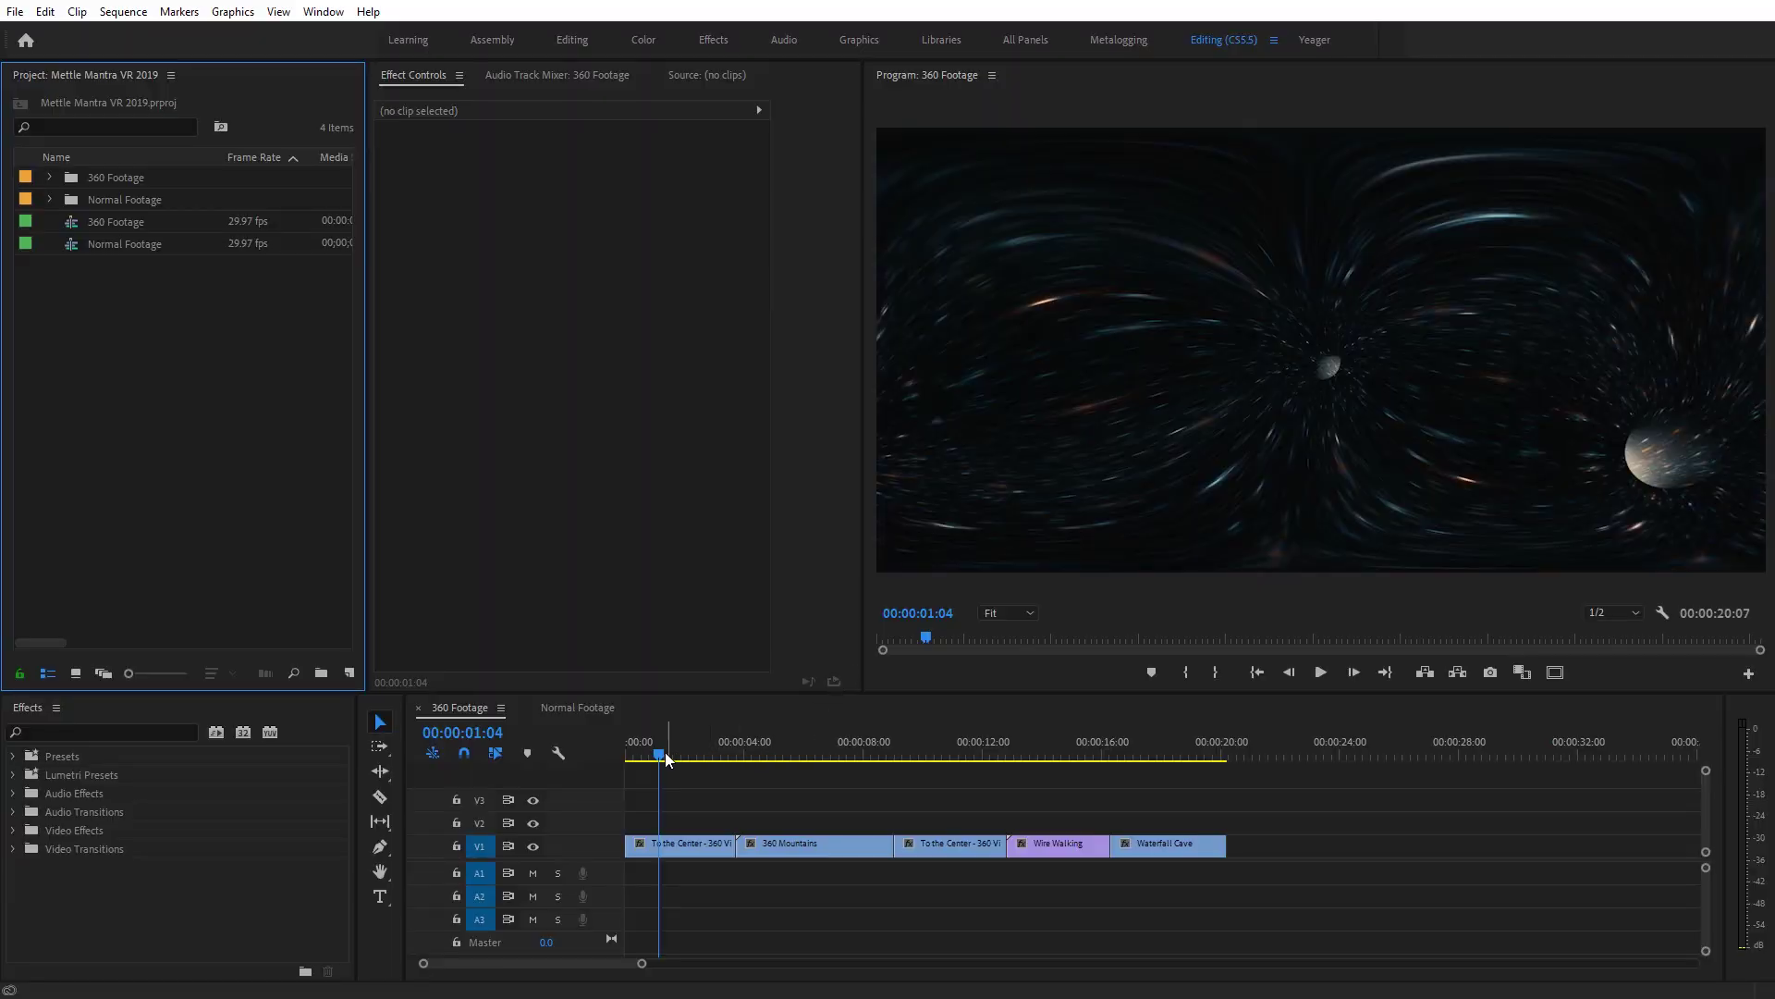
Open the Mettle Globe Preview extension panel beside the 360 Footage timeline.
mouse_move(660, 753)
mouse_down()
mouse_move(682, 758)
mouse_move(659, 760)
mouse_up()
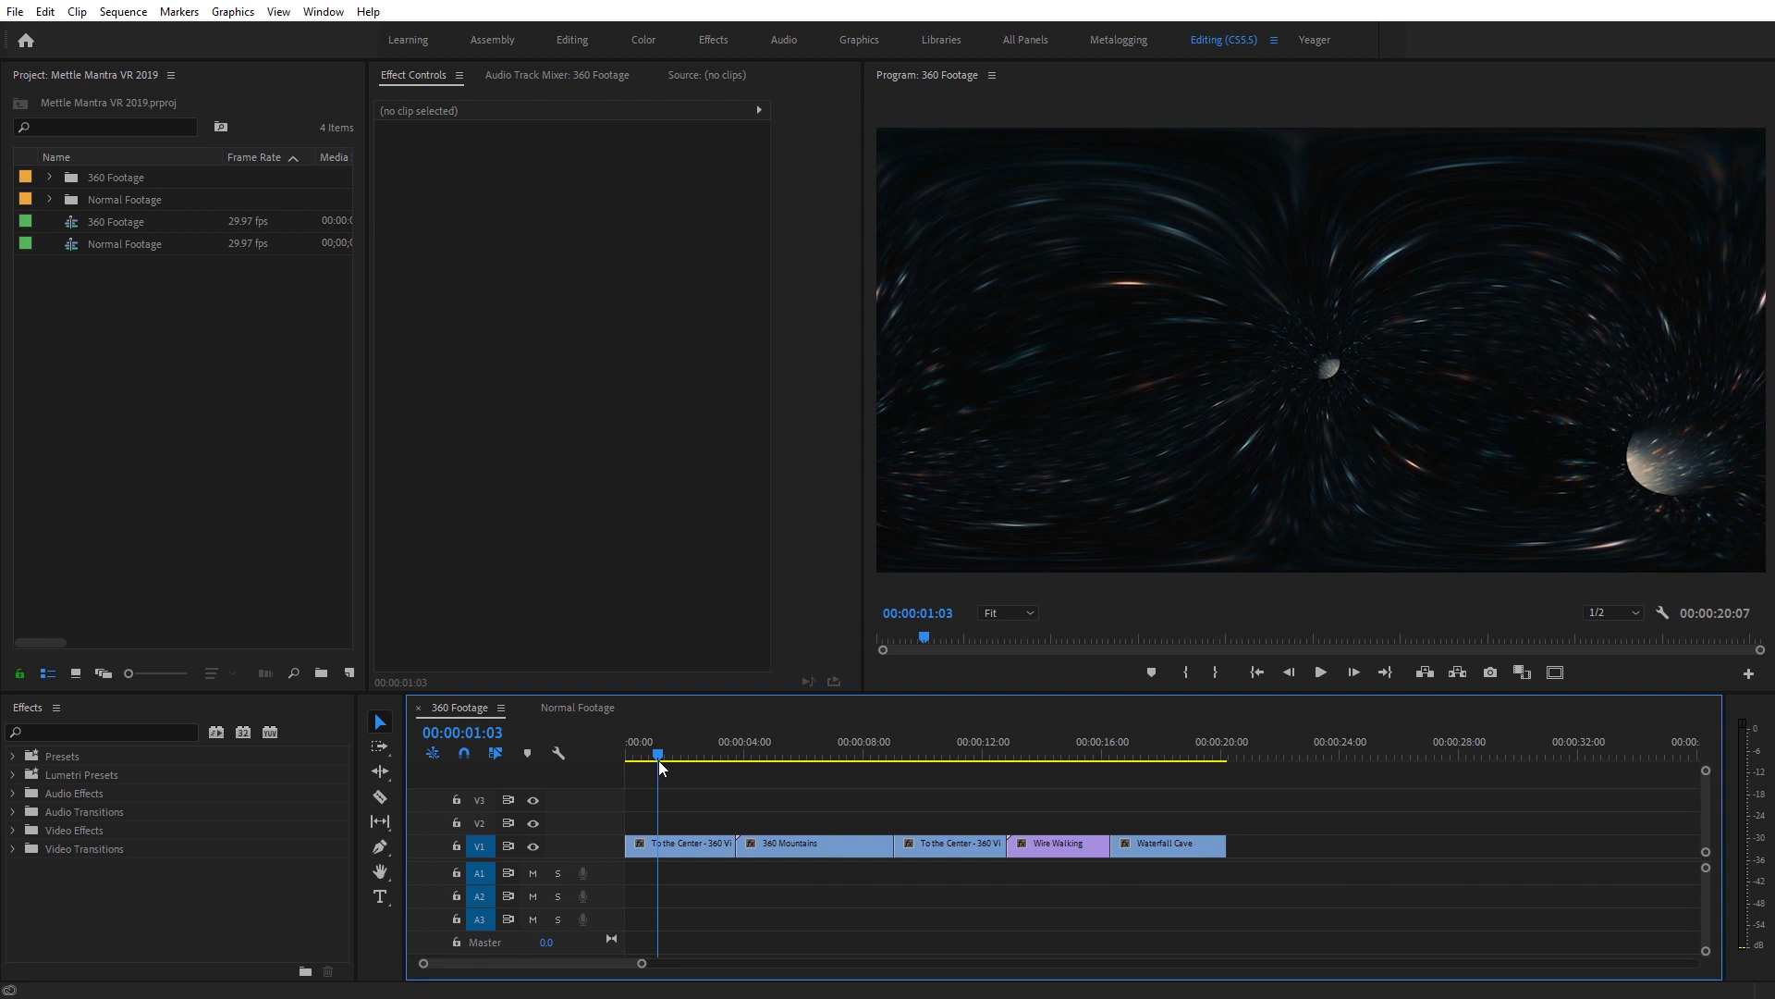
click(324, 11)
mouse_move(502, 88)
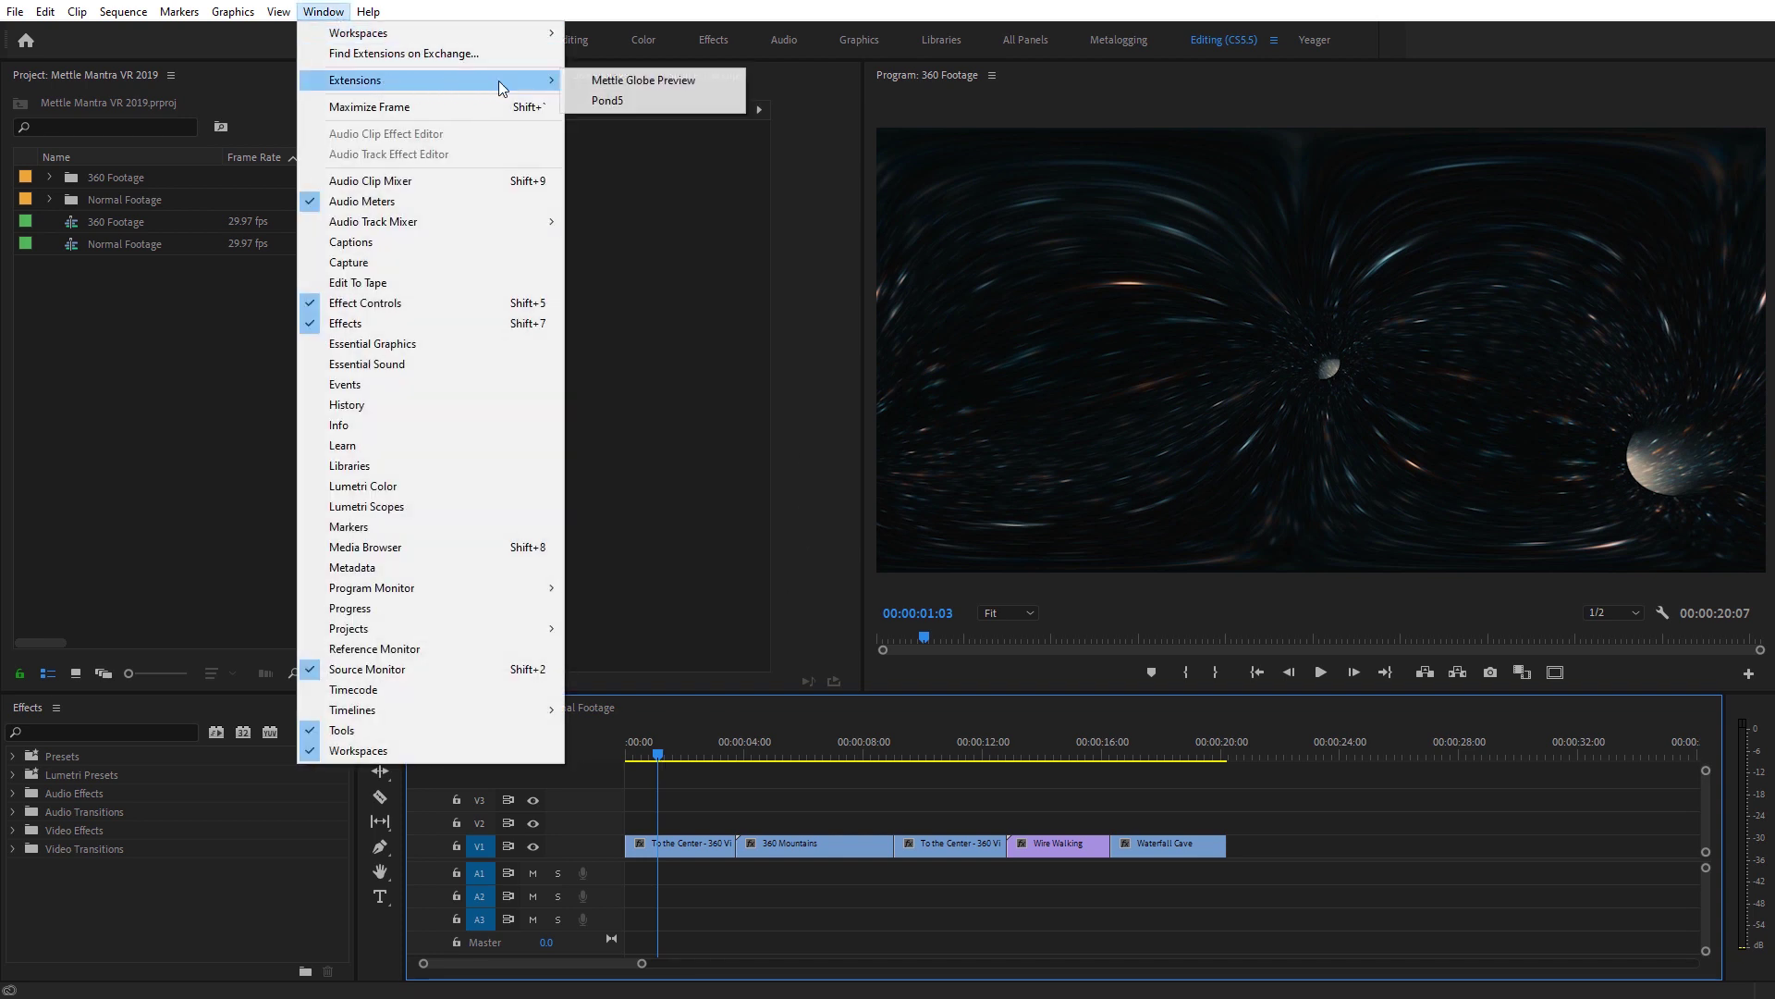
click(637, 85)
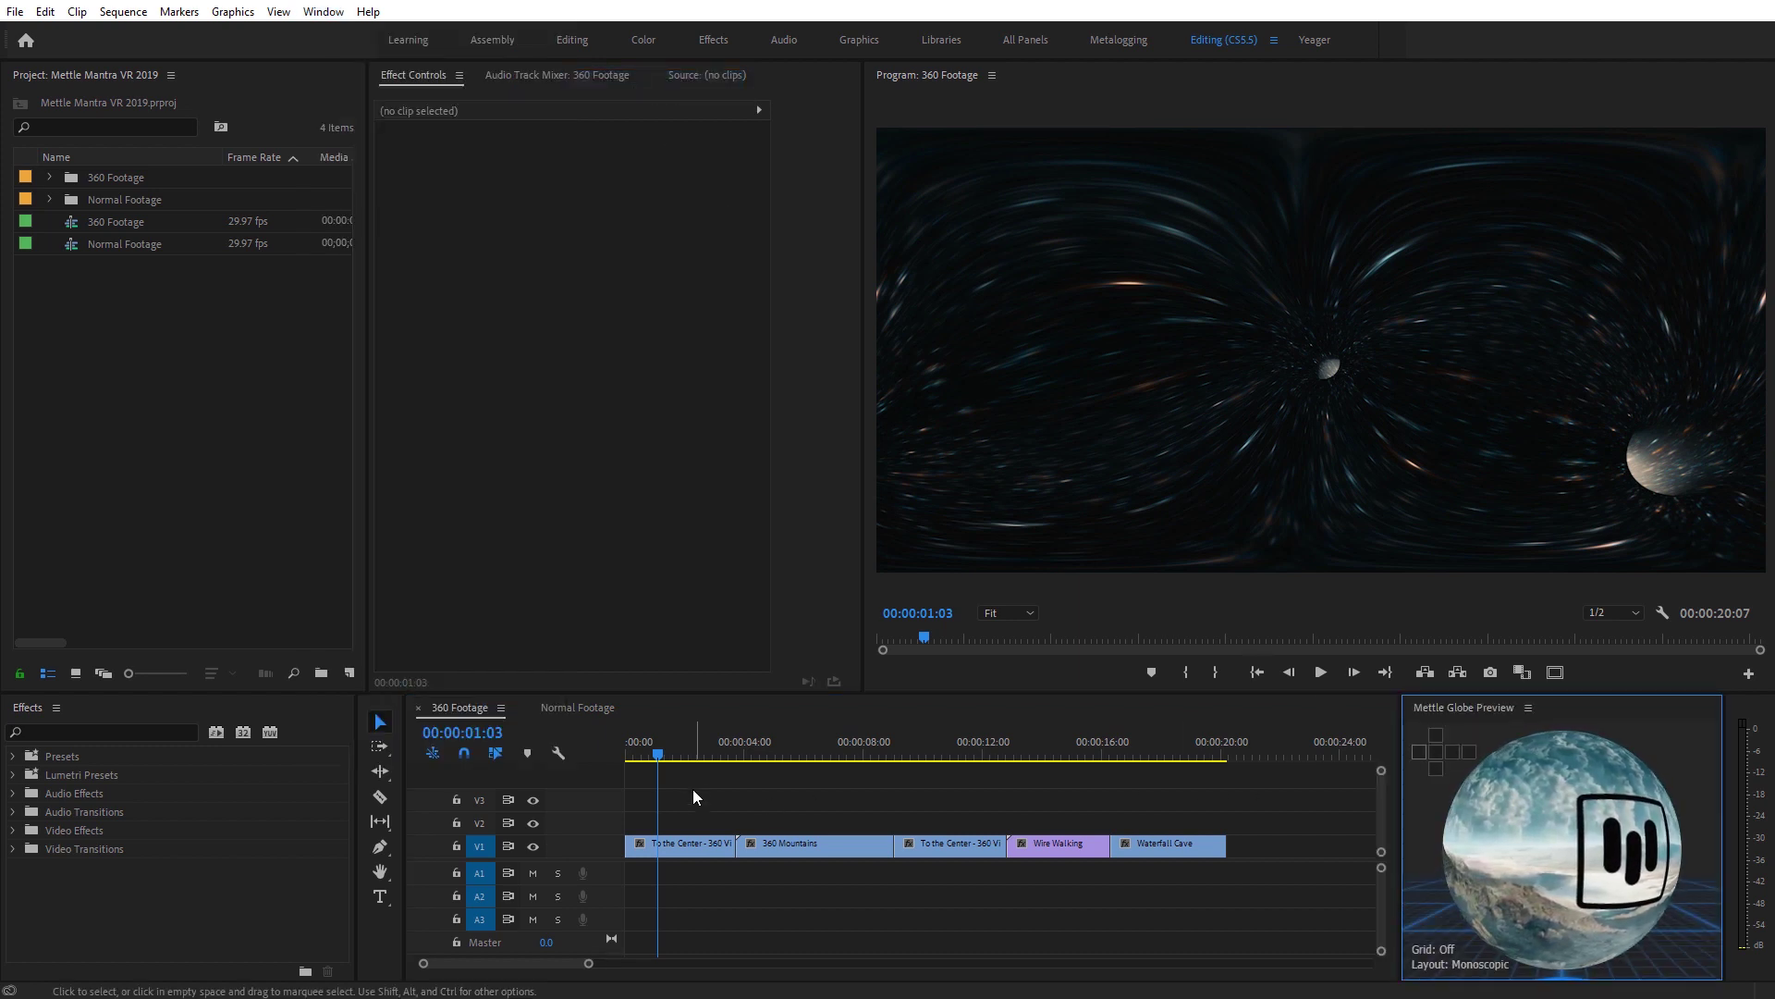
Select the first To the Center clip, place the playhead at about 00:00:00:28 and load that frame in the globe preview.
click(674, 841)
drag(666, 760, 653, 760)
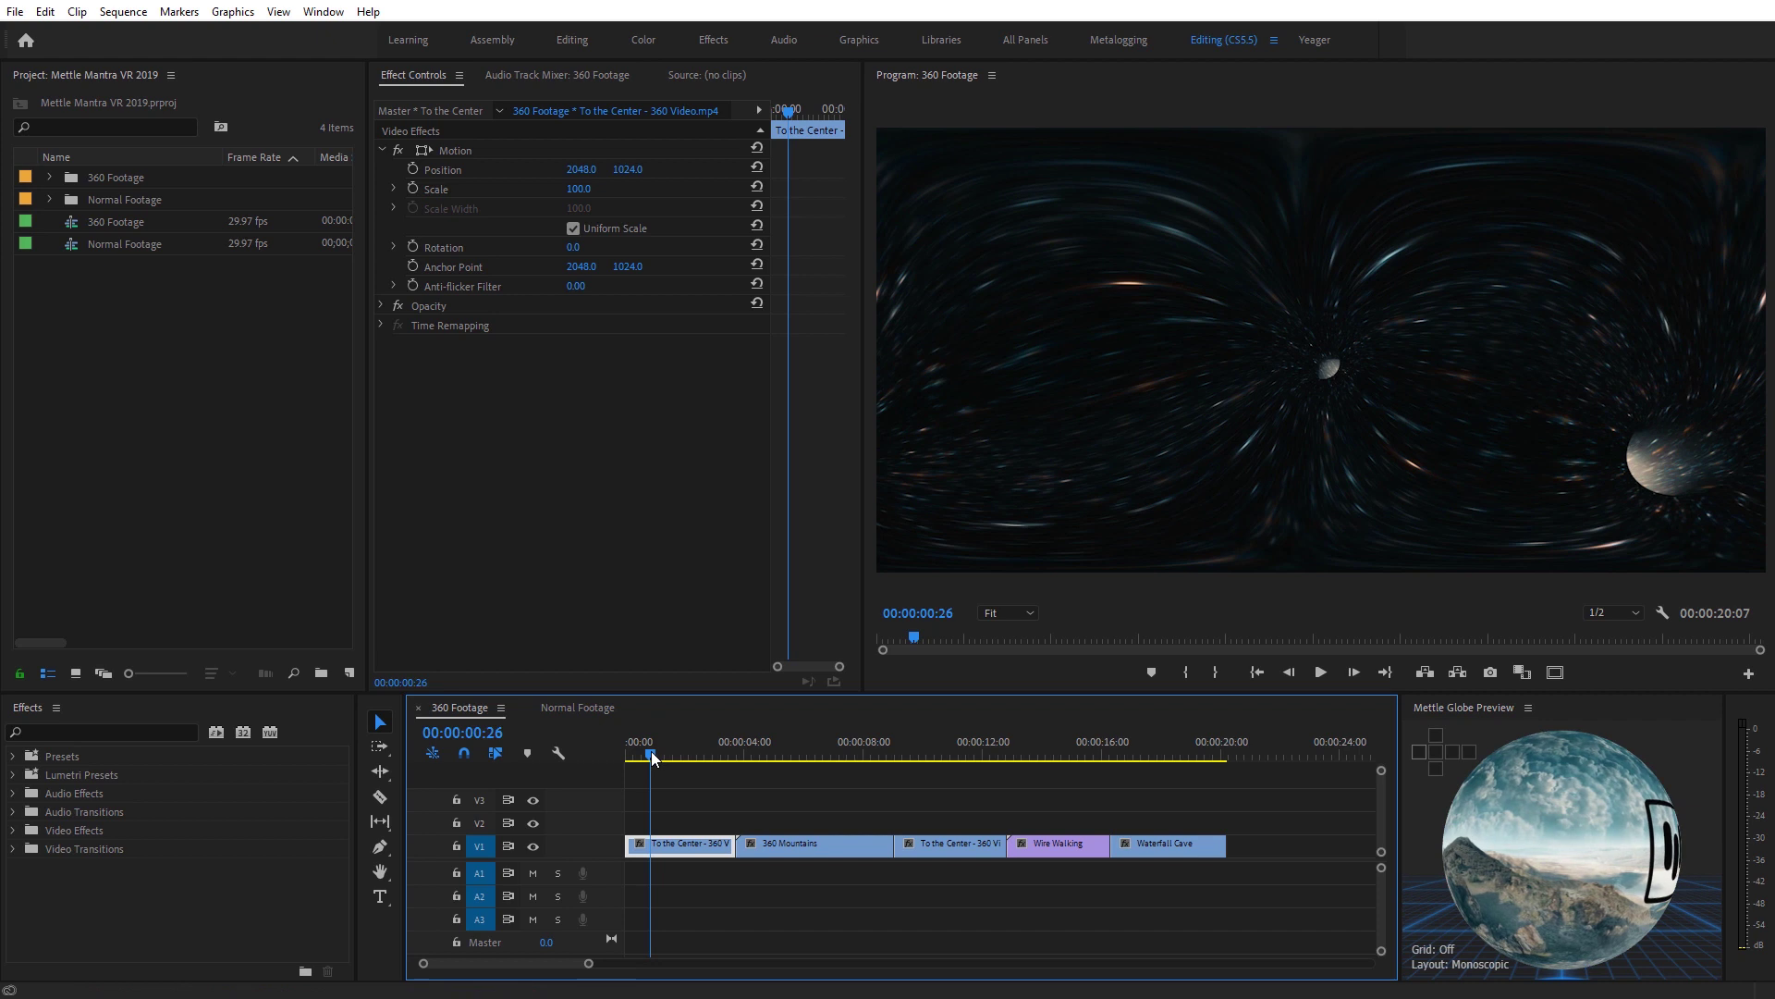
click(1542, 845)
mouse_move(1543, 843)
mouse_down()
mouse_move(1442, 836)
mouse_move(1539, 849)
mouse_up()
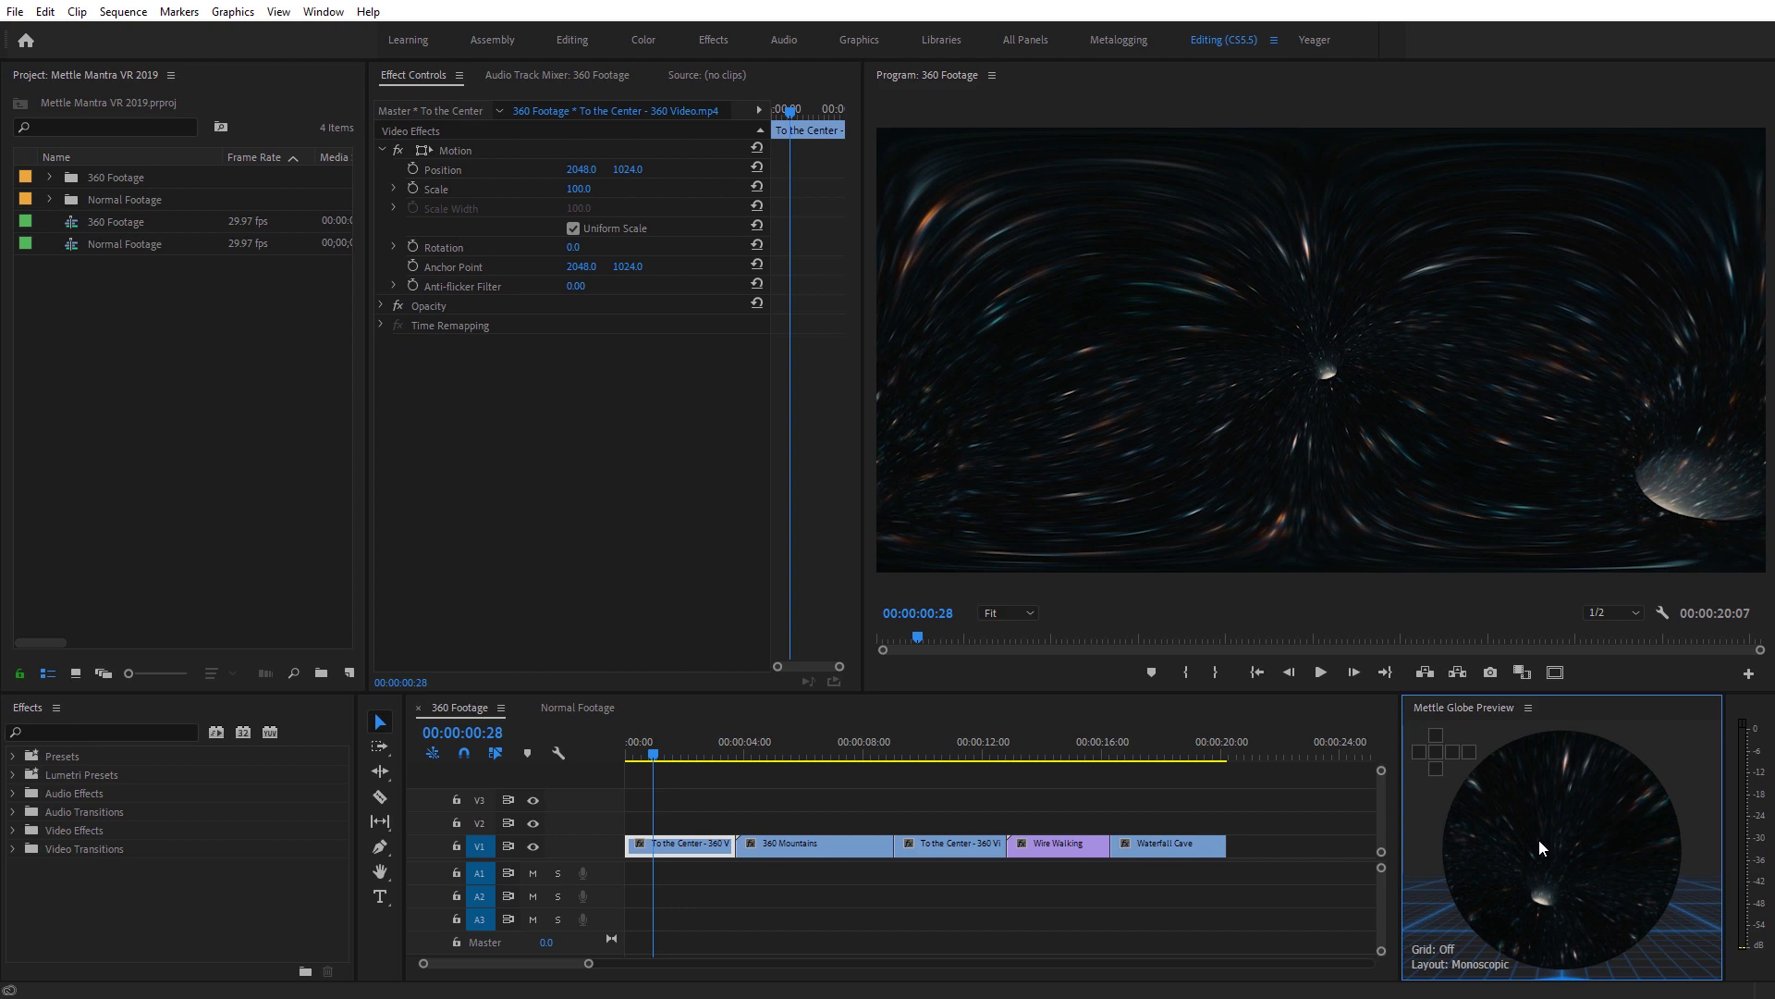
Maximize the globe preview, zoom inside the sphere and look around the 360 scene, then restore the panel layout.
key(grave)
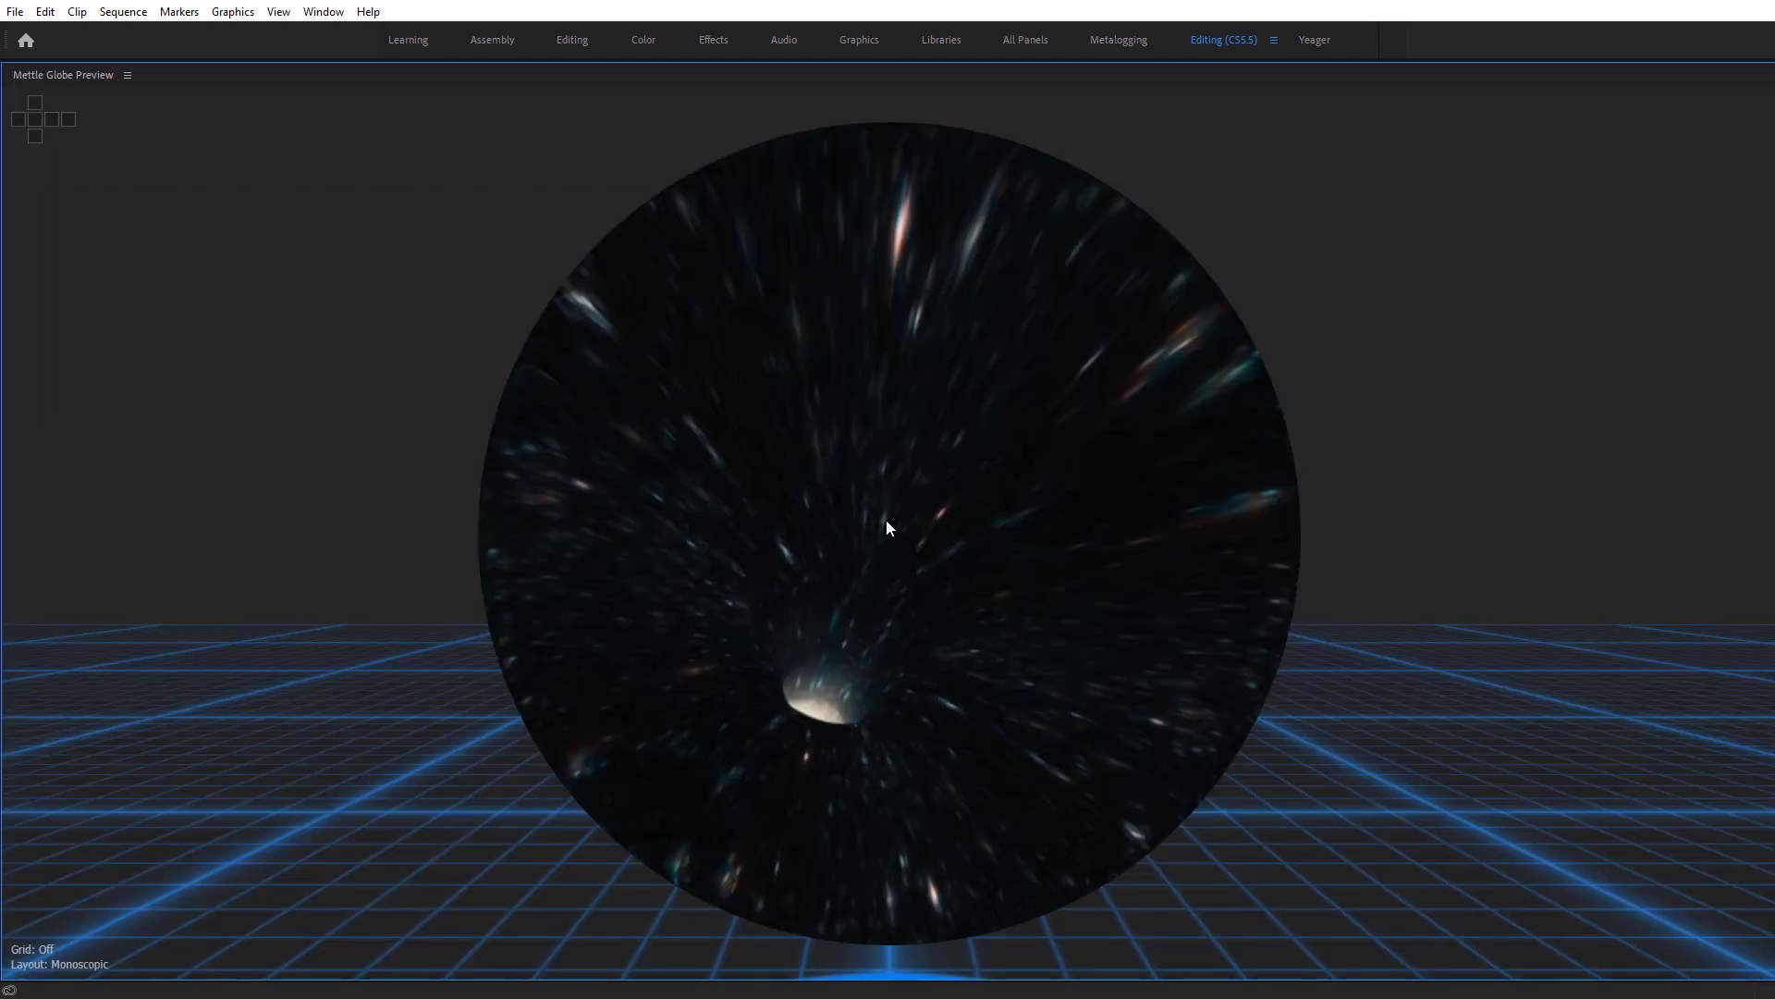
scroll(888, 520, up, 5)
drag(930, 445, 351, 435)
drag(1380, 564, 1184, 564)
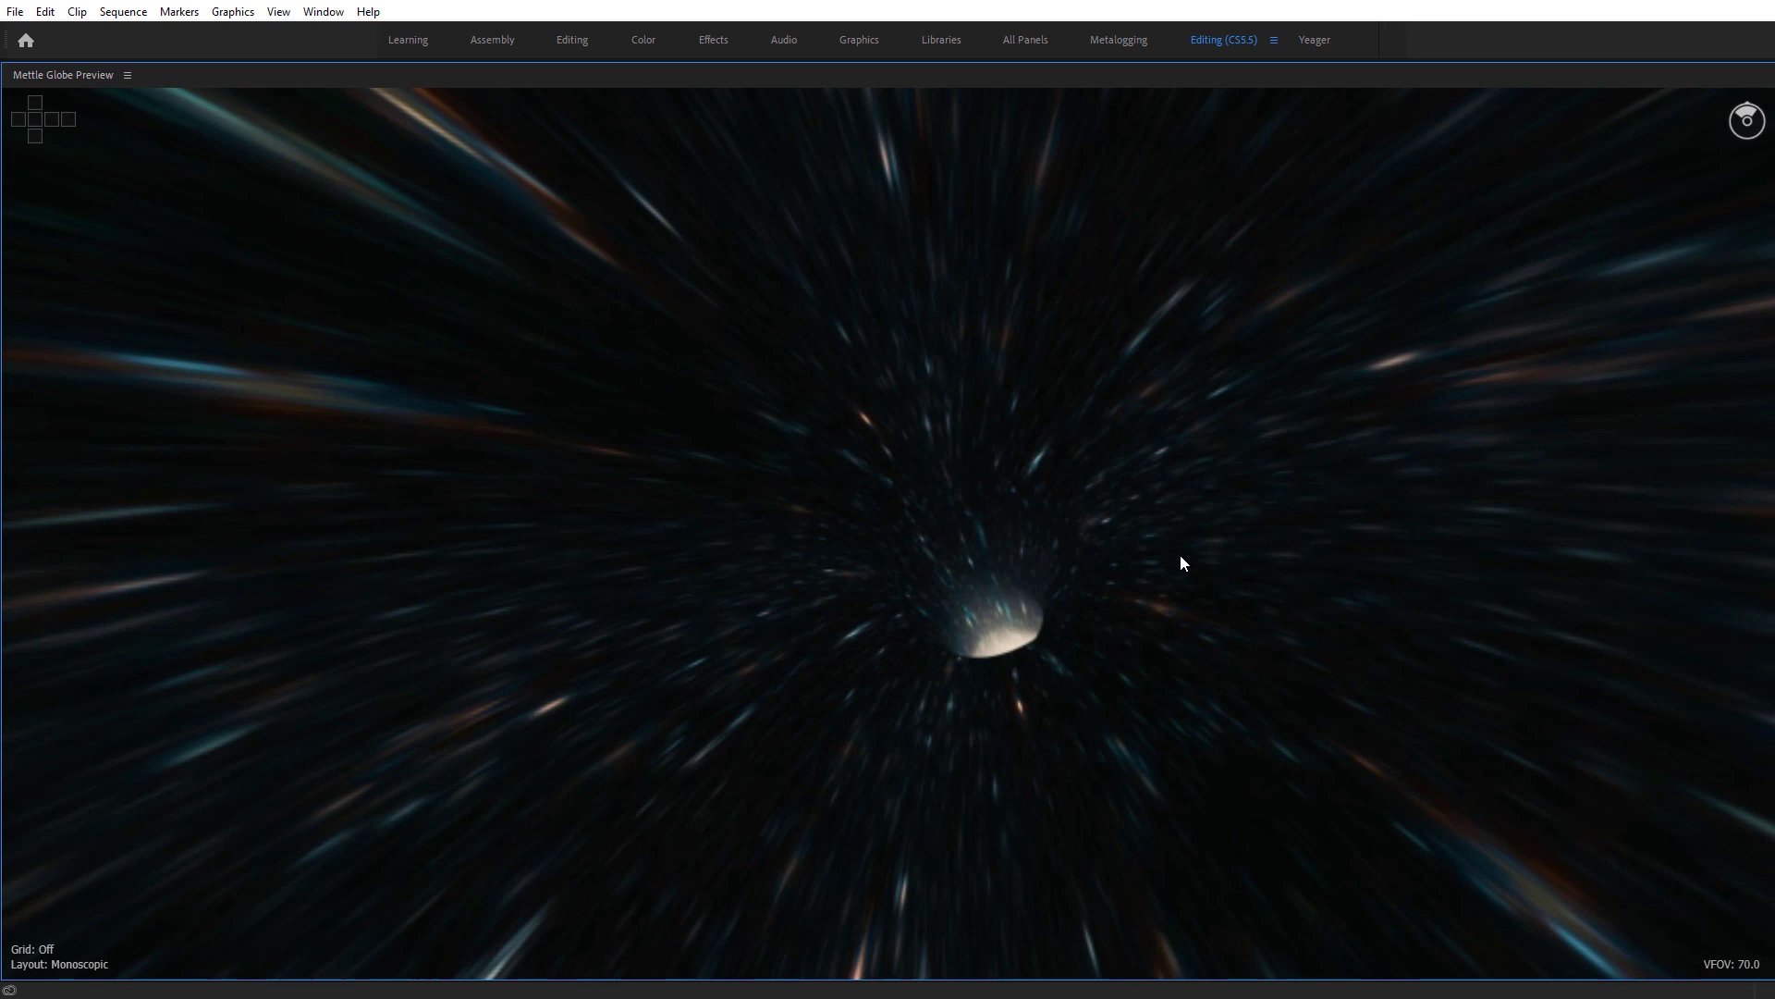
key(grave)
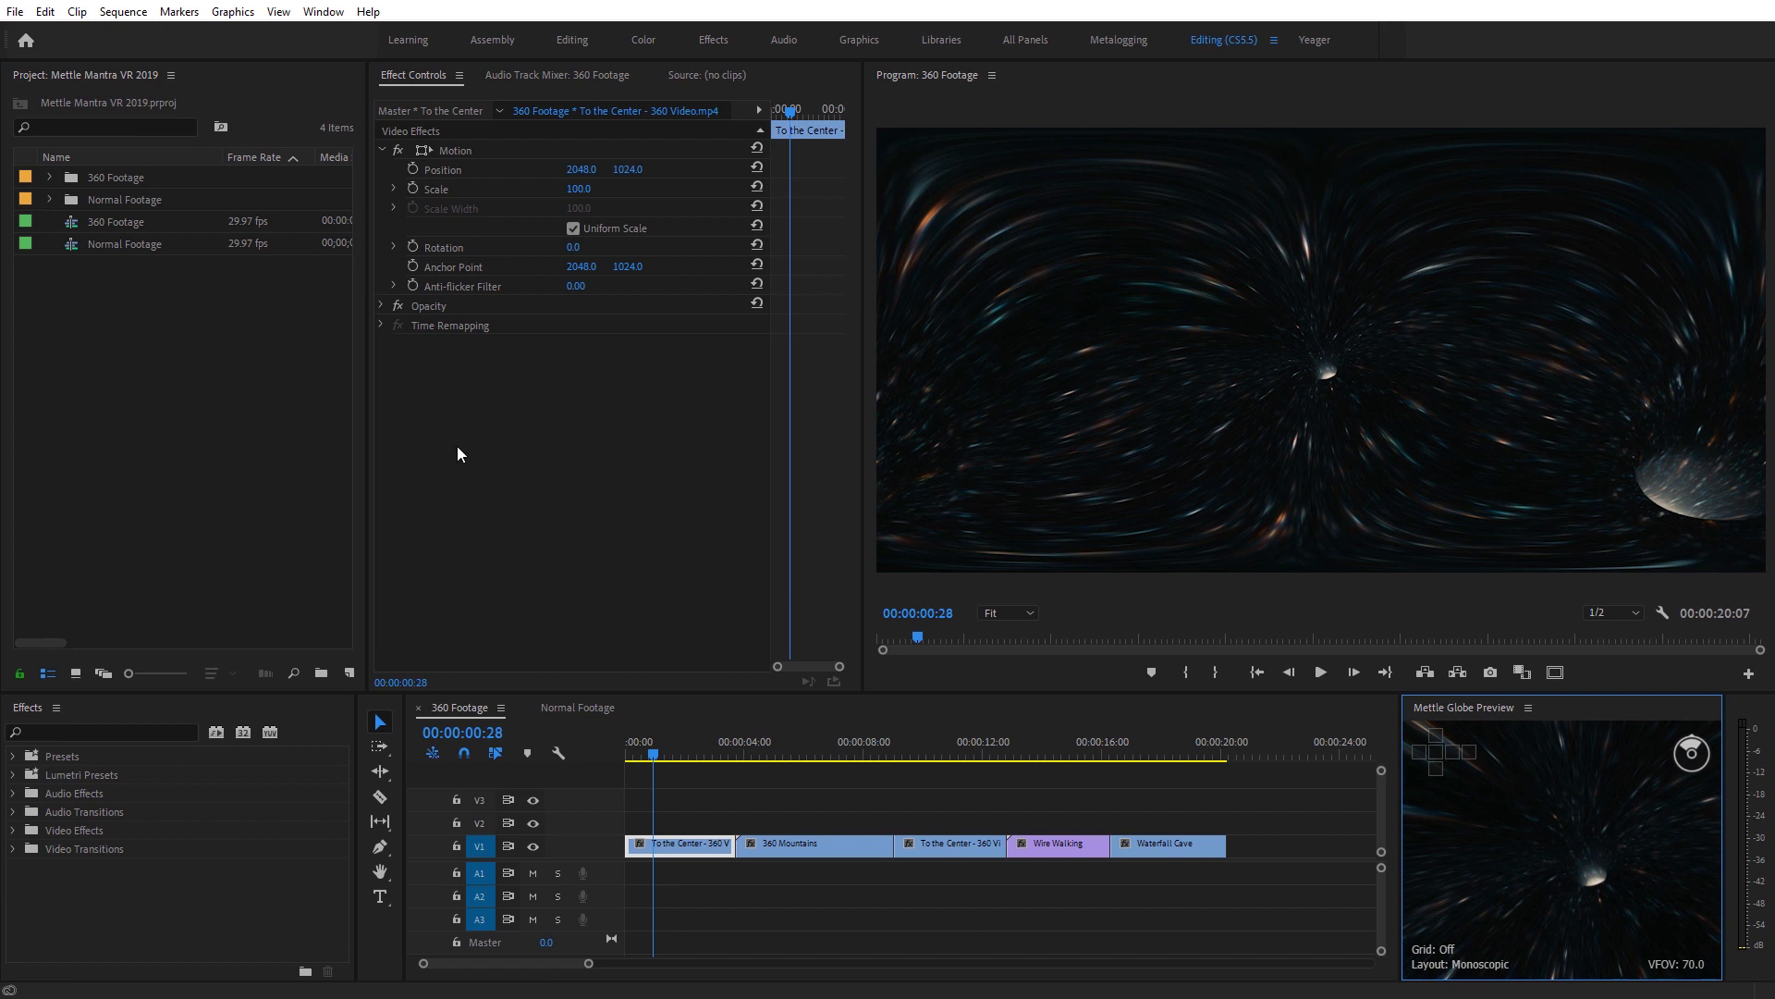
Check in the Playback preferences that Mettle Globe Preview is enabled as a video device.
click(44, 11)
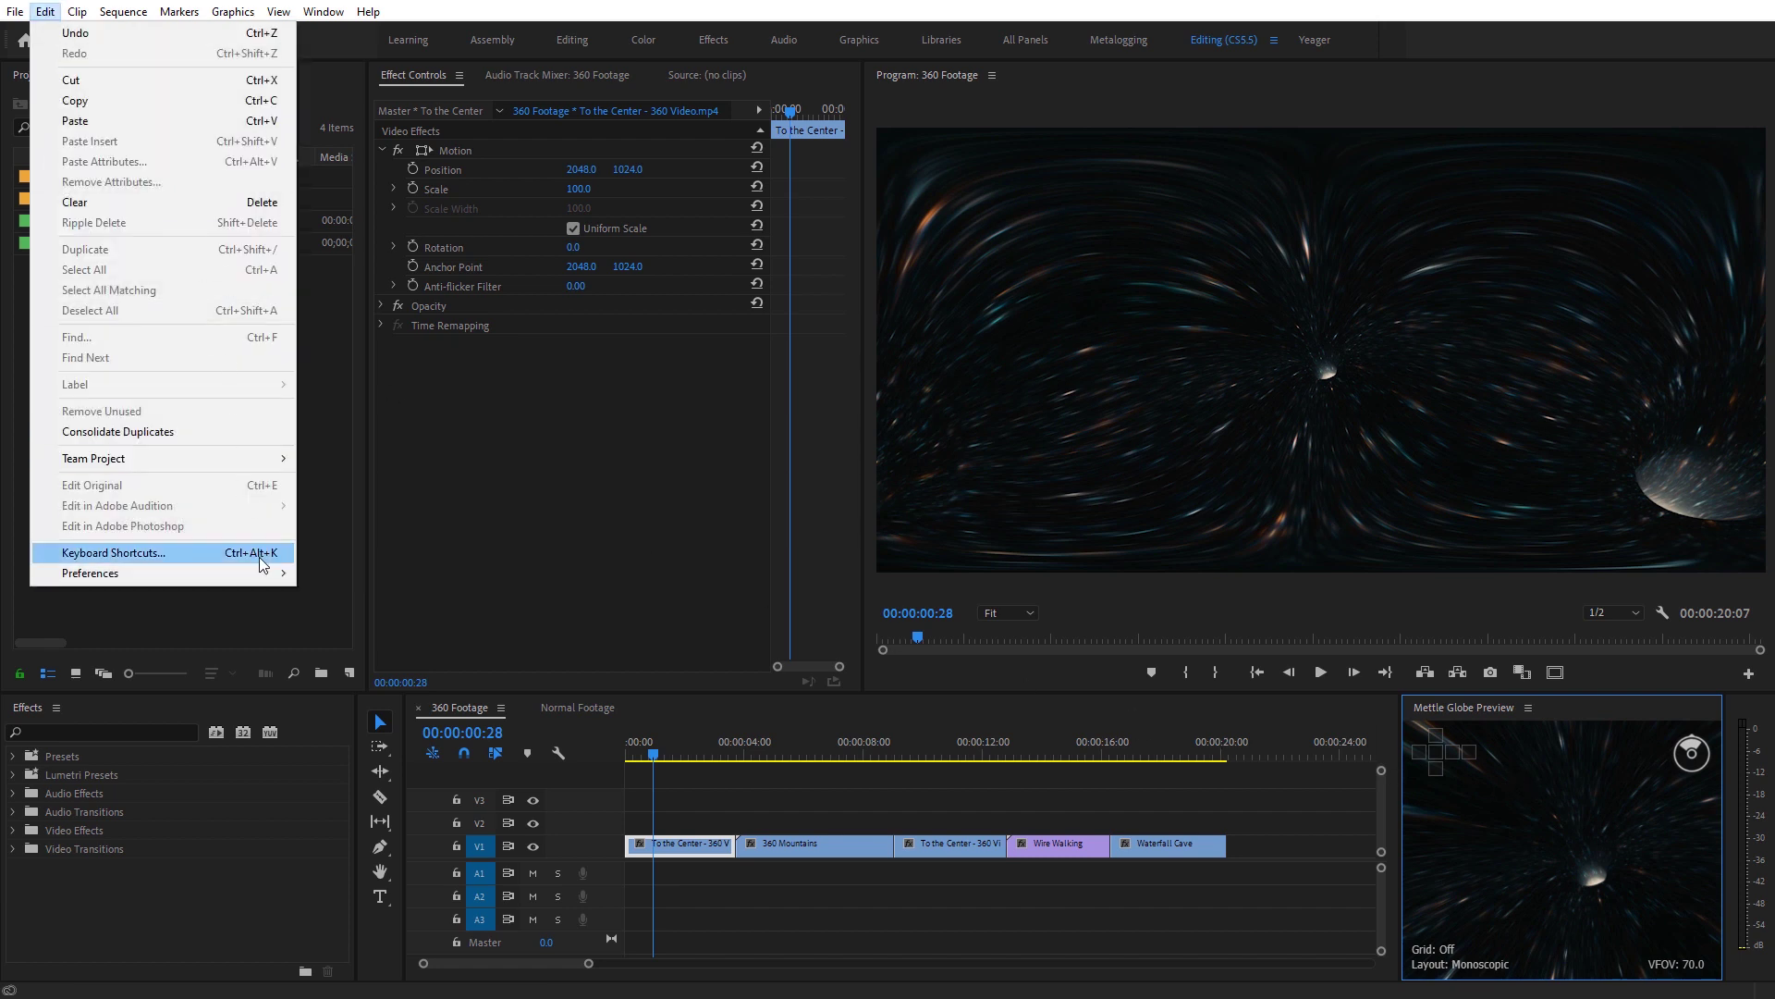
mouse_move(256, 573)
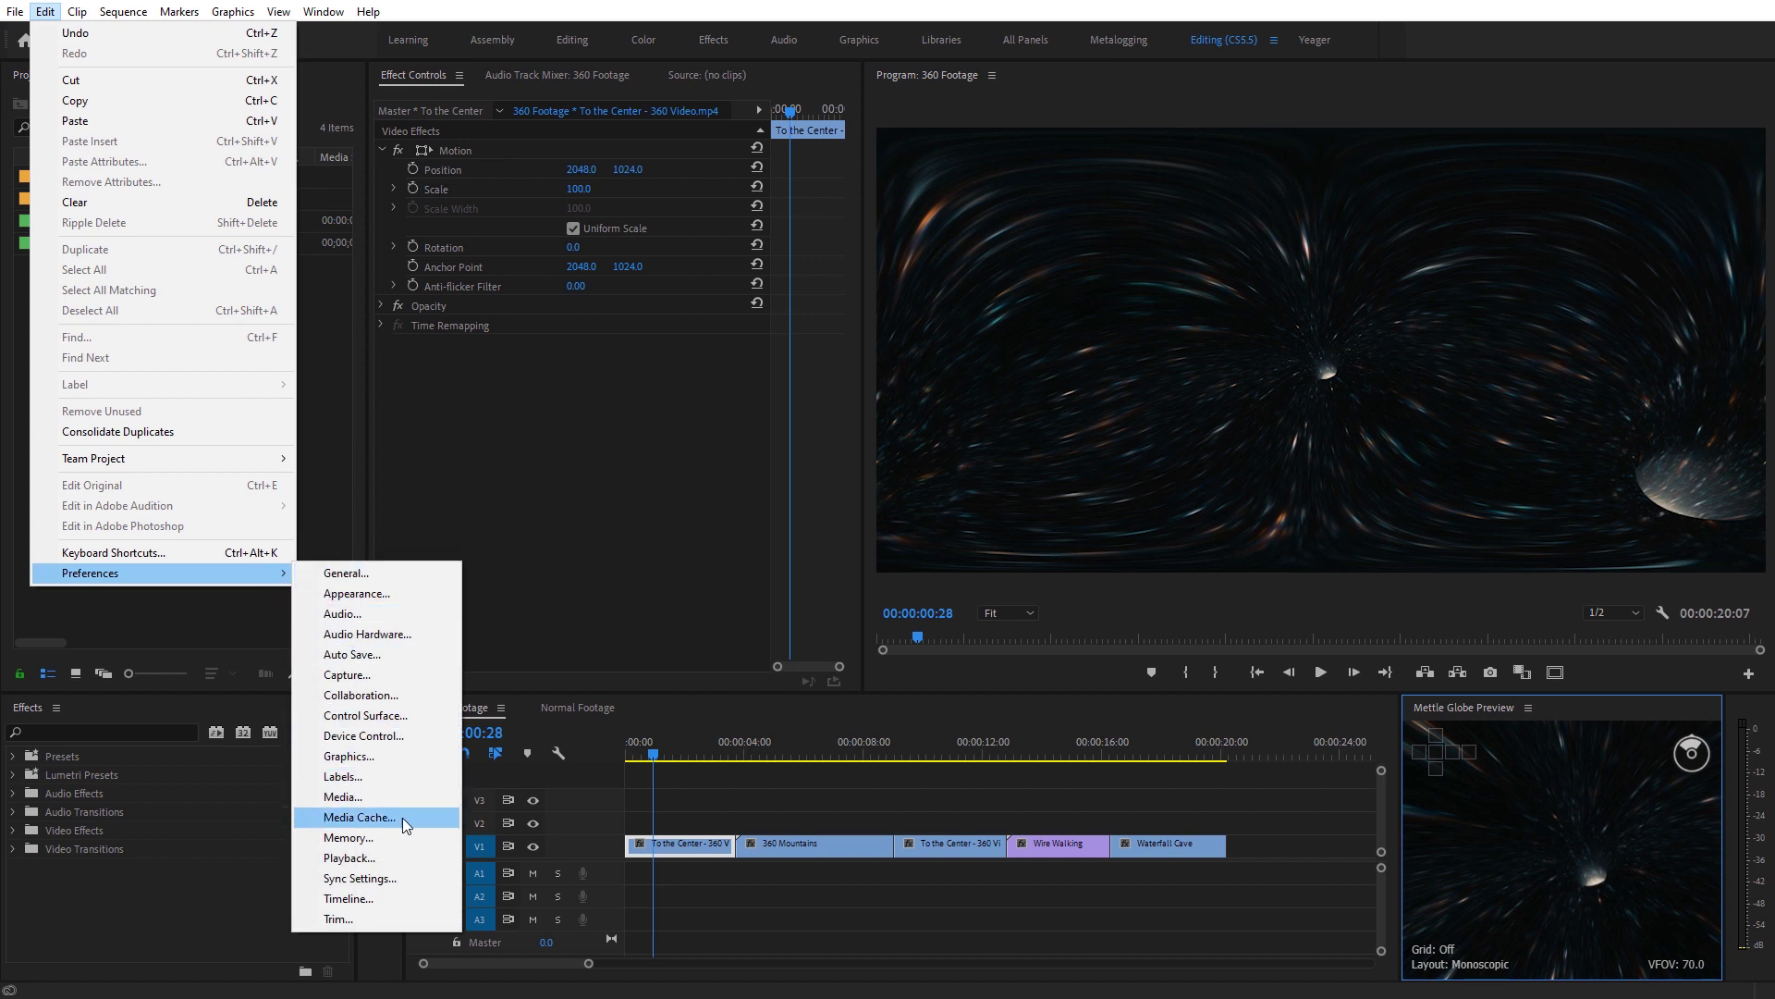
click(394, 860)
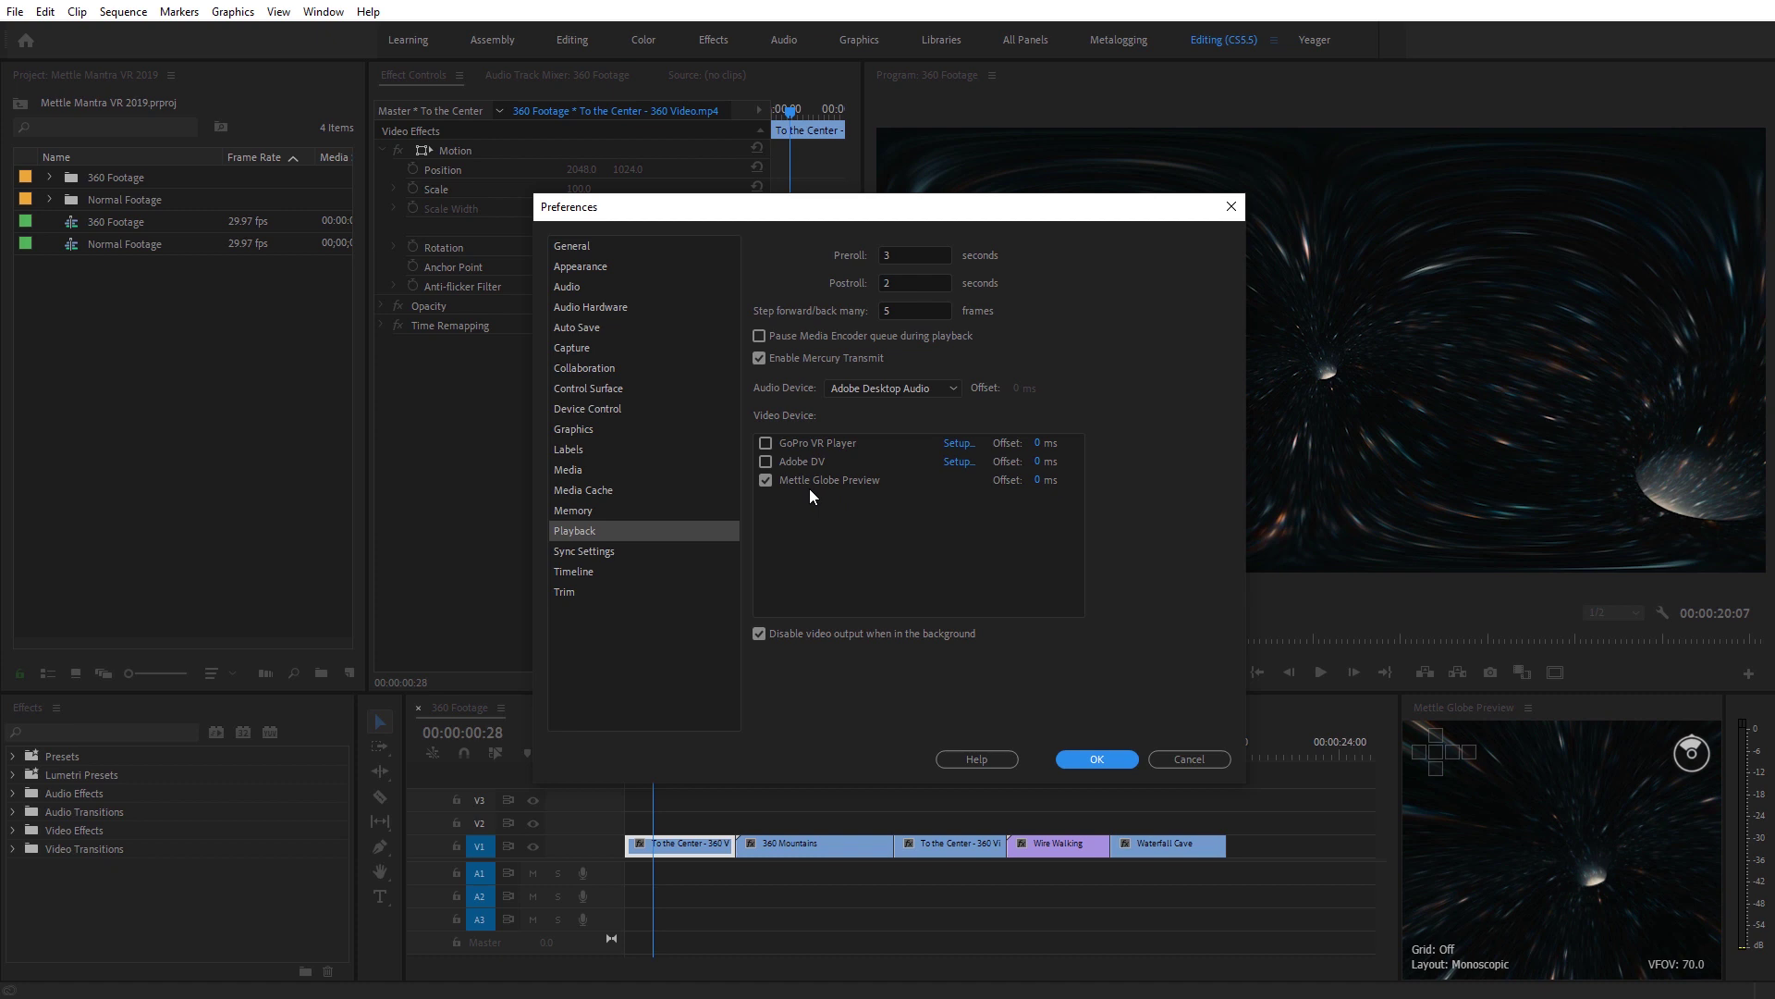
click(1109, 760)
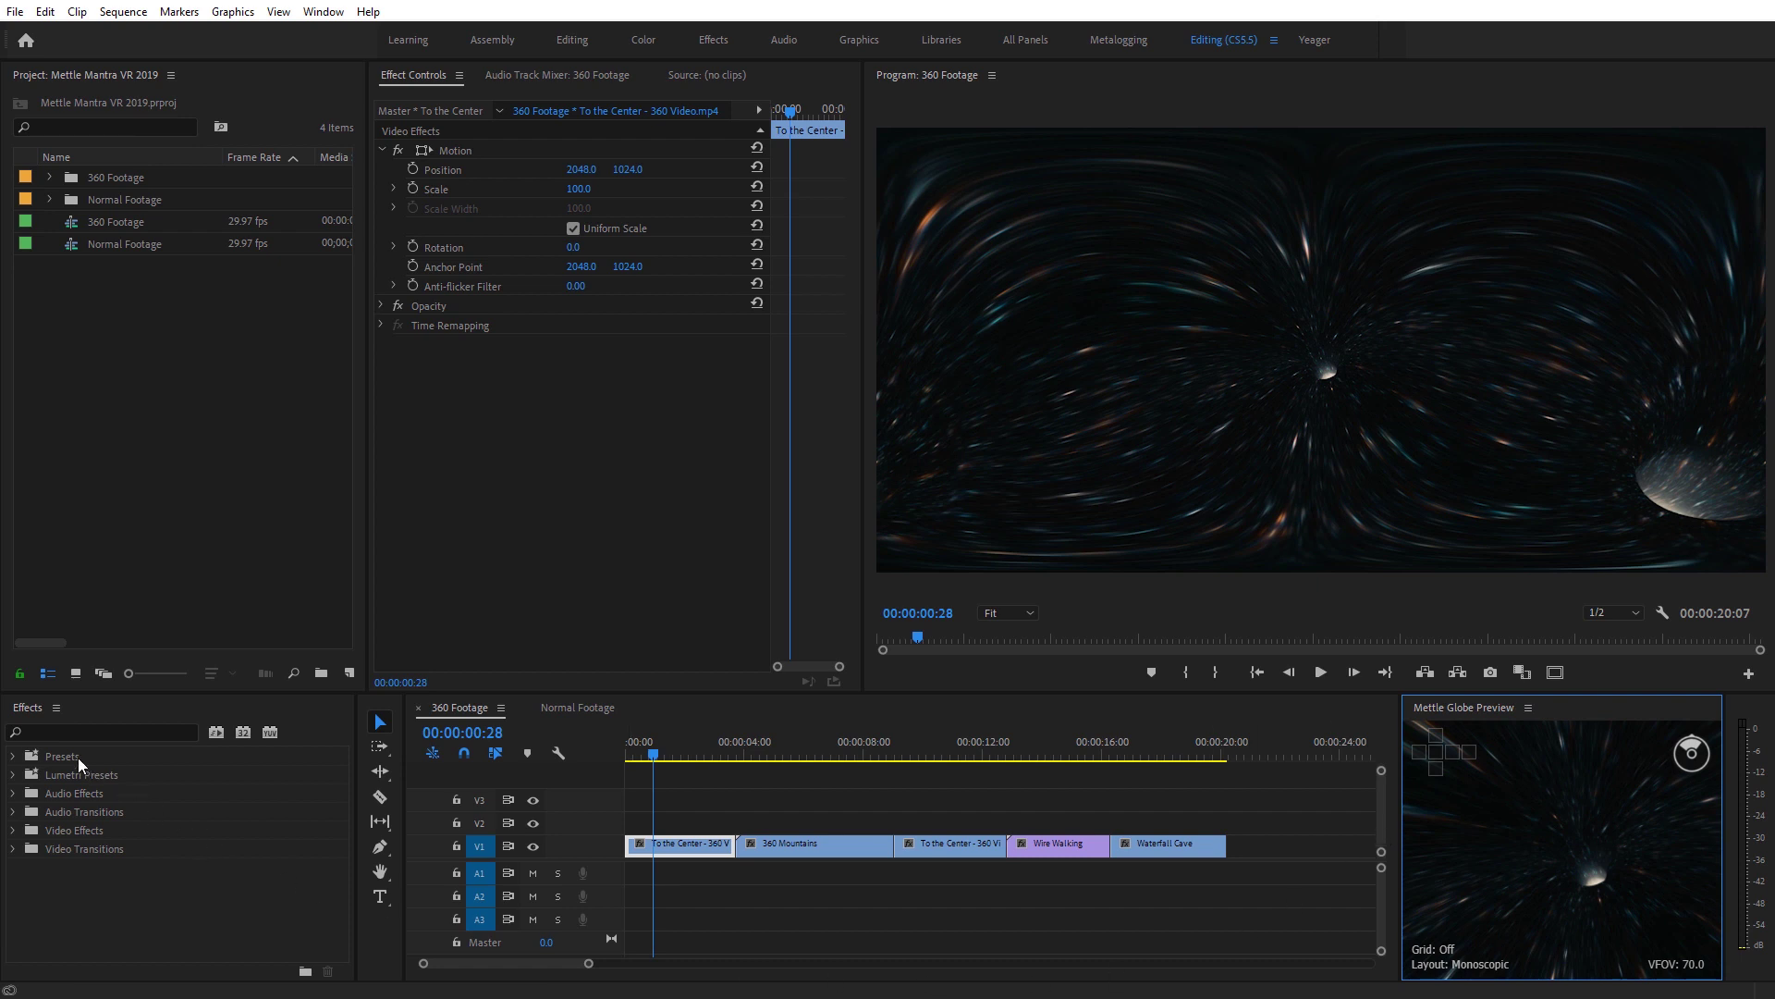
Find the effects matching "mantra vr" and apply Mantra VR Hyperbolix to the first To the Center clip.
click(61, 728)
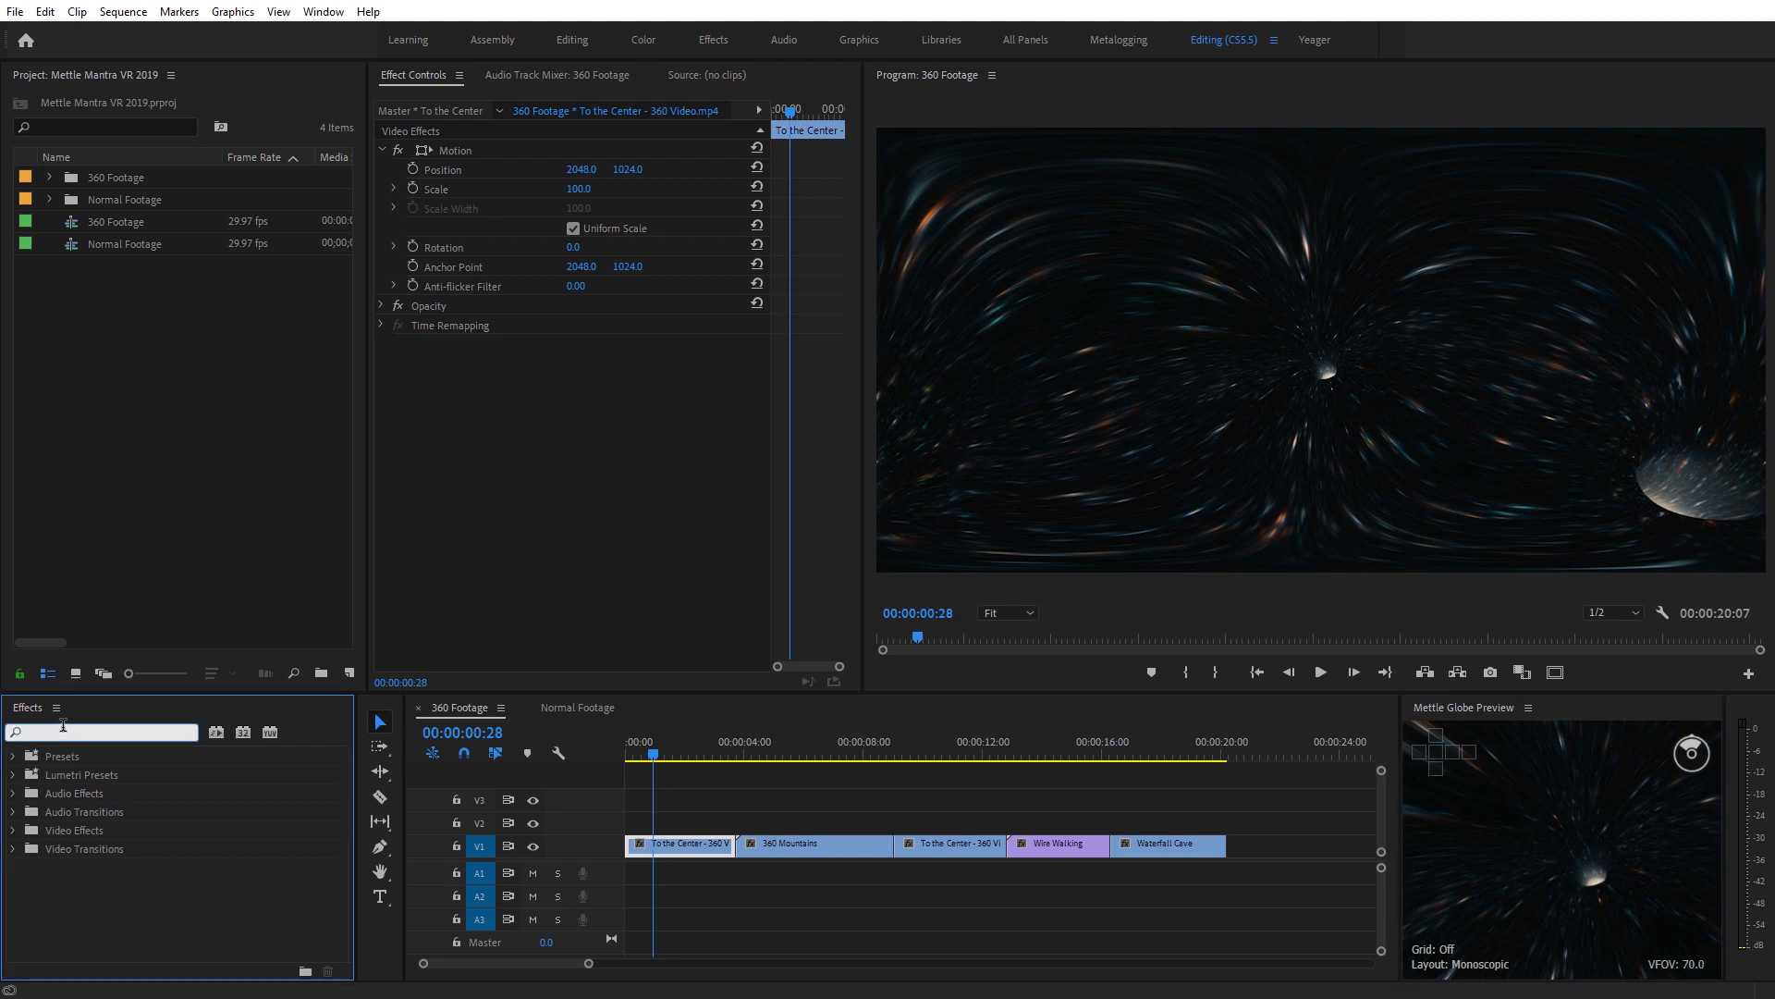
text(mantra vr)
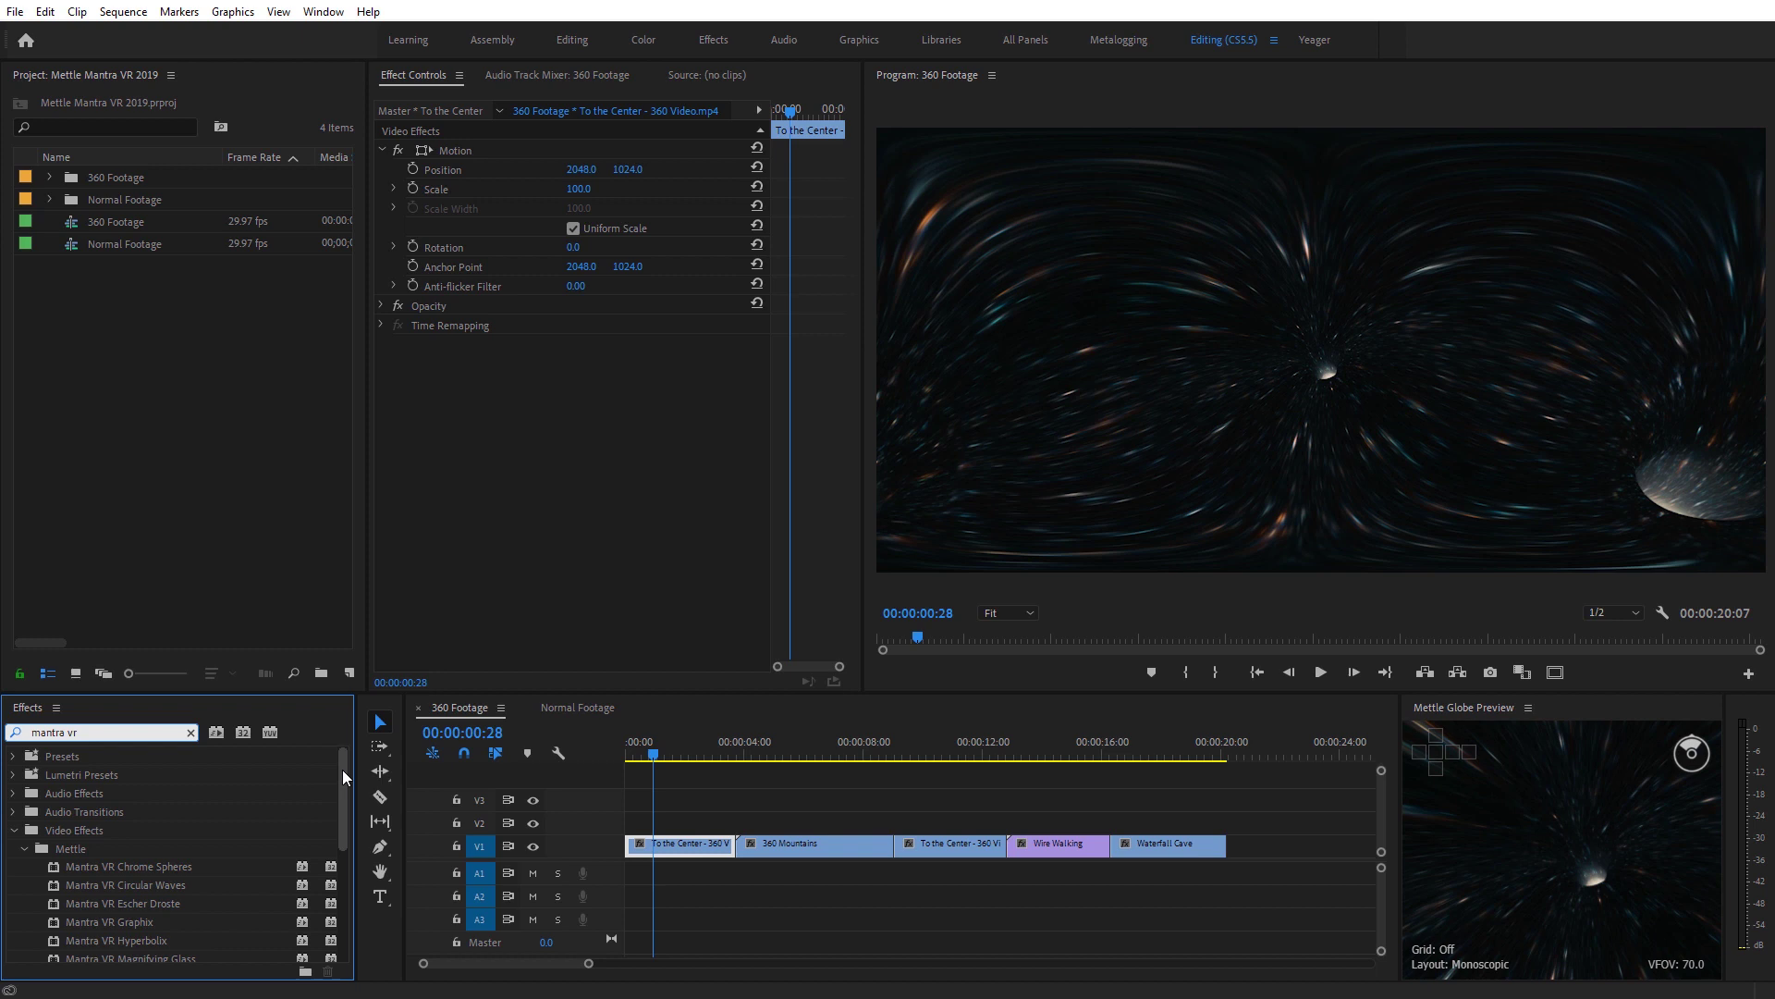
scroll(328, 832, down, 5)
scroll(323, 883, up, 3)
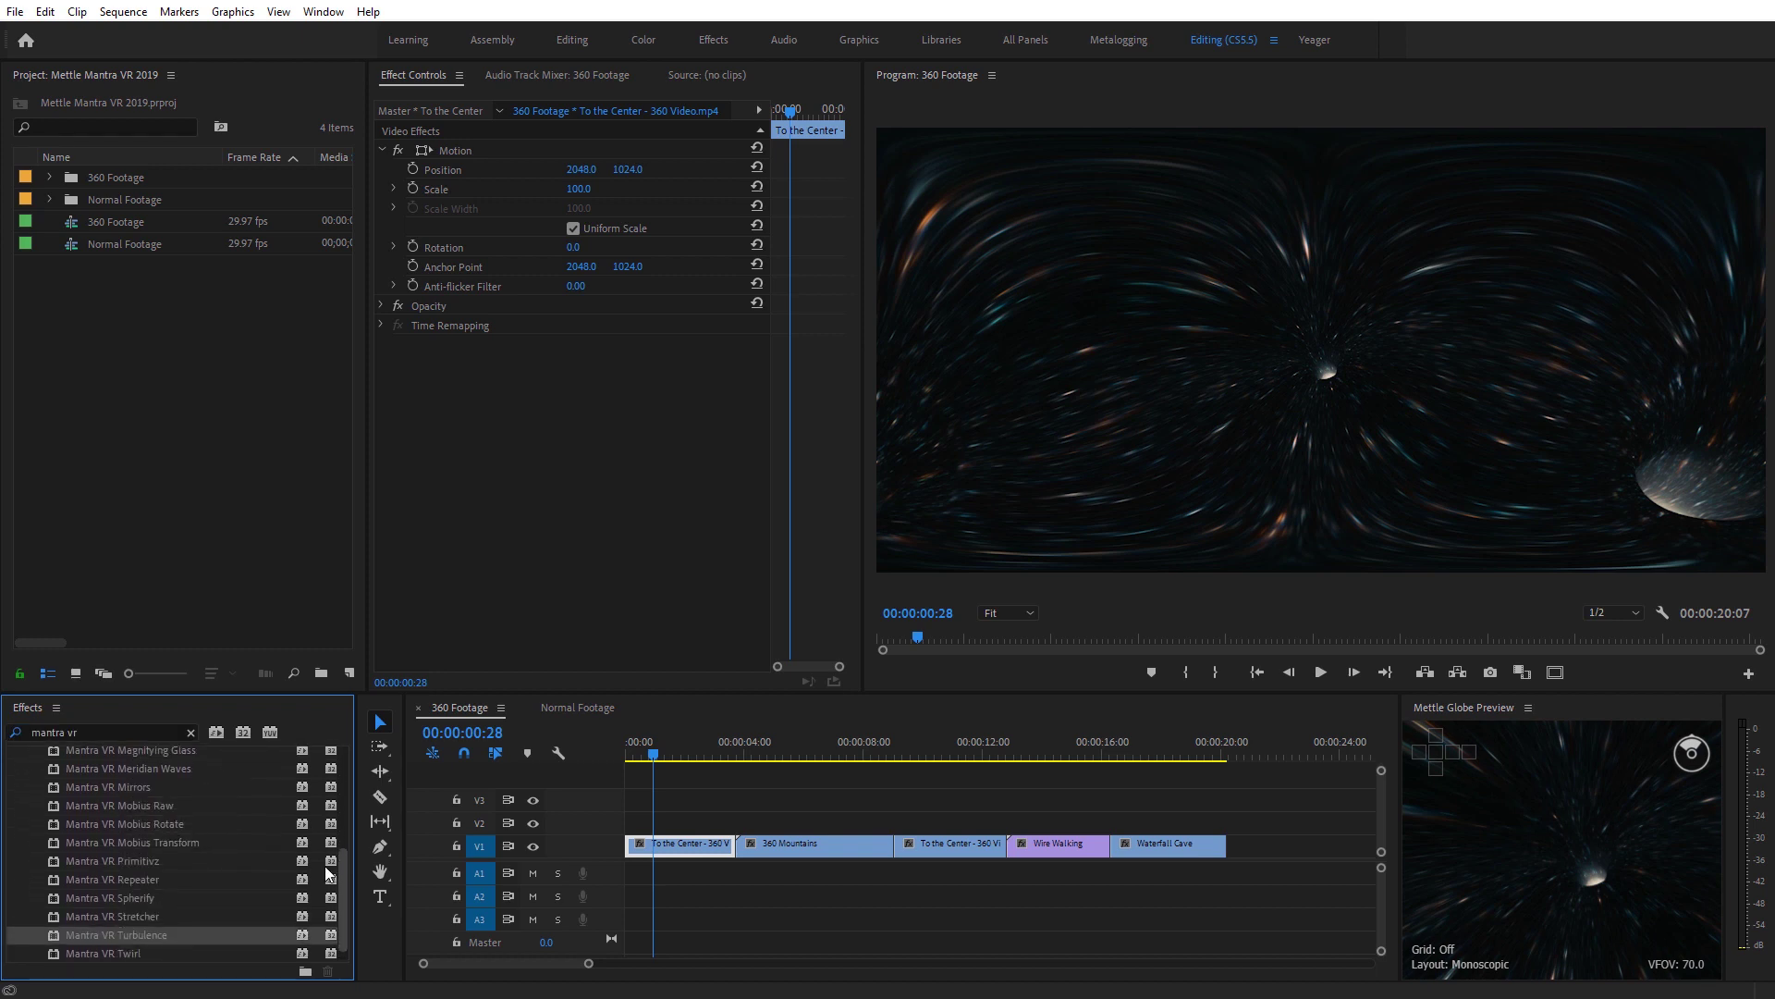
click(129, 830)
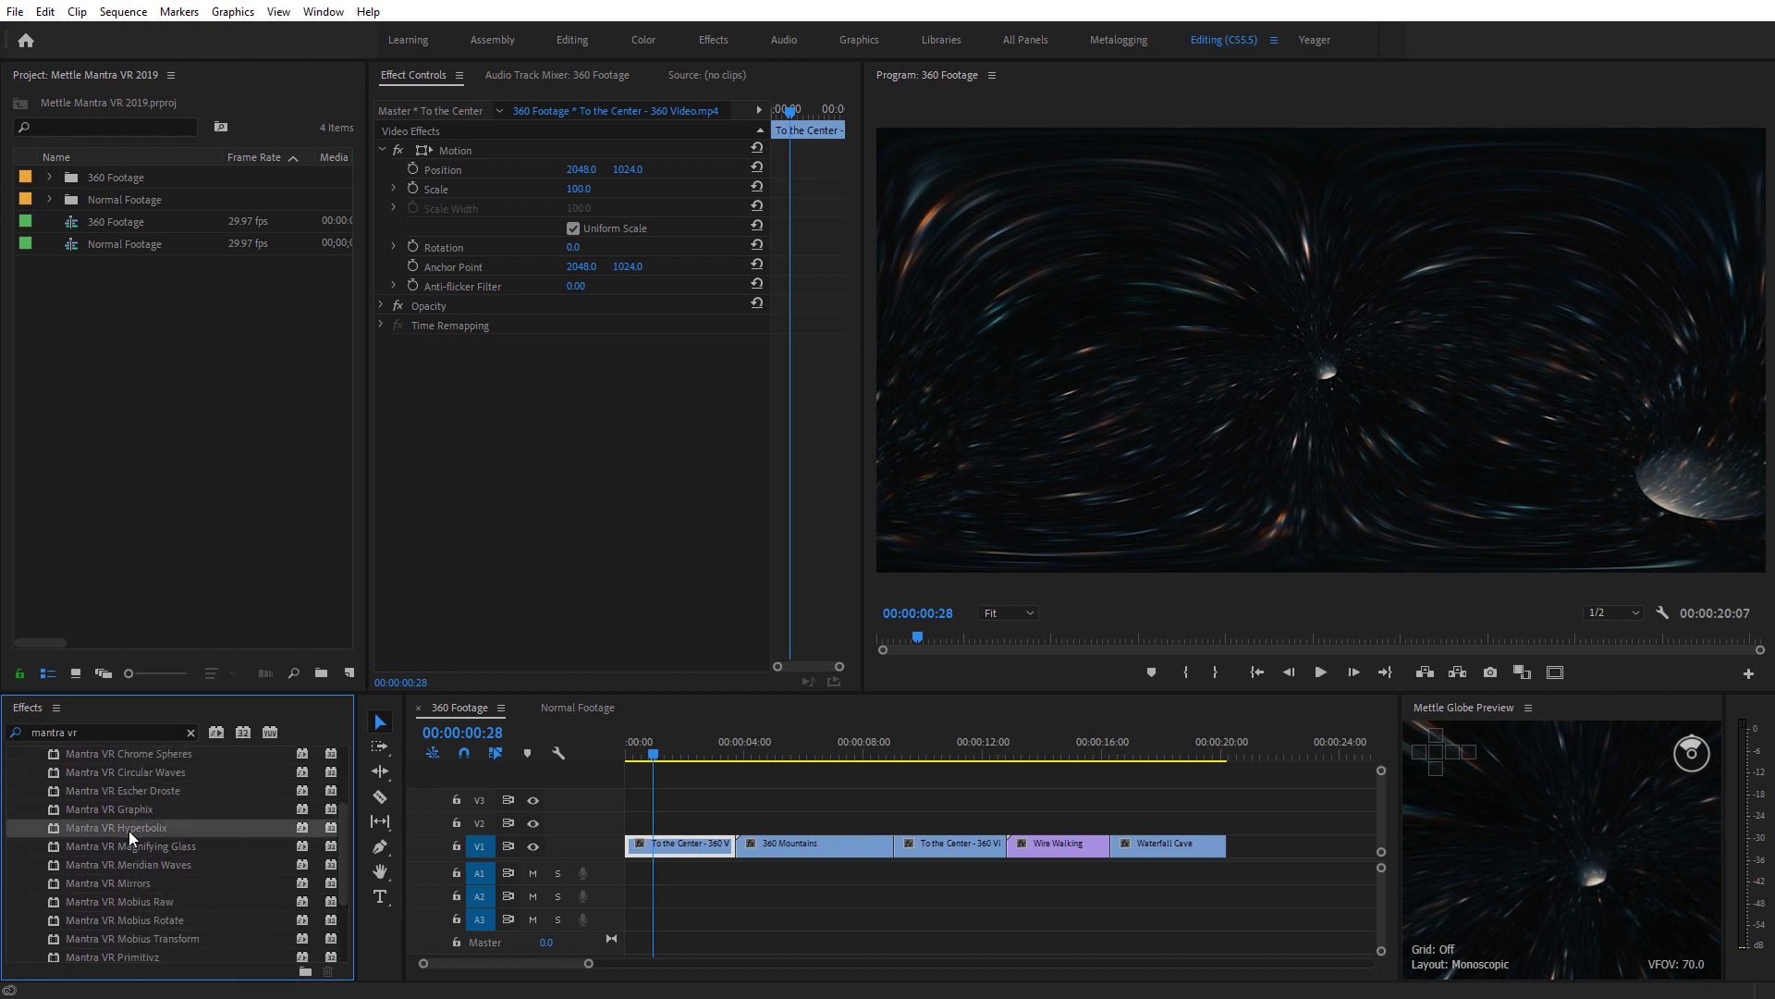
drag(132, 836, 662, 847)
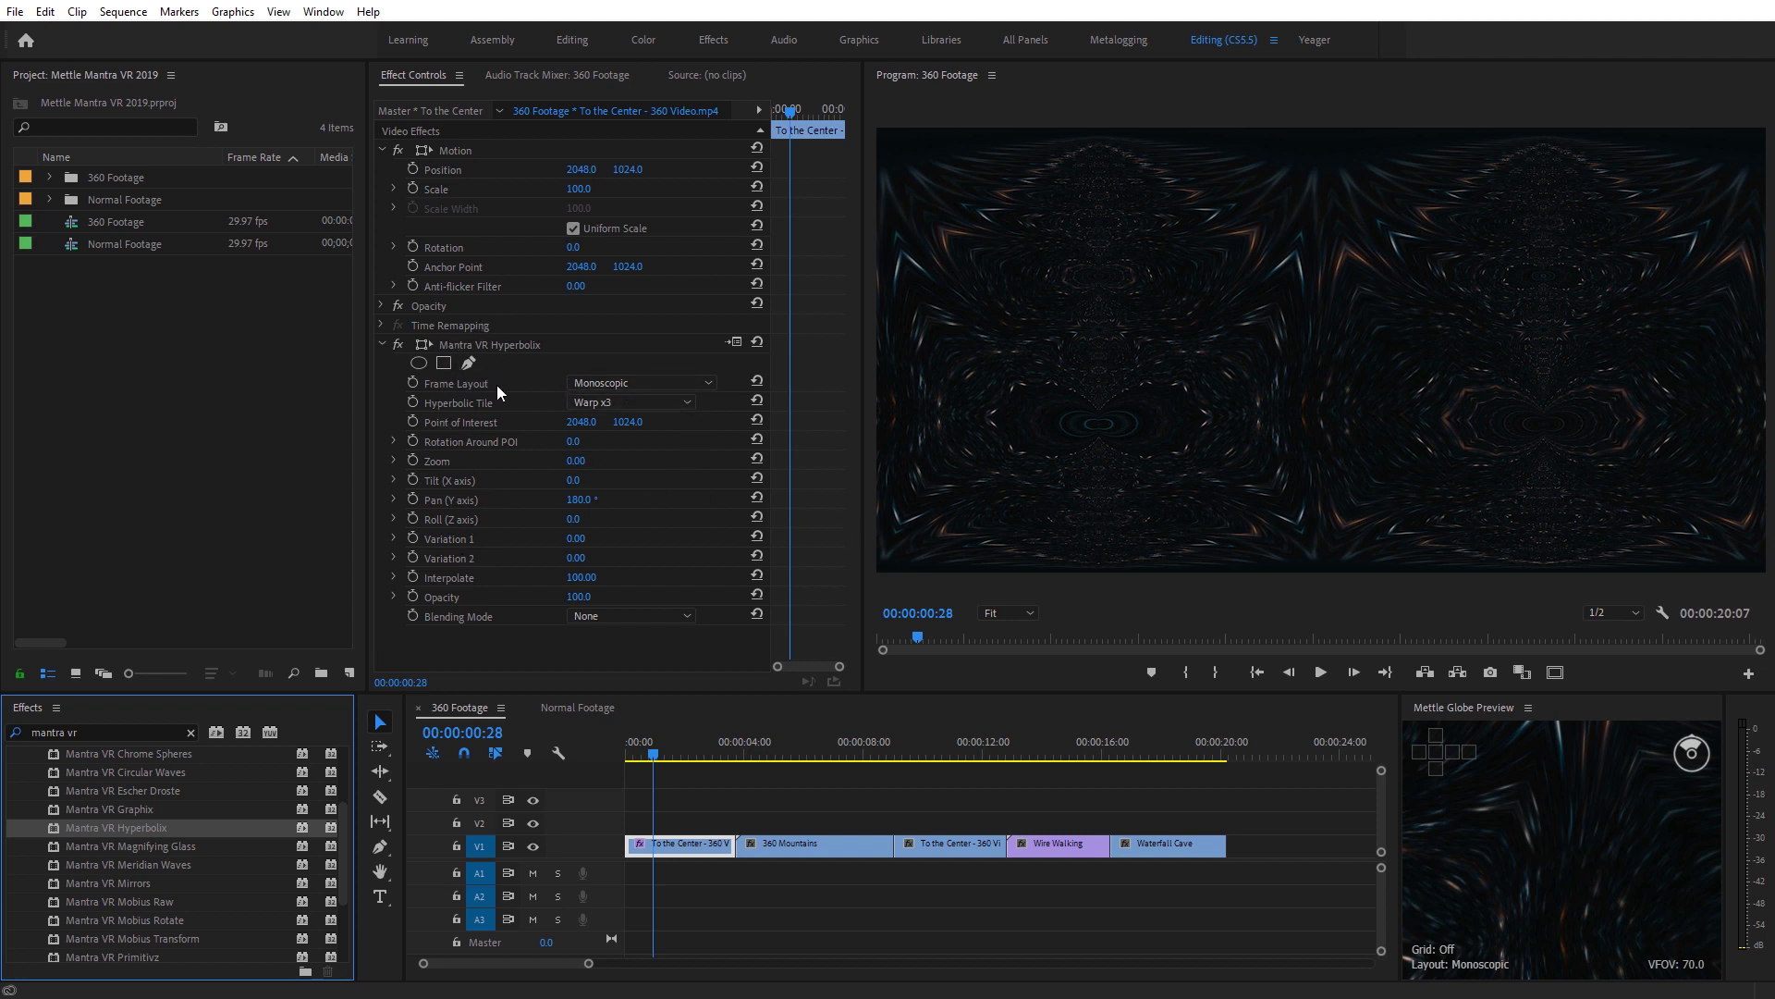
Keep the Hyperbolix Frame Layout on Monoscopic and set its Hyperbolic Tile to Kaleidoscope x3.
click(636, 383)
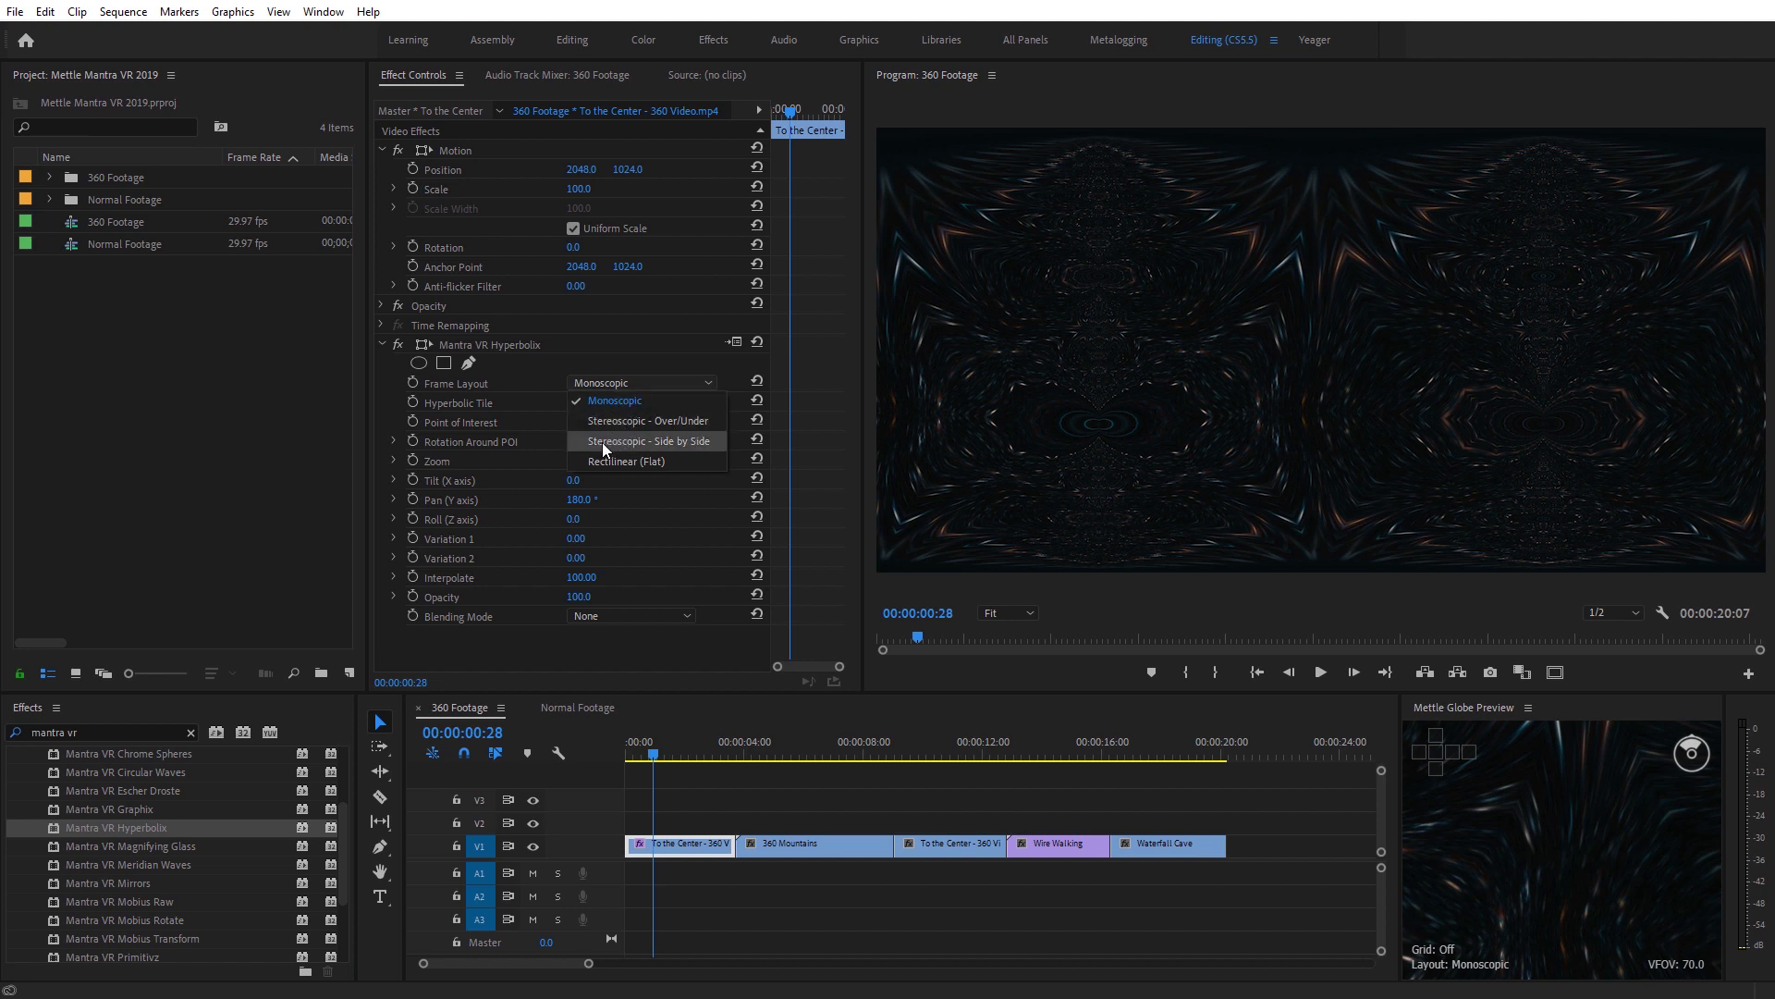
click(641, 402)
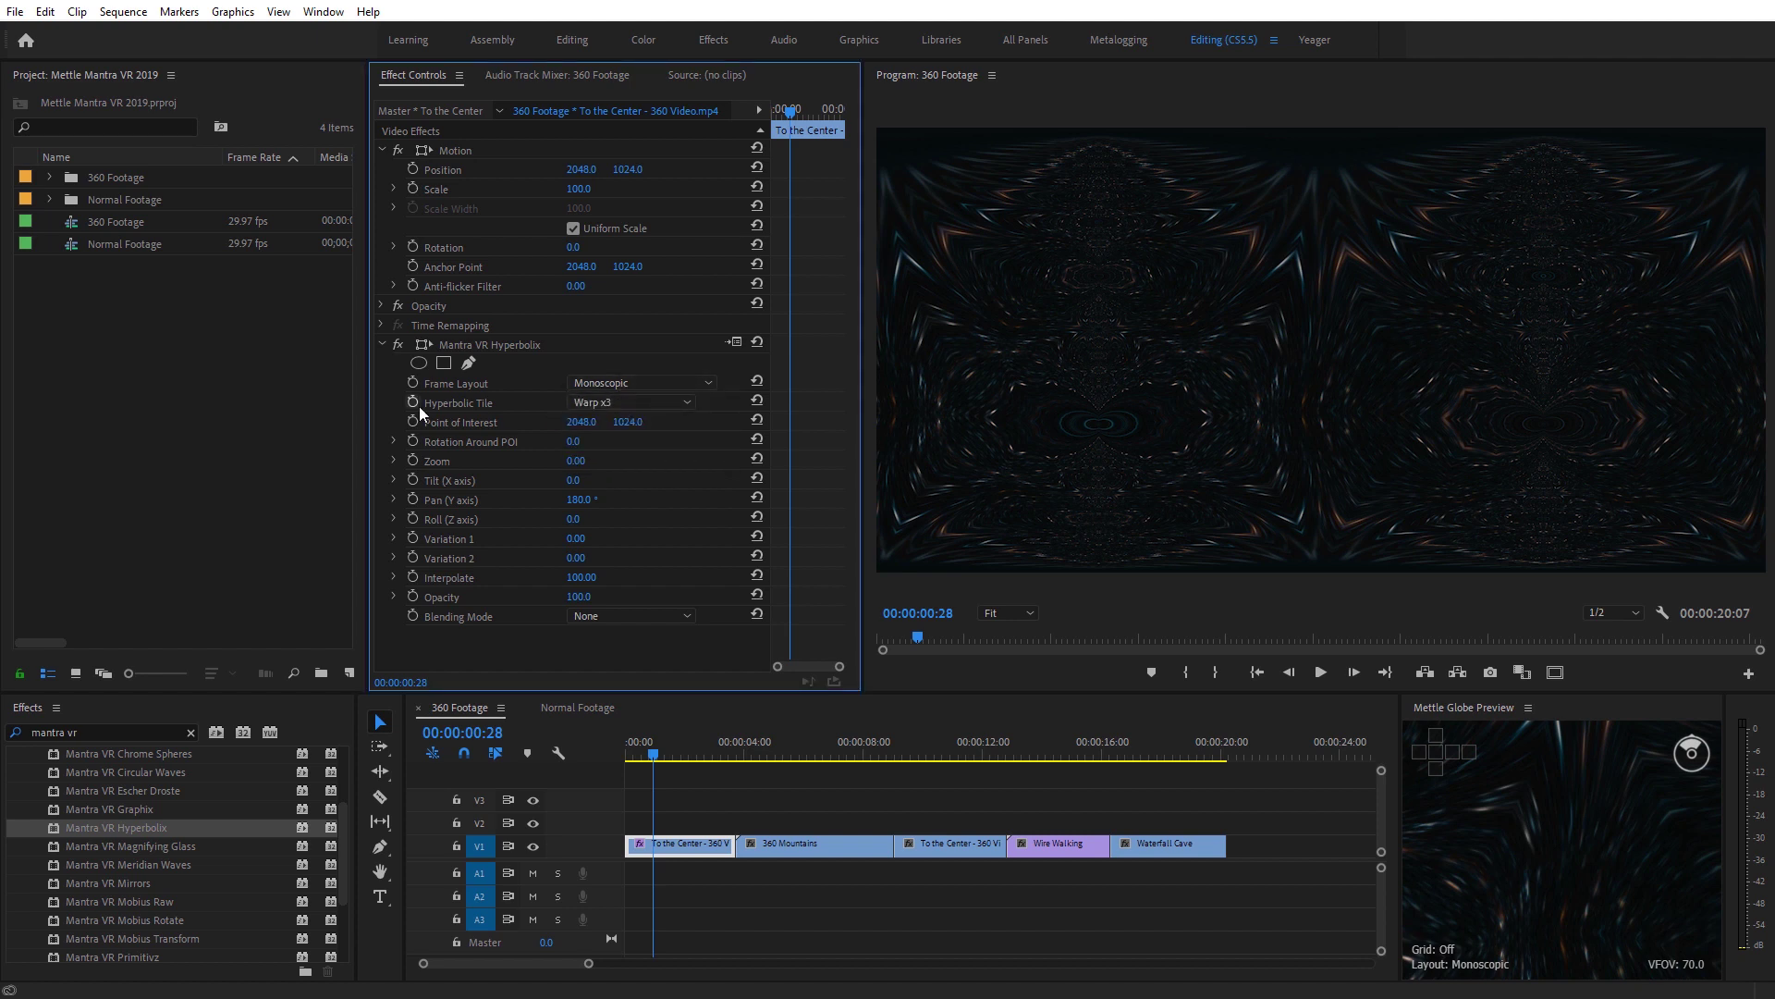
click(635, 406)
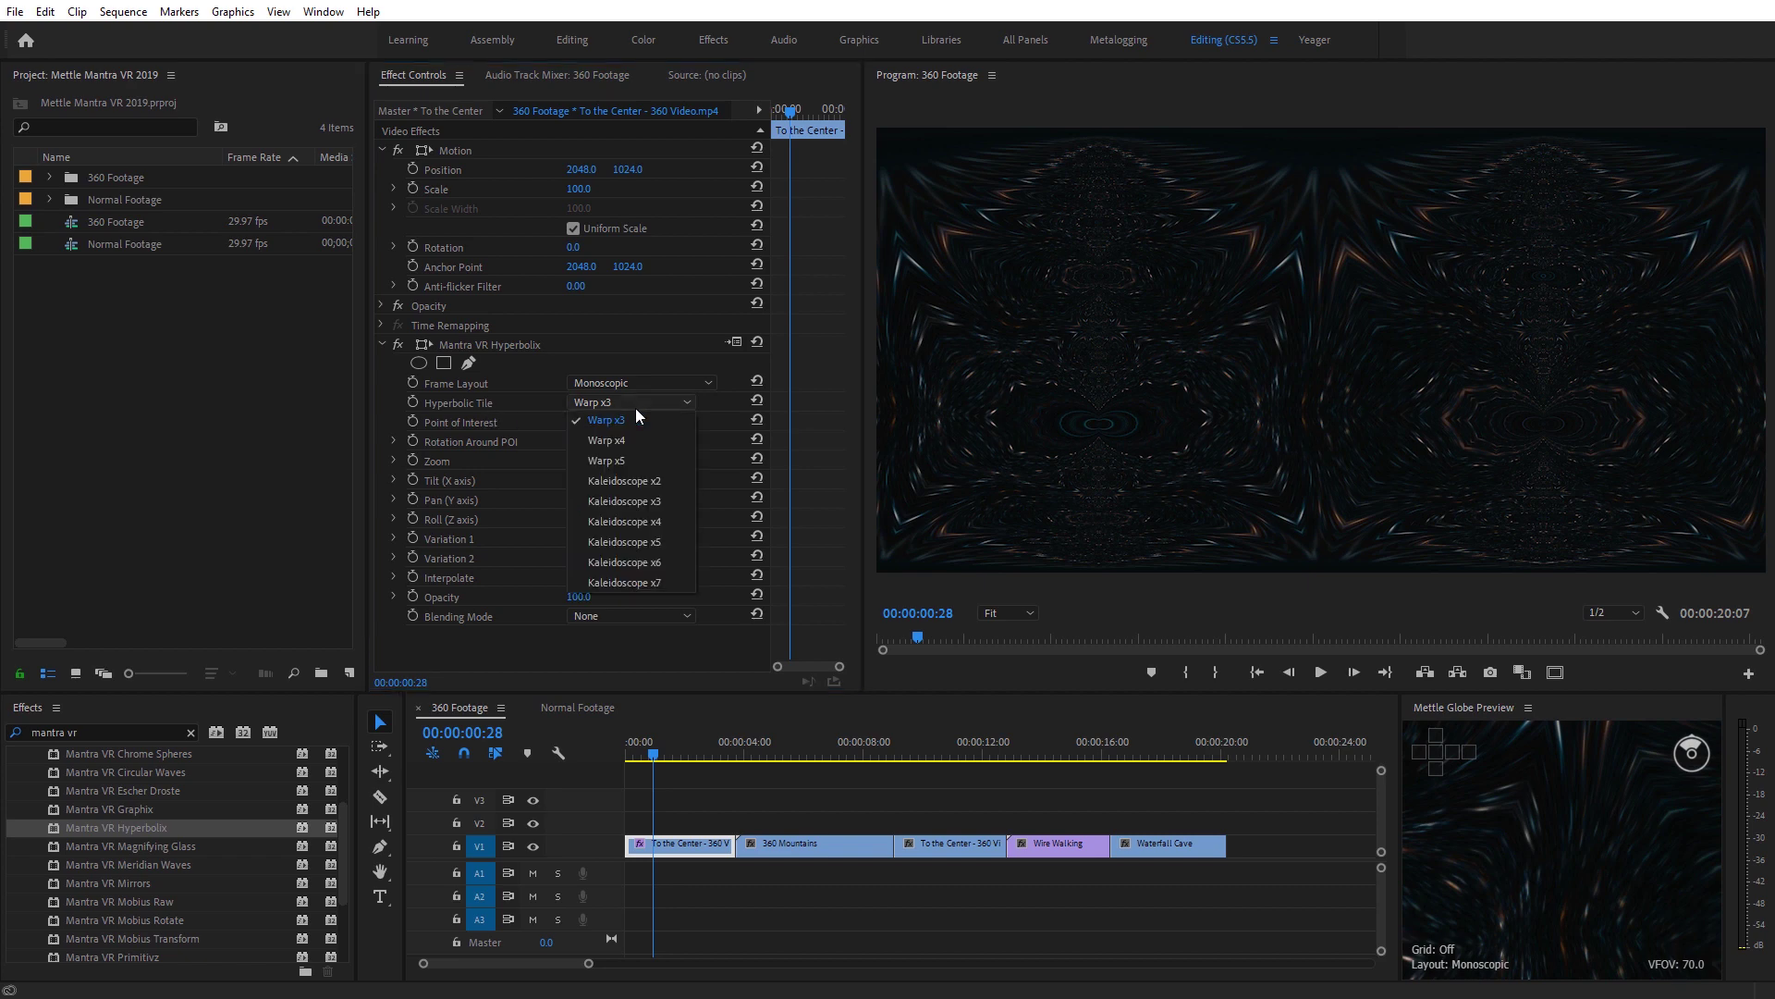
click(639, 477)
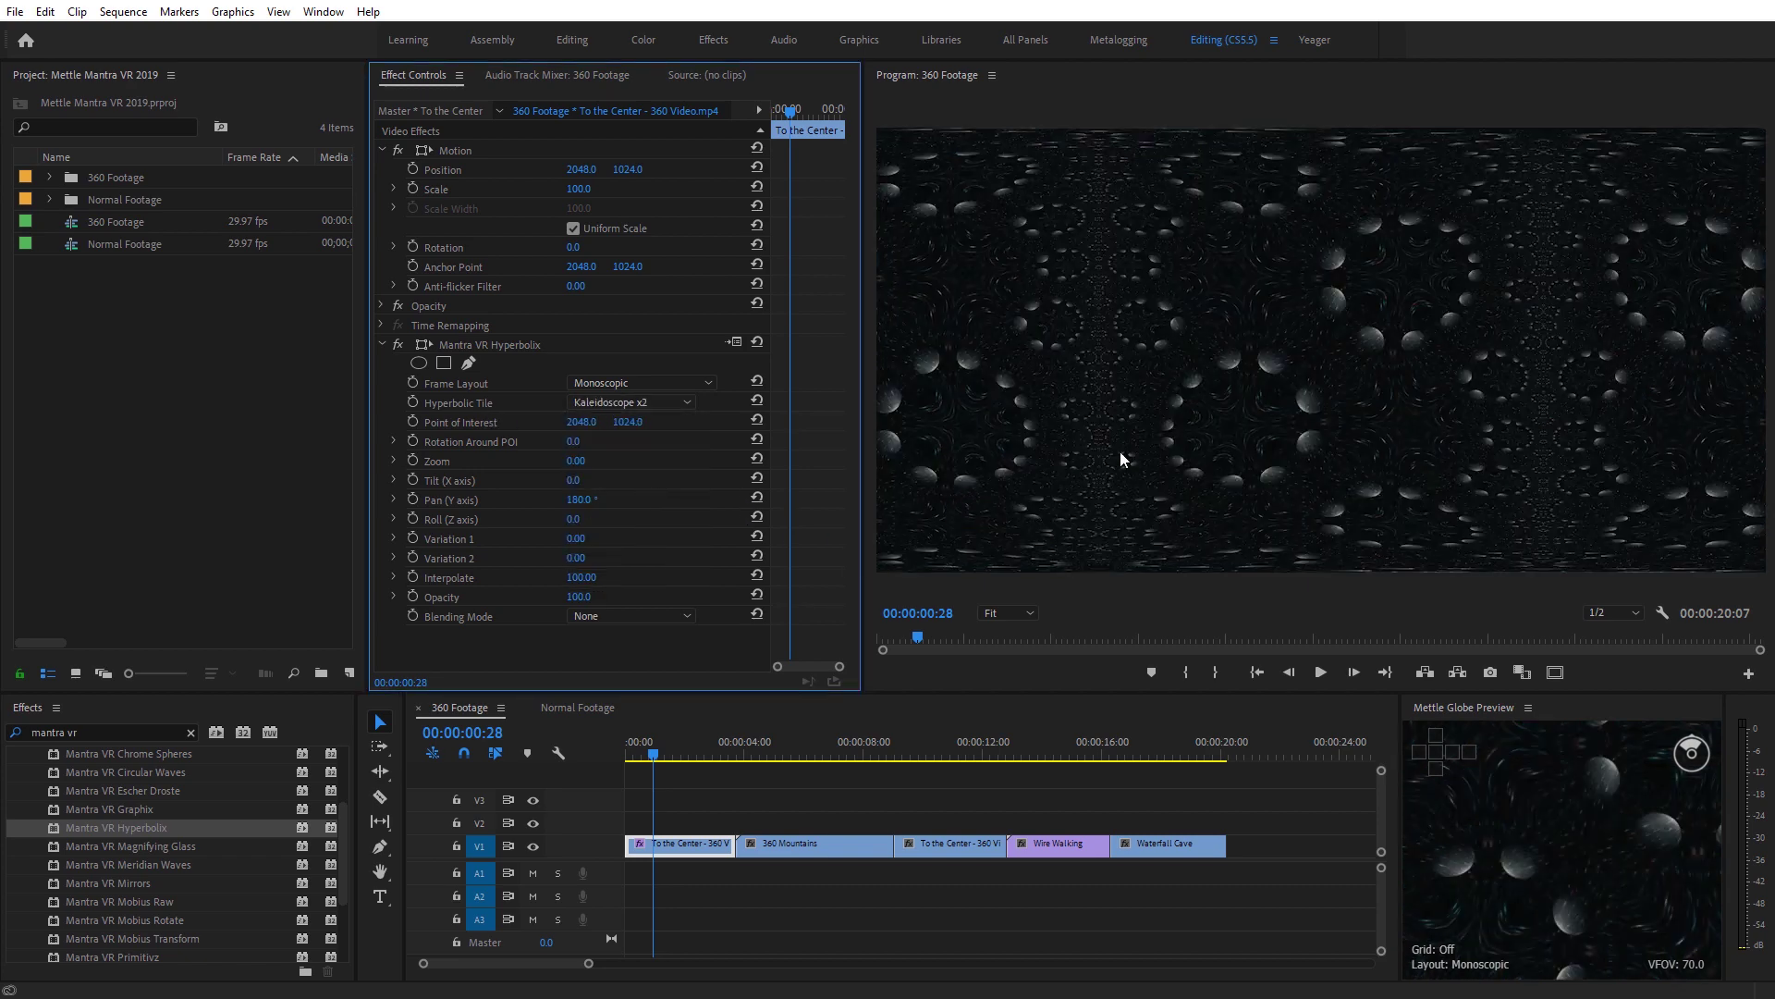
click(669, 403)
click(645, 497)
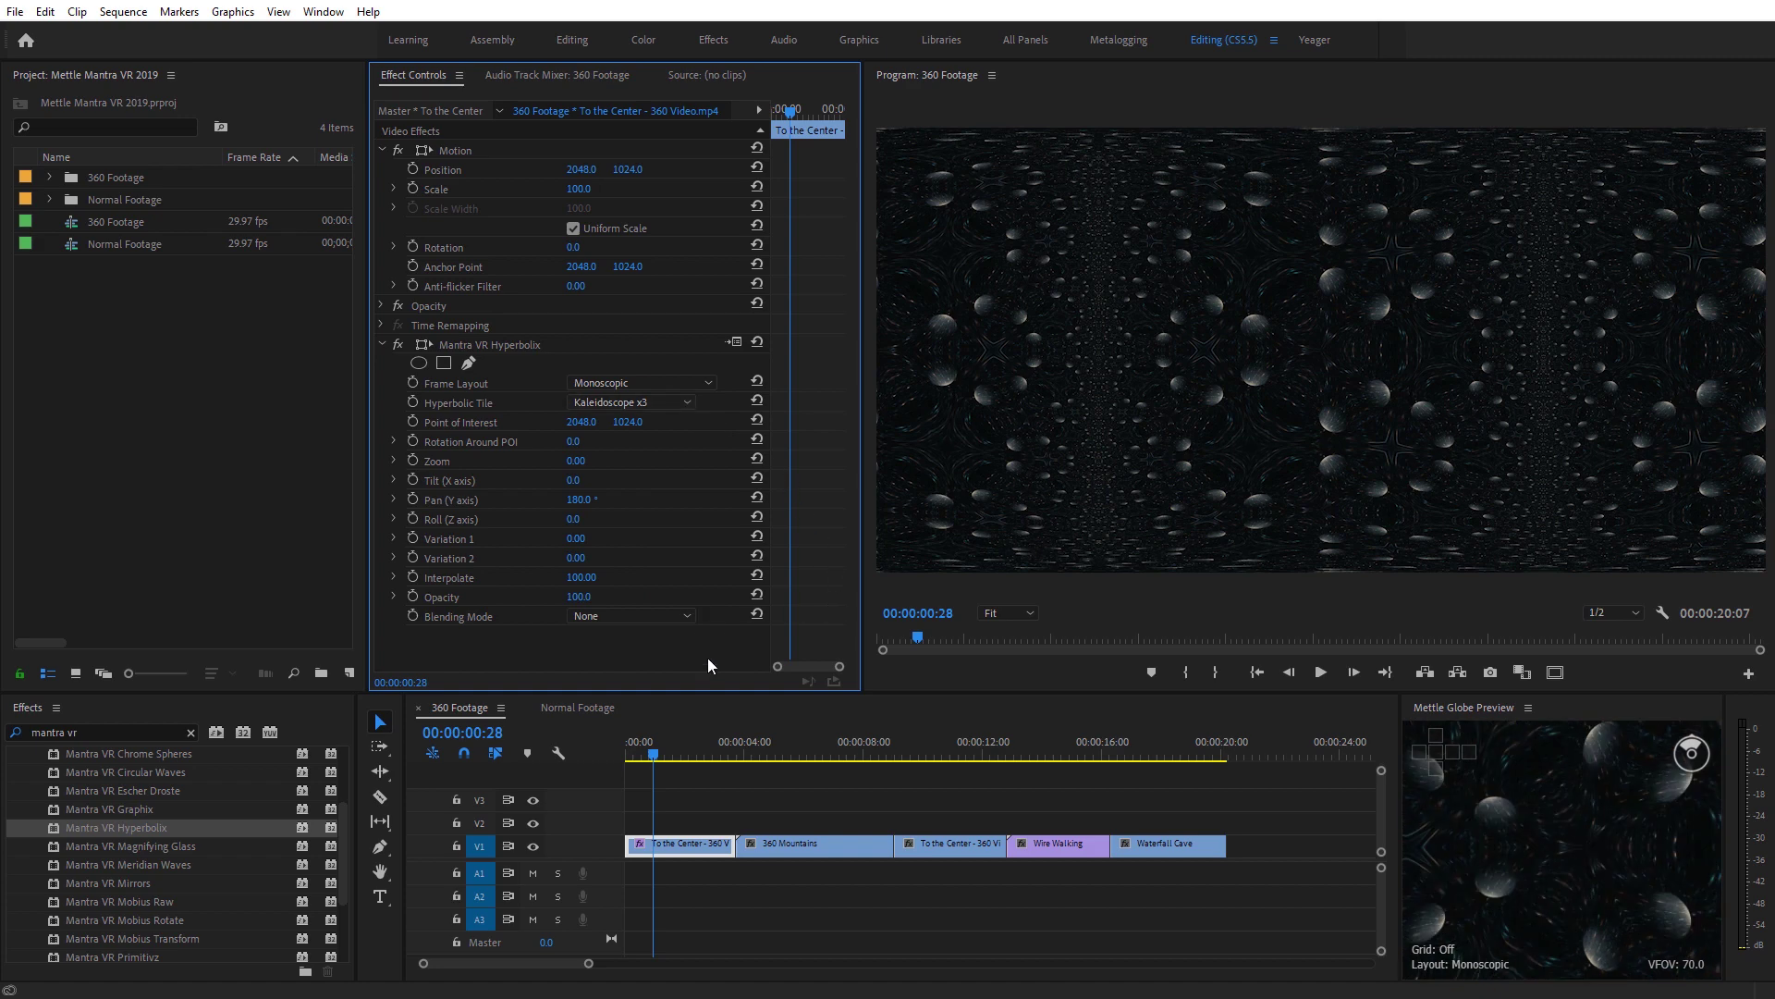
Scrub the clip to 00:00:01:24 and inspect the kaleidoscope pattern in the maximized globe preview.
click(657, 758)
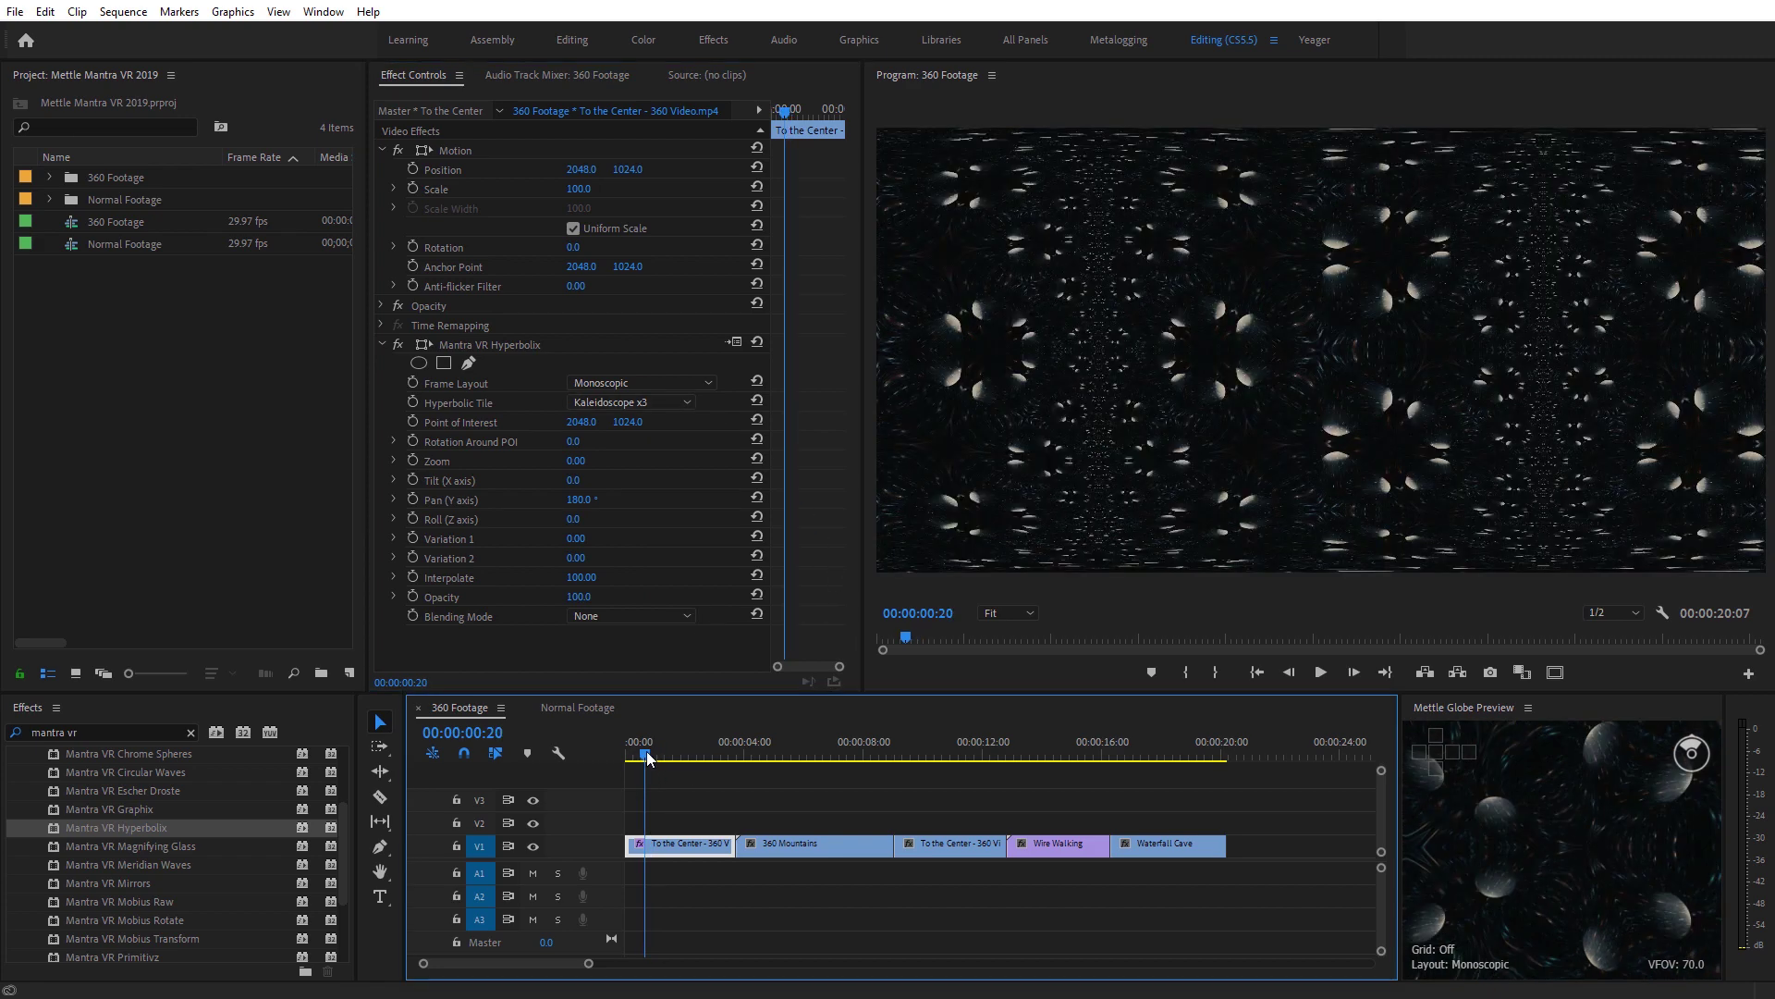
drag(658, 759, 684, 758)
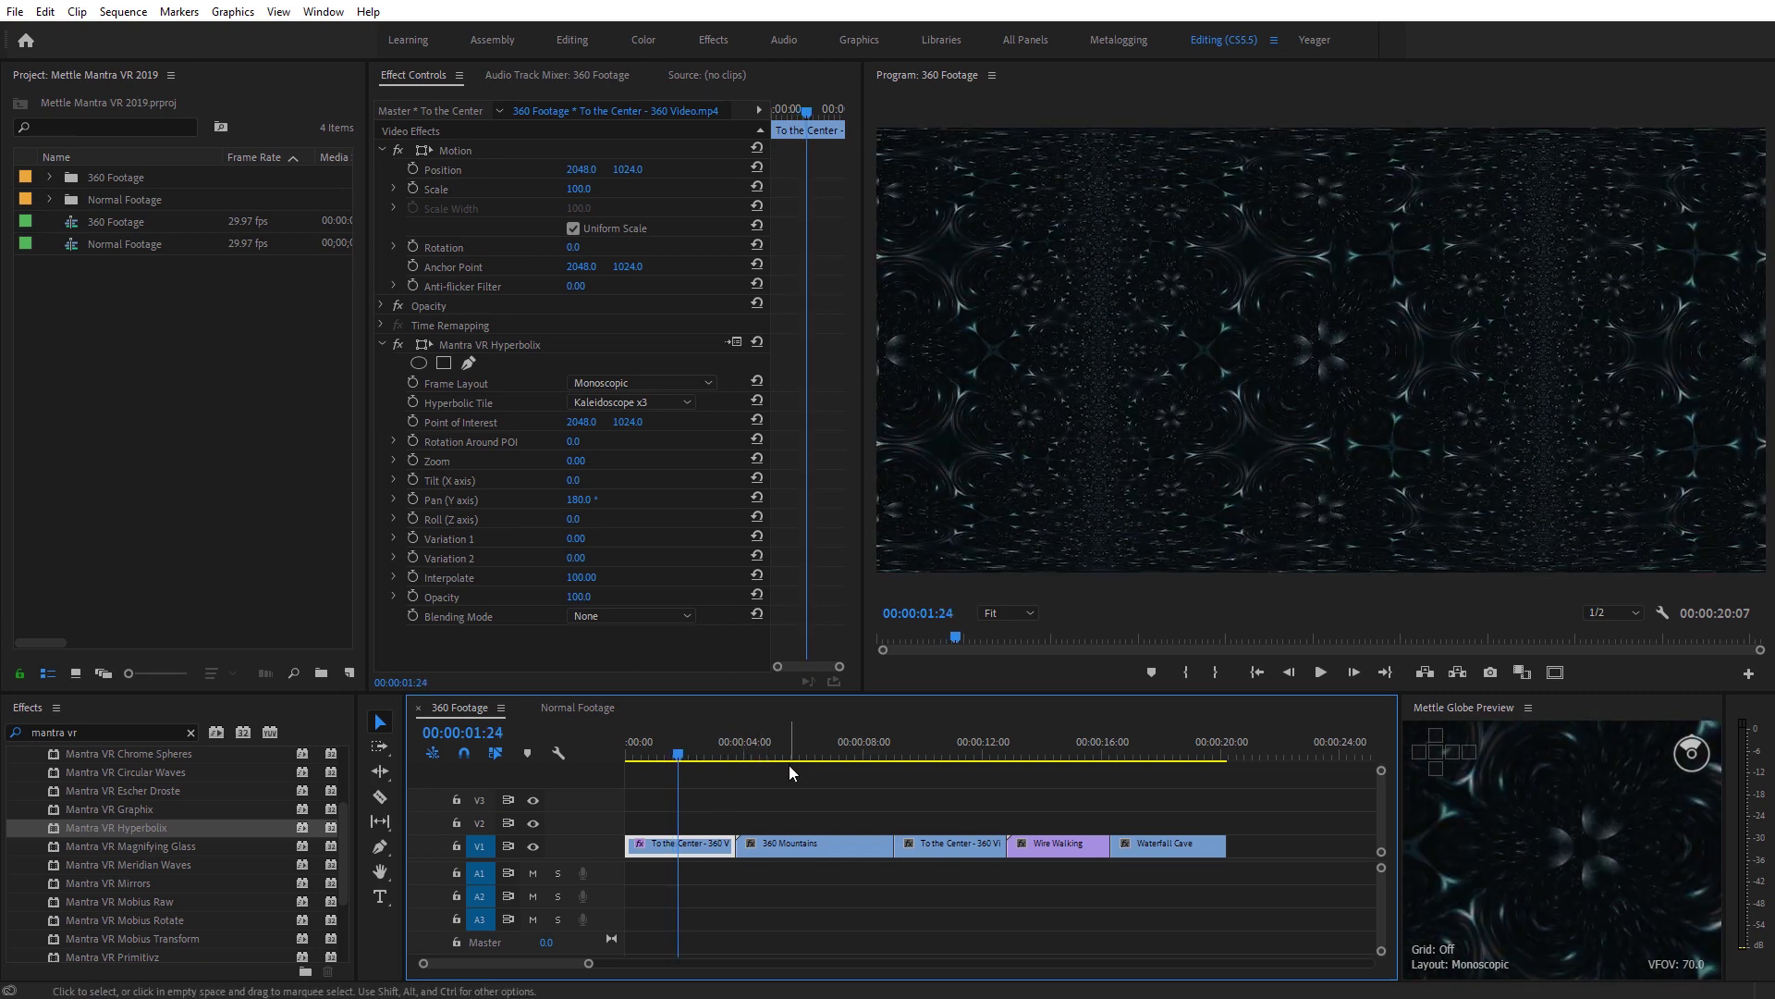
click(1561, 860)
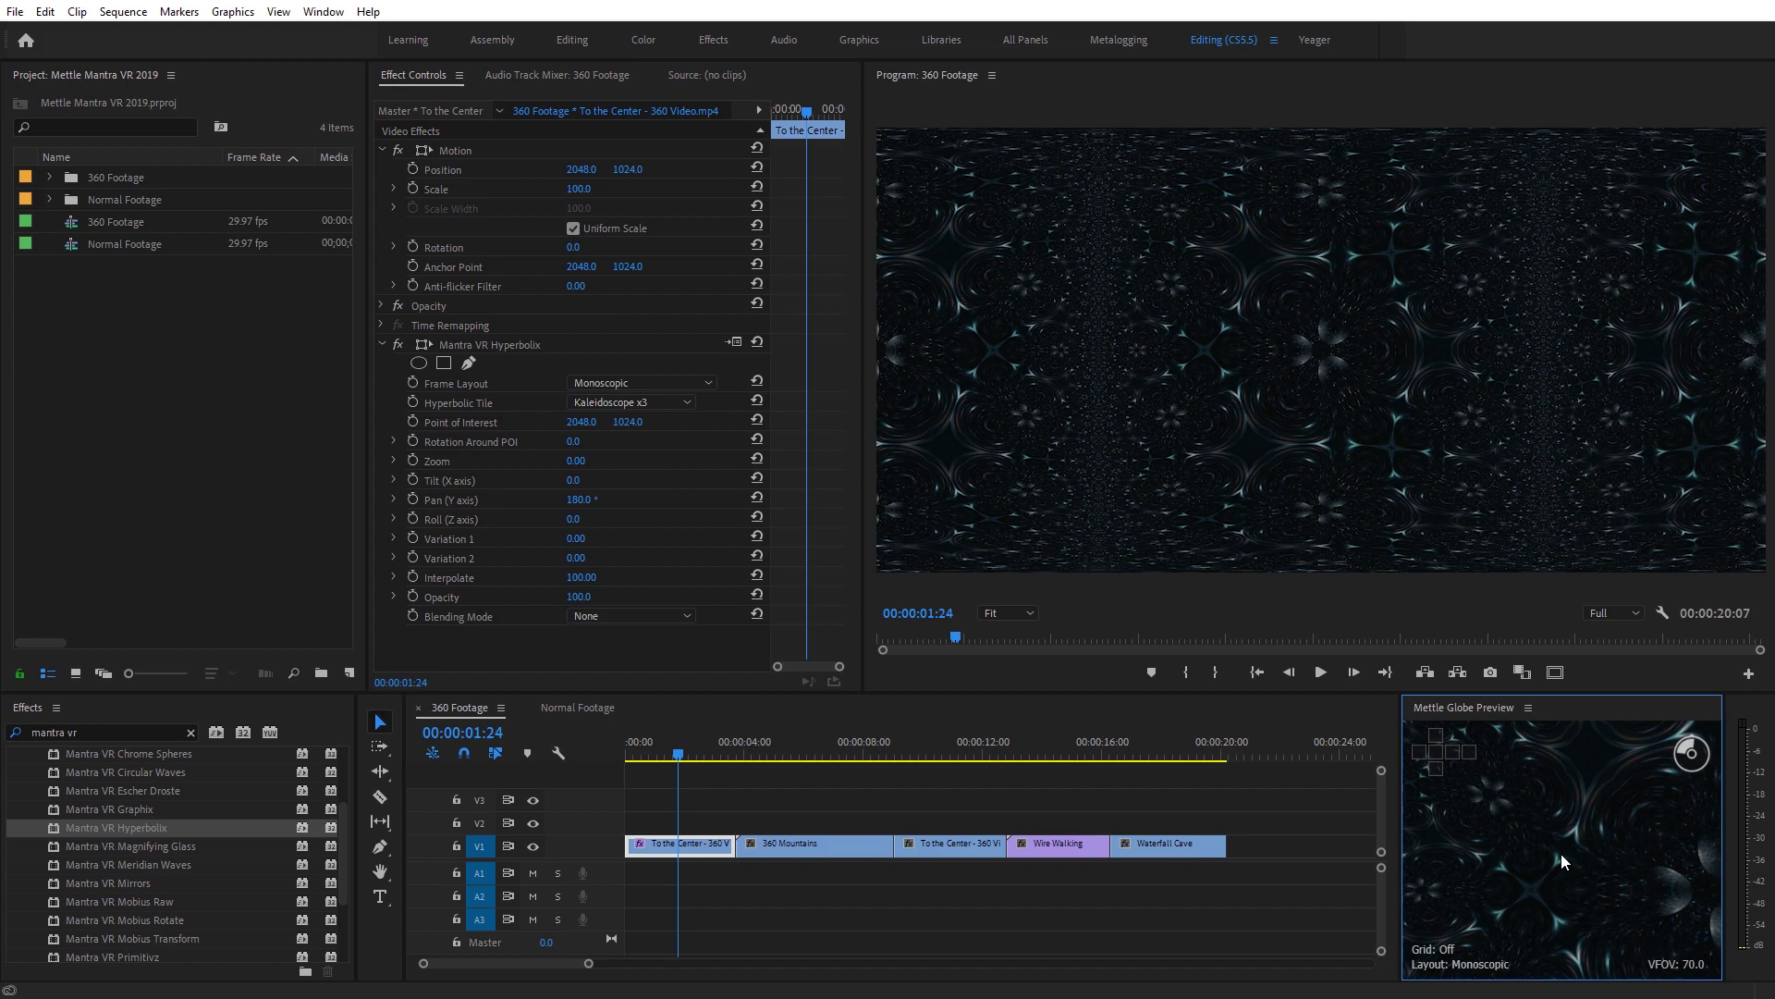
key(grave)
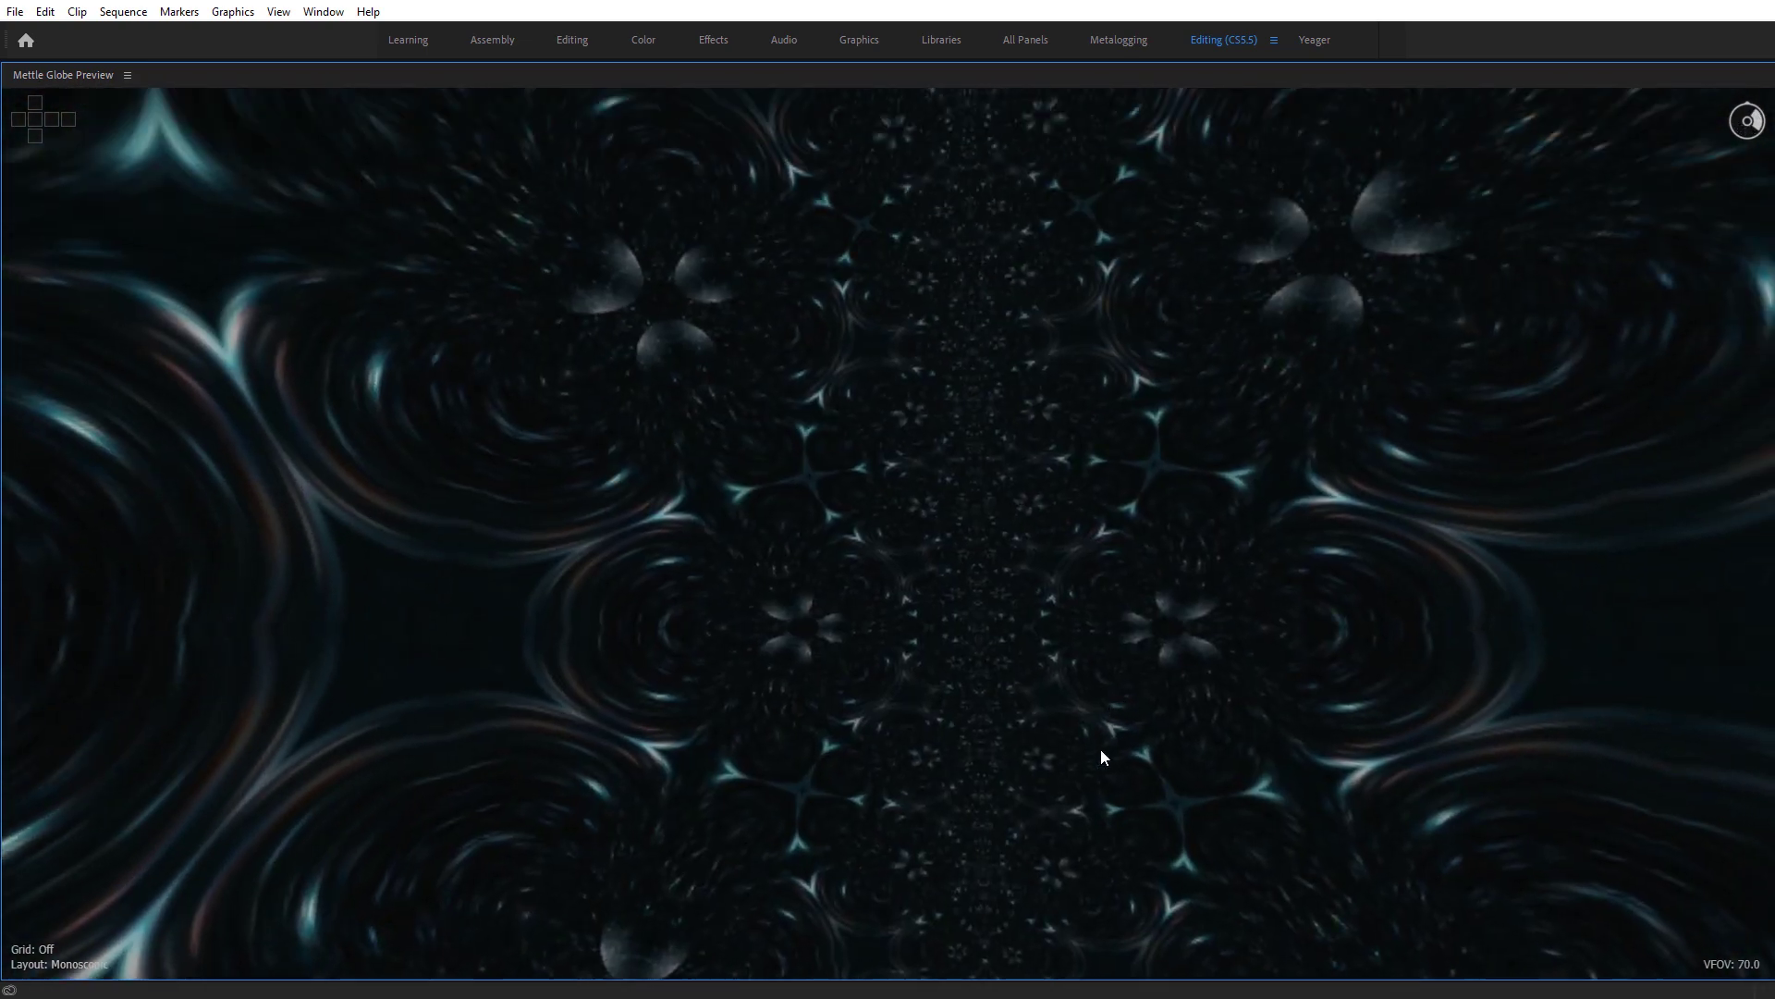
key(grave)
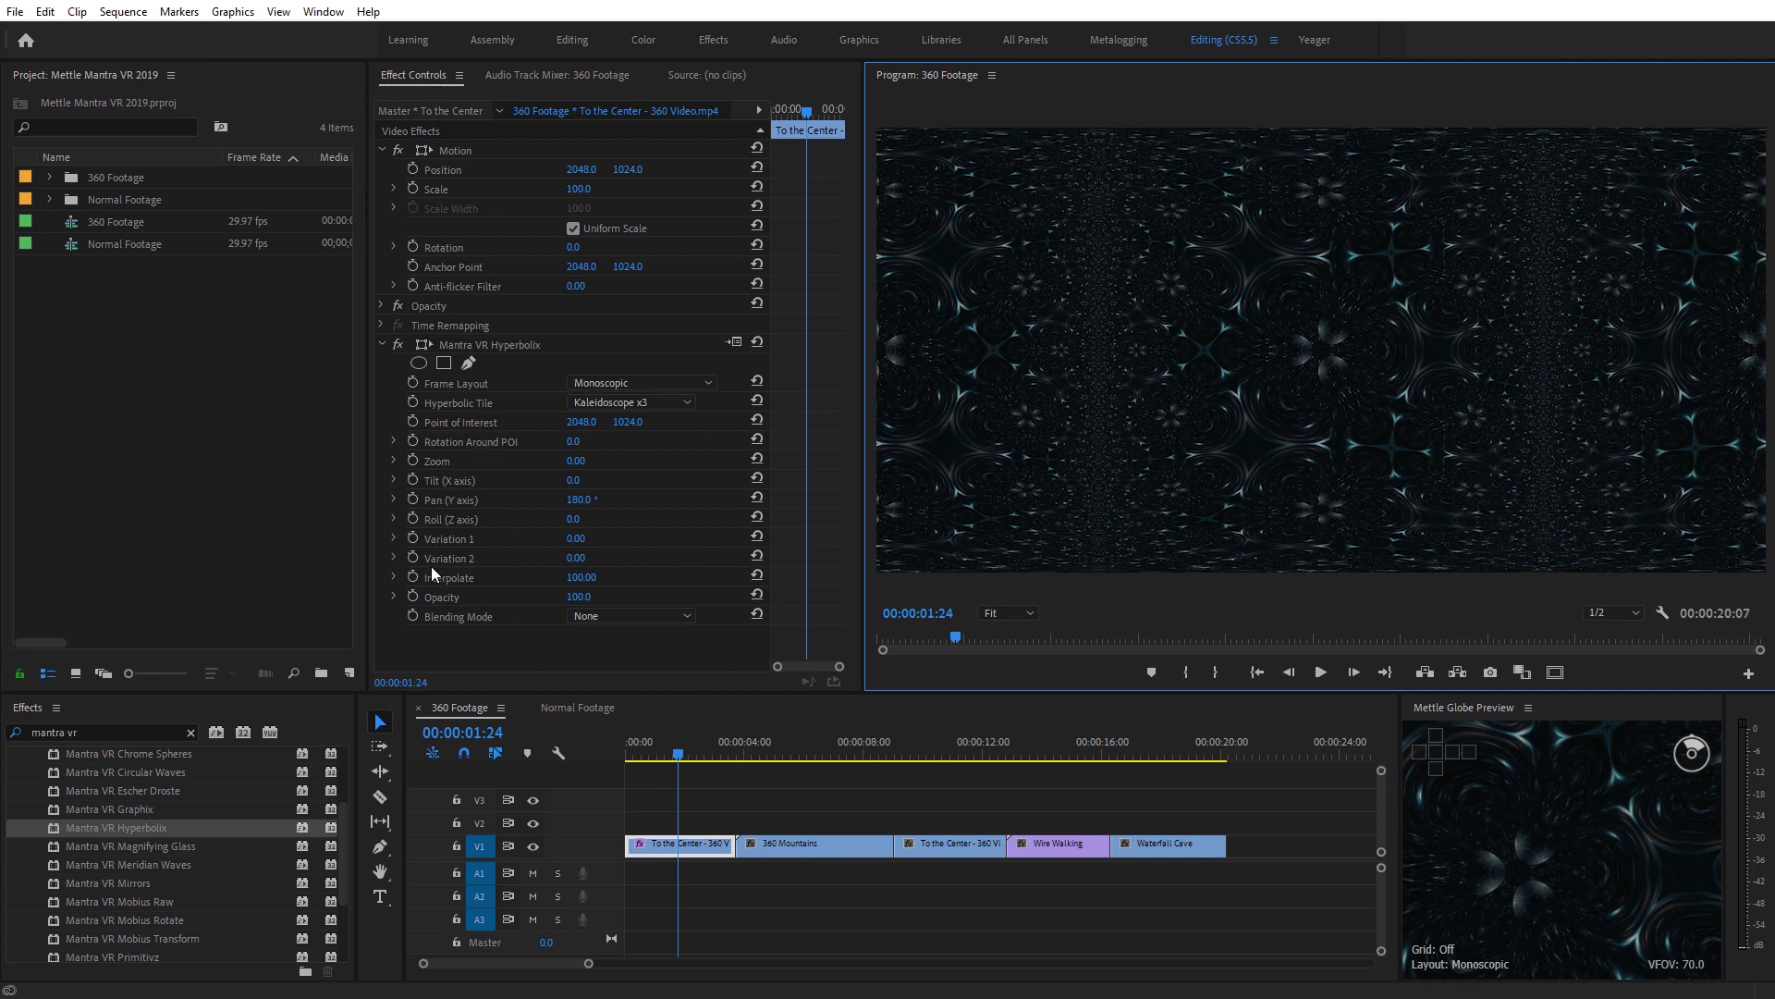
Set the Hyperbolix Zoom to 24 and Rotation Around POI to -4°.
drag(573, 460, 592, 462)
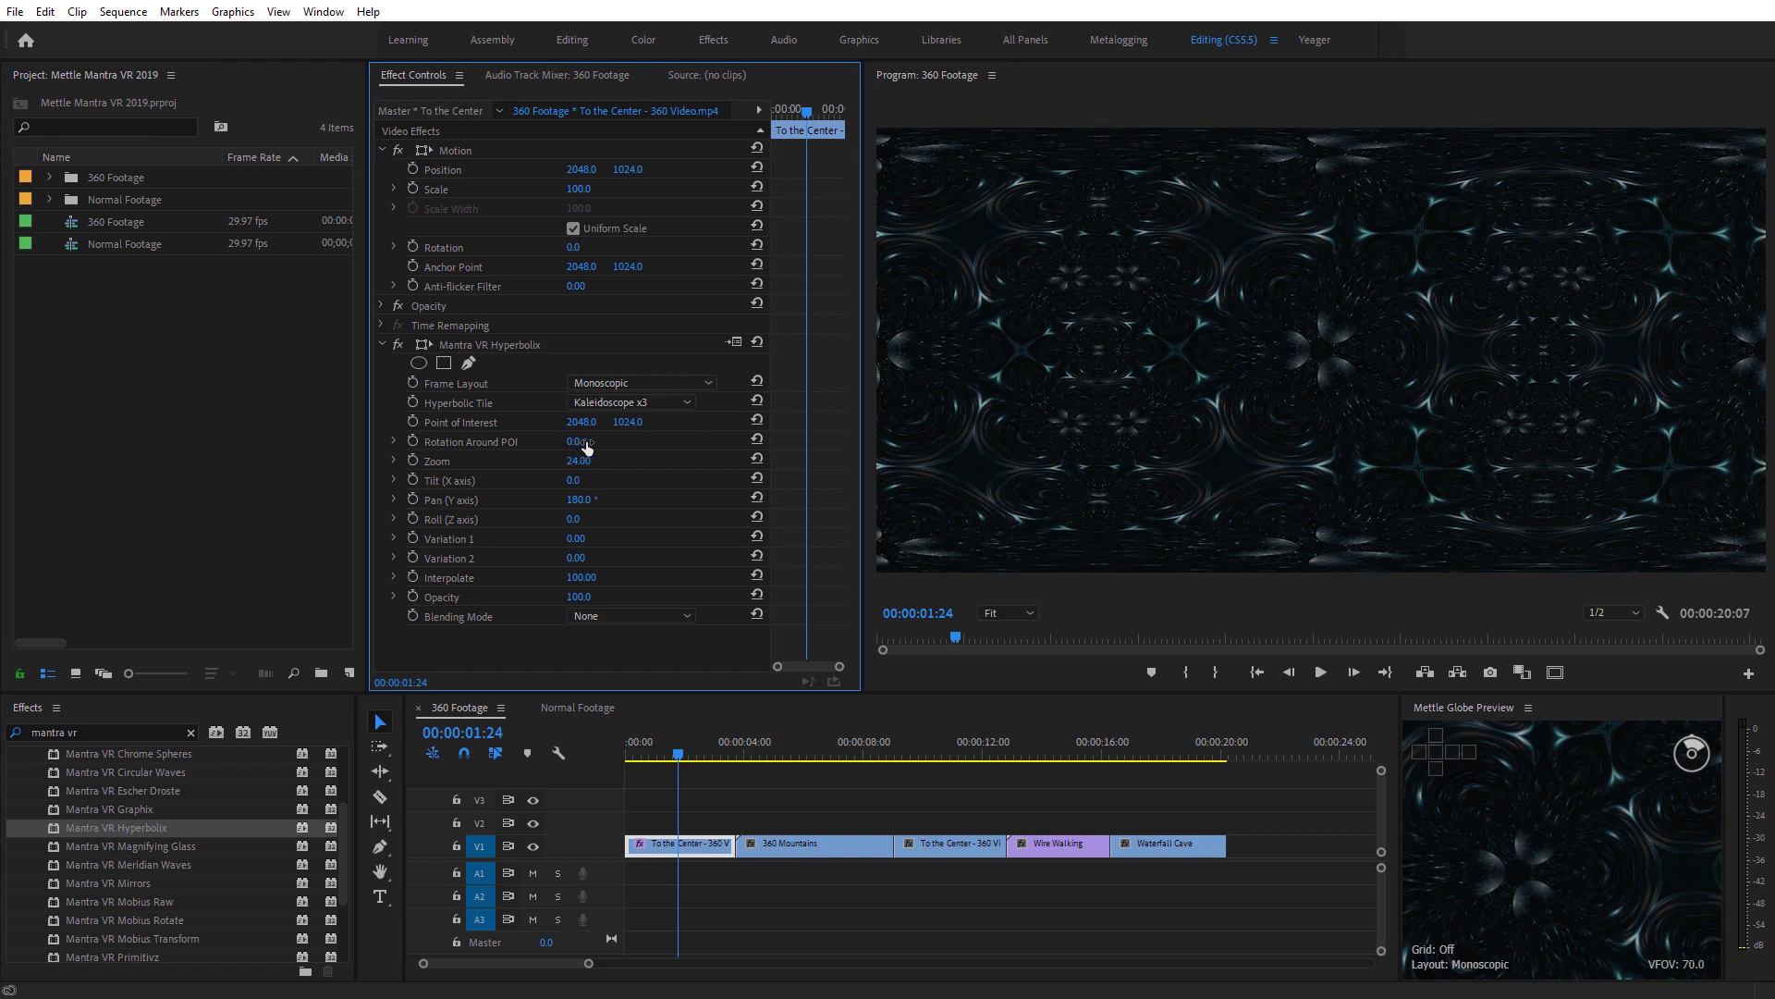
mouse_move(580, 450)
mouse_down()
mouse_move(561, 453)
mouse_move(601, 448)
mouse_up()
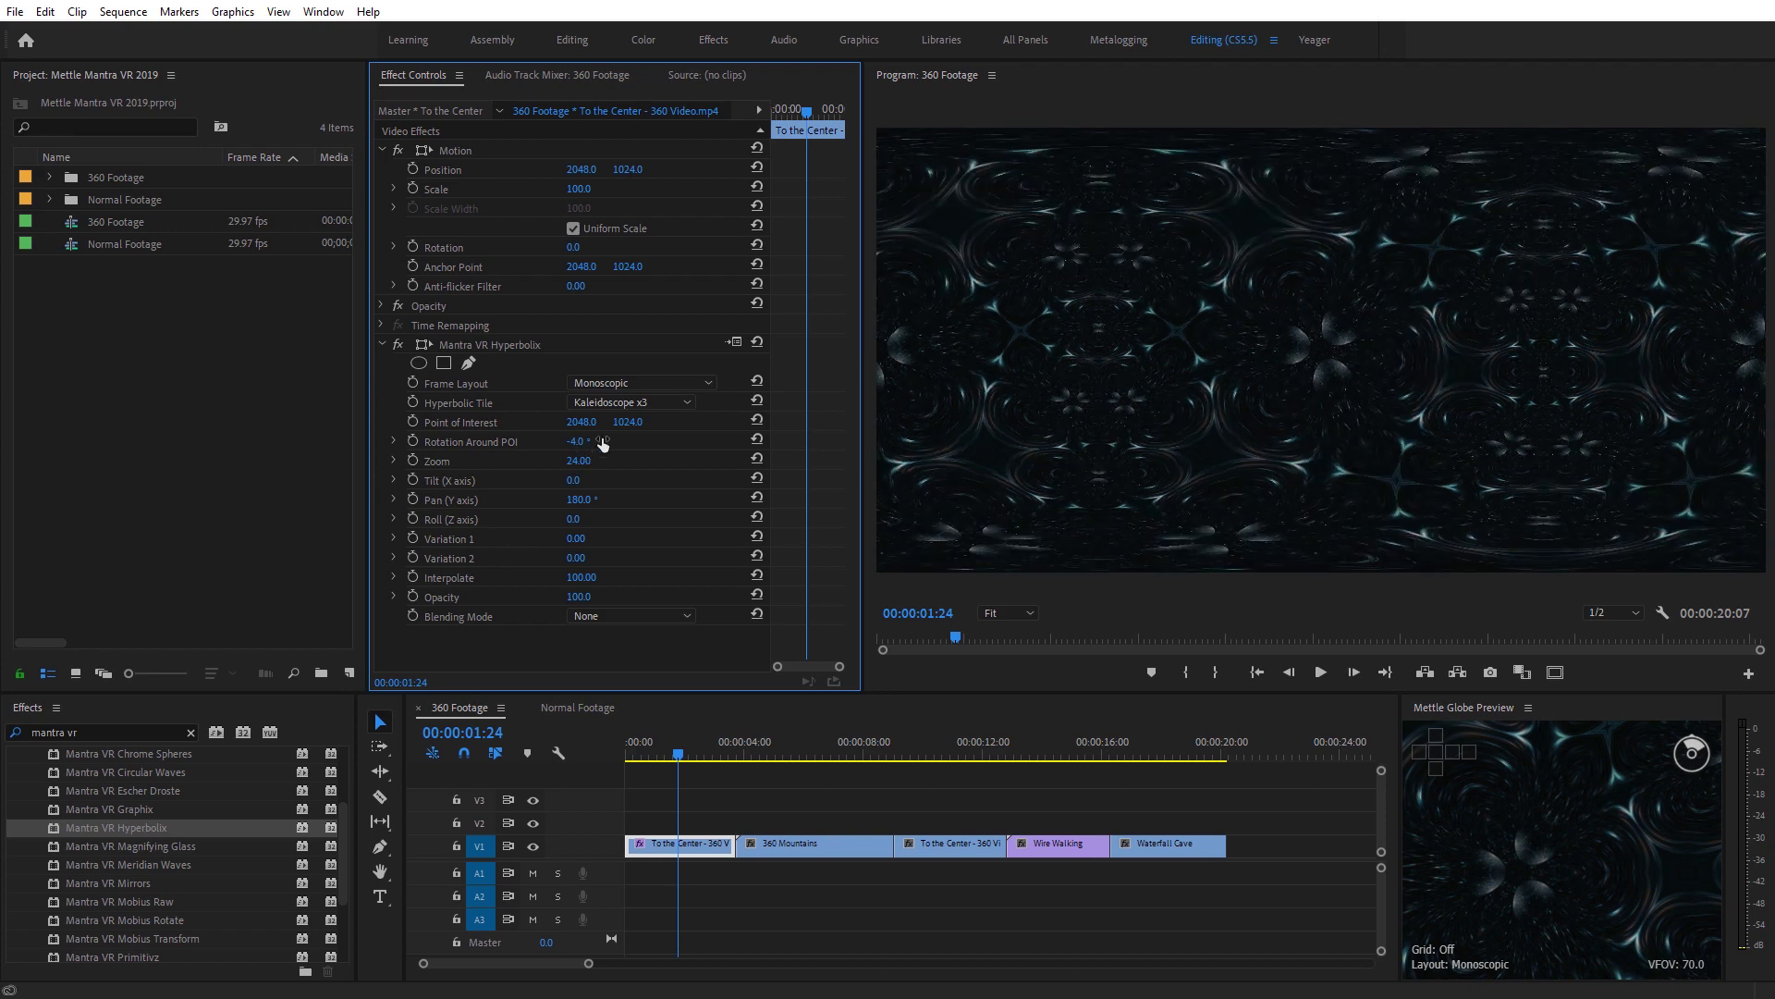
Lower the program monitor's playback resolution to 1/4 and set the Hyperbolix Rotation Around POI to -7°.
click(1613, 612)
click(1613, 672)
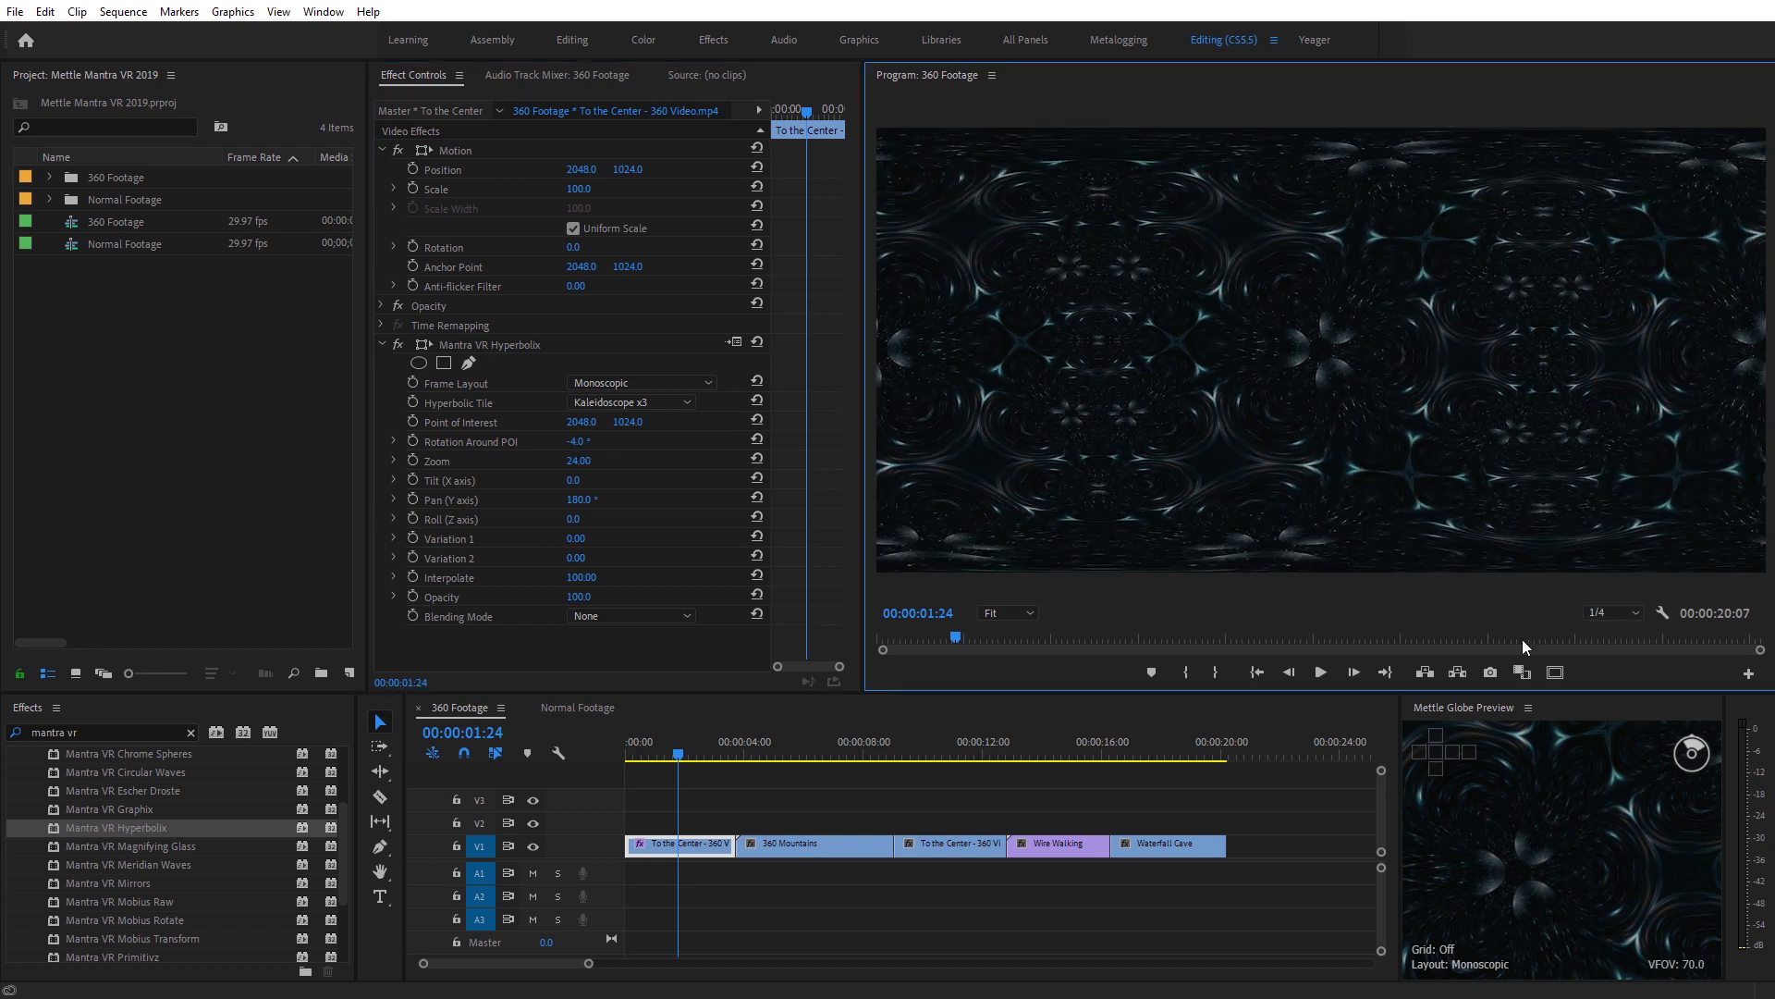
mouse_move(577, 451)
mouse_down()
mouse_move(625, 451)
mouse_move(571, 451)
mouse_up()
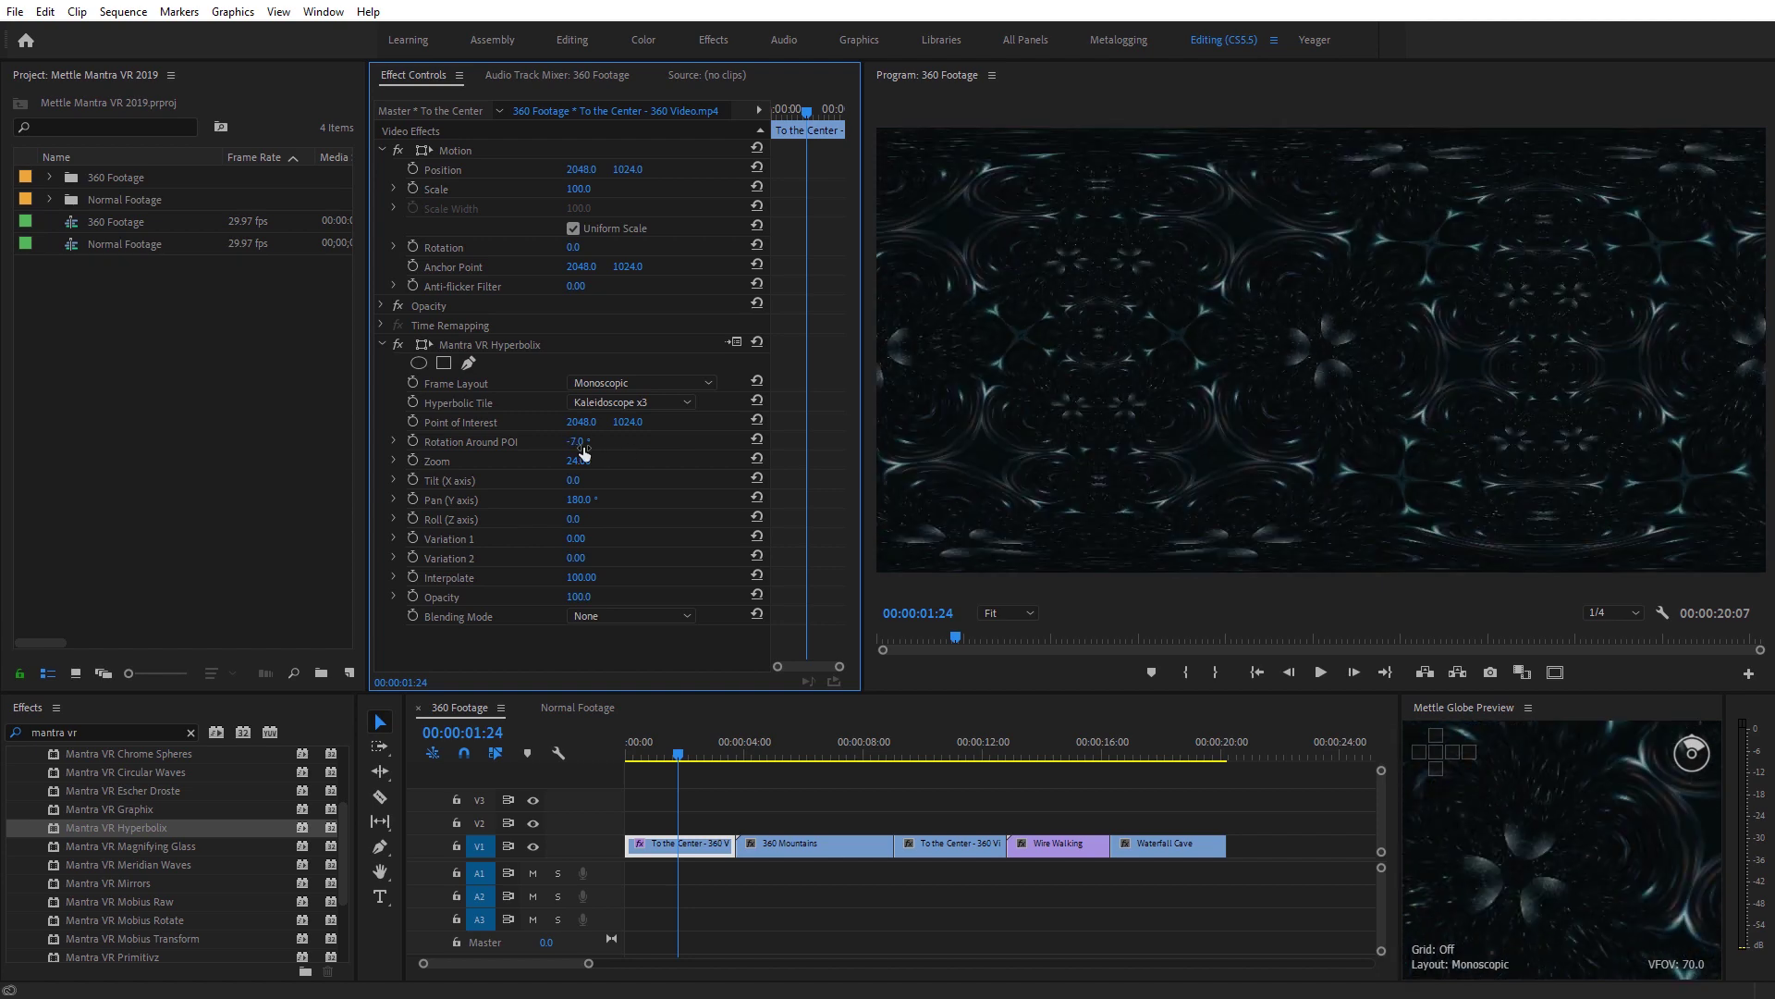
Set the Hyperbolix Variation 1 to 4 and Interpolate to 0.
mouse_move(577, 546)
mouse_down()
mouse_move(600, 545)
mouse_move(569, 546)
mouse_up()
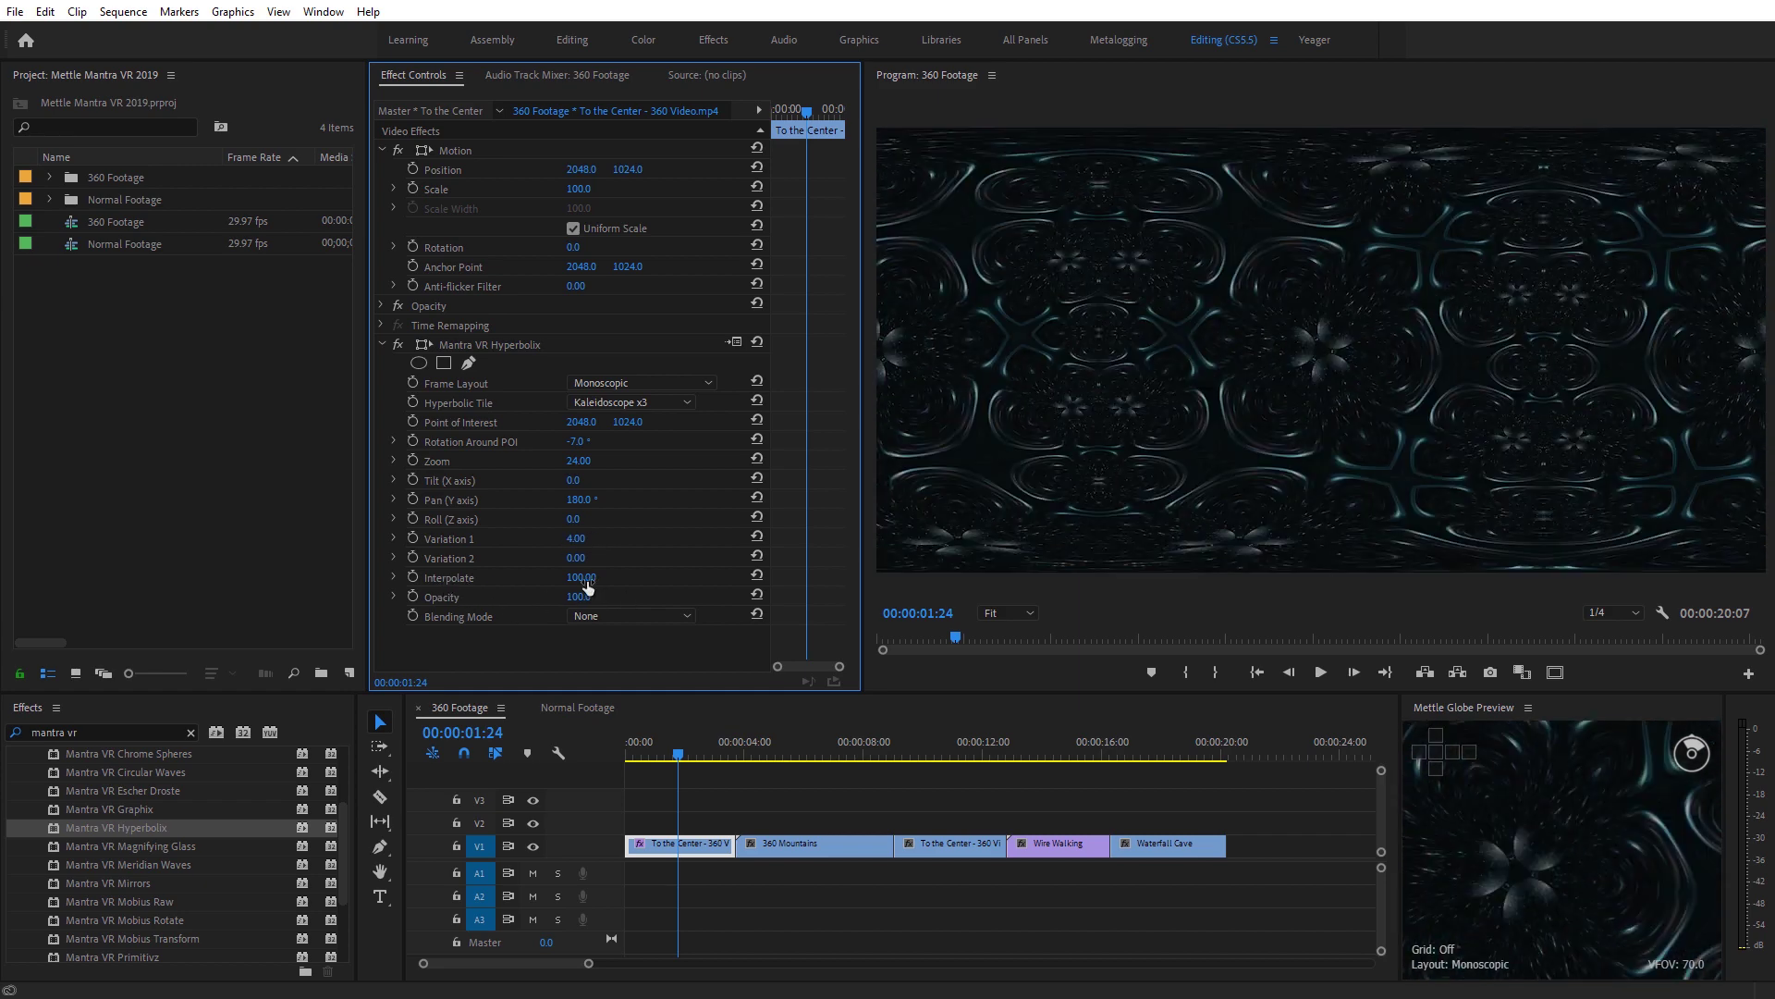
drag(586, 582, 479, 622)
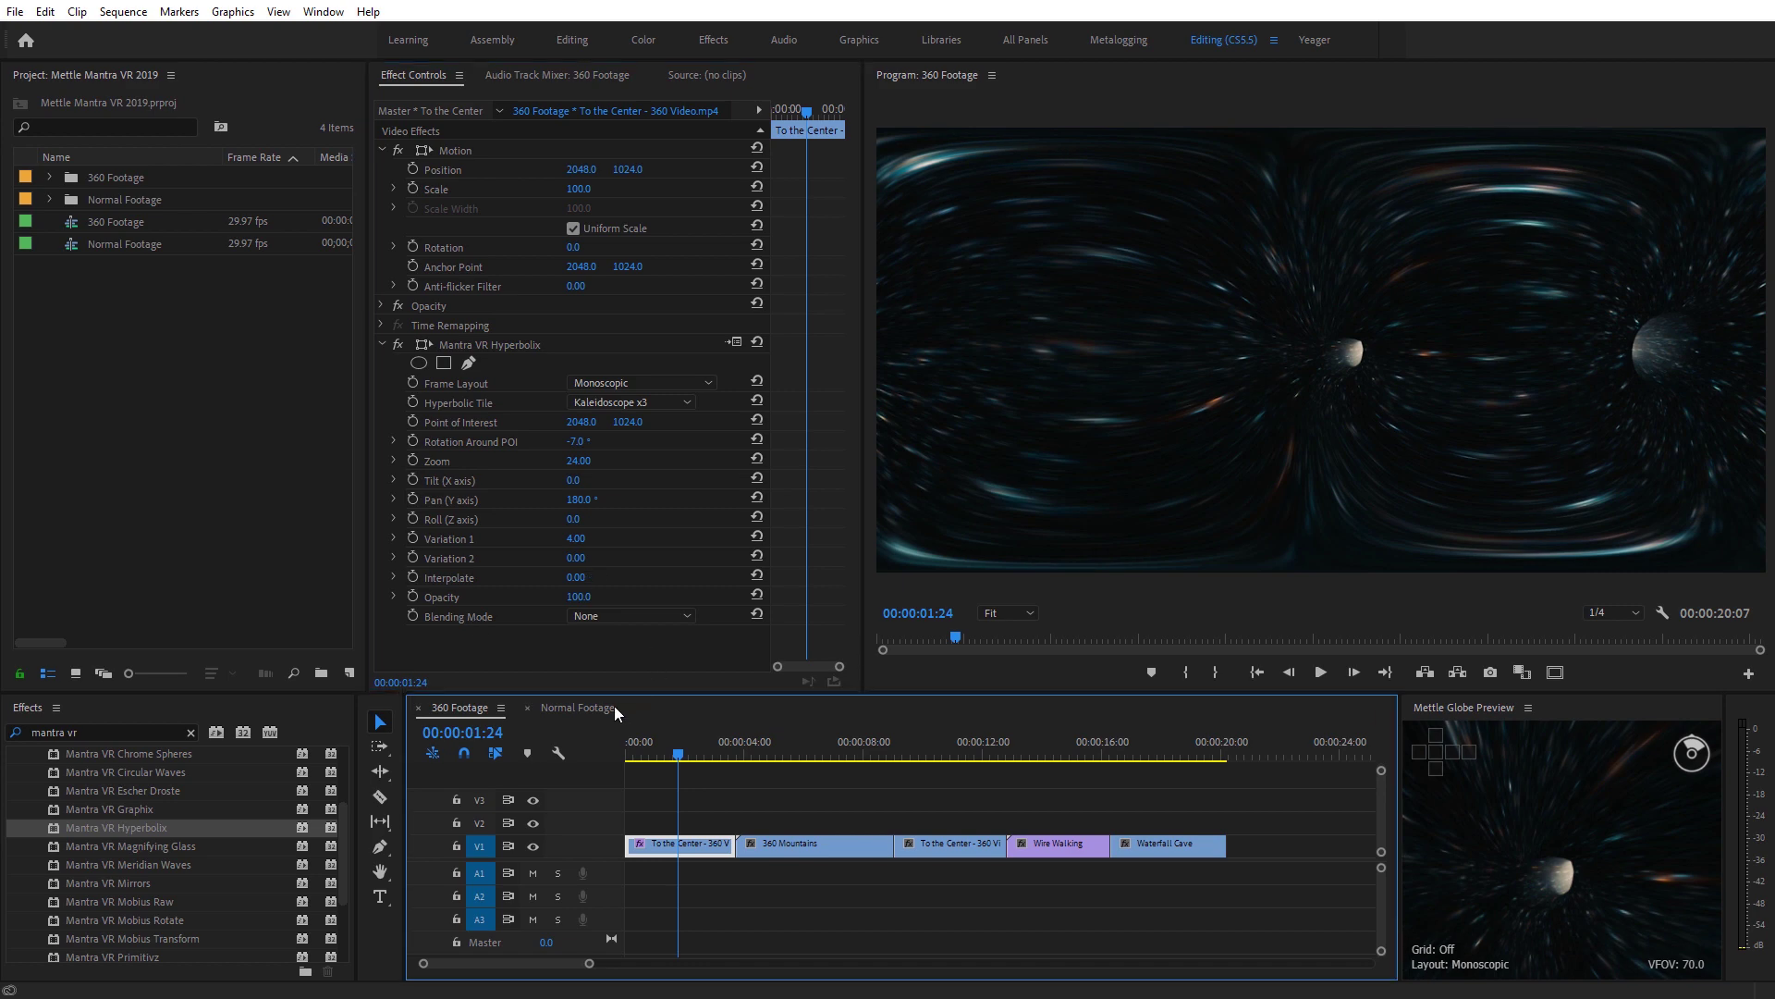
Switch to the Normal Footage sequence, select its first clip of autumn trees and move the playhead to 00;00;02;06.
click(586, 707)
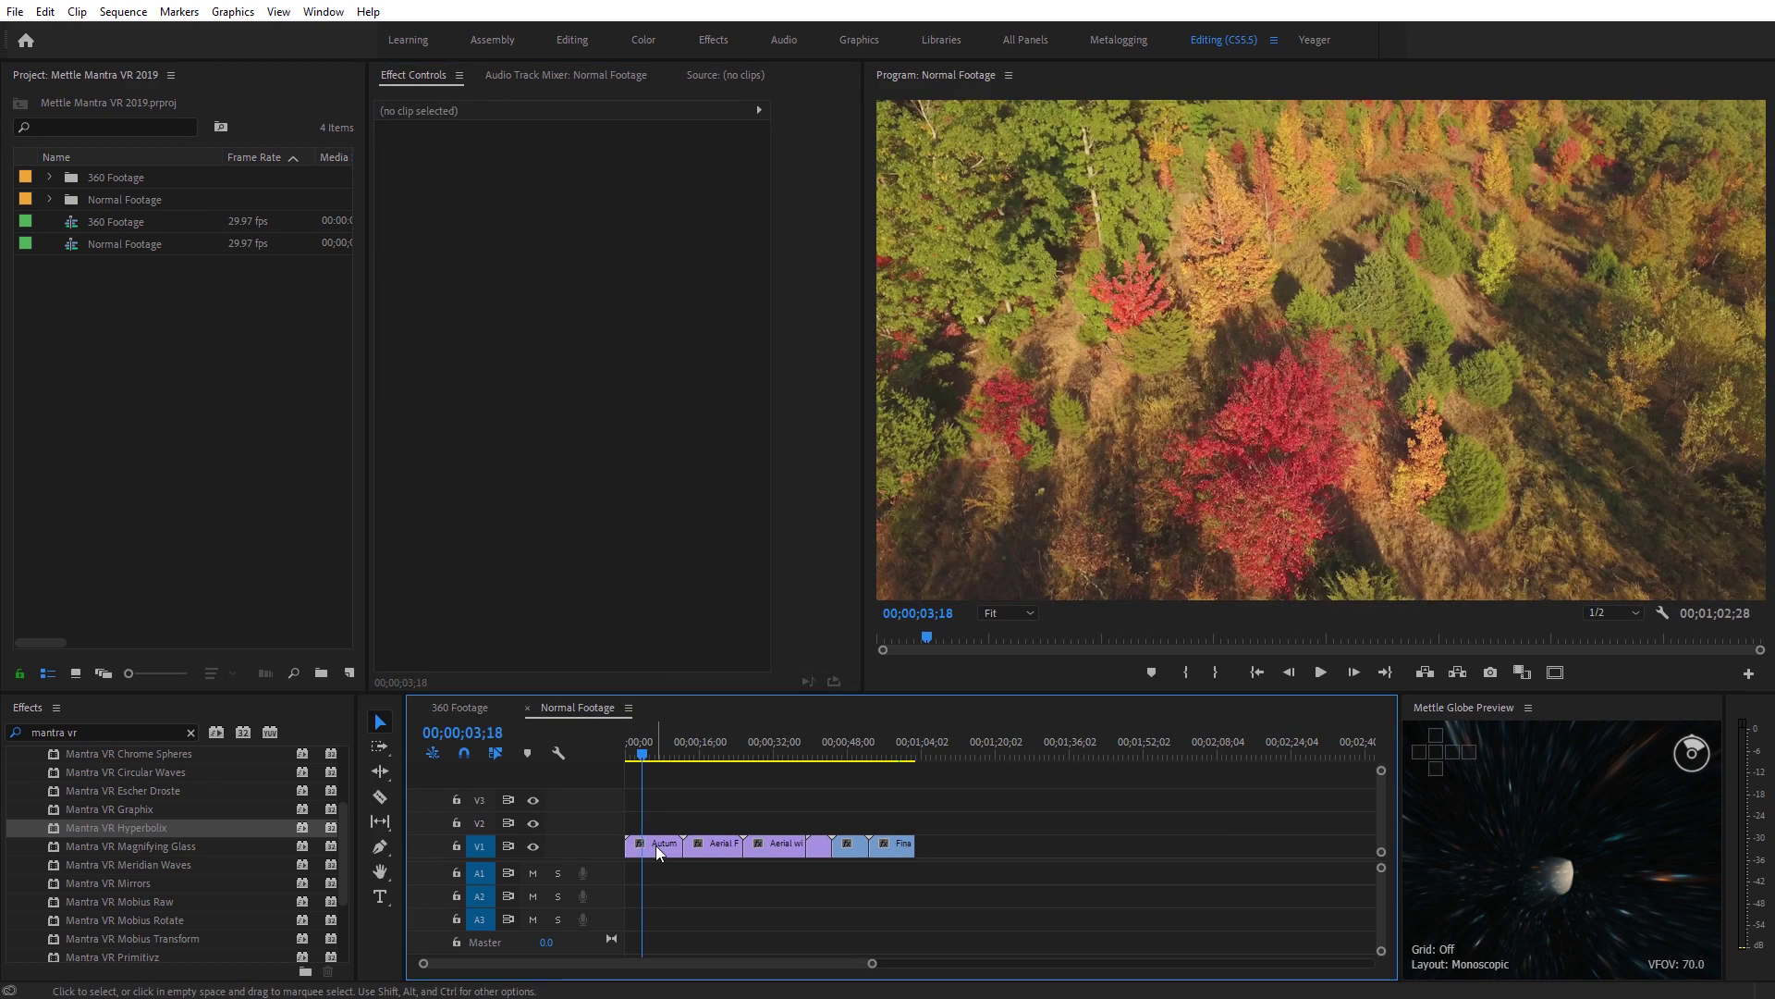
click(656, 847)
click(637, 753)
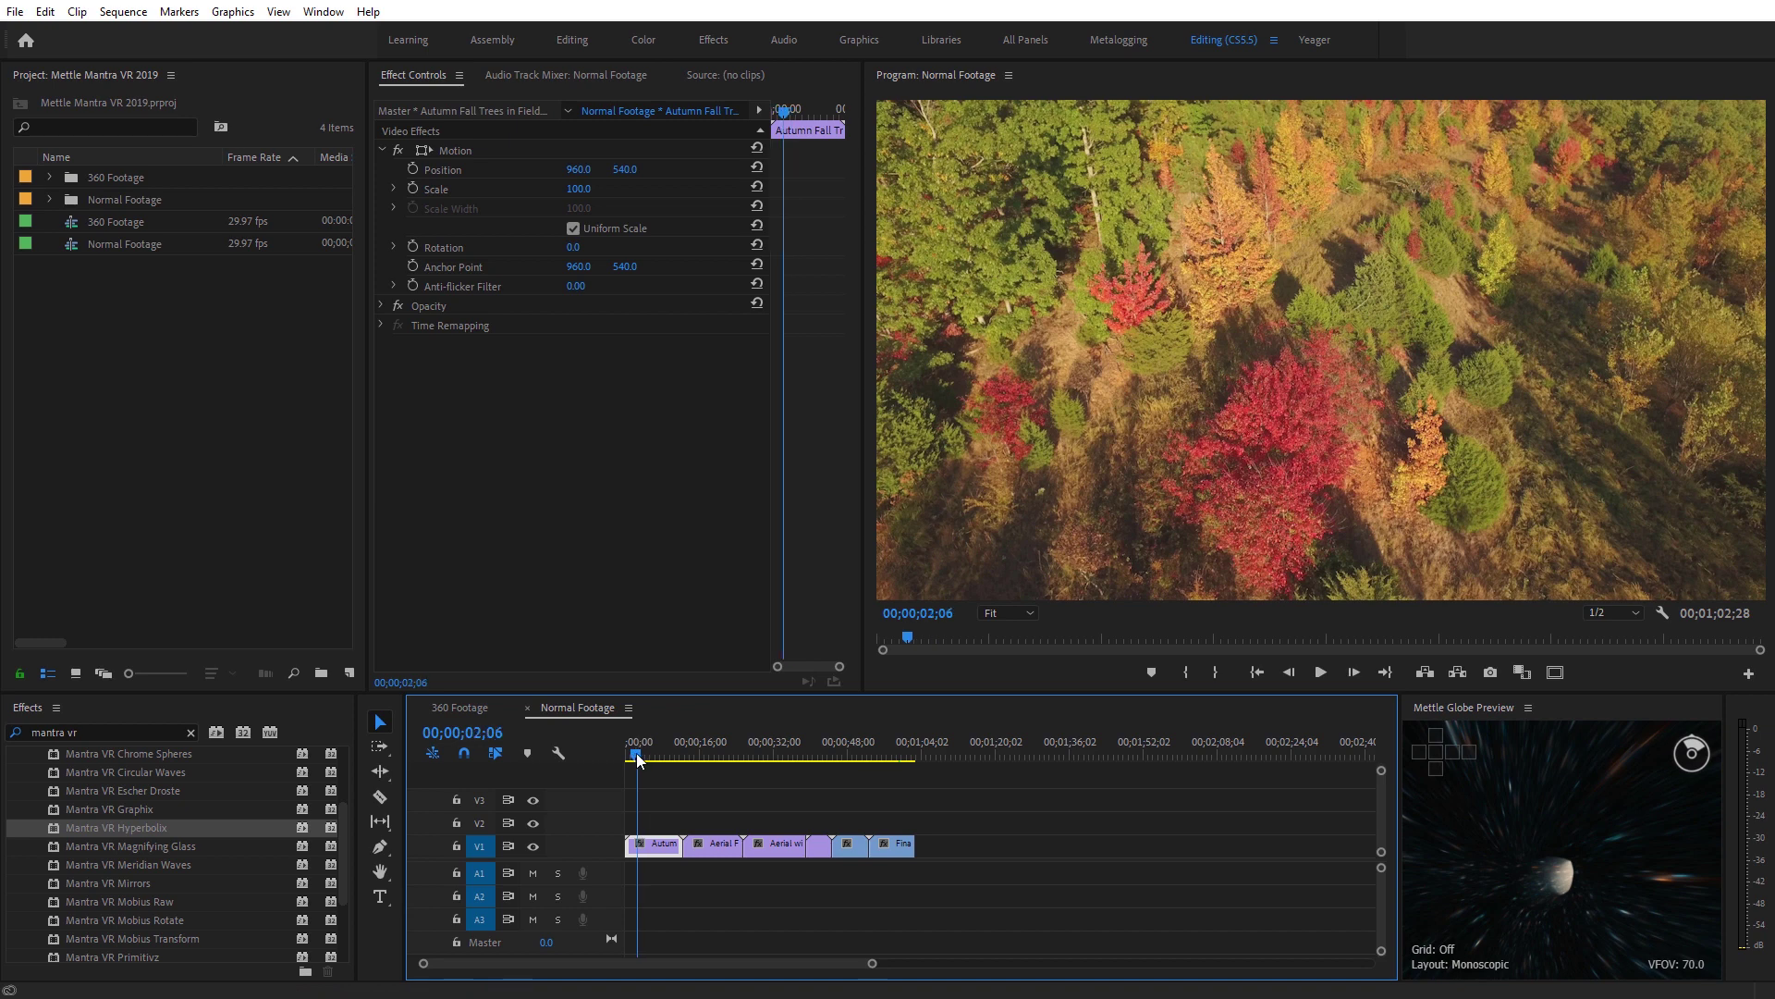
Apply Mantra VR Hyperbolix to the autumn trees clip at 00;00;04;00 and set its Frame Layout to Rectilinear (Flat).
drag(636, 752, 645, 754)
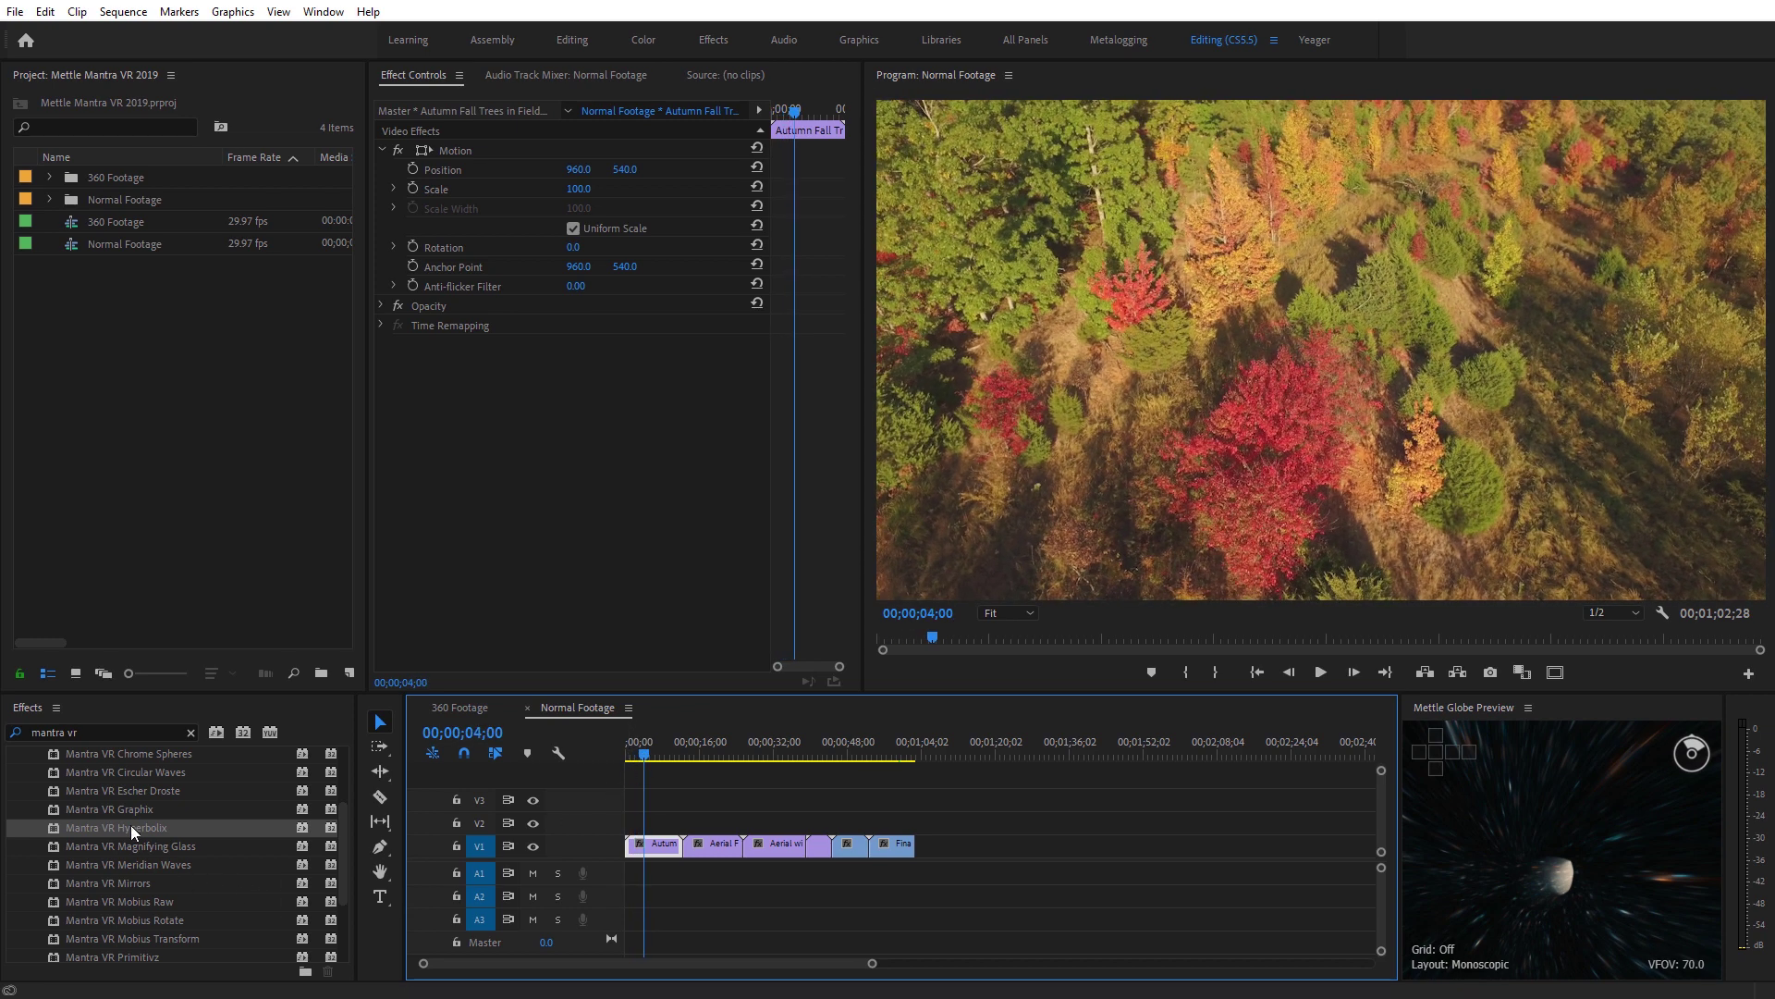
drag(132, 831, 655, 847)
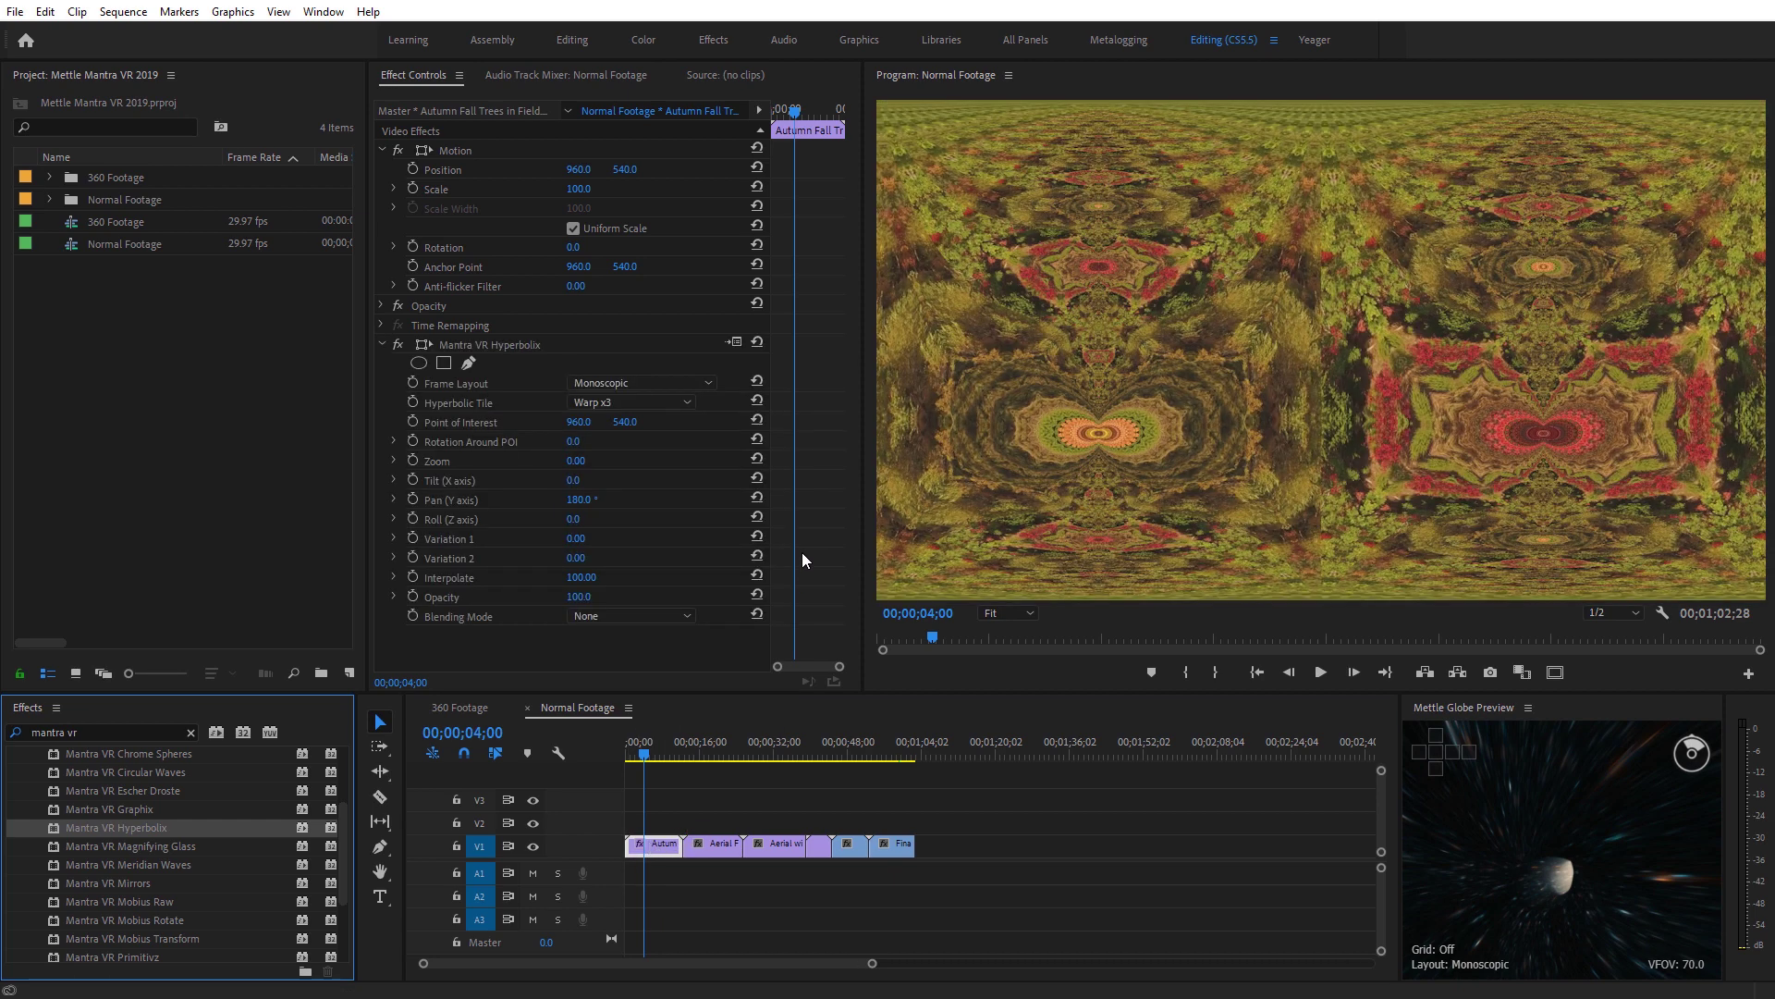
click(651, 385)
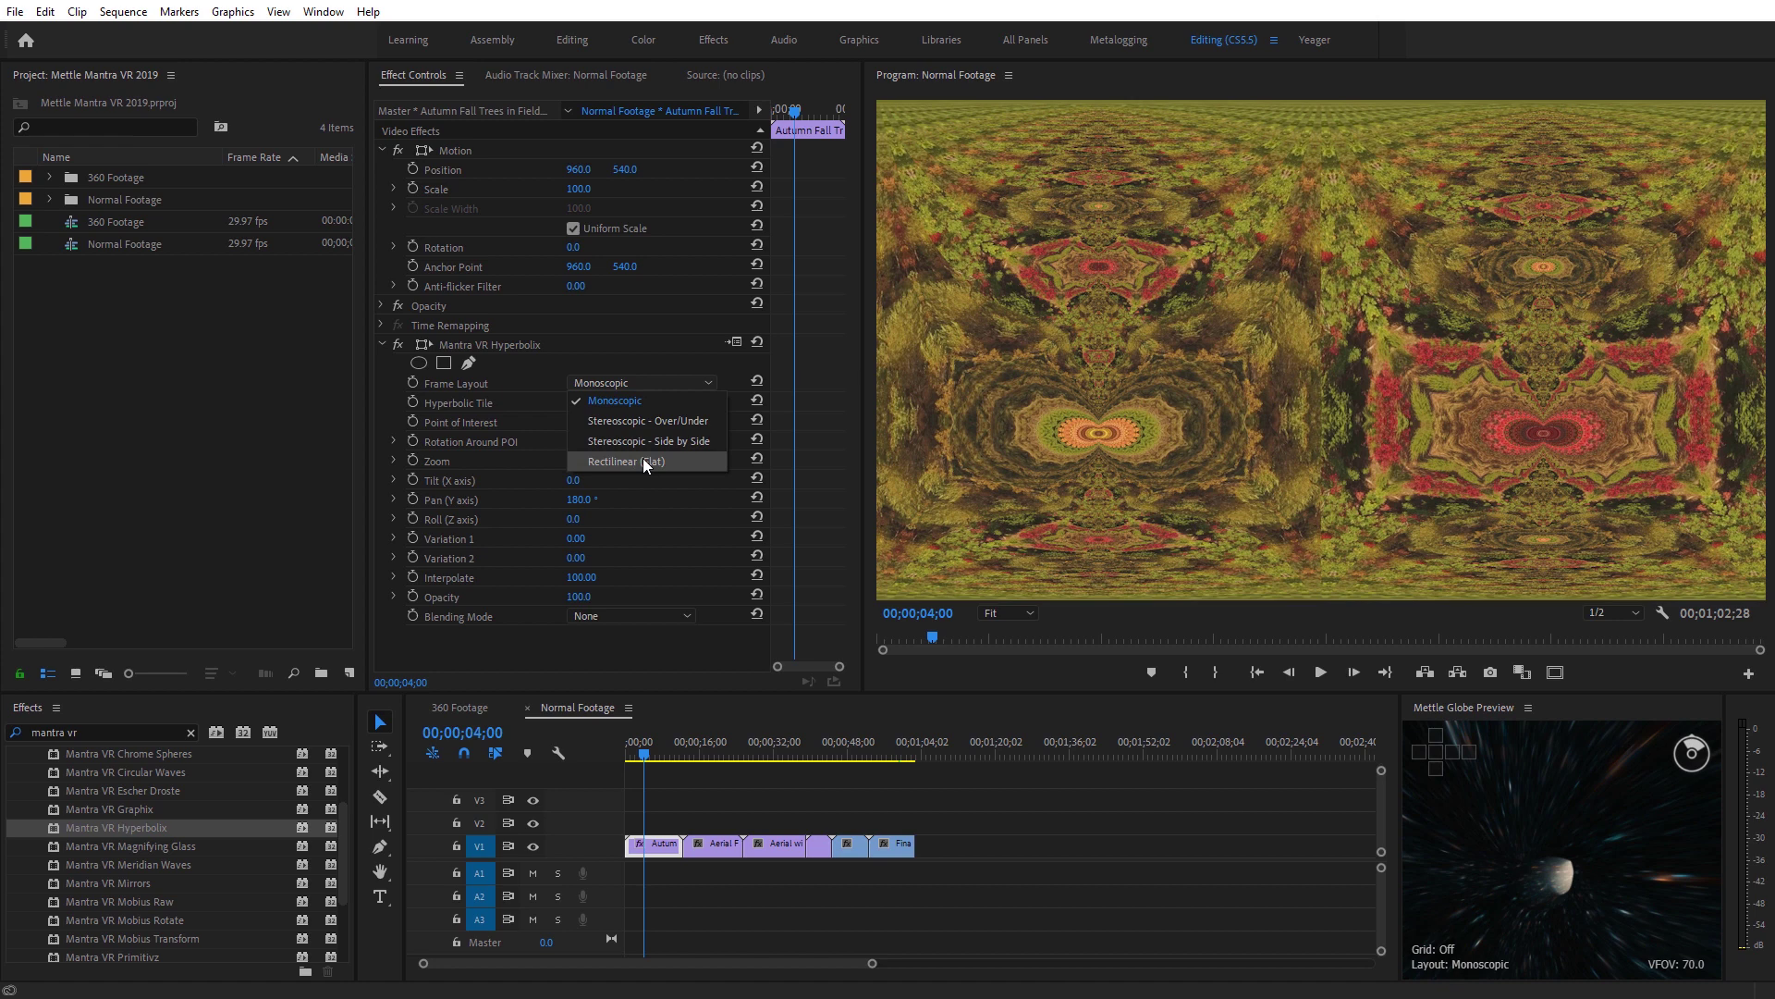
click(641, 458)
Try the Kaleidoscope x3 Hyperbolic Tile on the autumn trees clip and settle on Kaleidoscope x5.
click(641, 404)
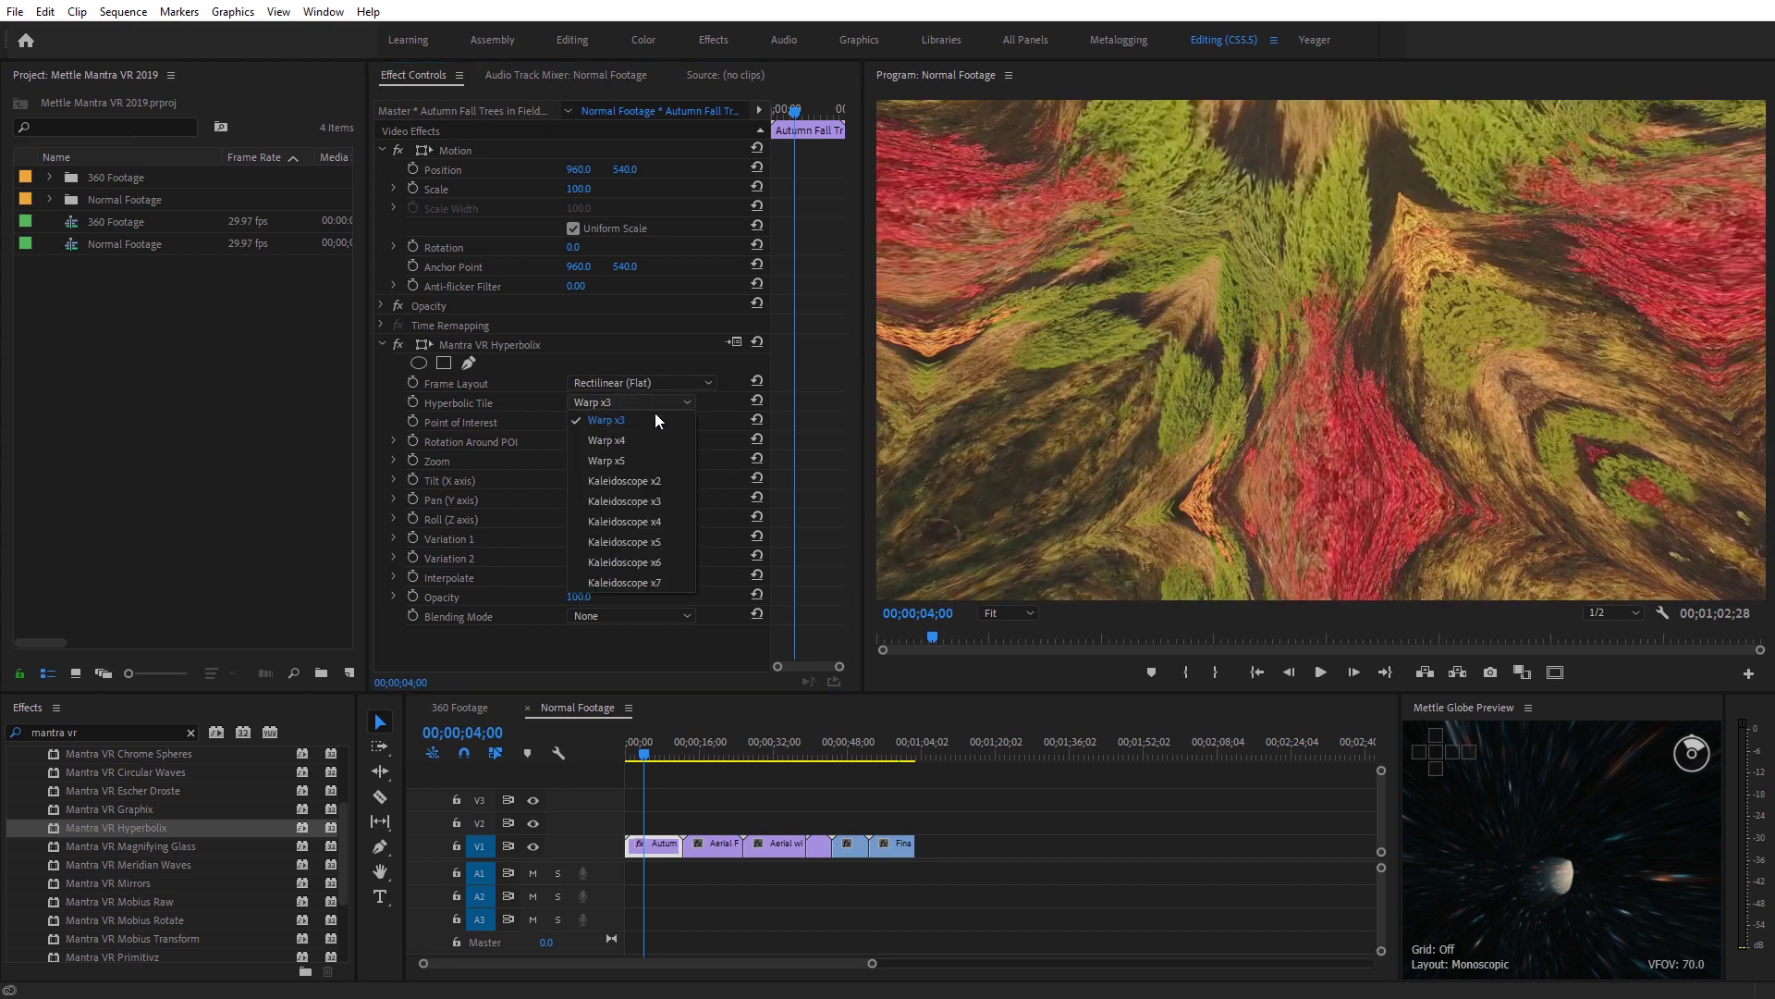
click(658, 505)
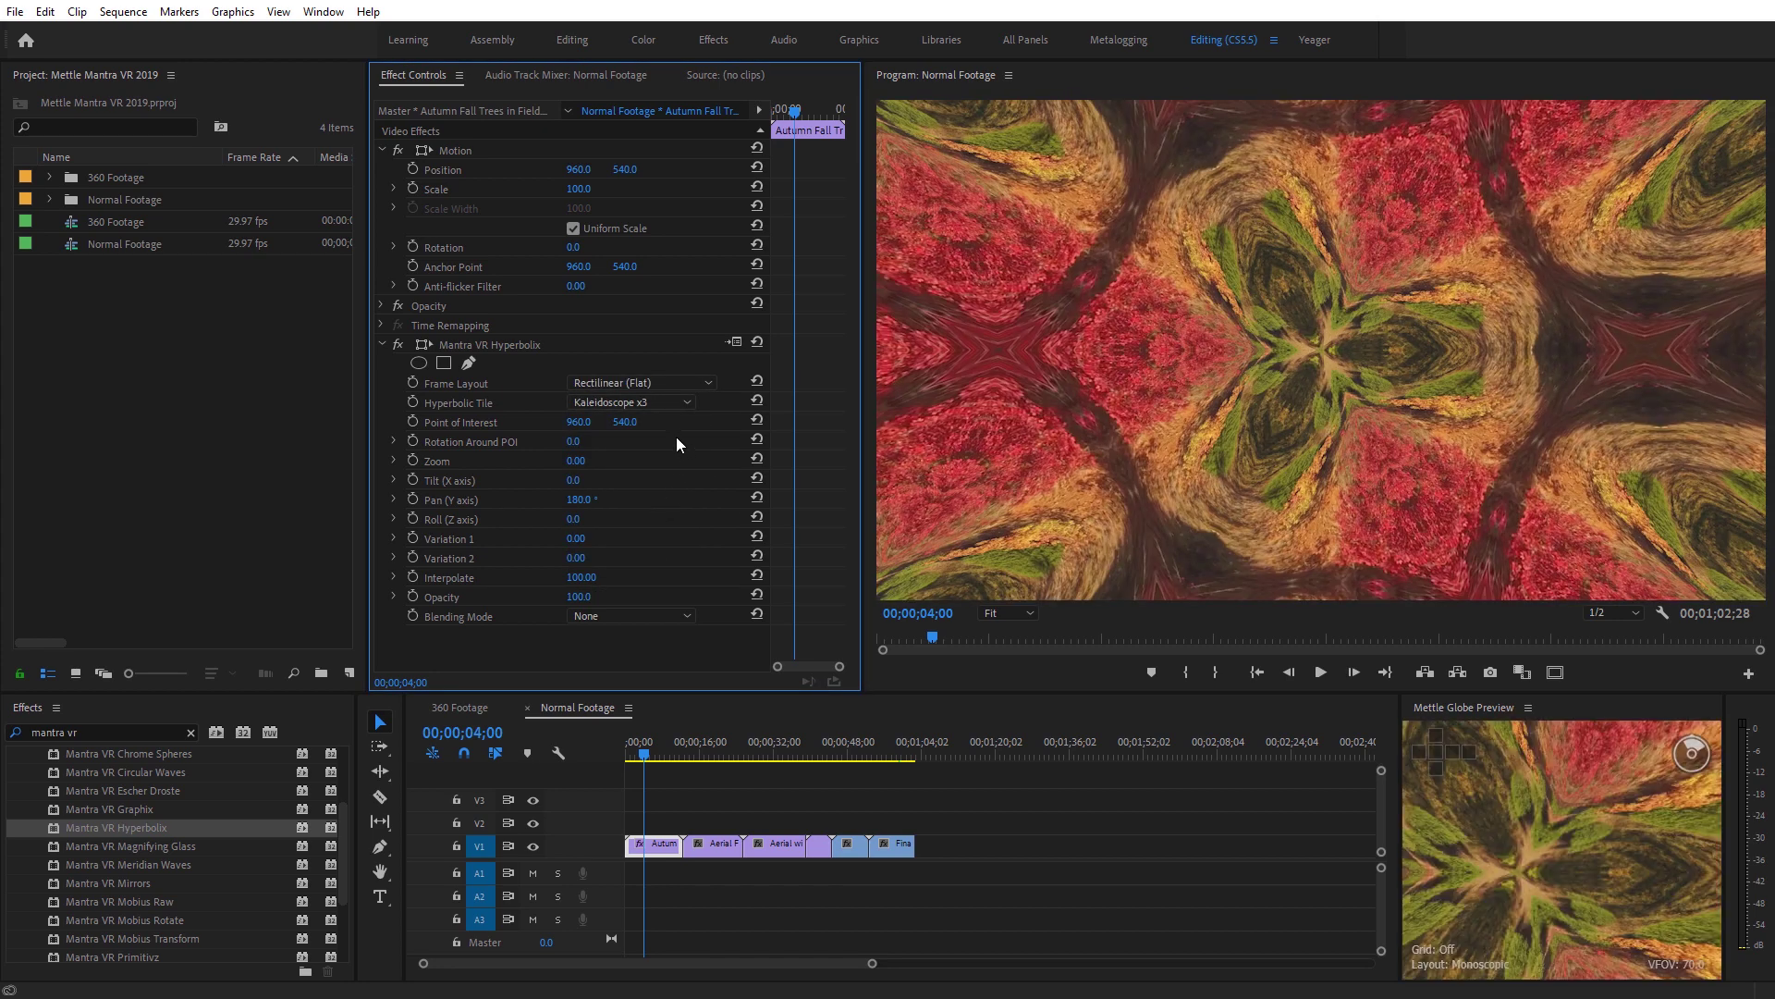
click(673, 408)
click(661, 537)
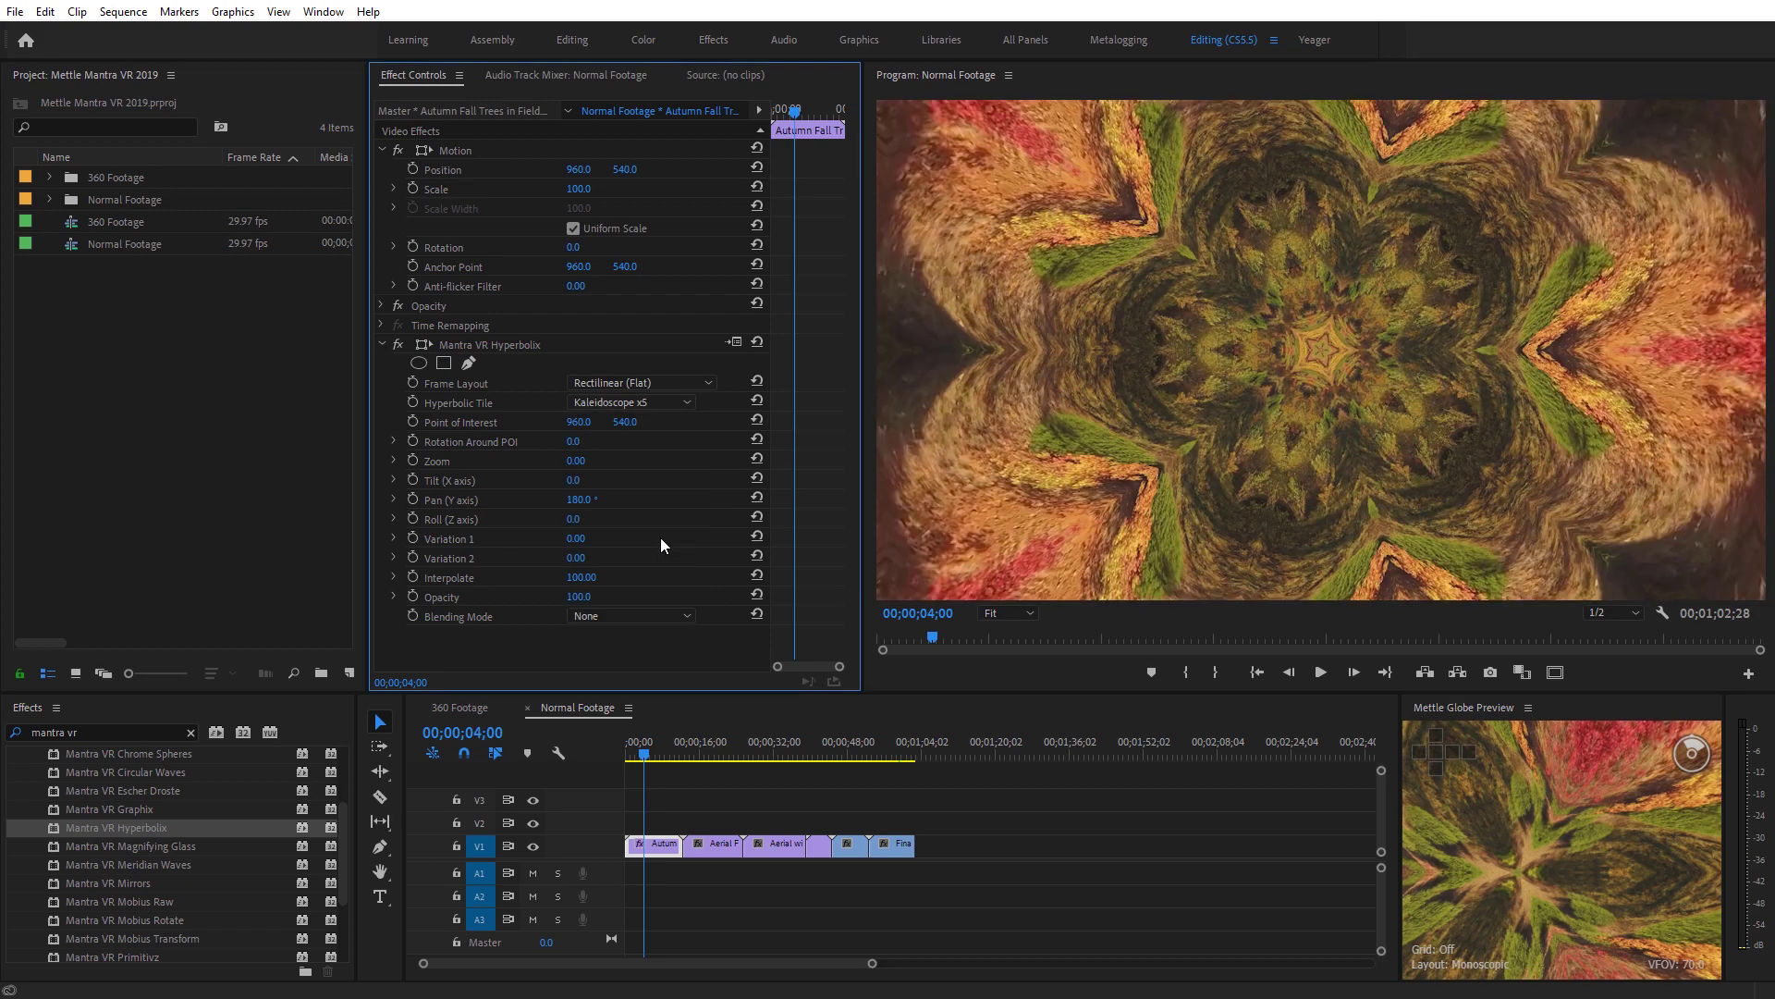
Move the playhead to 00;00;08;06 and set the Hyperbolix Zoom to 38 and Rotation Around POI to 47°.
drag(639, 754, 663, 739)
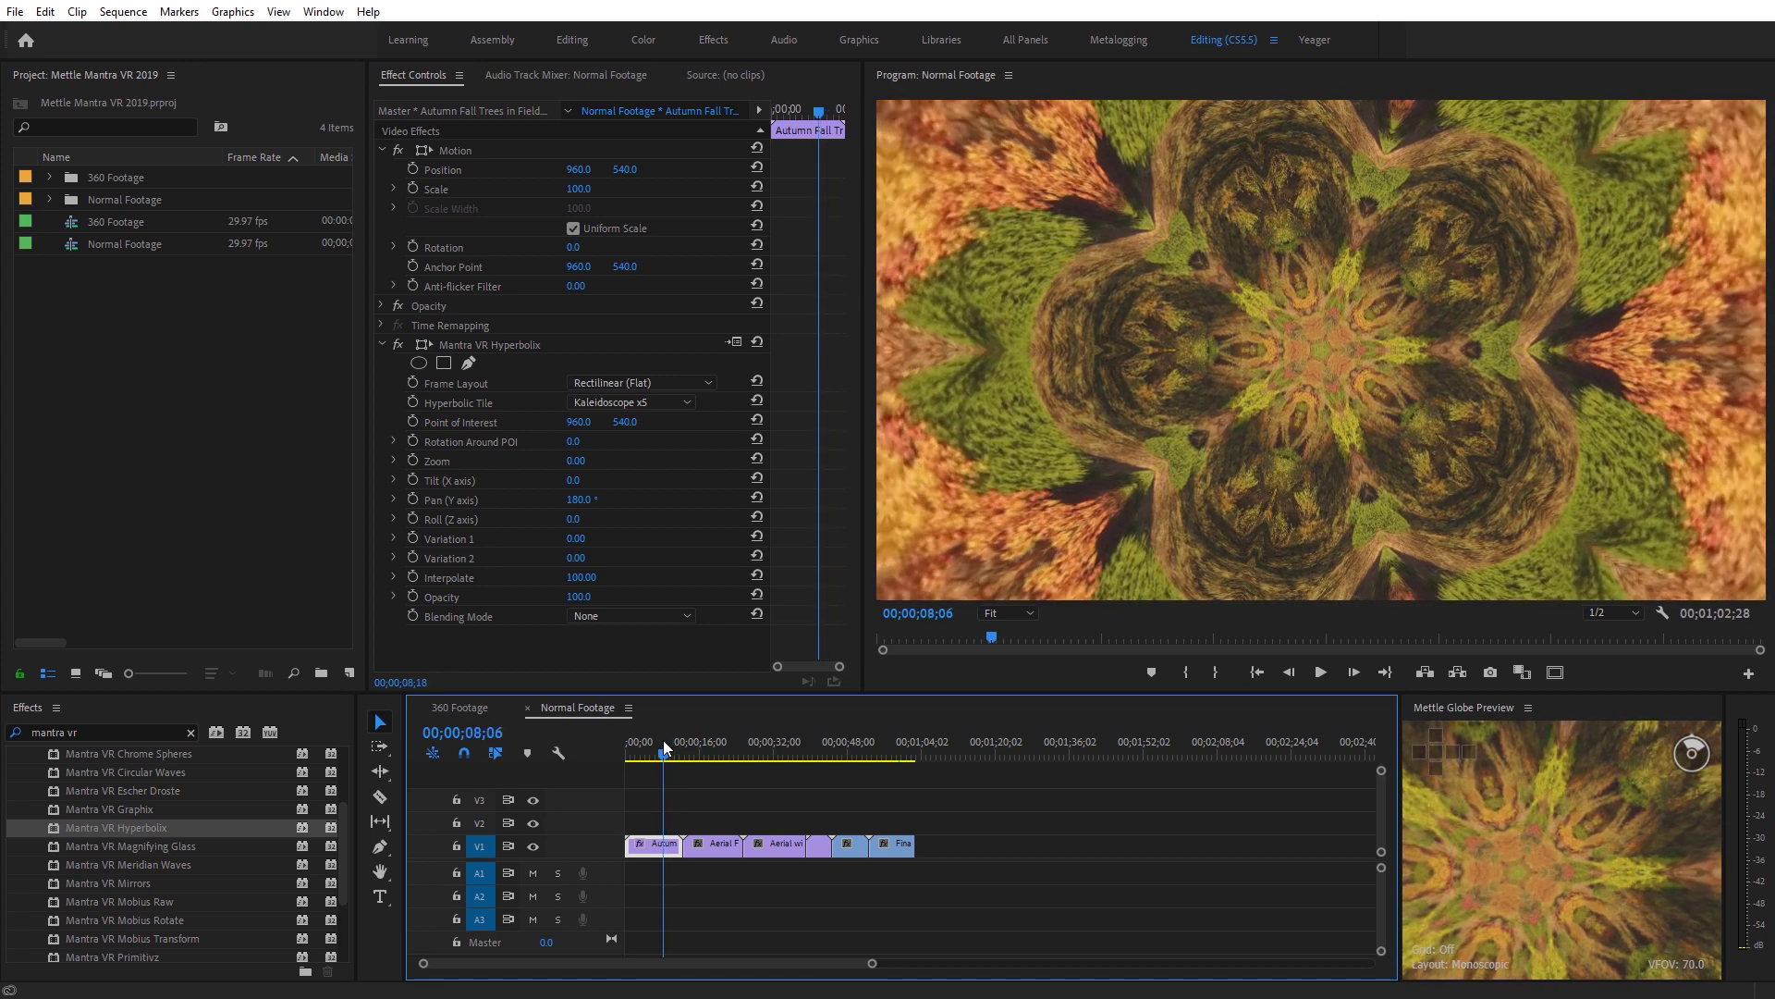
click(577, 468)
mouse_move(592, 469)
mouse_down()
mouse_move(610, 467)
mouse_move(584, 450)
mouse_up()
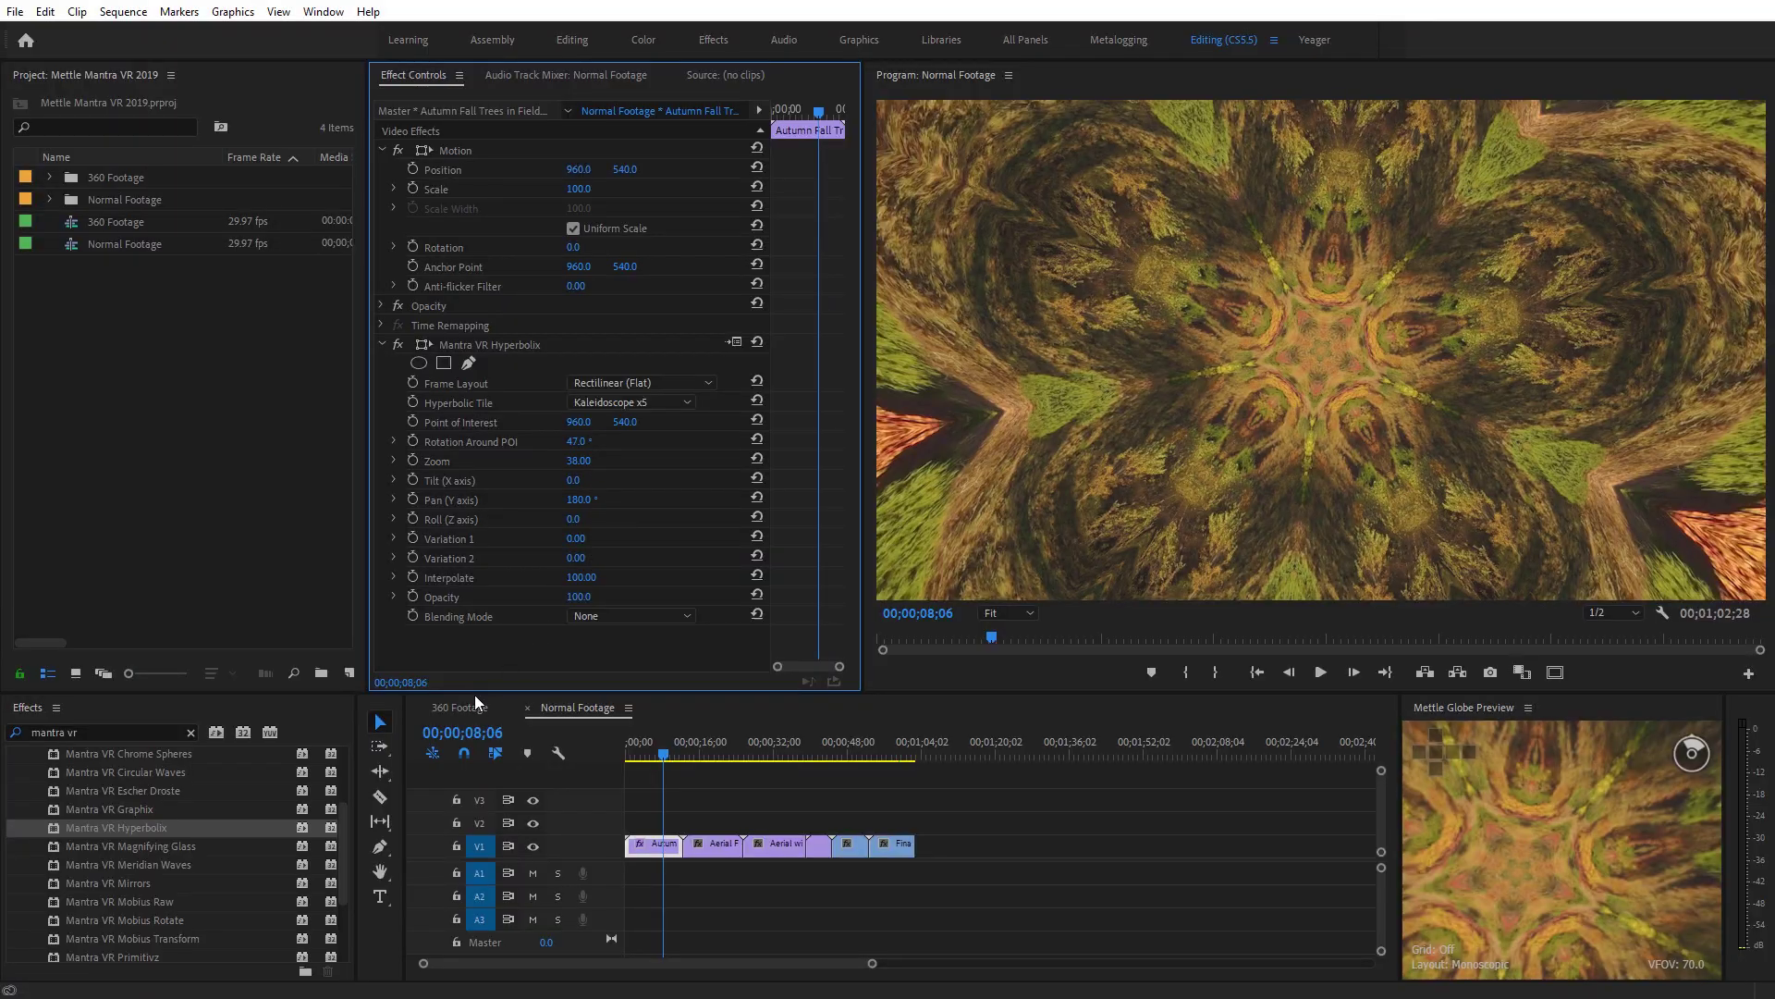
In the 360 Footage sequence, set the first clip's Hyperbolix Interpolate to 100 and add the Mantra VR Repeater effect.
click(464, 707)
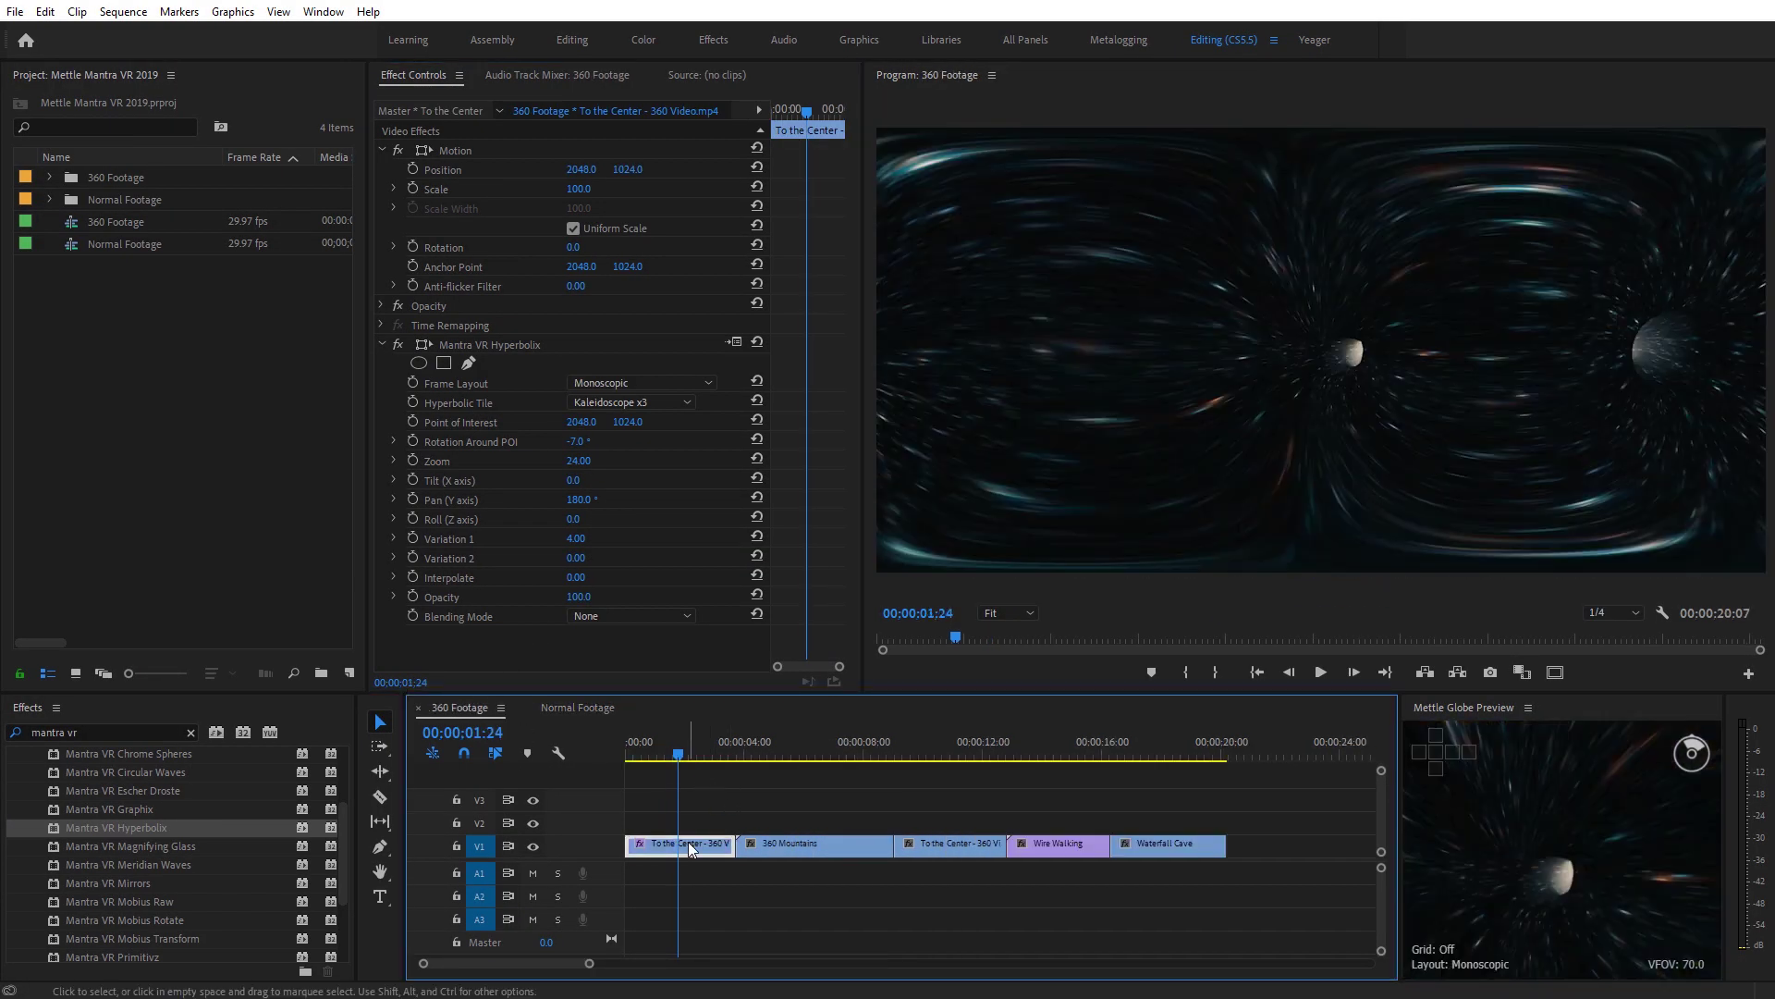
drag(576, 577, 681, 592)
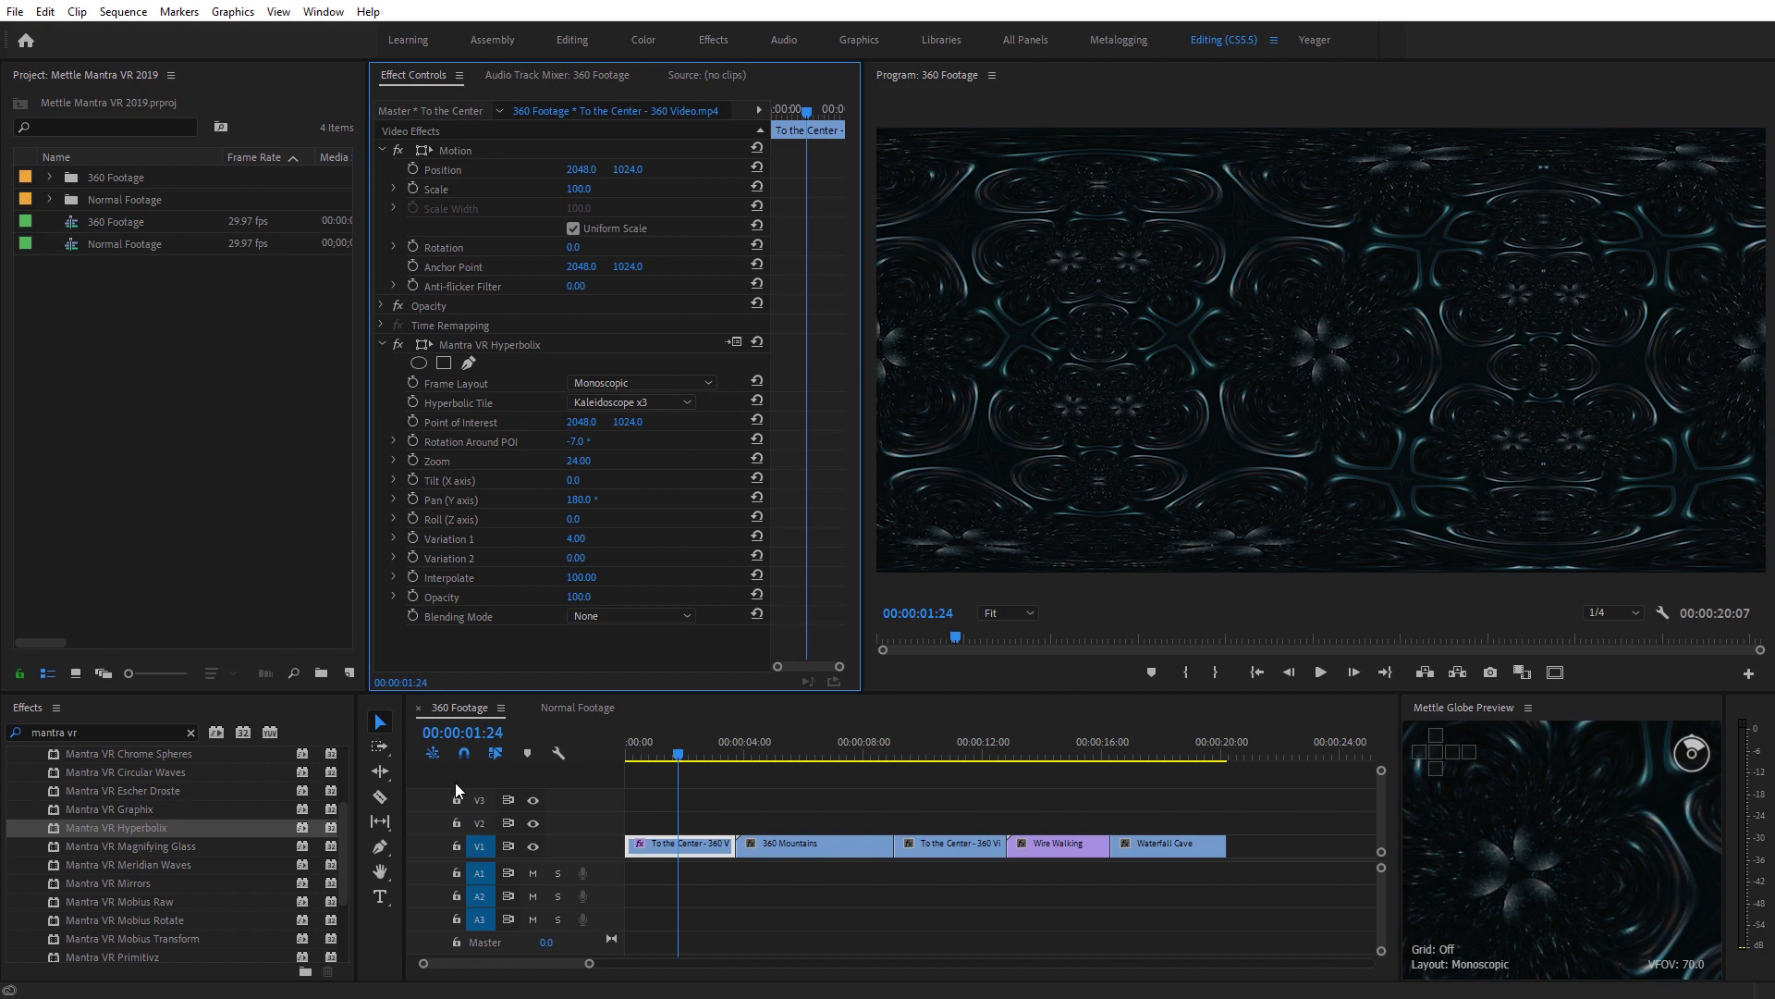
scroll(169, 855, down, 2)
click(145, 939)
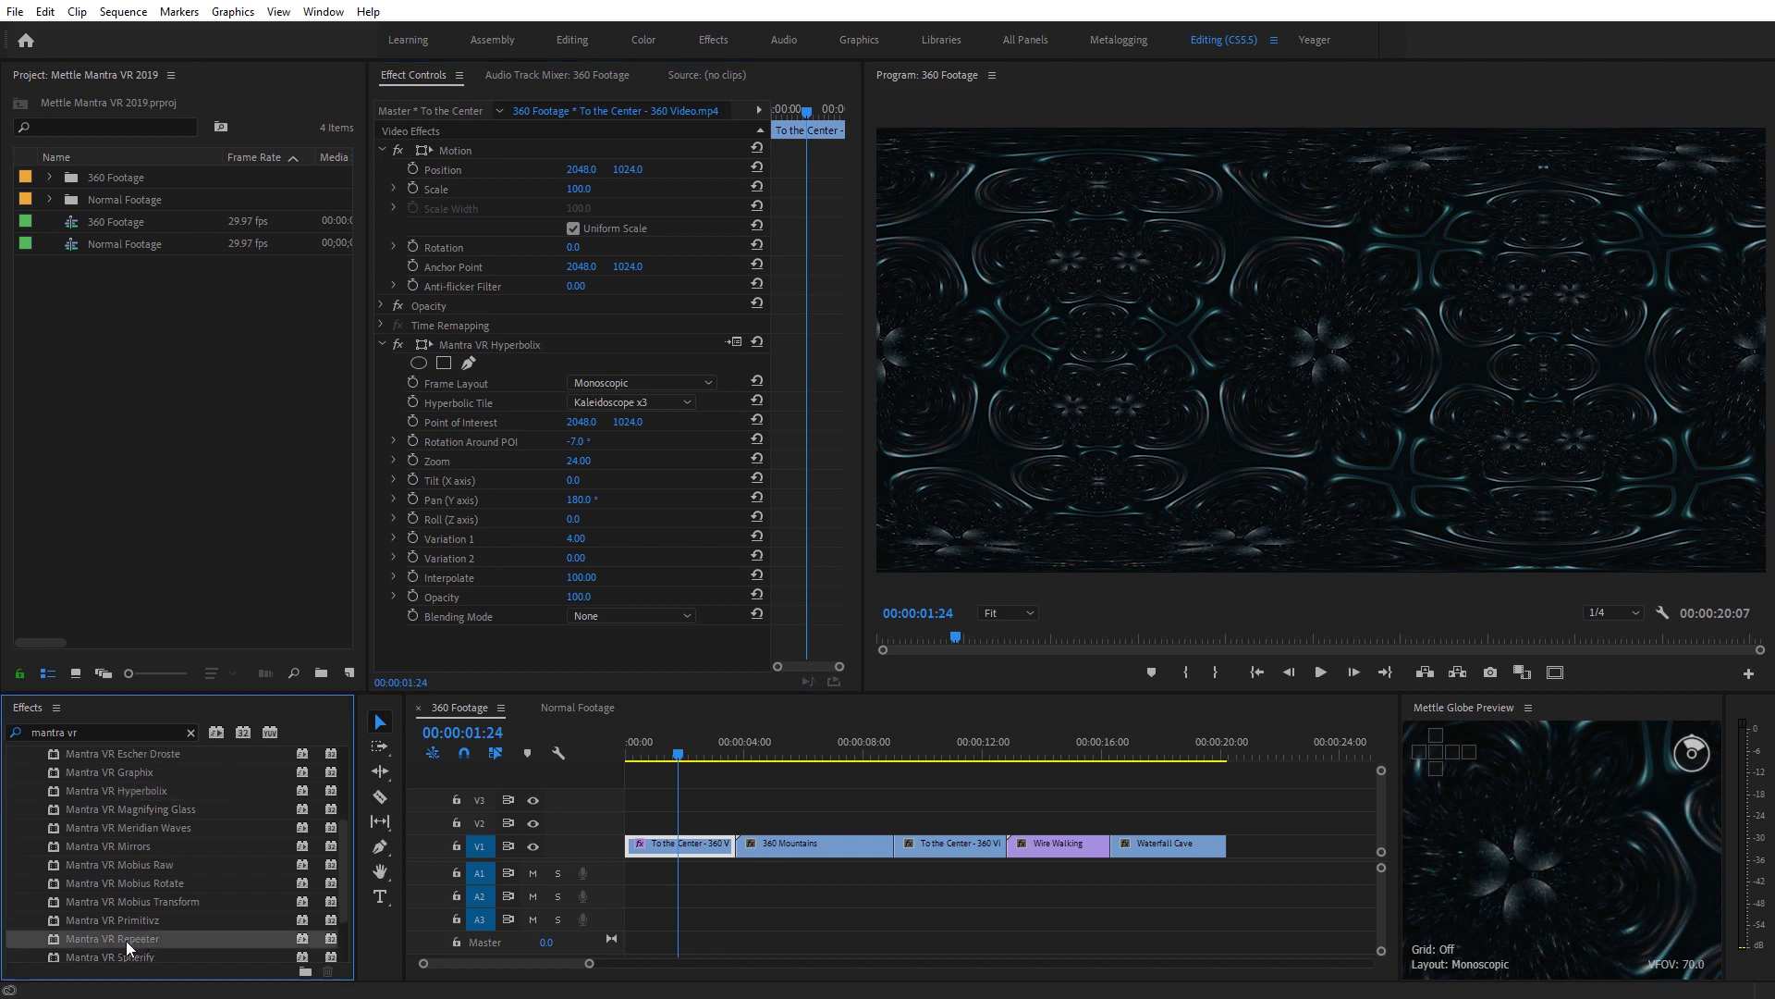
drag(115, 943, 525, 640)
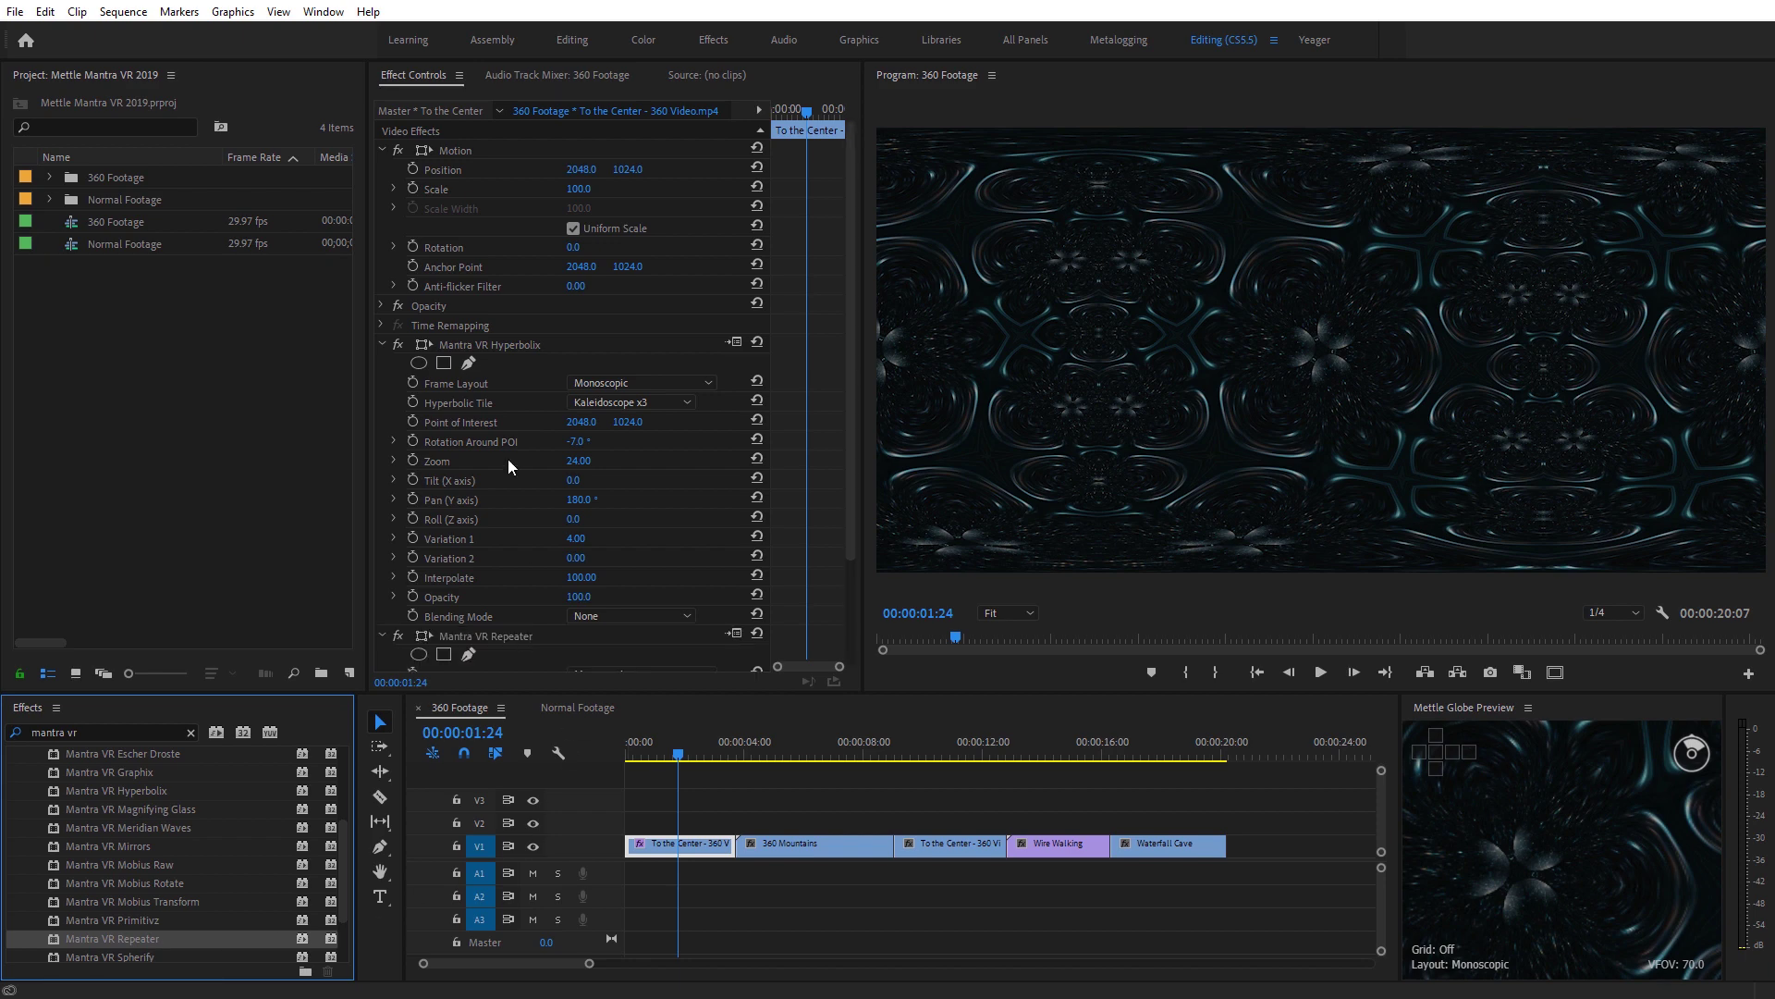
Set the Repeater's Repeat X and Repeat Y to 1 on the first 360 clip.
drag(853, 374, 842, 480)
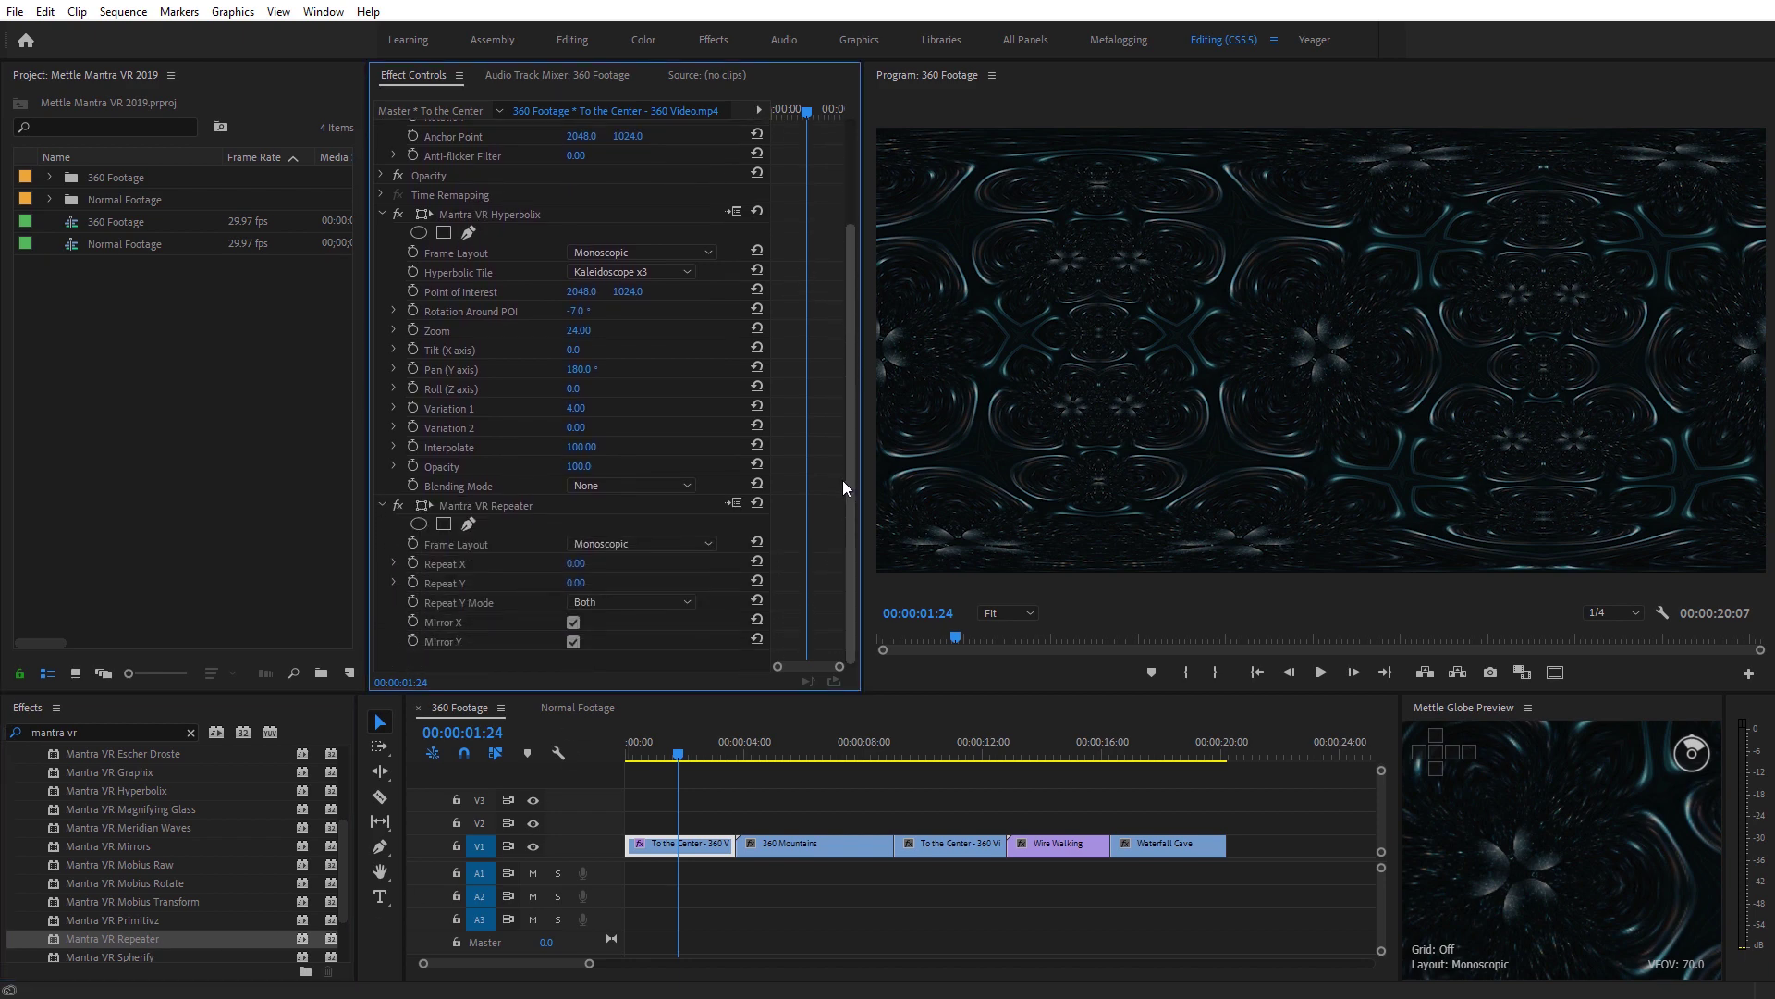
click(576, 564)
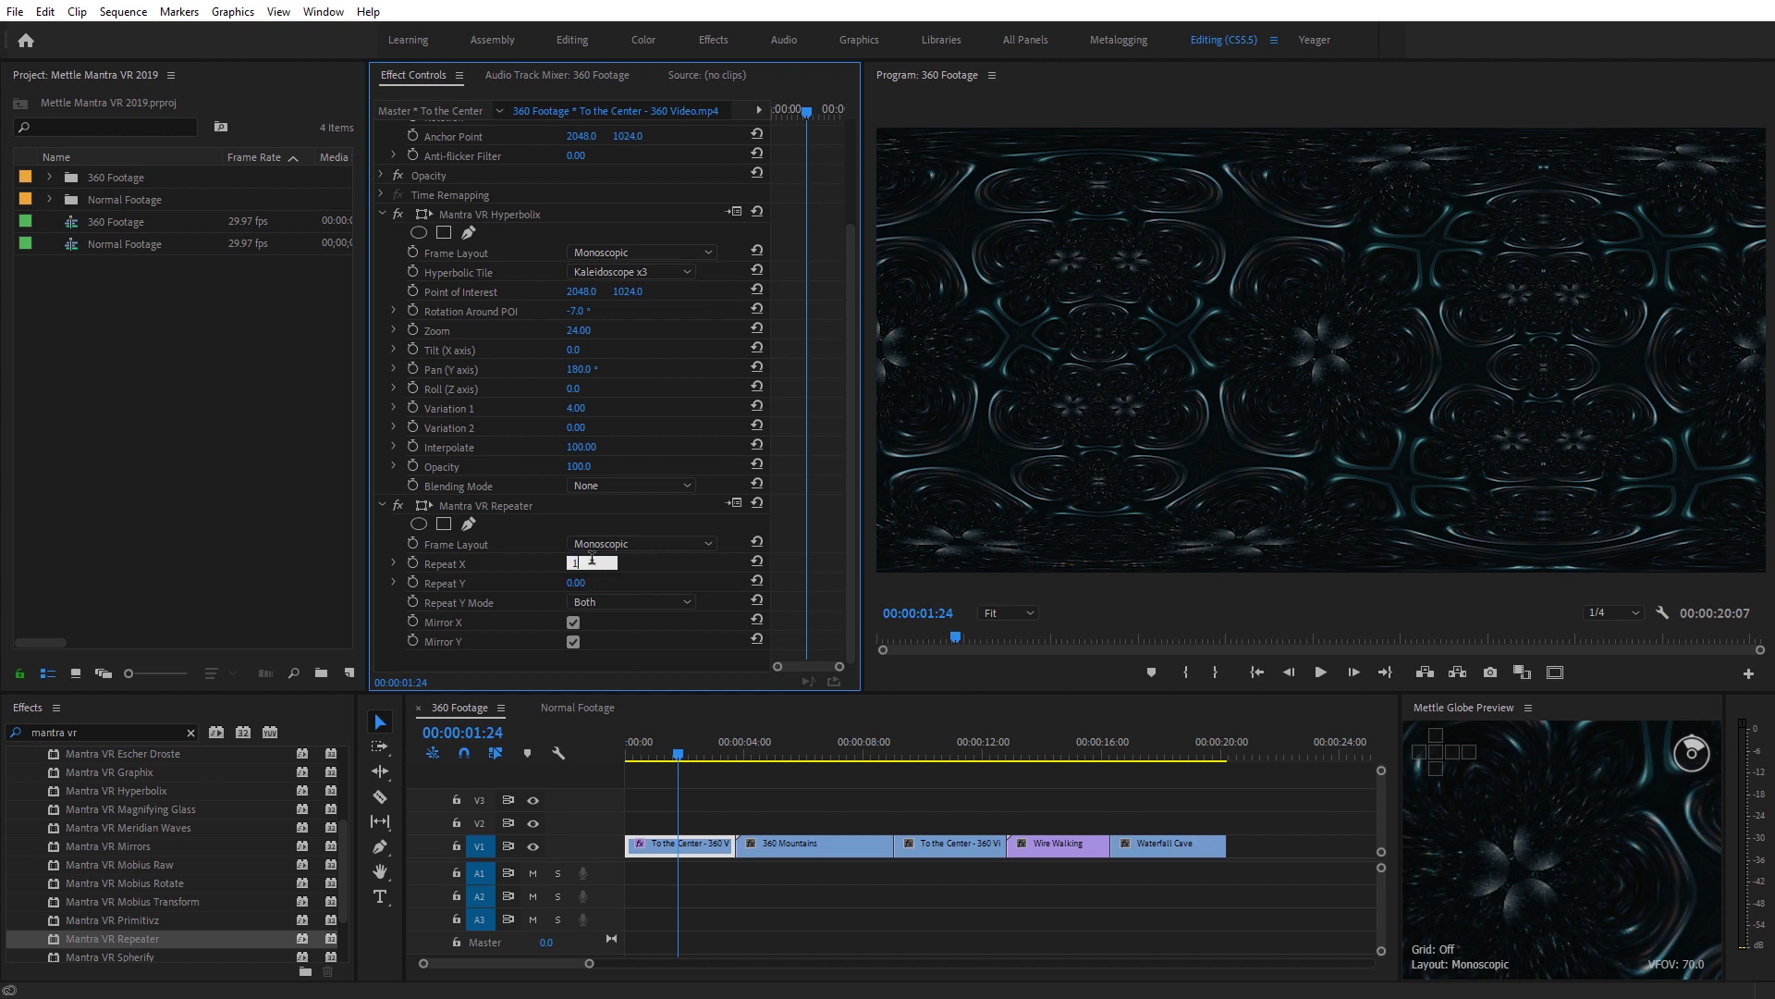
text(1)
click(582, 581)
text(1)
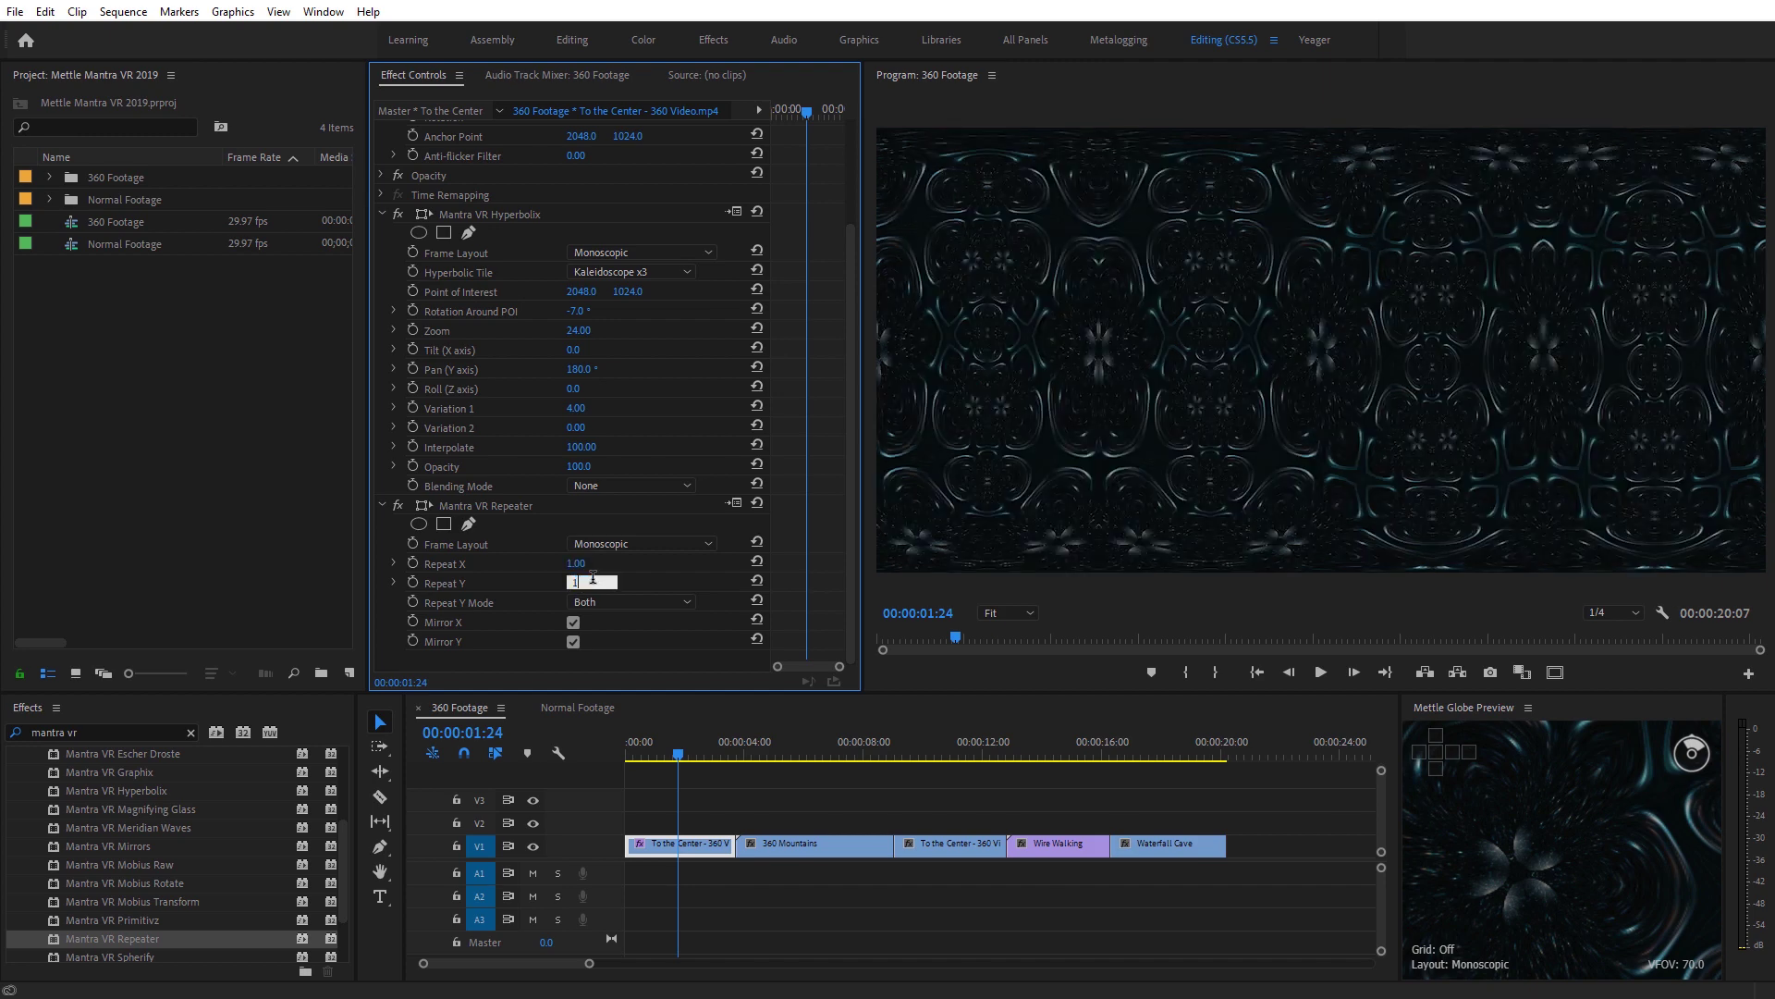
key(Return)
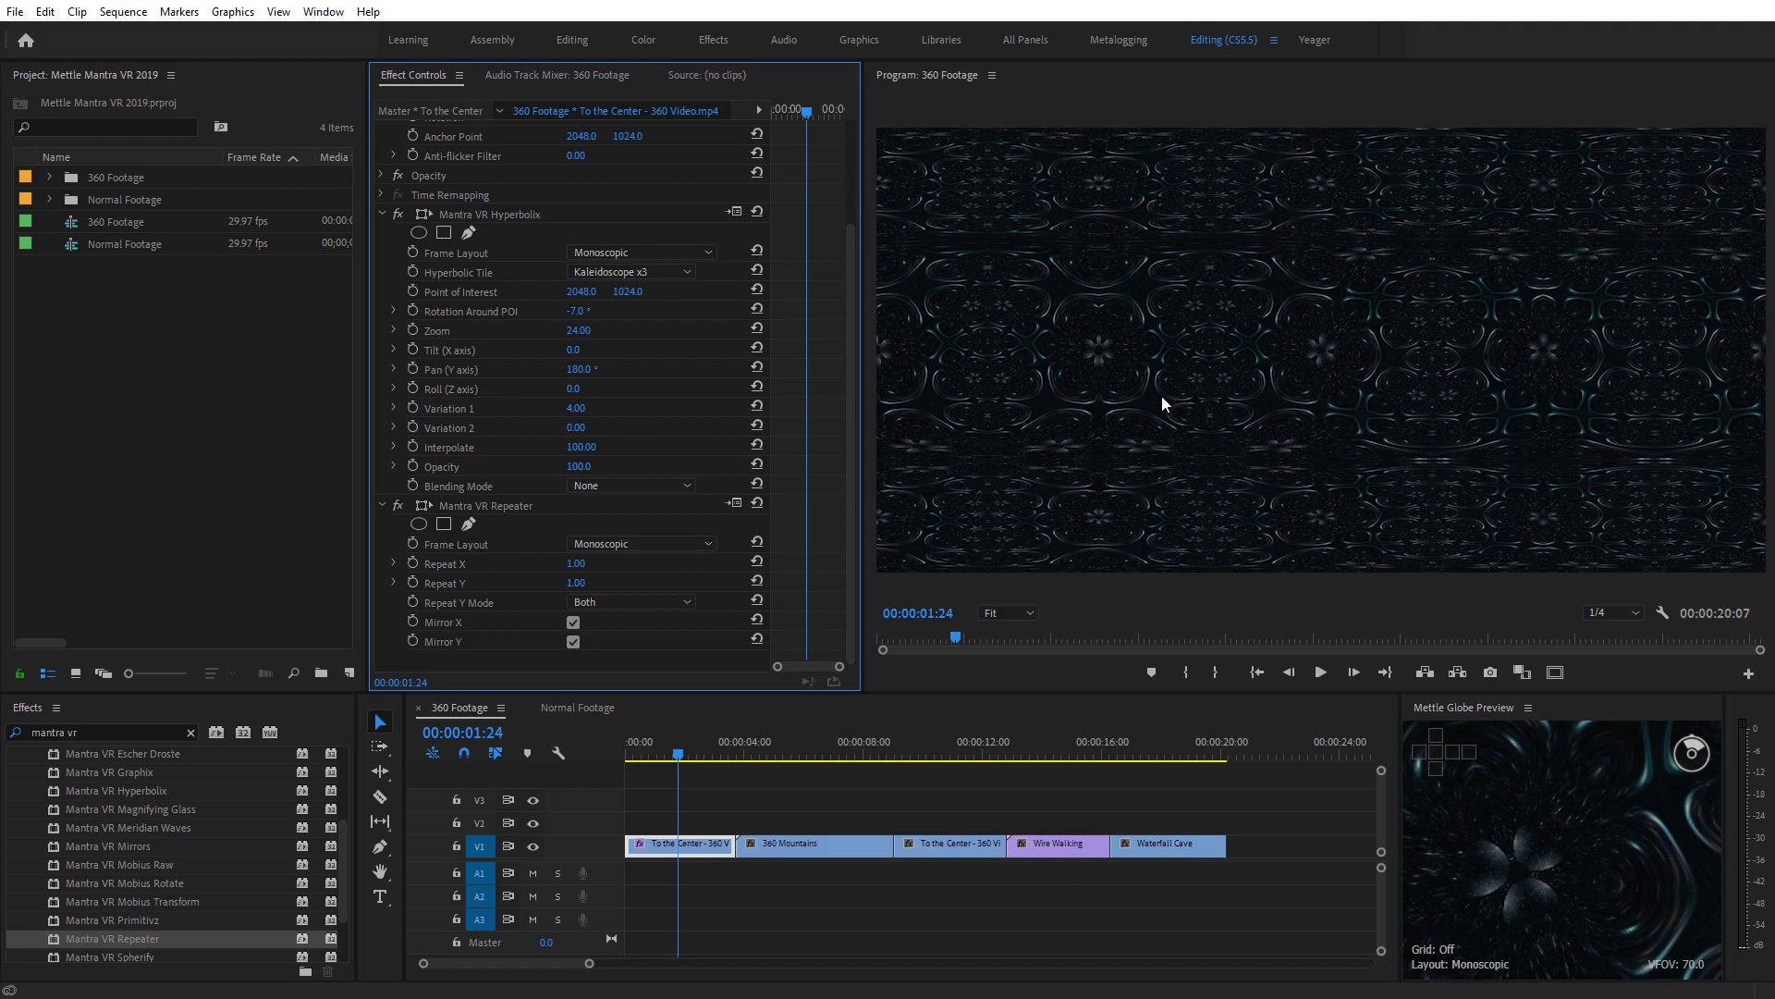
Enlarge the Mettle Globe Preview, examine the 360 kaleidoscope from inside and outside the sphere, and restore the panel layout.
click(1540, 782)
key(grave)
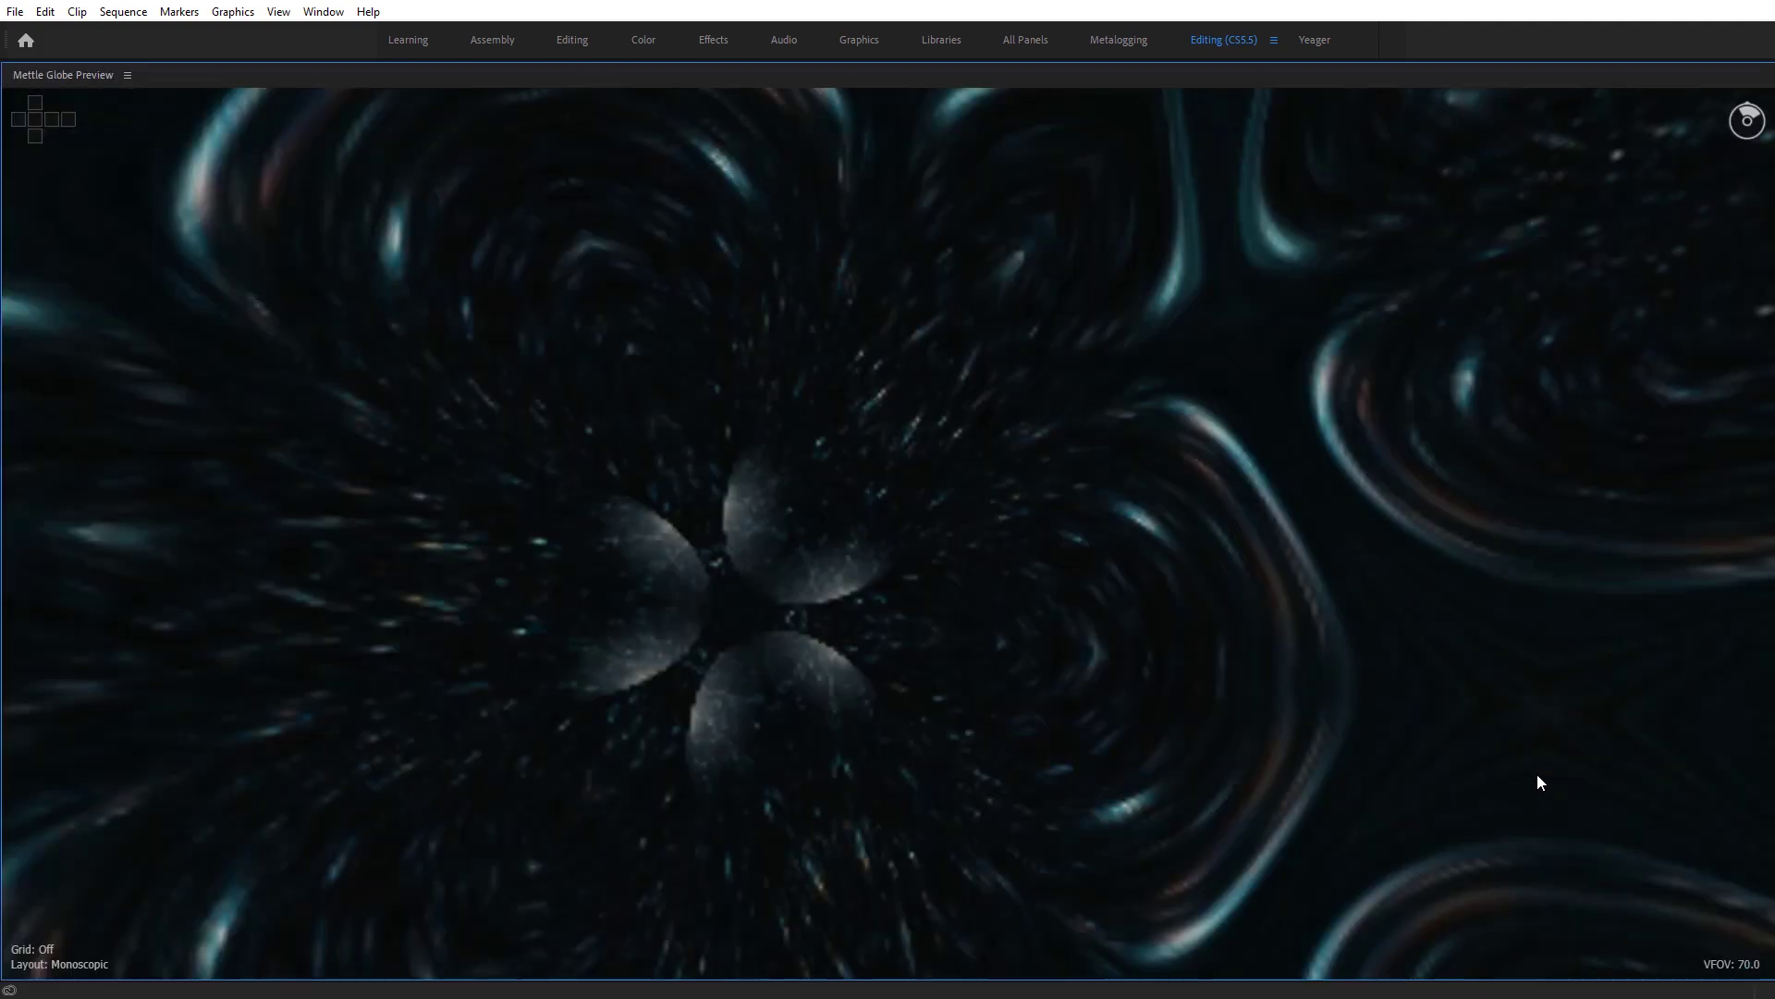
scroll(1067, 568, down, 5)
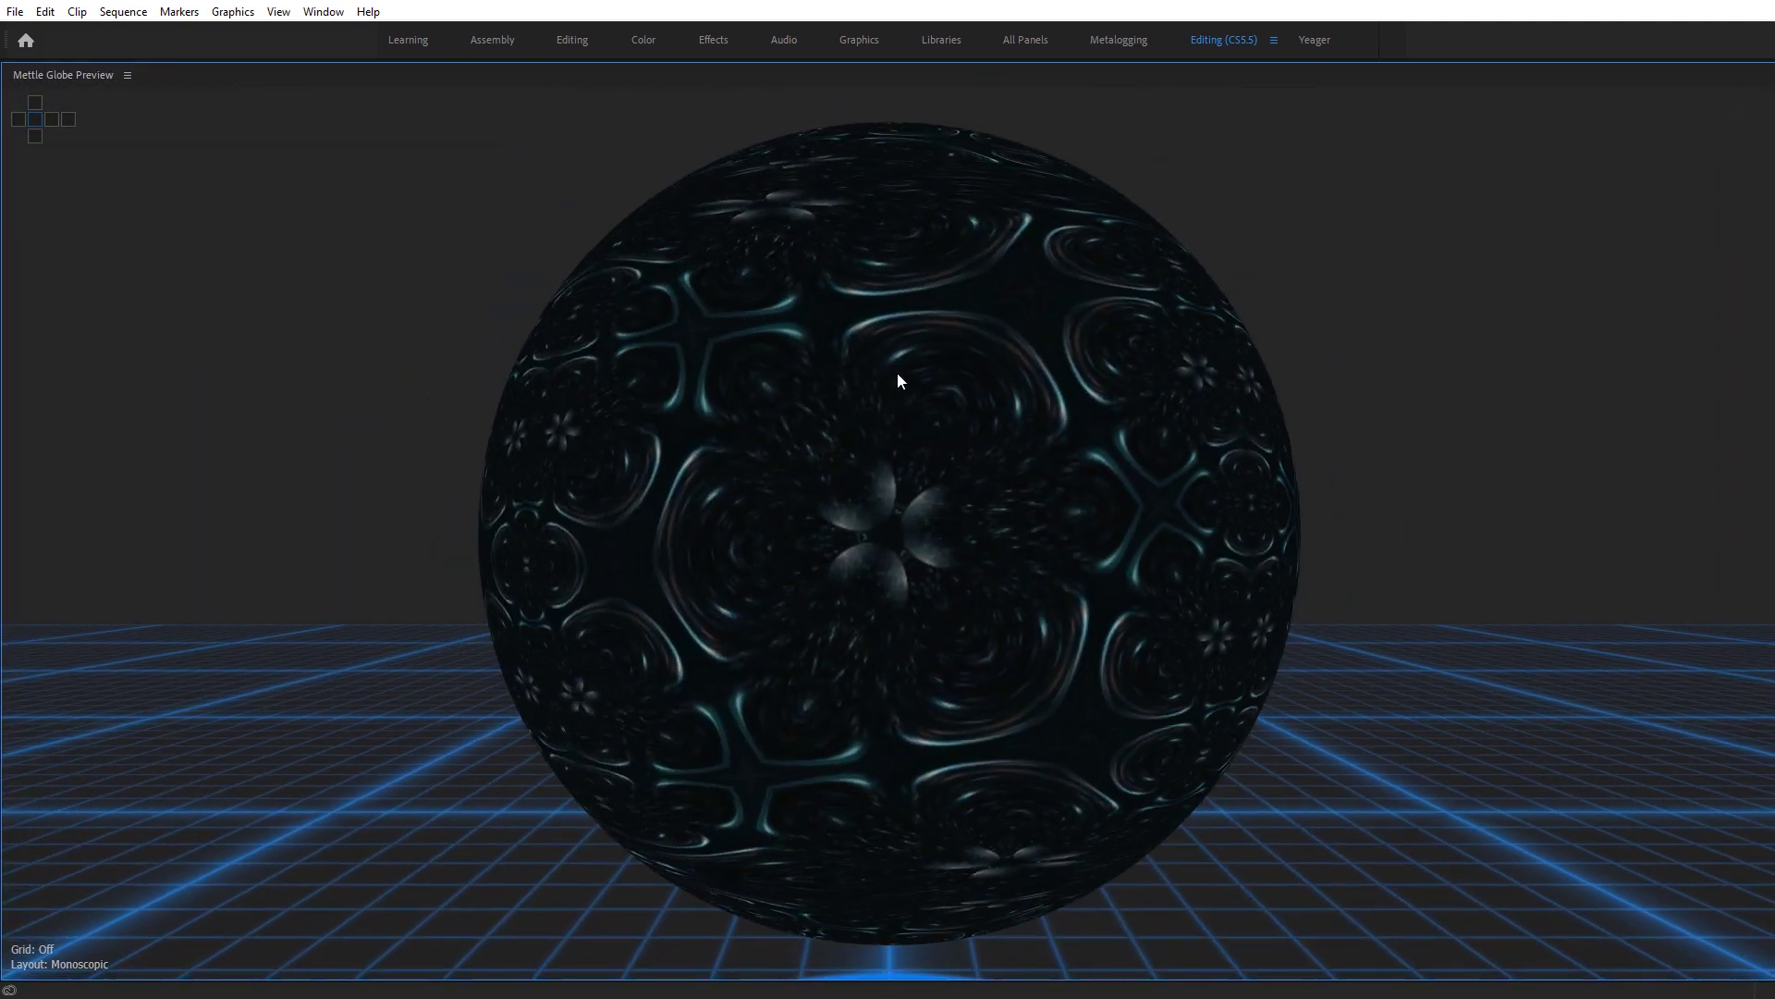
drag(897, 372, 897, 658)
double_click(956, 498)
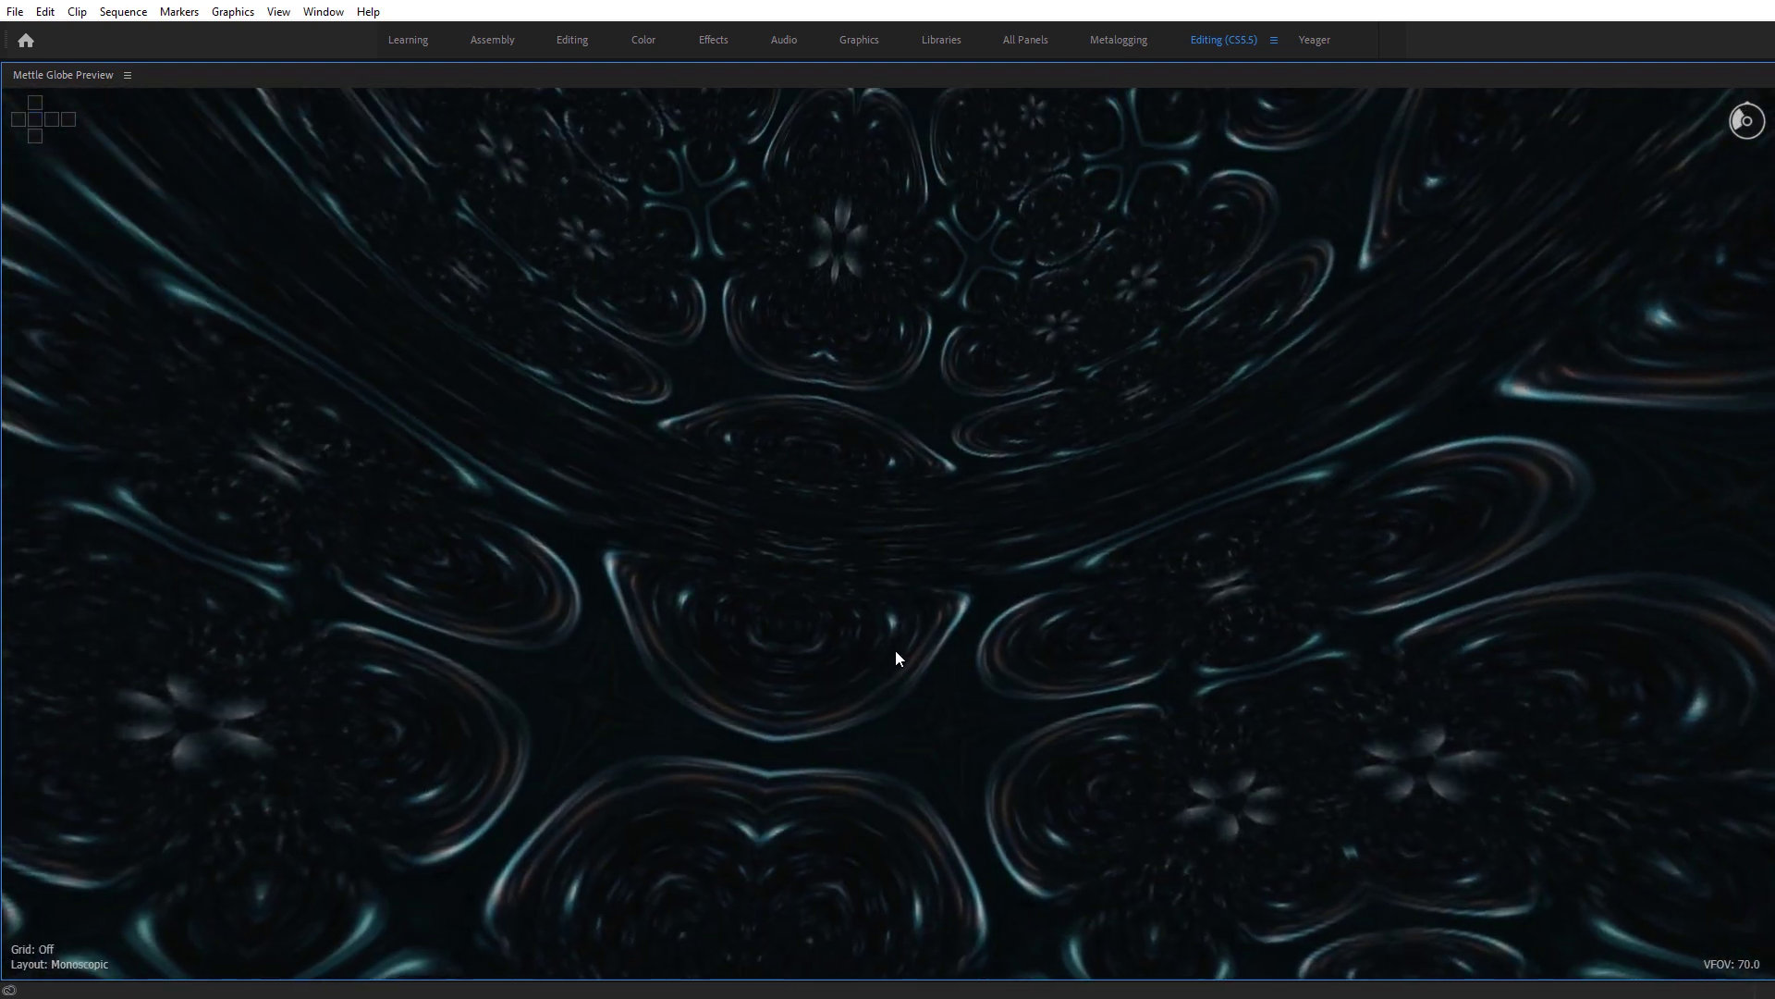
scroll(895, 659, down, 5)
key(grave)
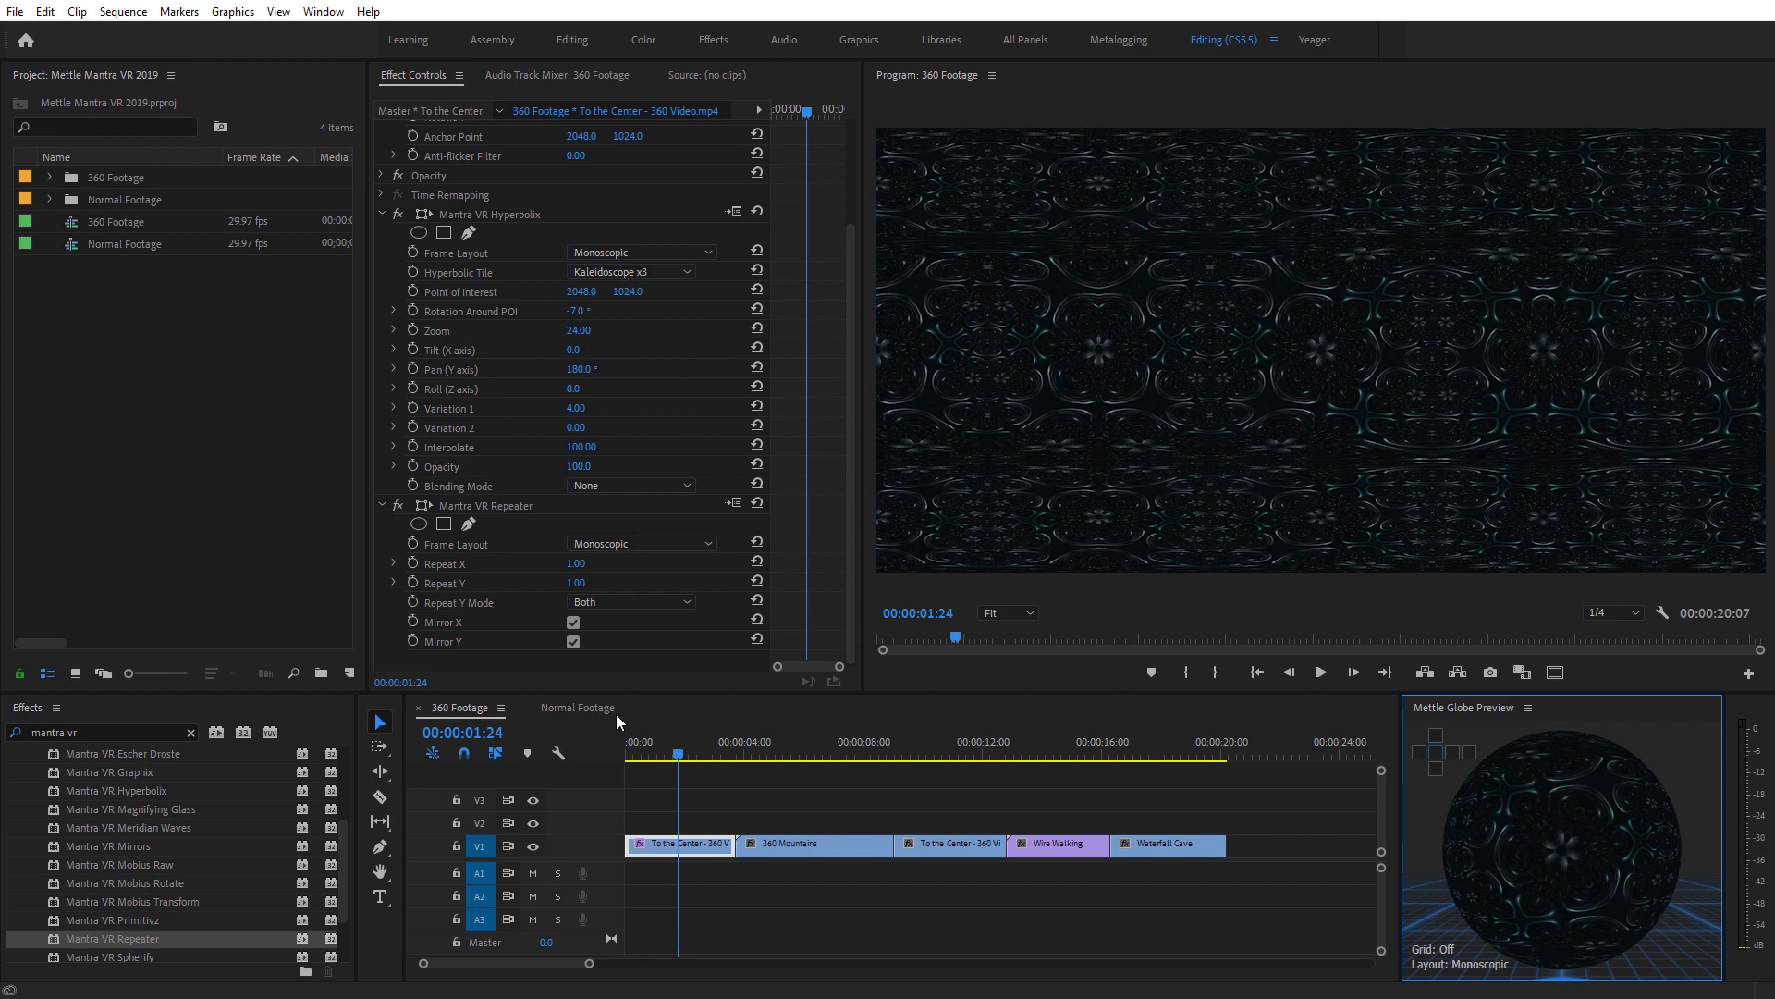
Return to the Normal Footage sequence and delete Mantra VR Hyperbolix from the autumn trees clip.
click(579, 707)
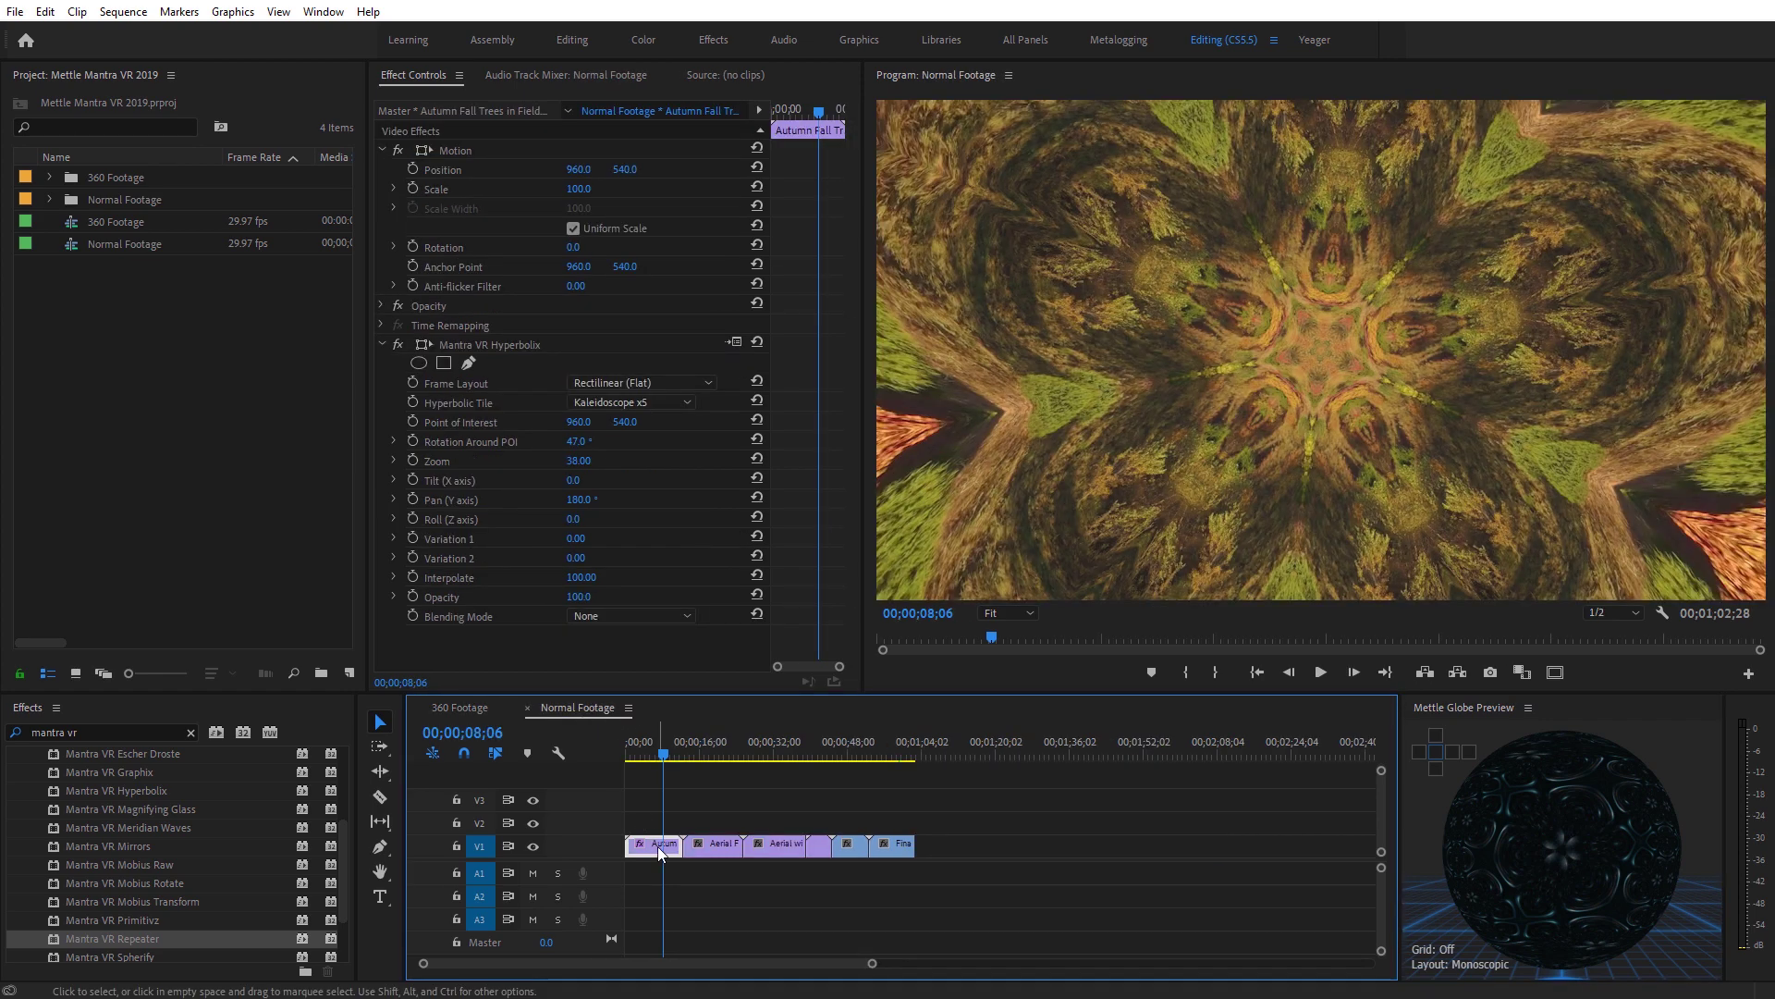
click(523, 347)
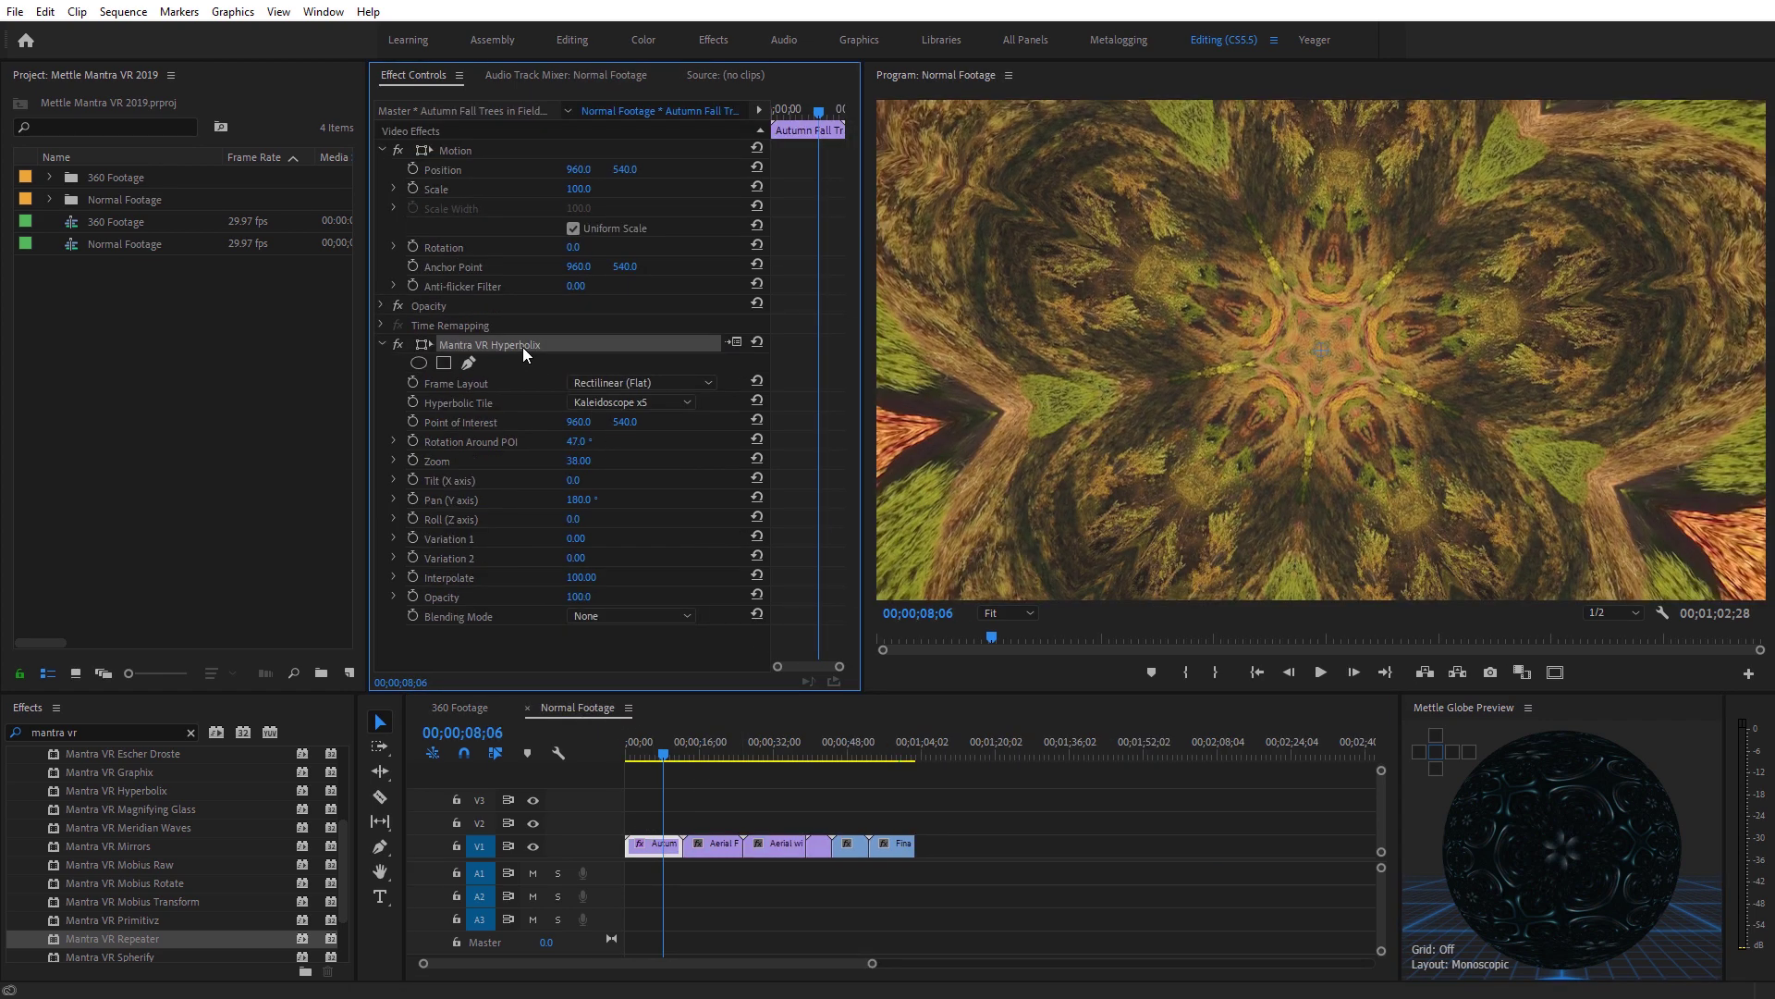
key(Delete)
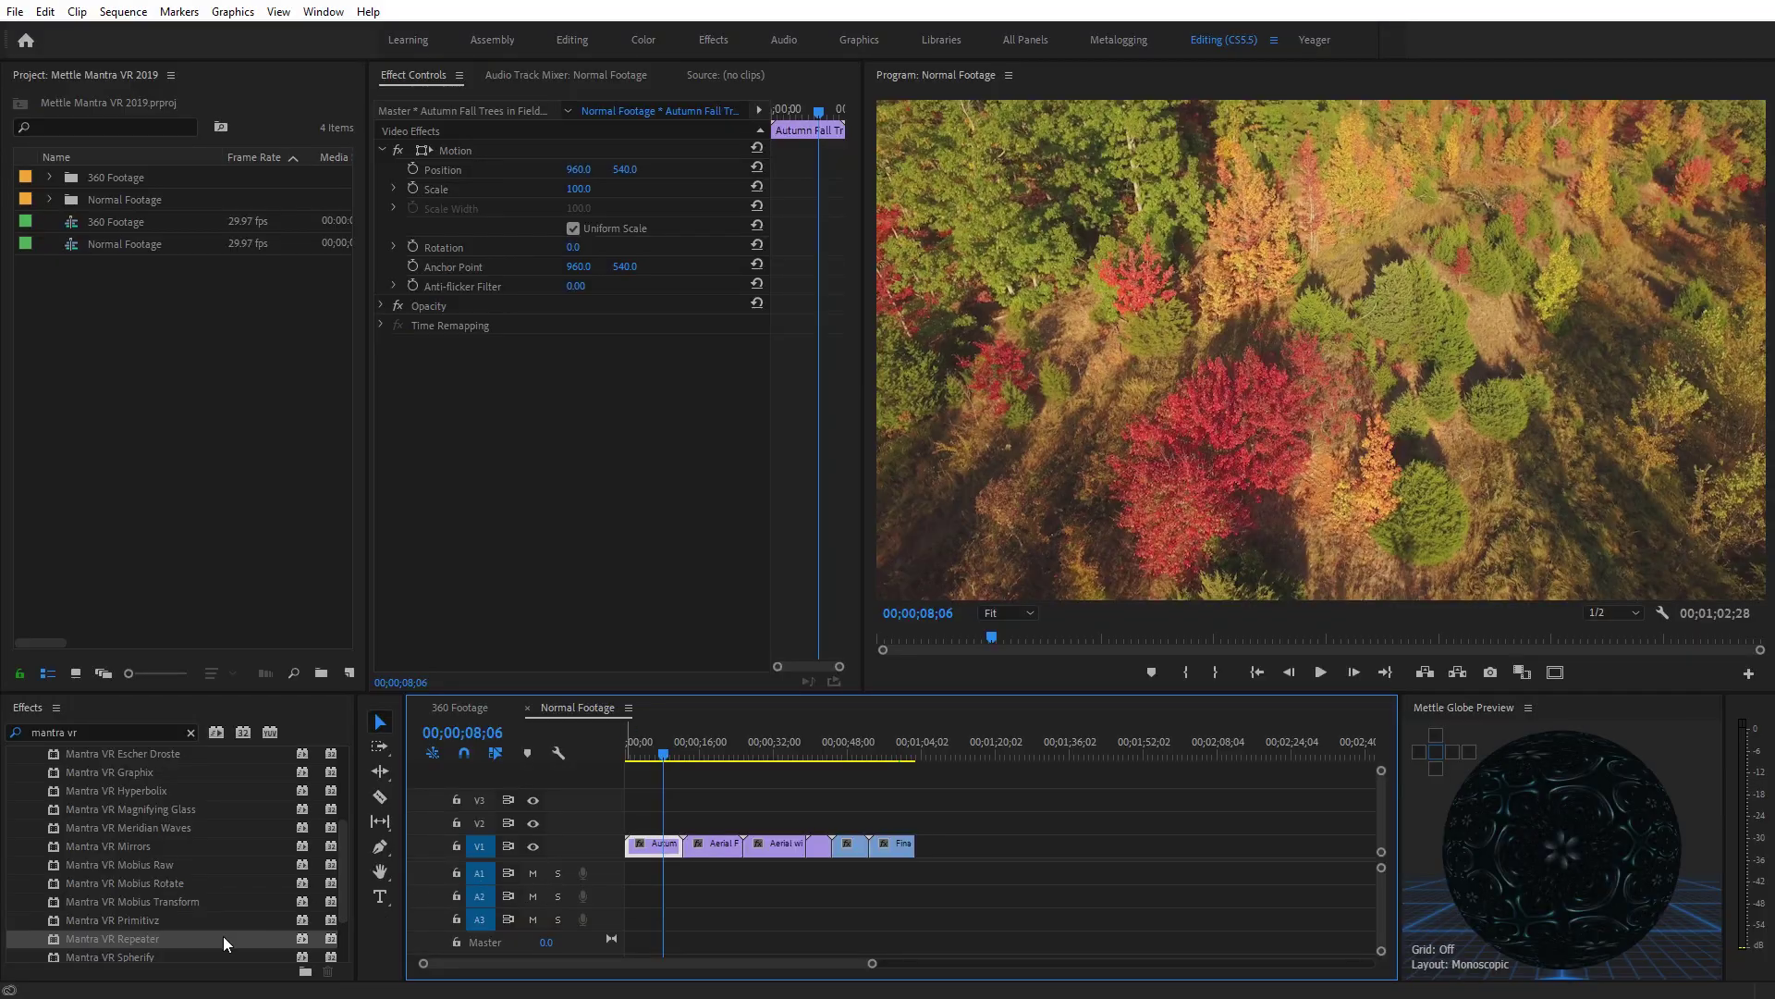
Apply Mantra VR Repeater to the autumn trees clip and set its Frame Layout to Rectilinear (Flat).
drag(138, 941, 658, 851)
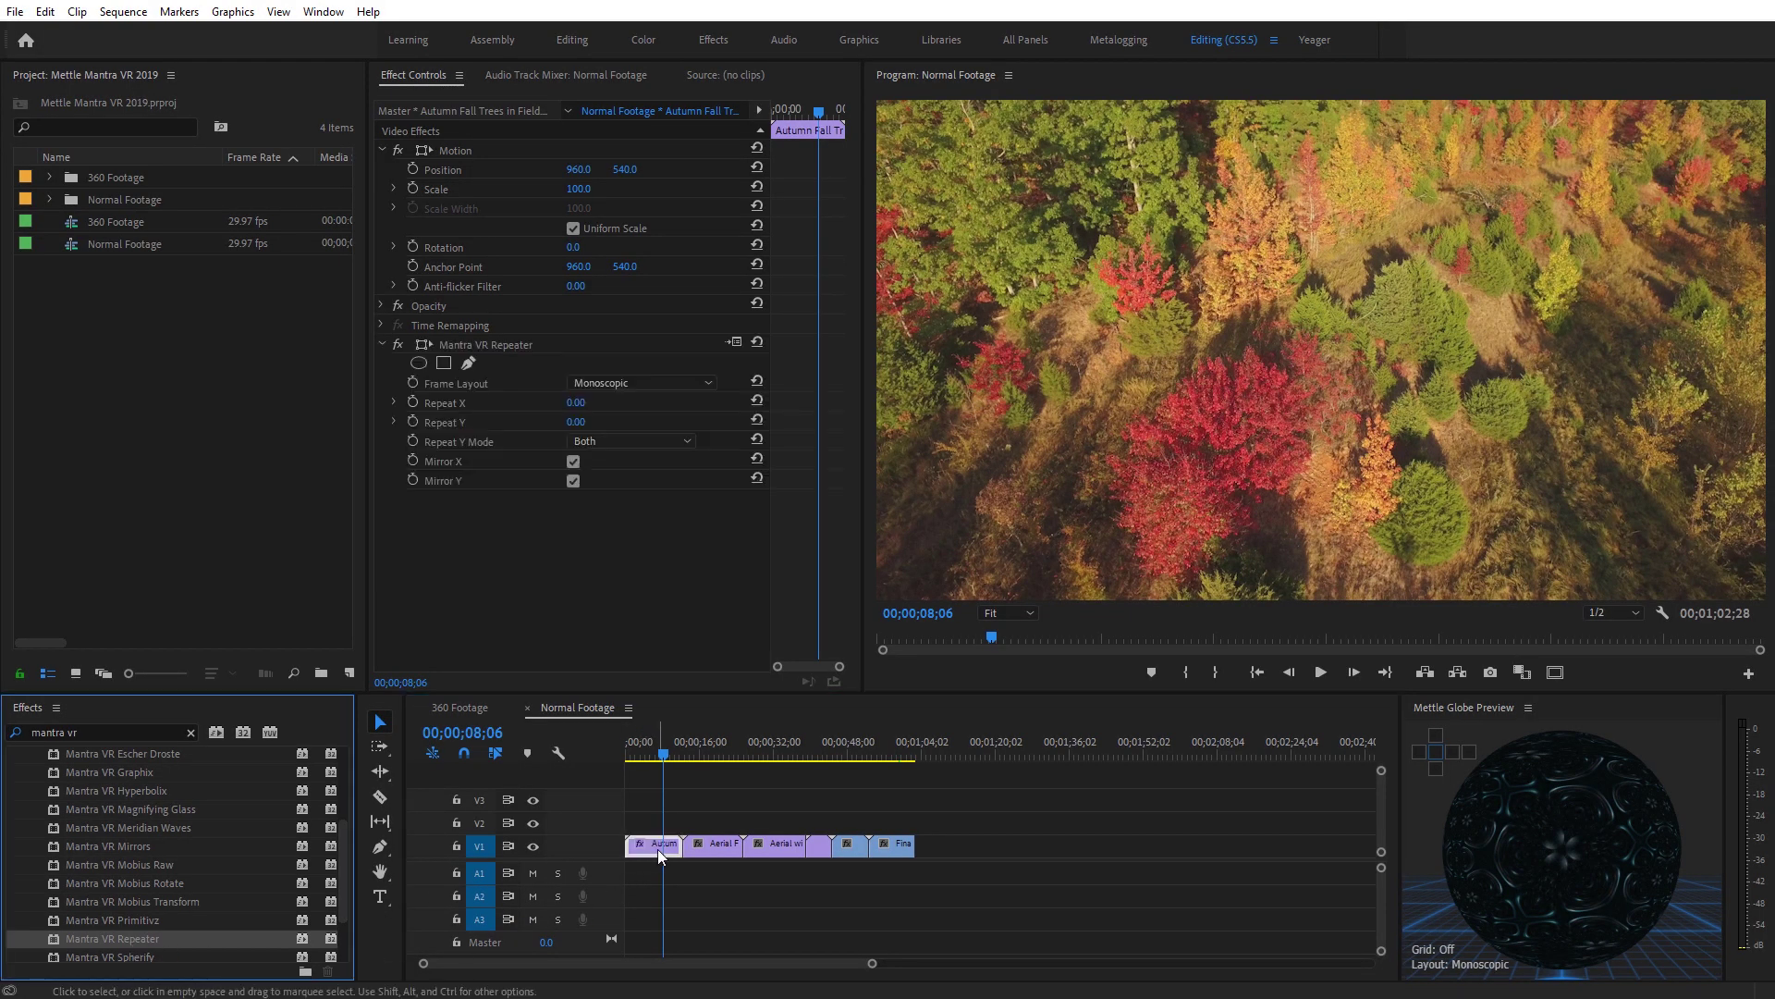
click(625, 384)
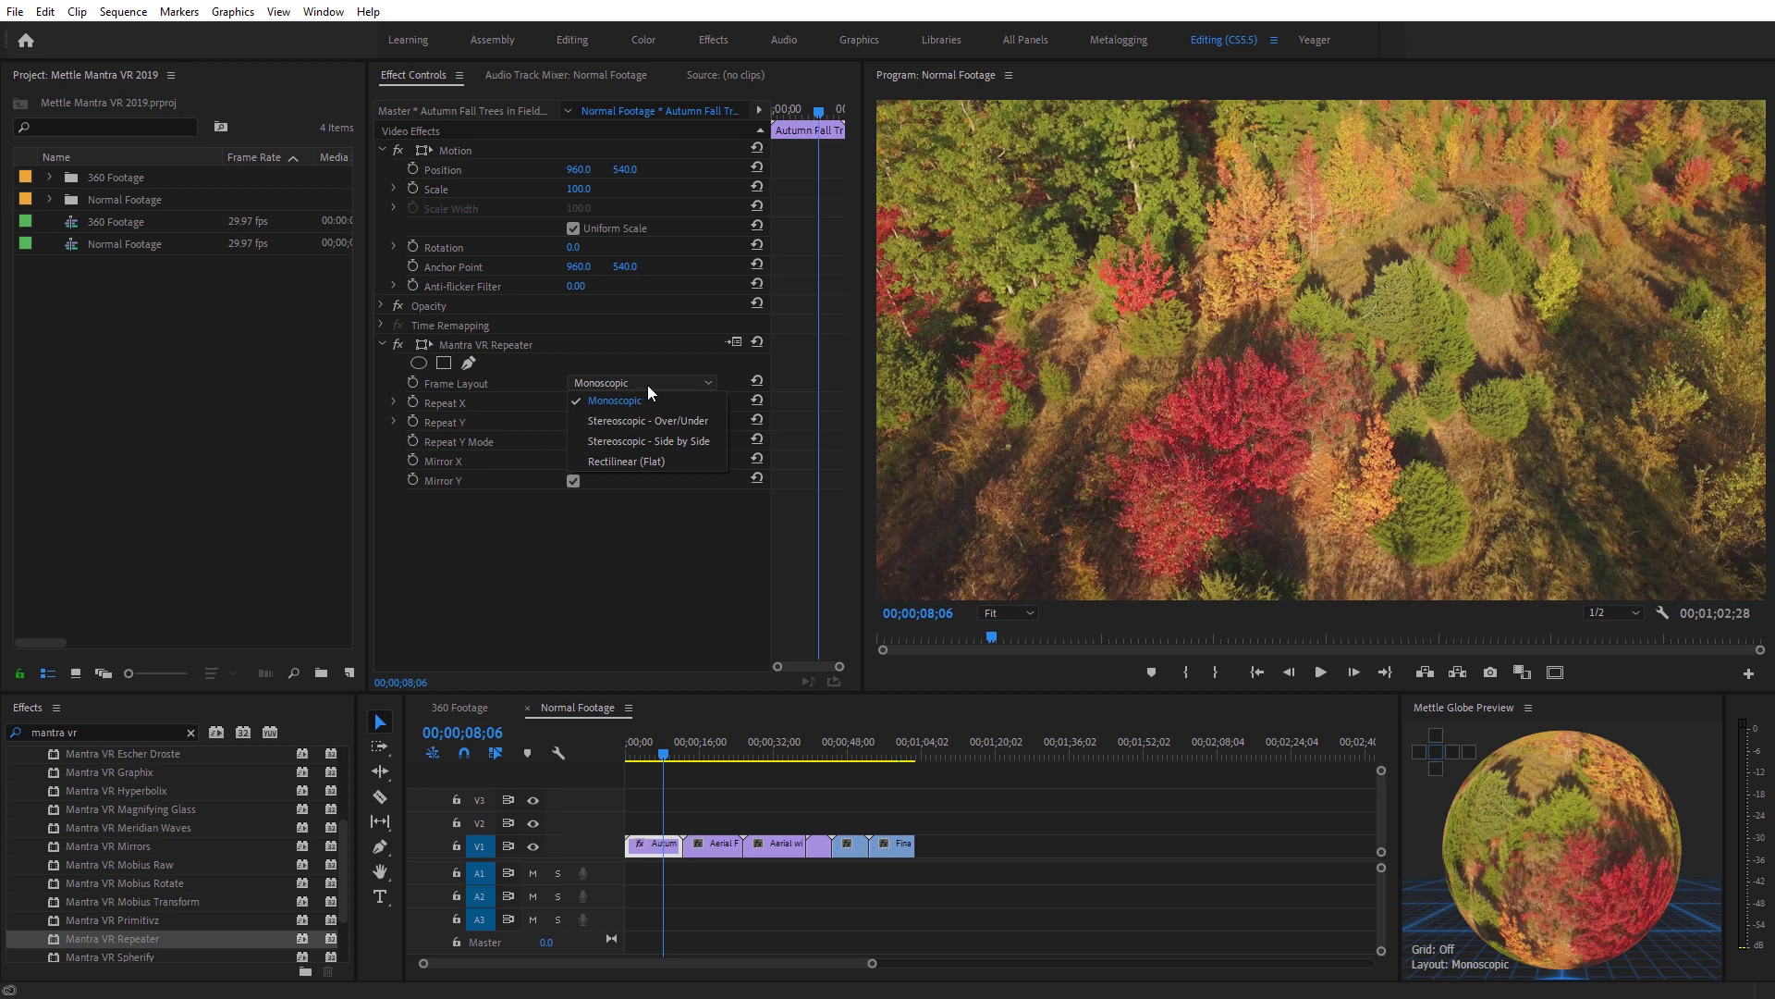
click(646, 459)
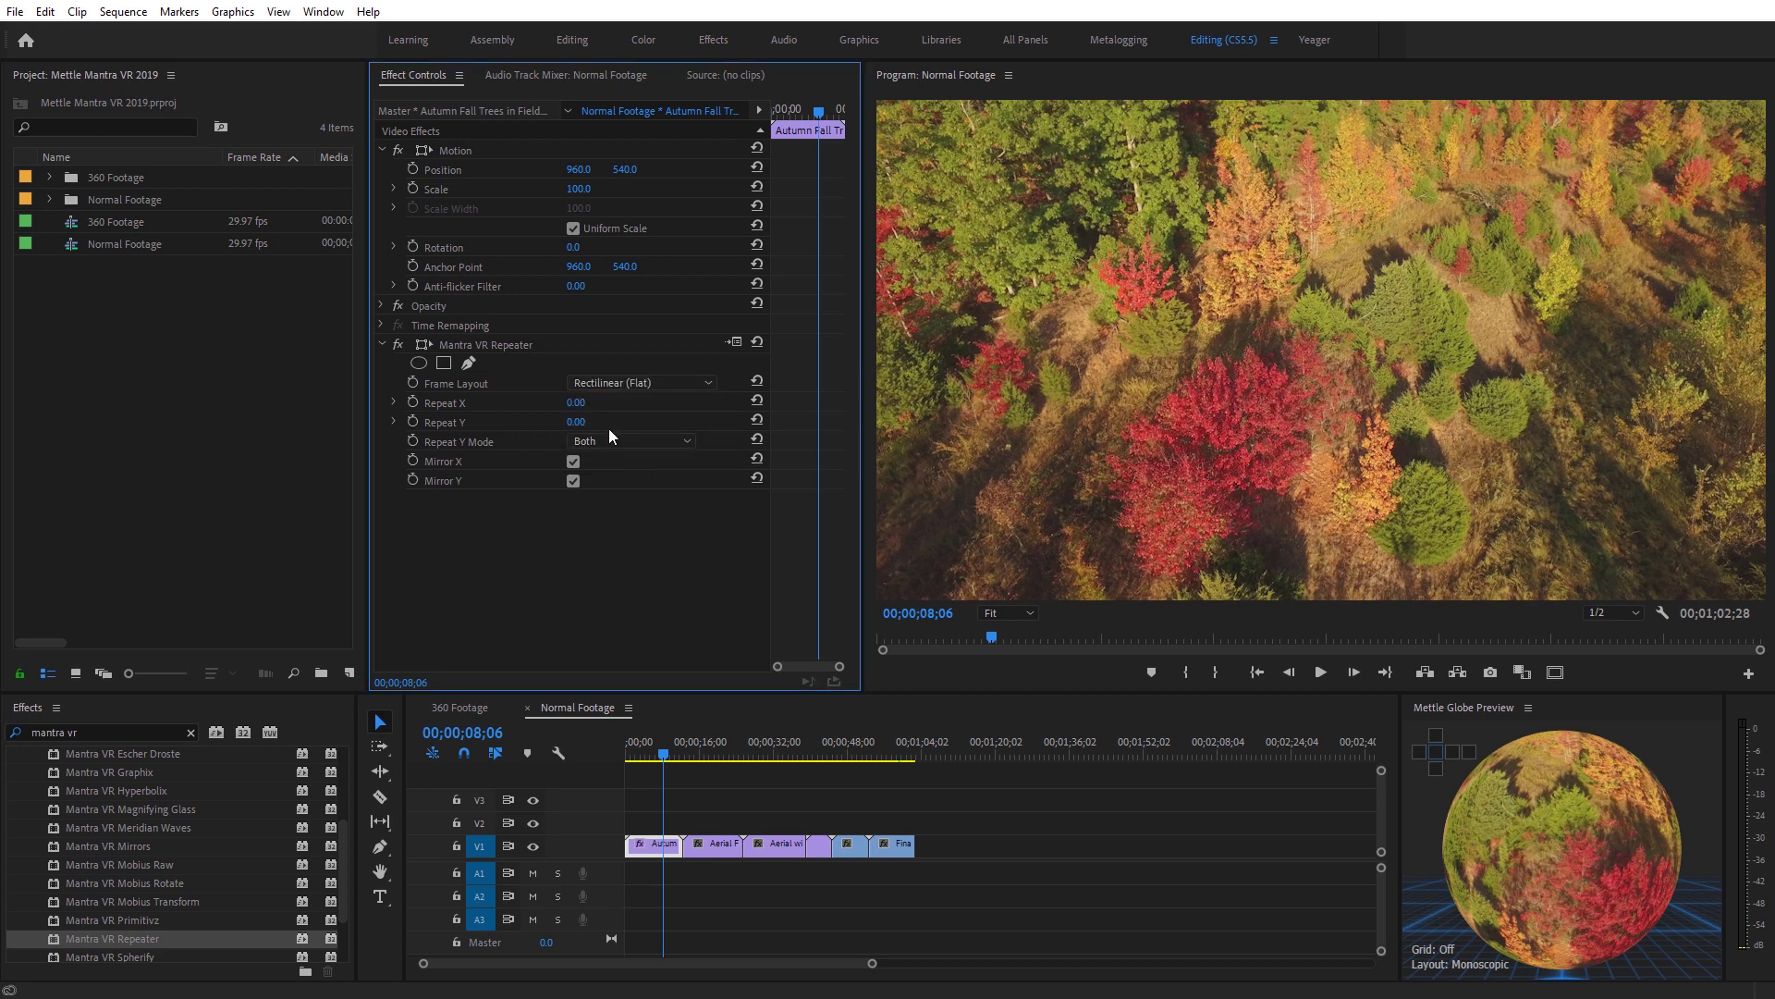
Set the Repeater's Repeat X and Repeat Y to 1 on the autumn trees clip.
click(576, 404)
text(1)
click(578, 422)
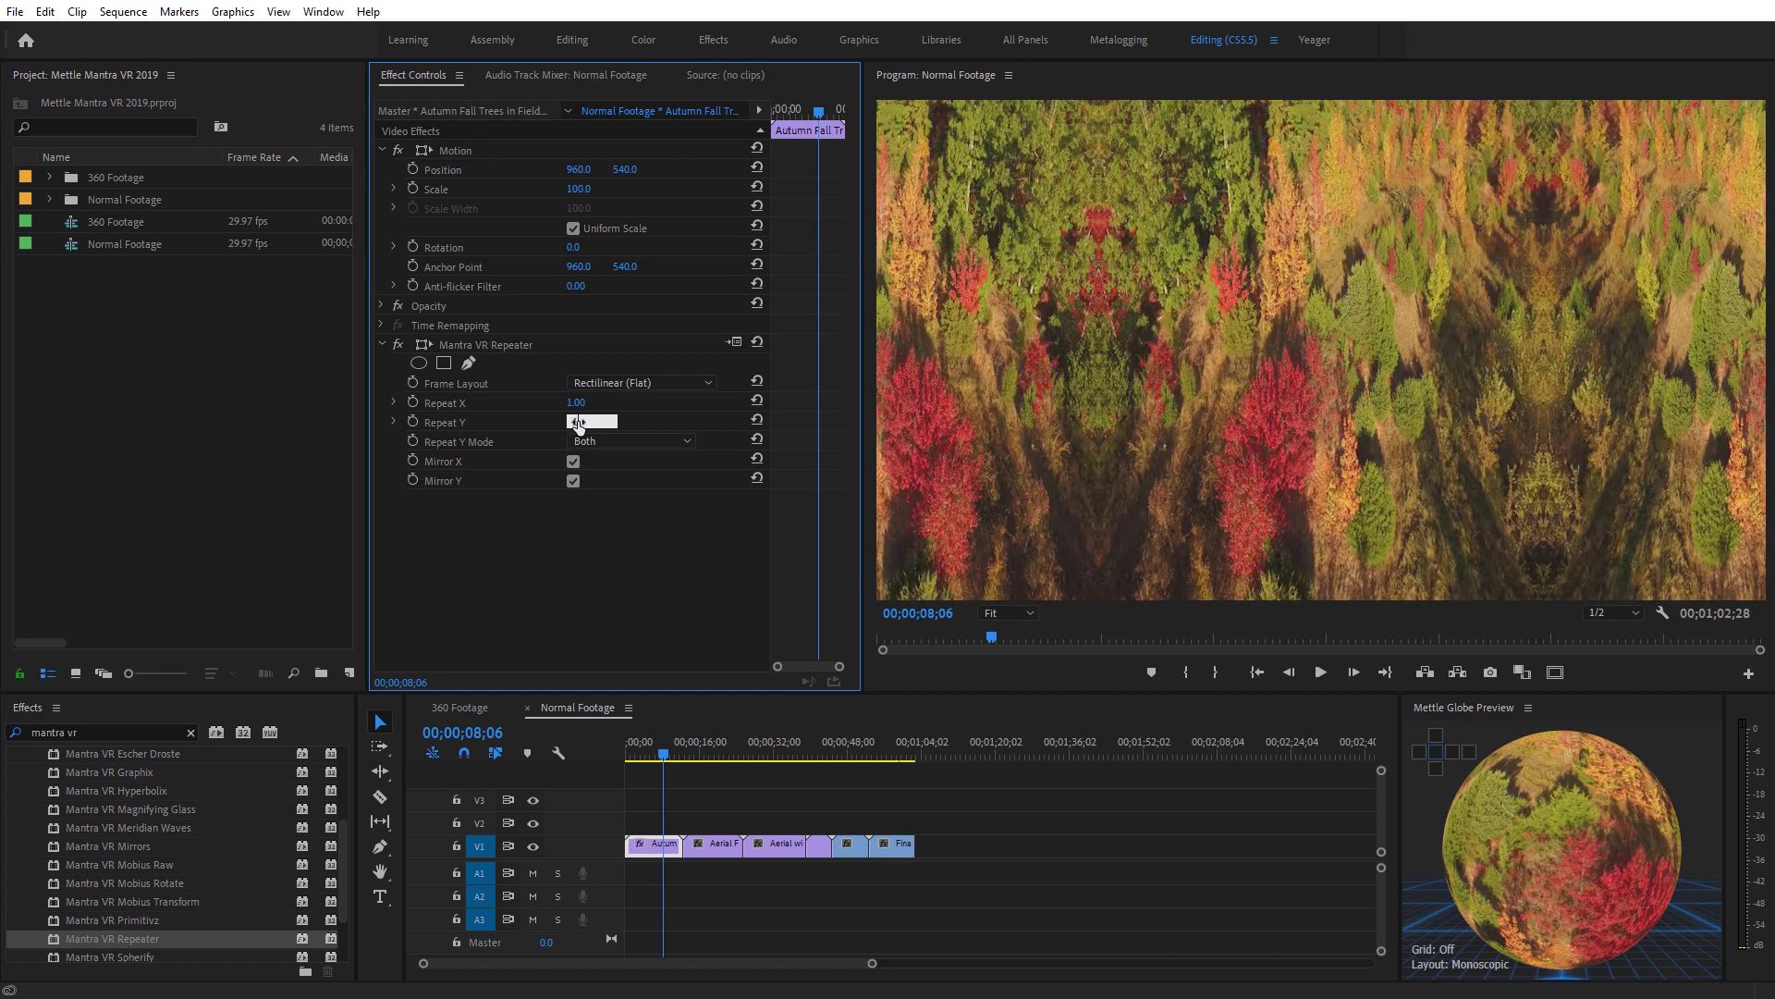
text(1)
key(Return)
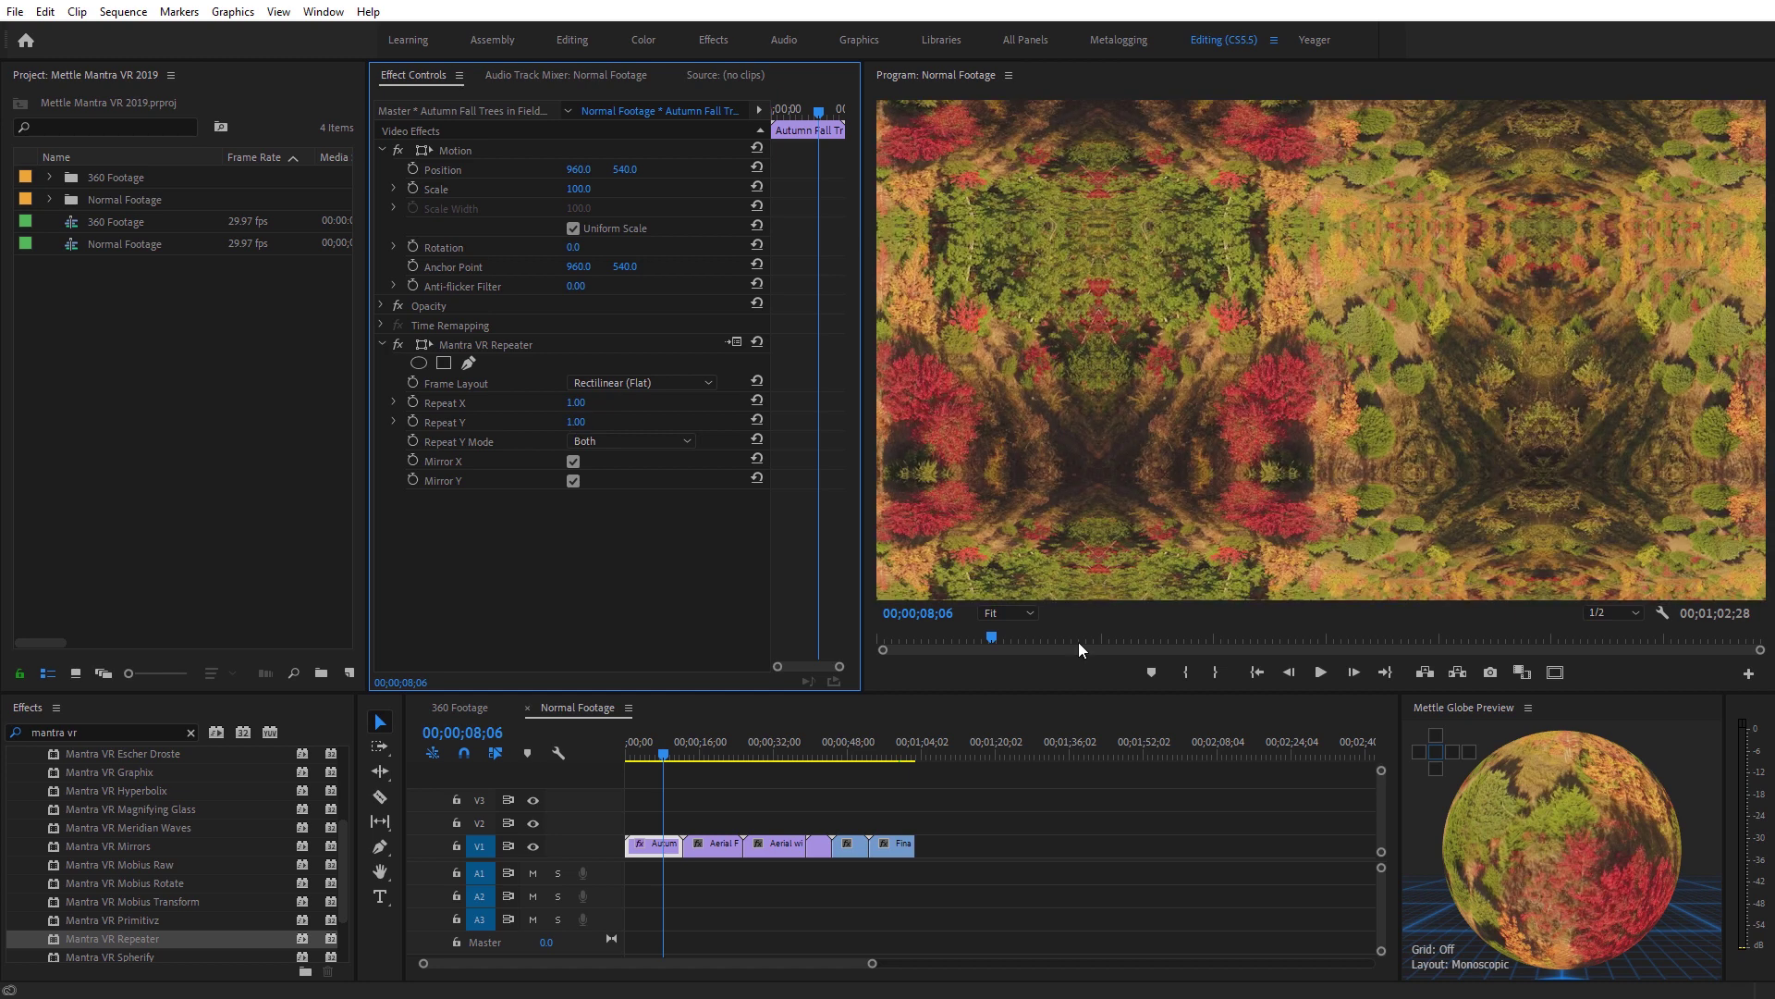
Scrub the playhead to 00;00;16;12 and apply Mantra VR Repeater to the aerial solar panels clip.
mouse_move(664, 746)
mouse_down()
mouse_move(619, 752)
mouse_move(642, 755)
mouse_up()
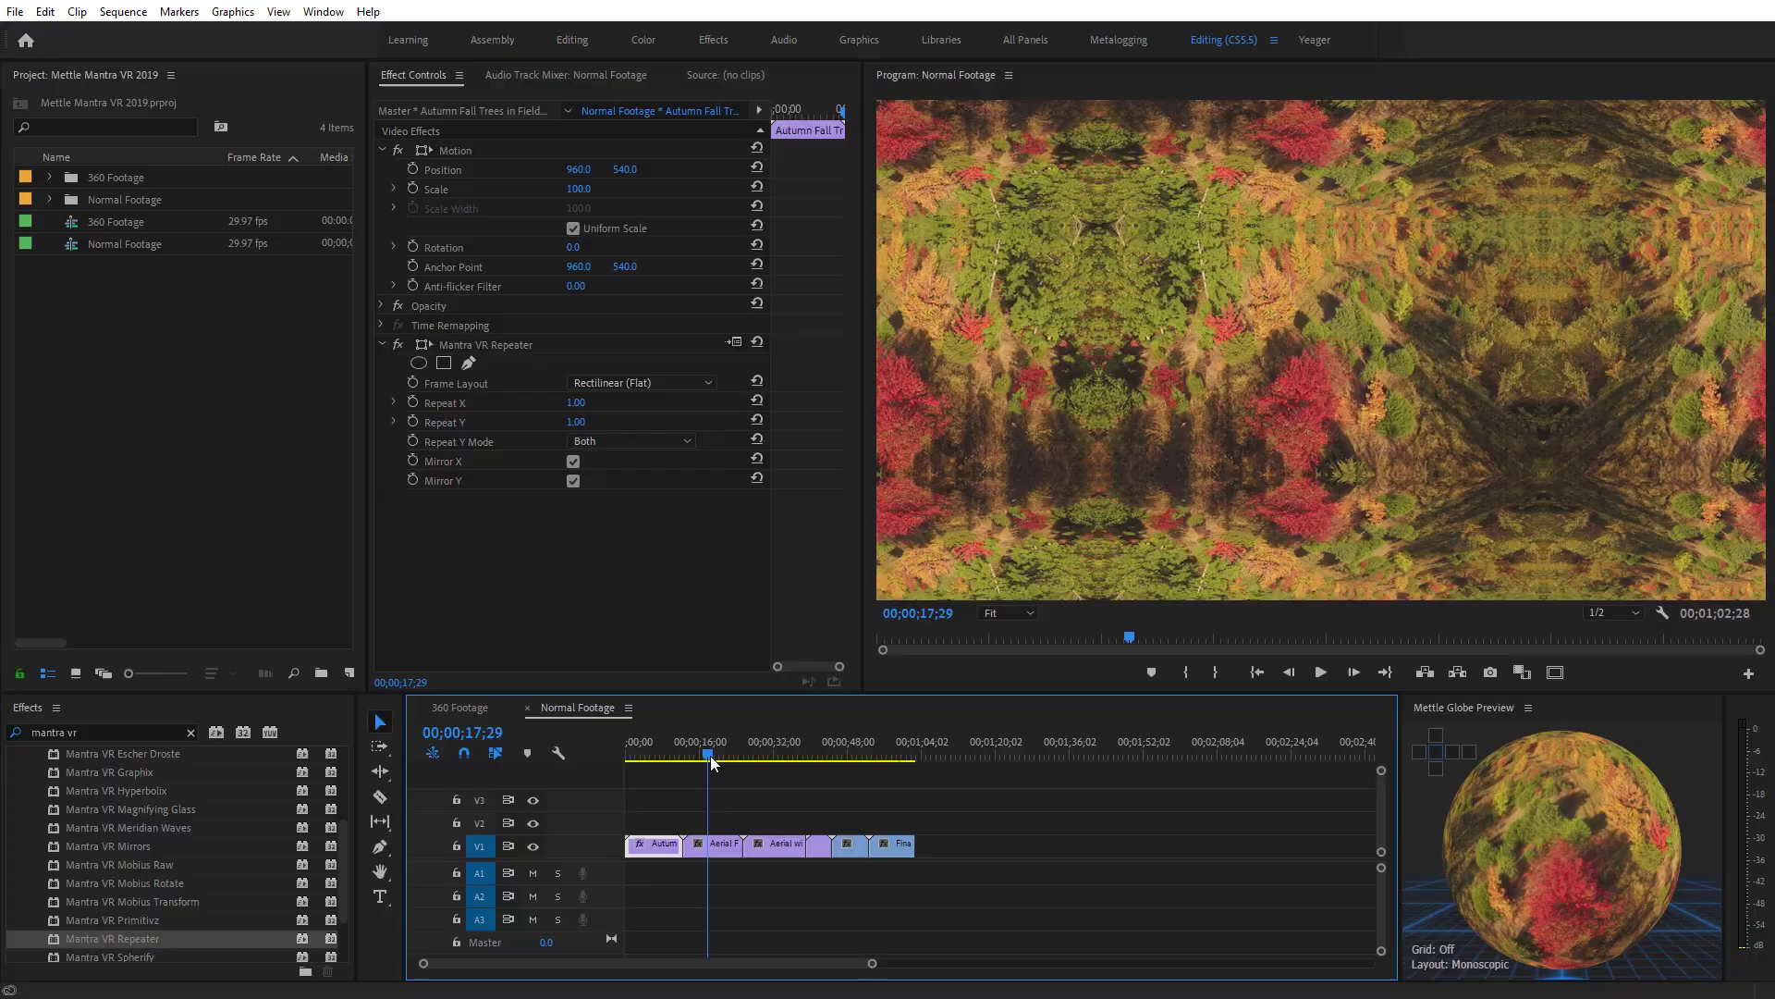
drag(710, 756, 702, 754)
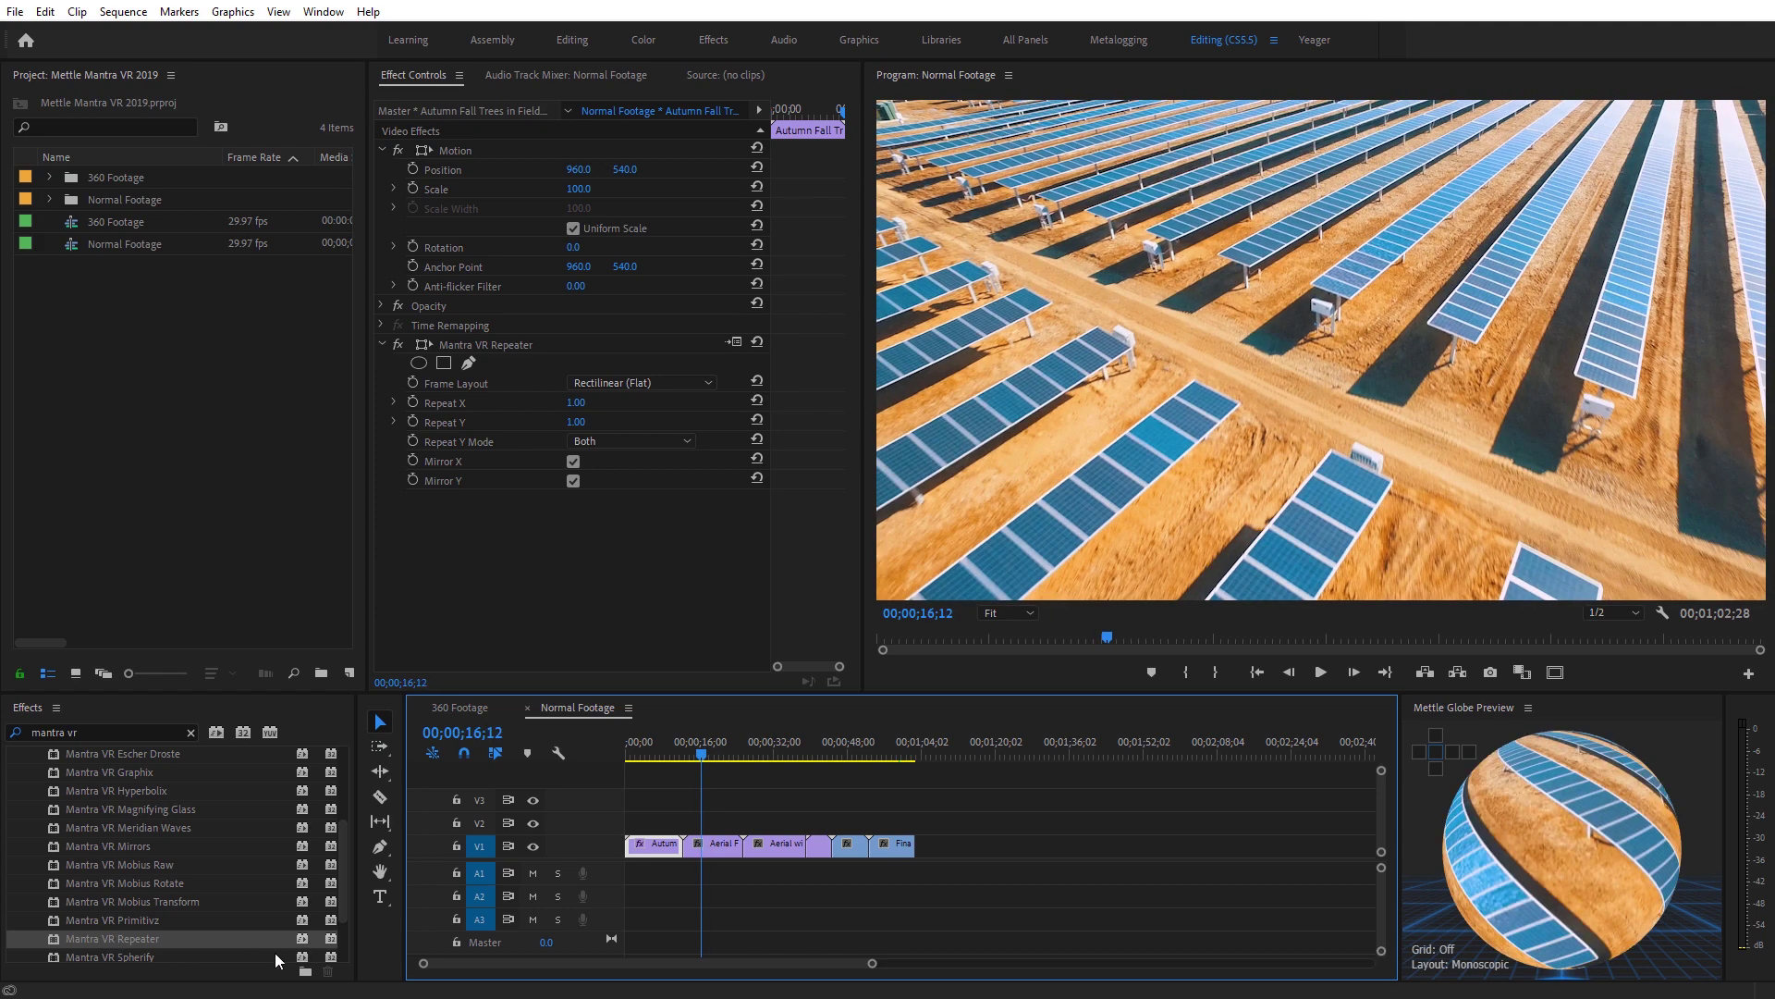
drag(120, 939, 720, 852)
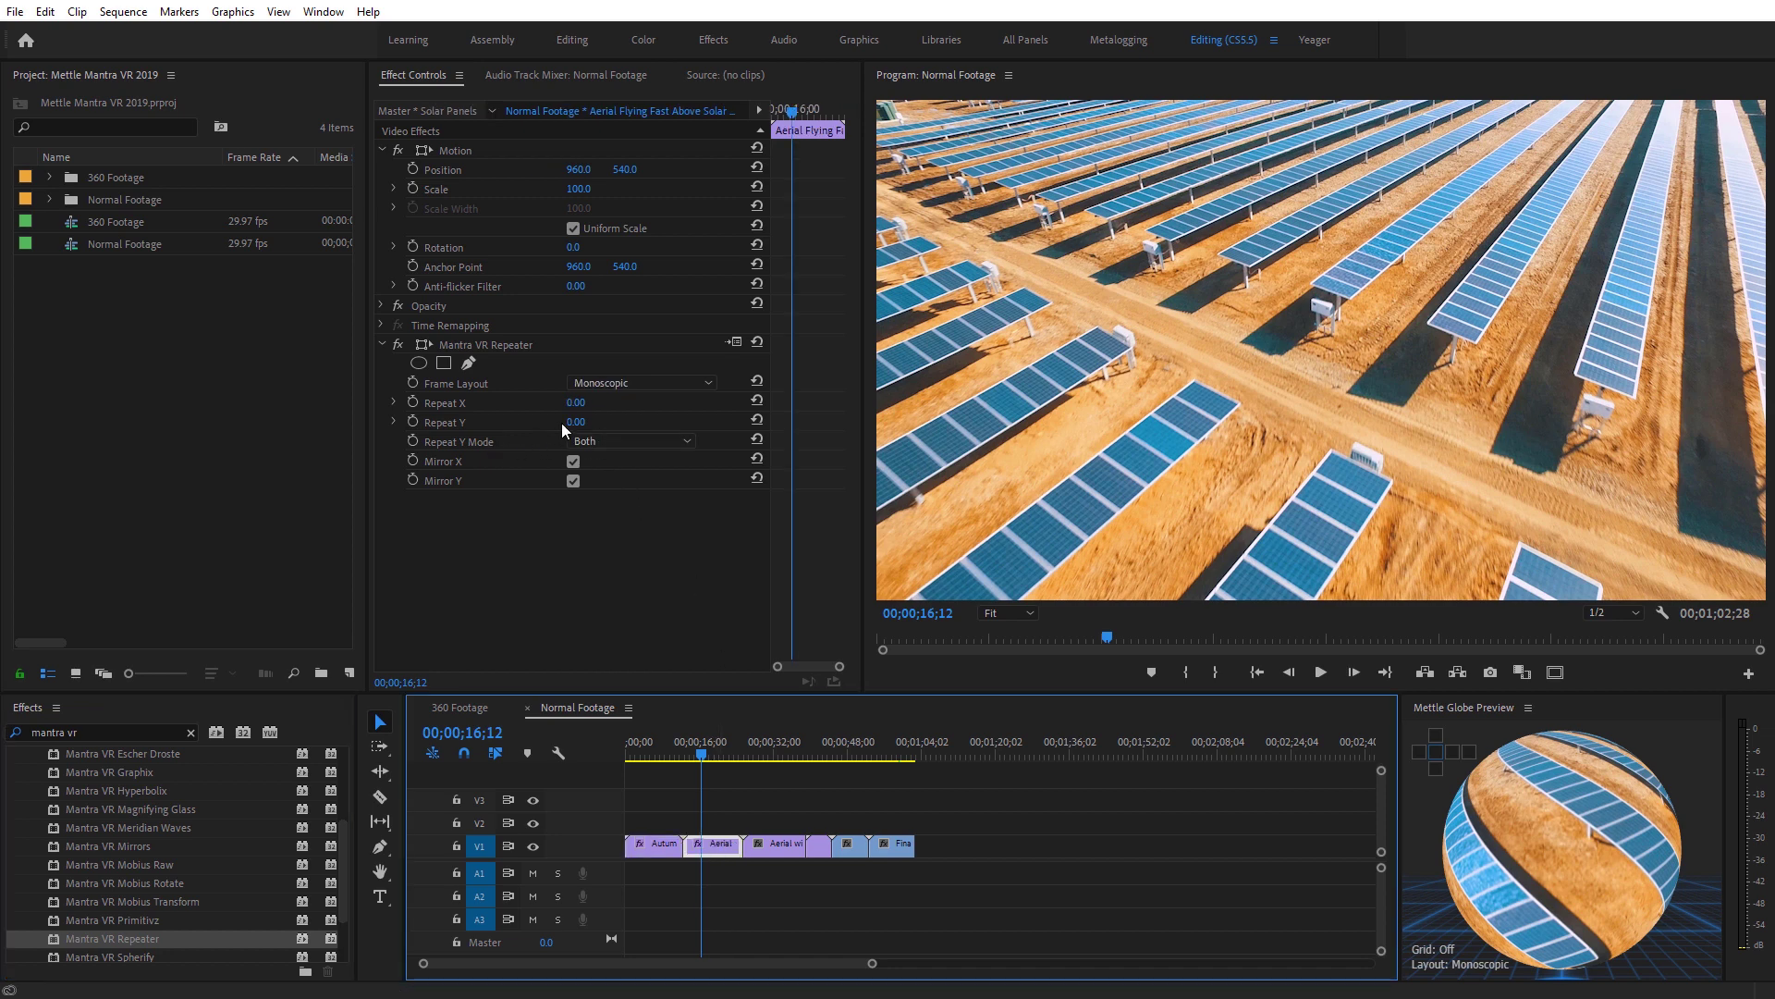
Set the Repeater's Repeat X and Repeat Y to 1 on the solar panels clip.
click(578, 403)
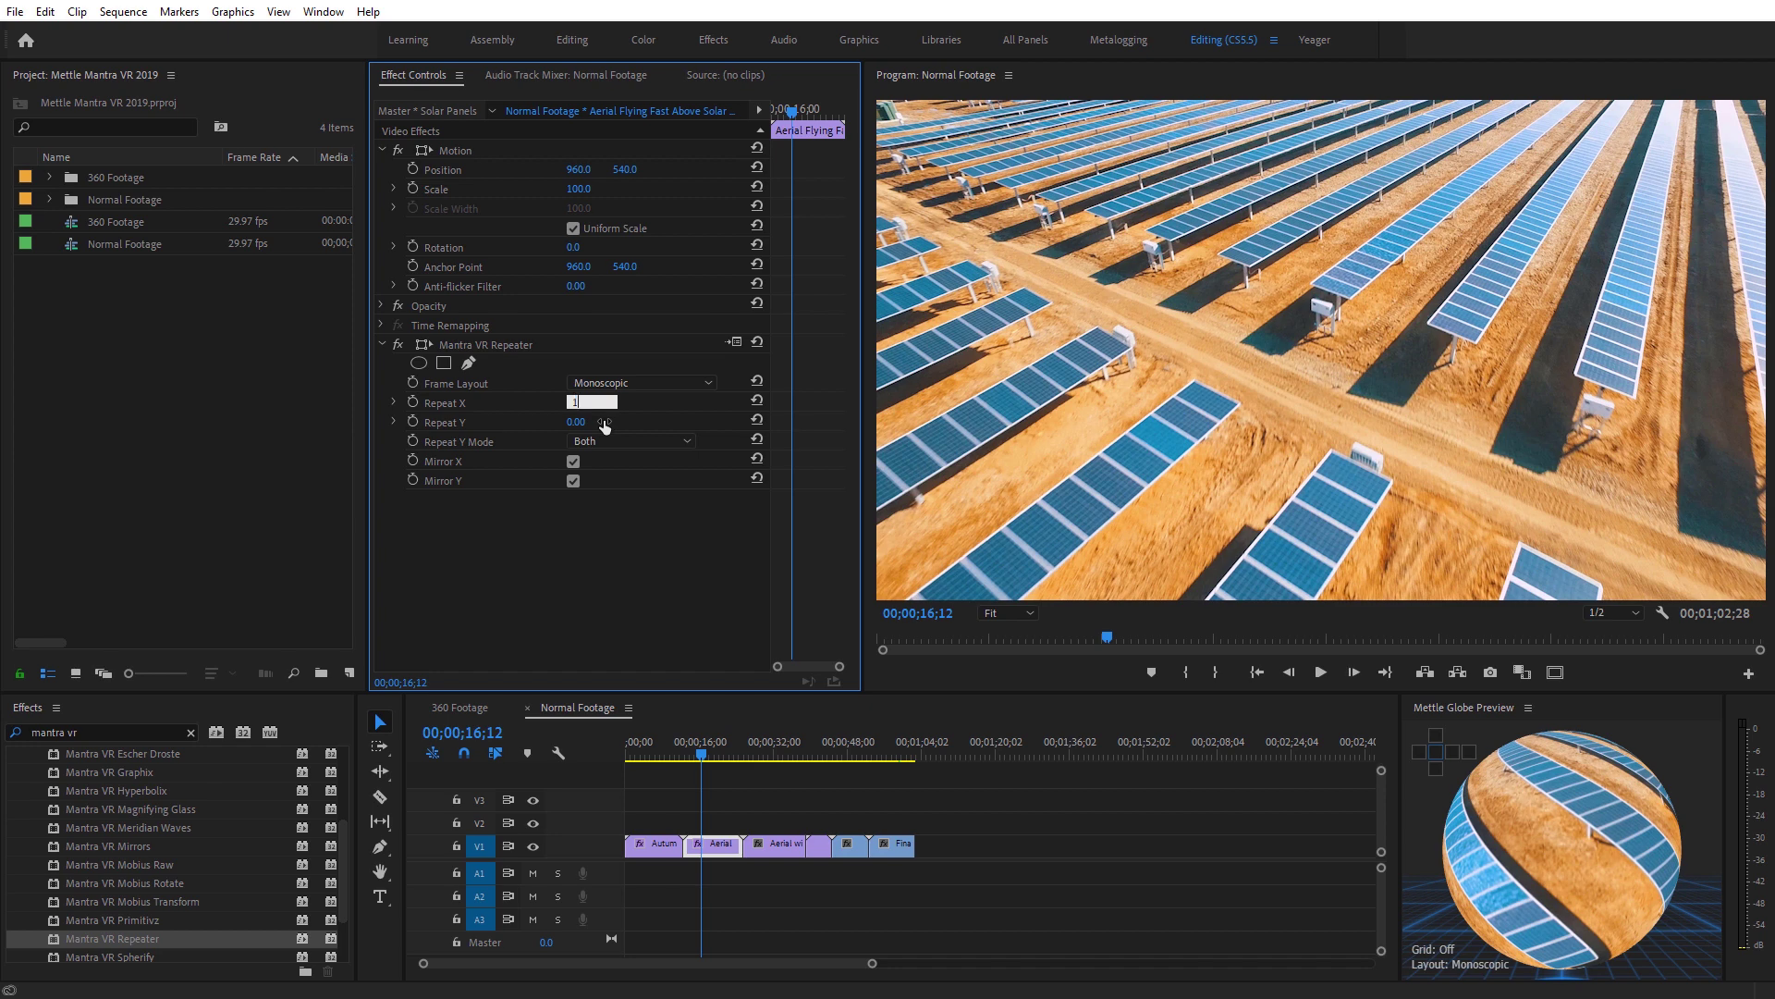
click(585, 421)
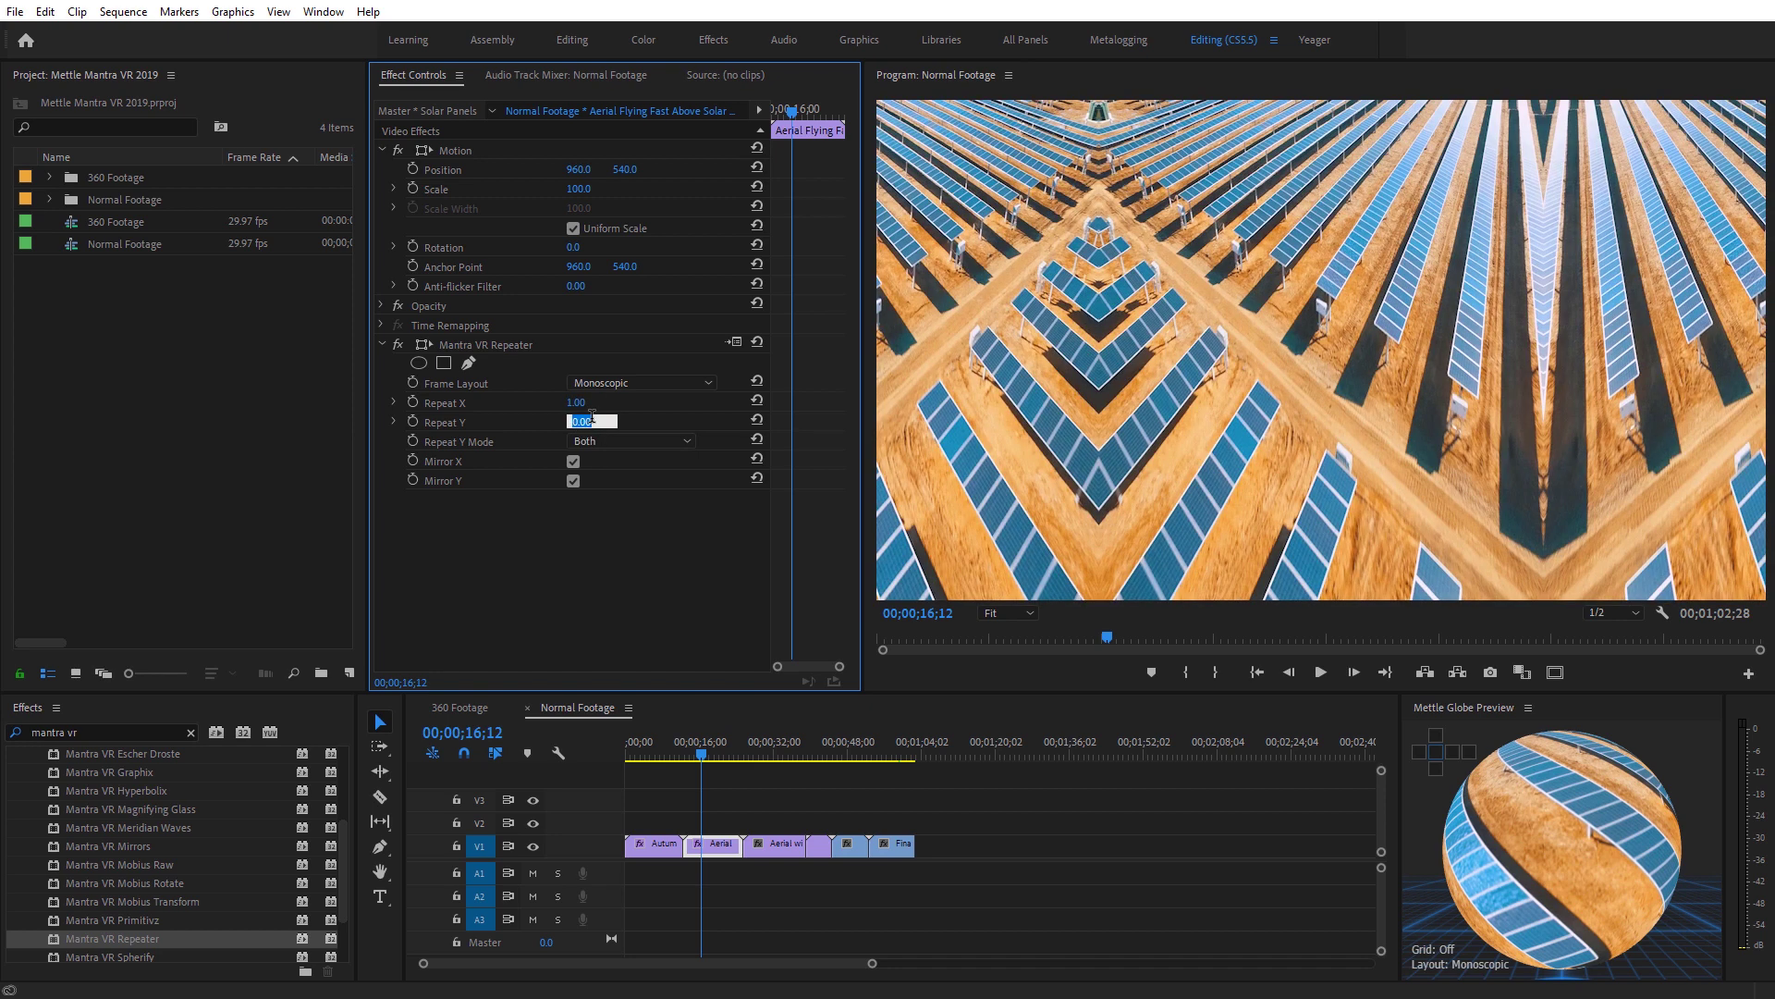
text(1)
key(Return)
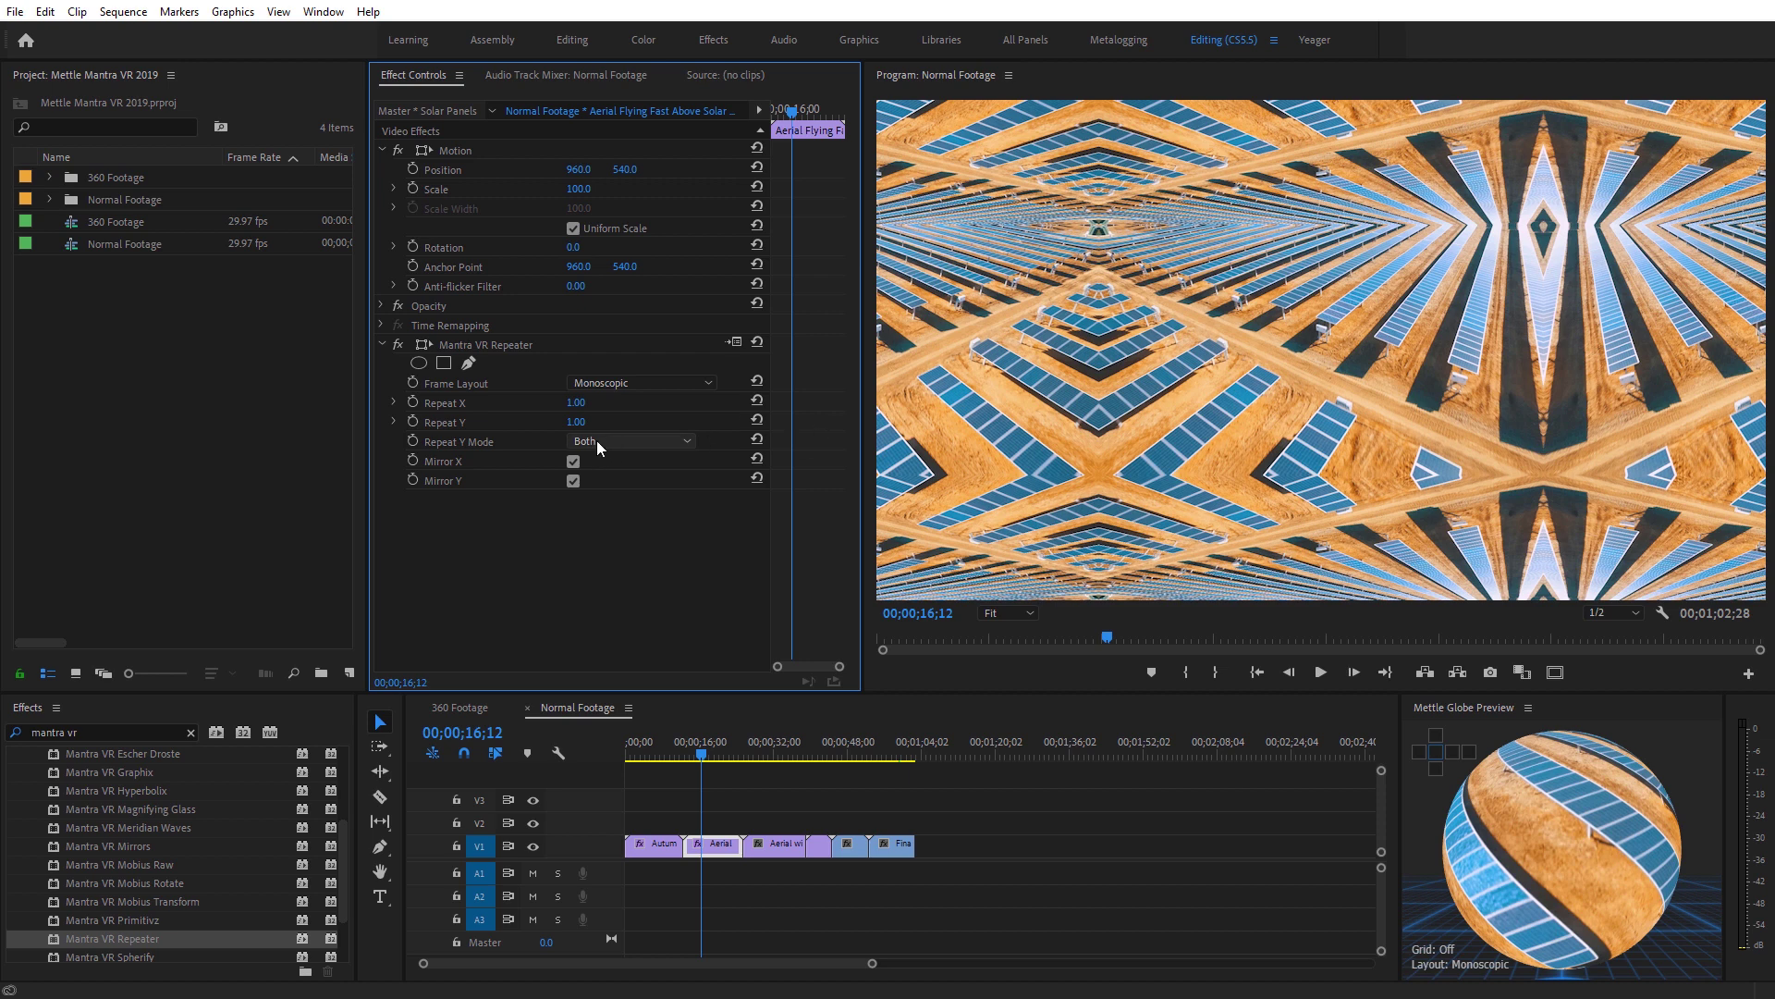
Try the Repeater's Repeat Y Mode on Bottom and set it to Top on the solar panels clip.
click(635, 438)
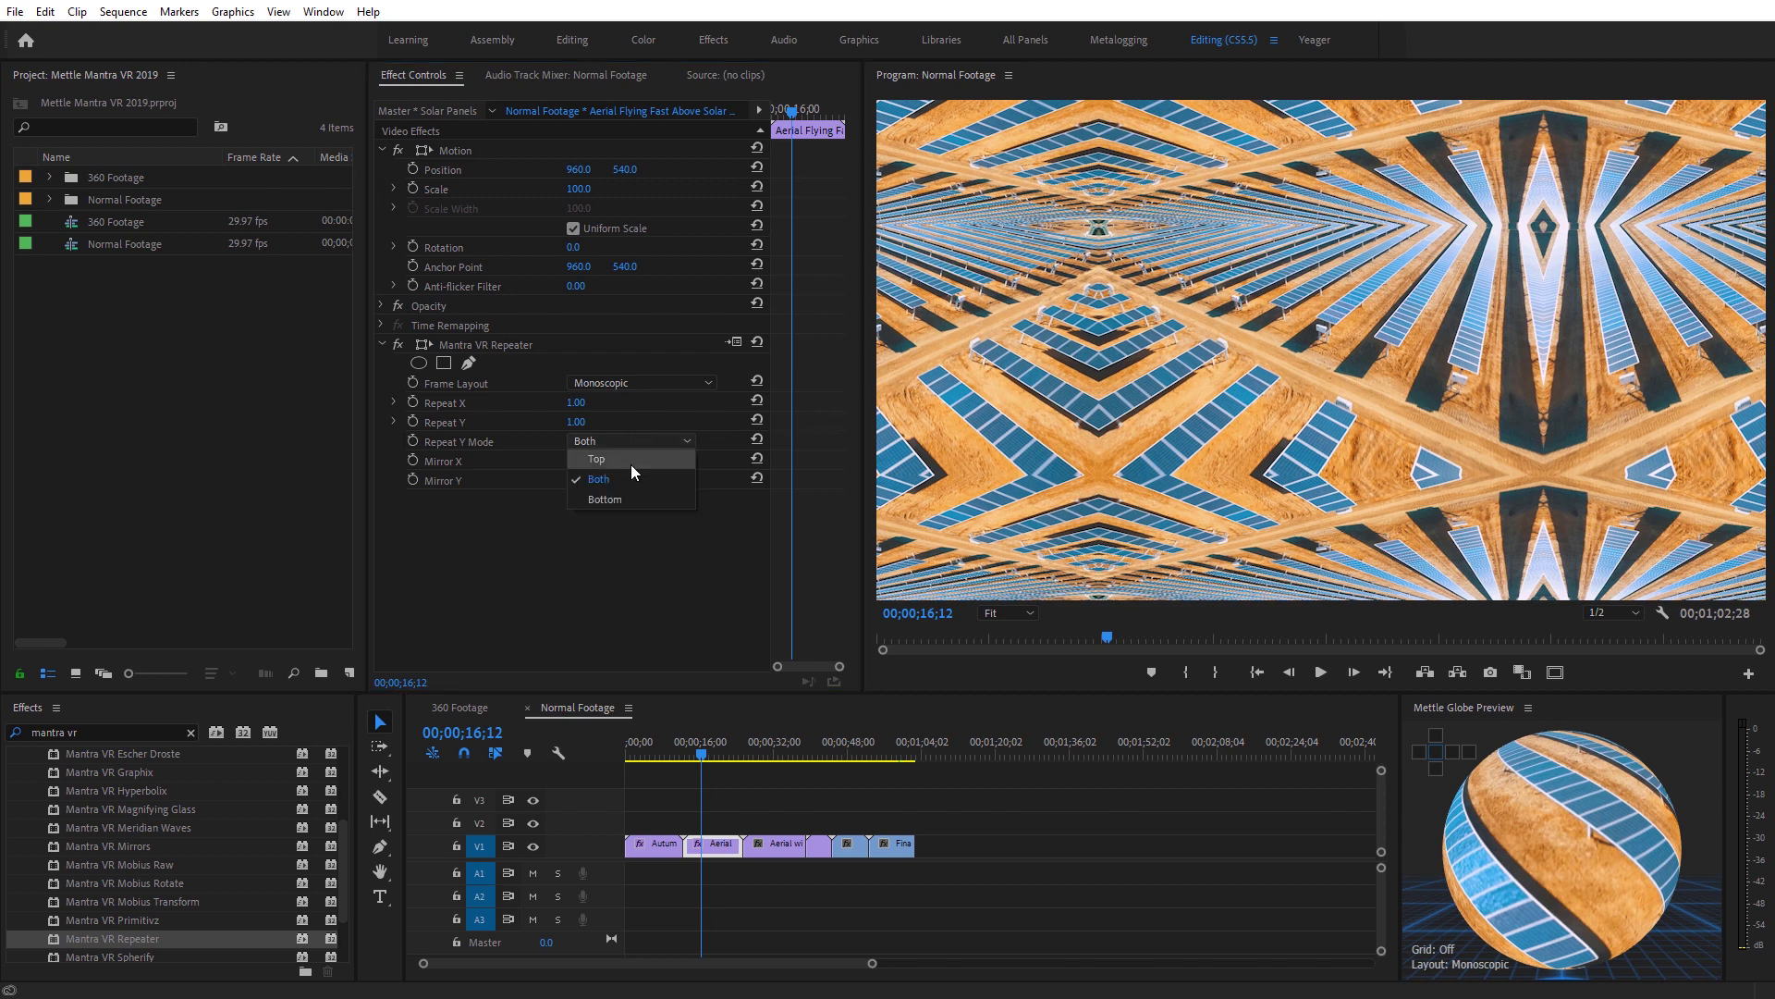
click(631, 464)
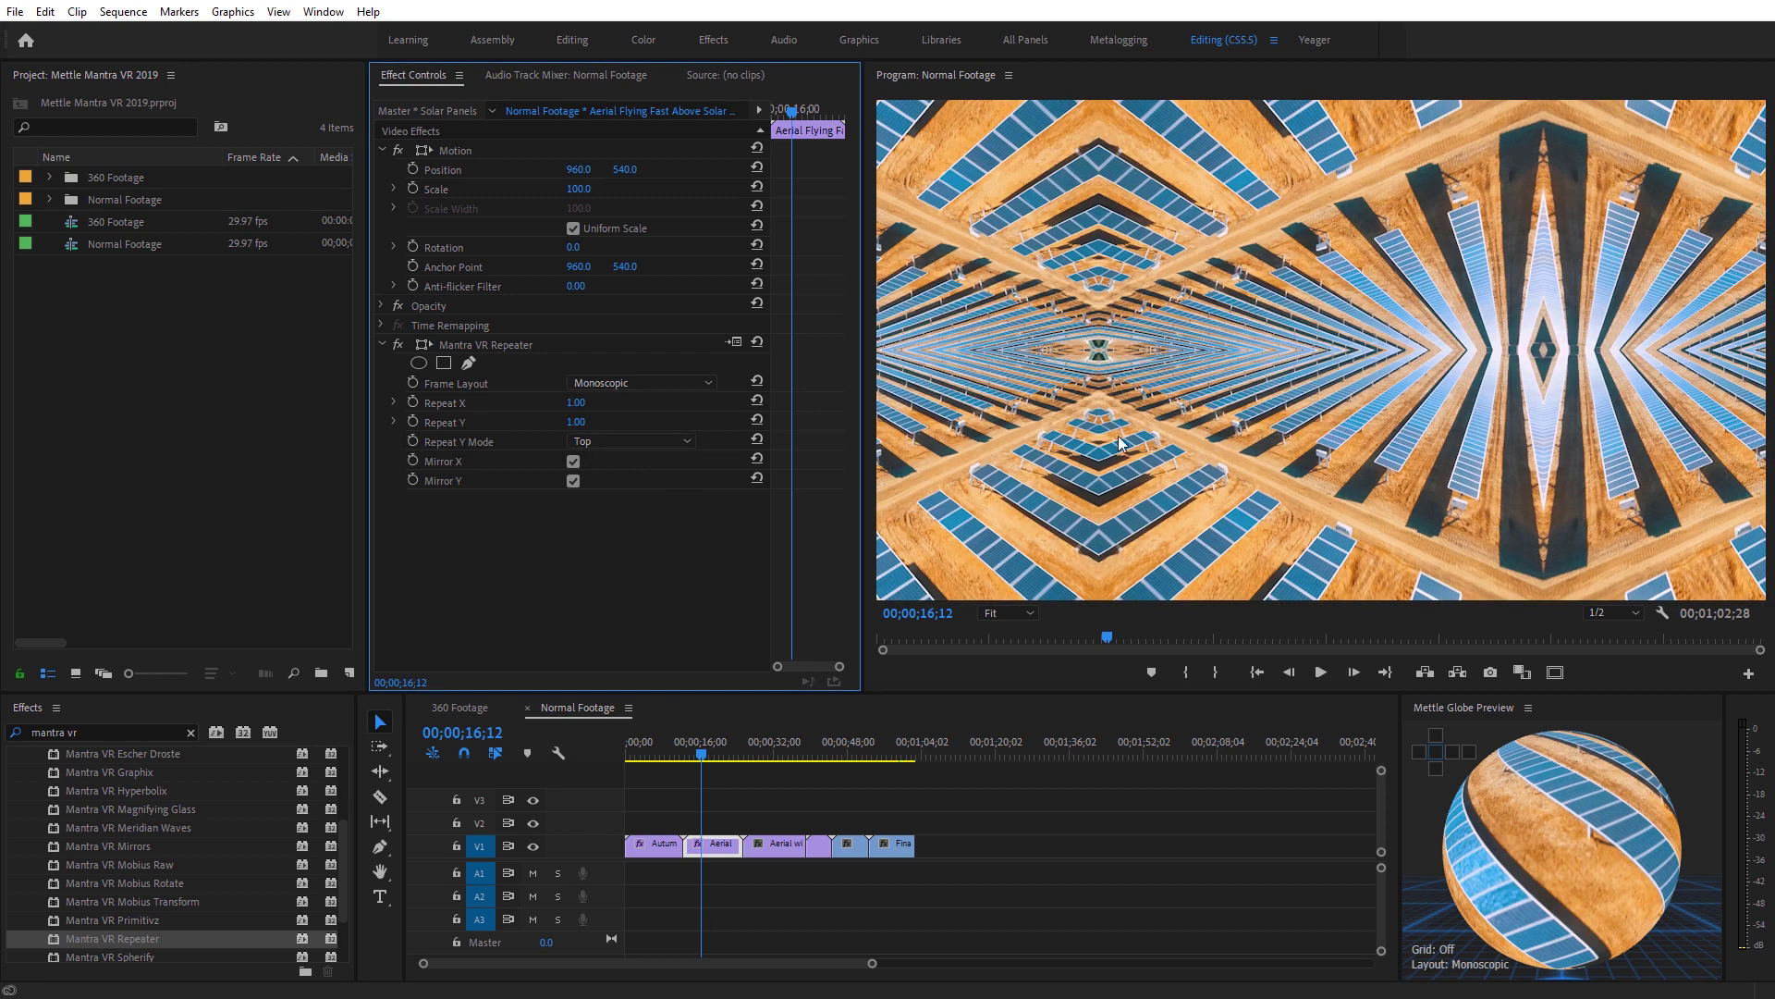
click(588, 445)
click(620, 492)
click(623, 441)
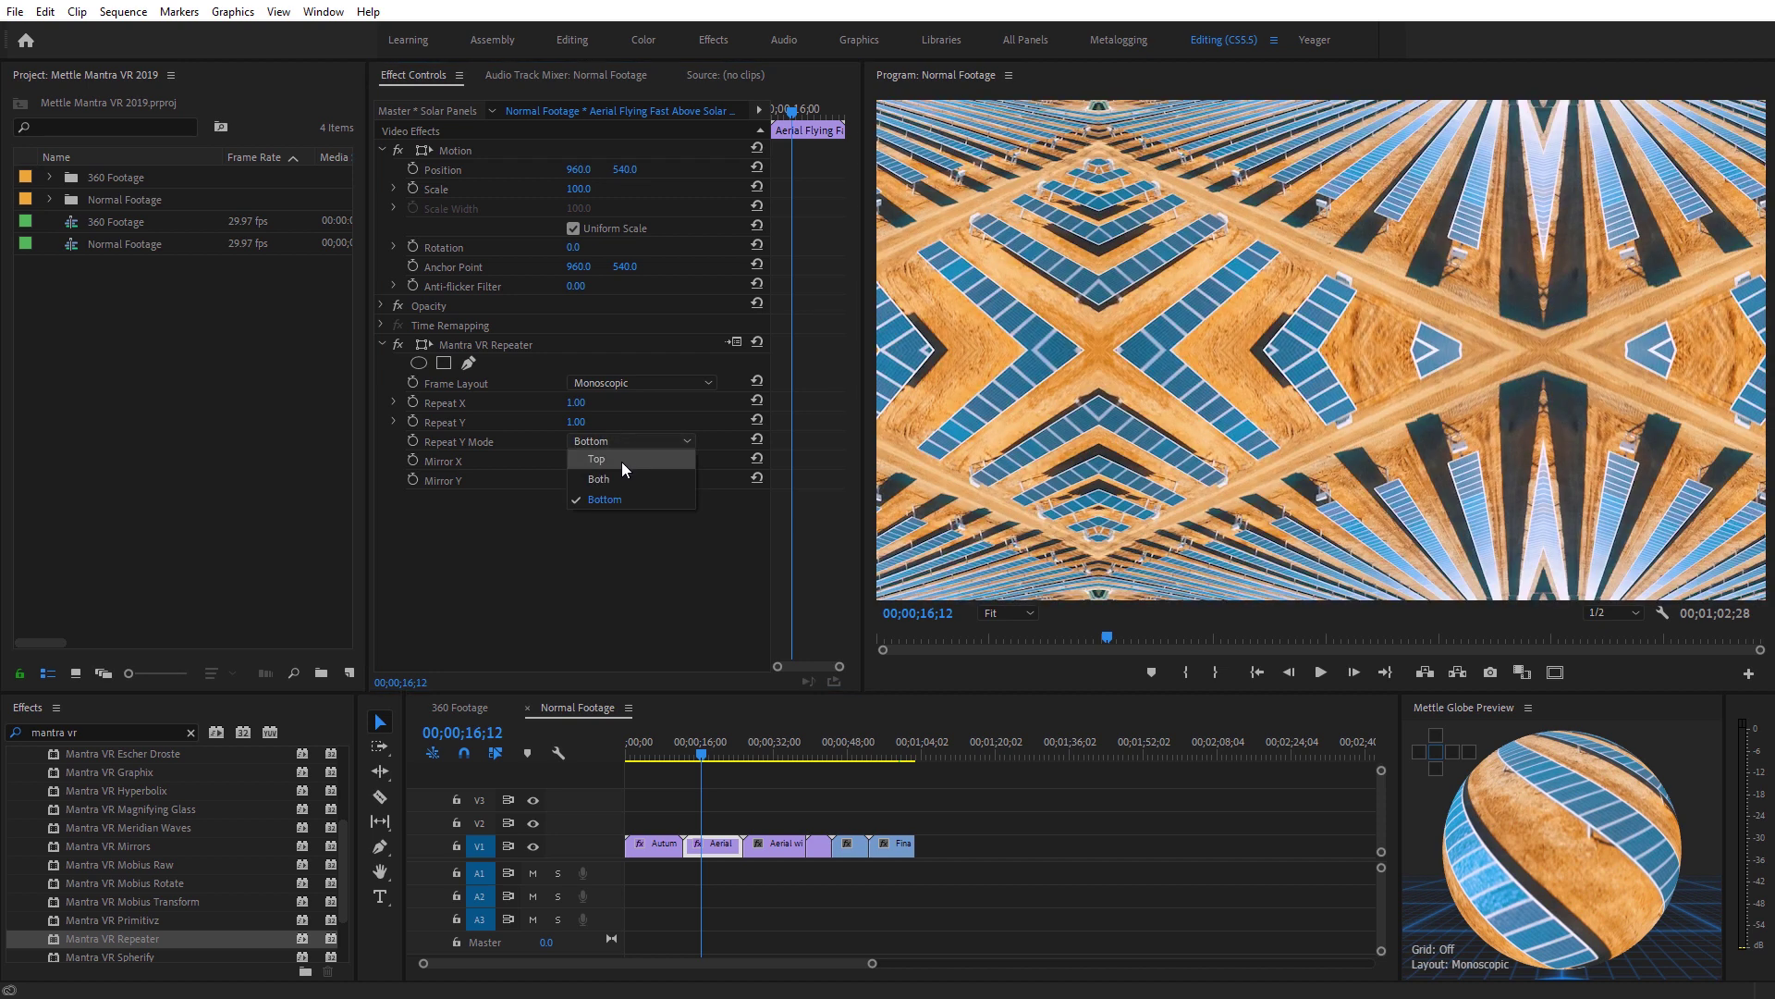
click(621, 461)
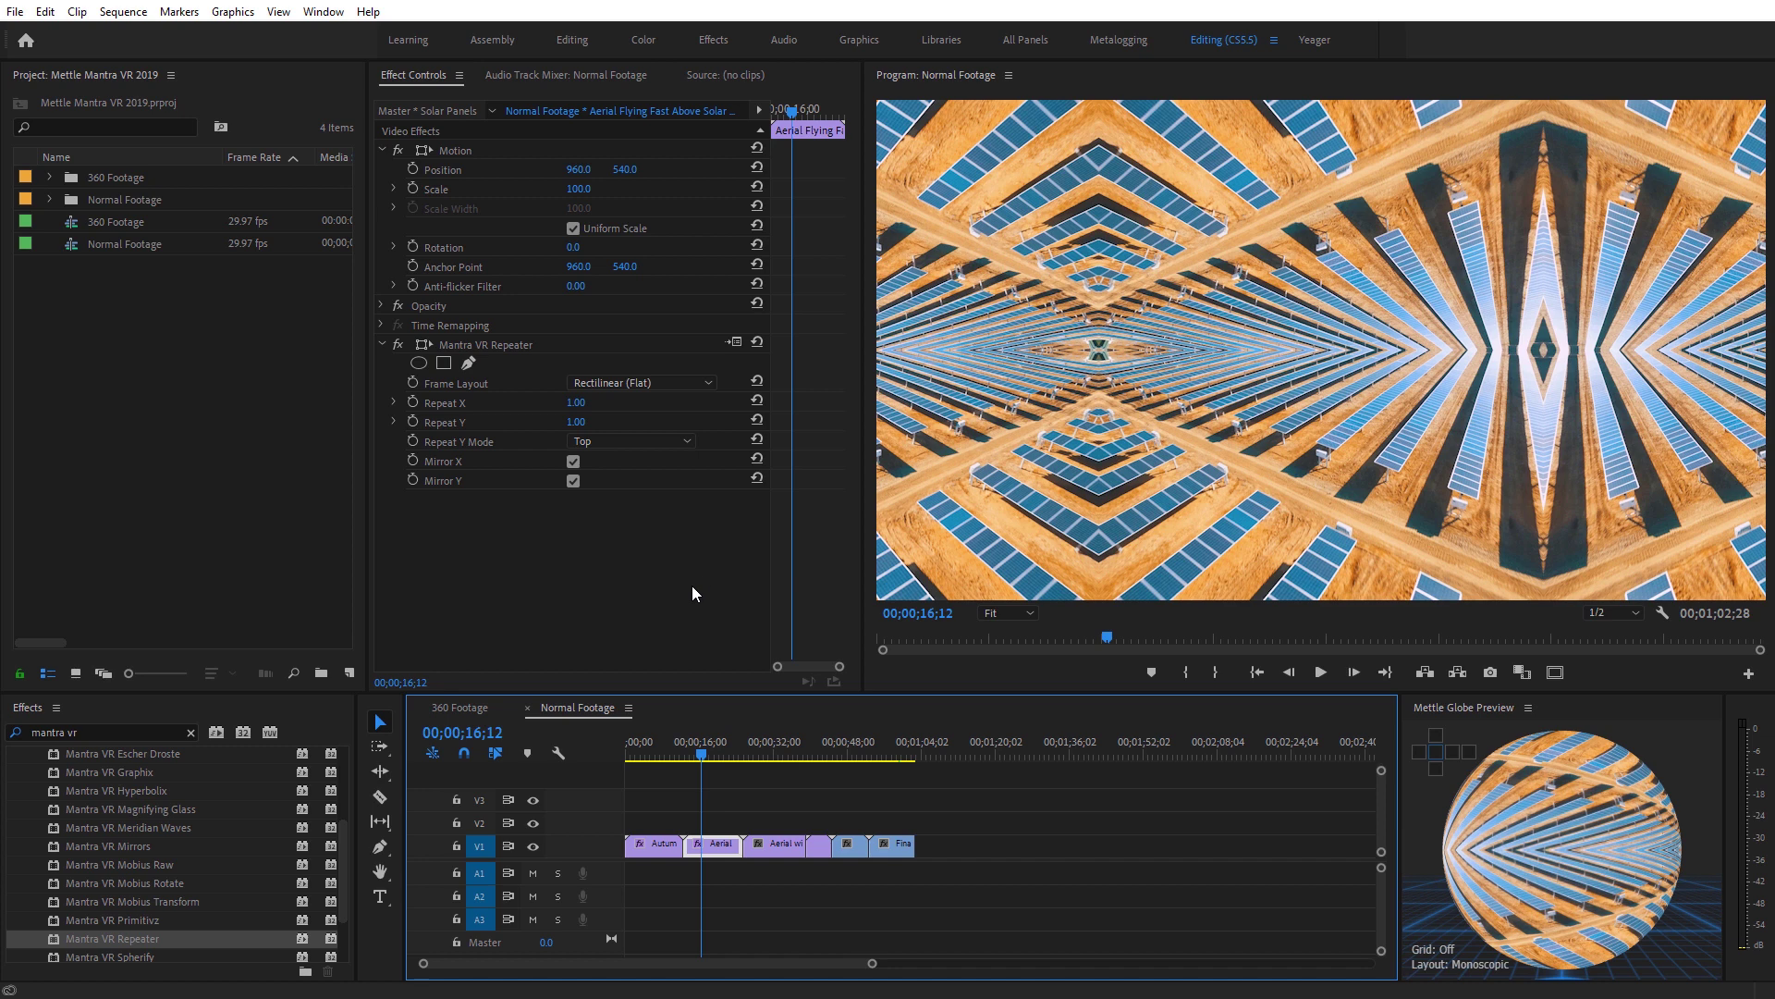
In the 360 Footage sequence, place the playhead at 00:00:06:00 and apply Mantra VR Escher Droste to the 360 Mountains clip.
click(475, 711)
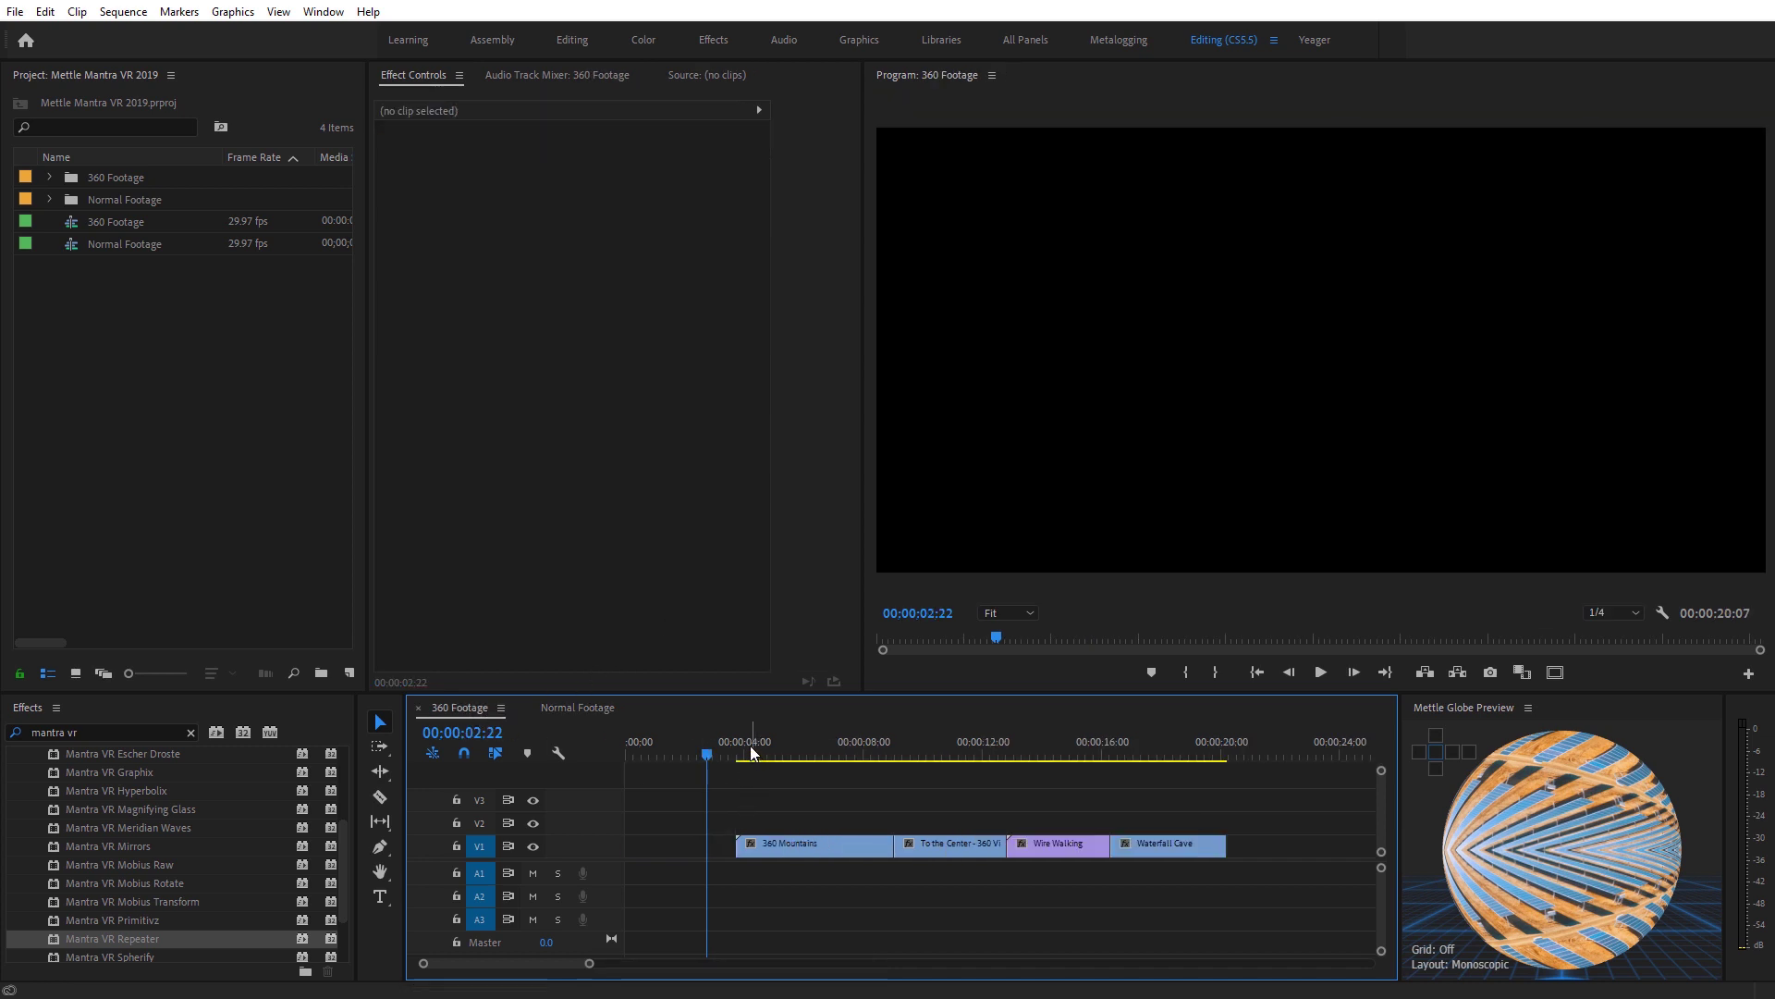
click(751, 745)
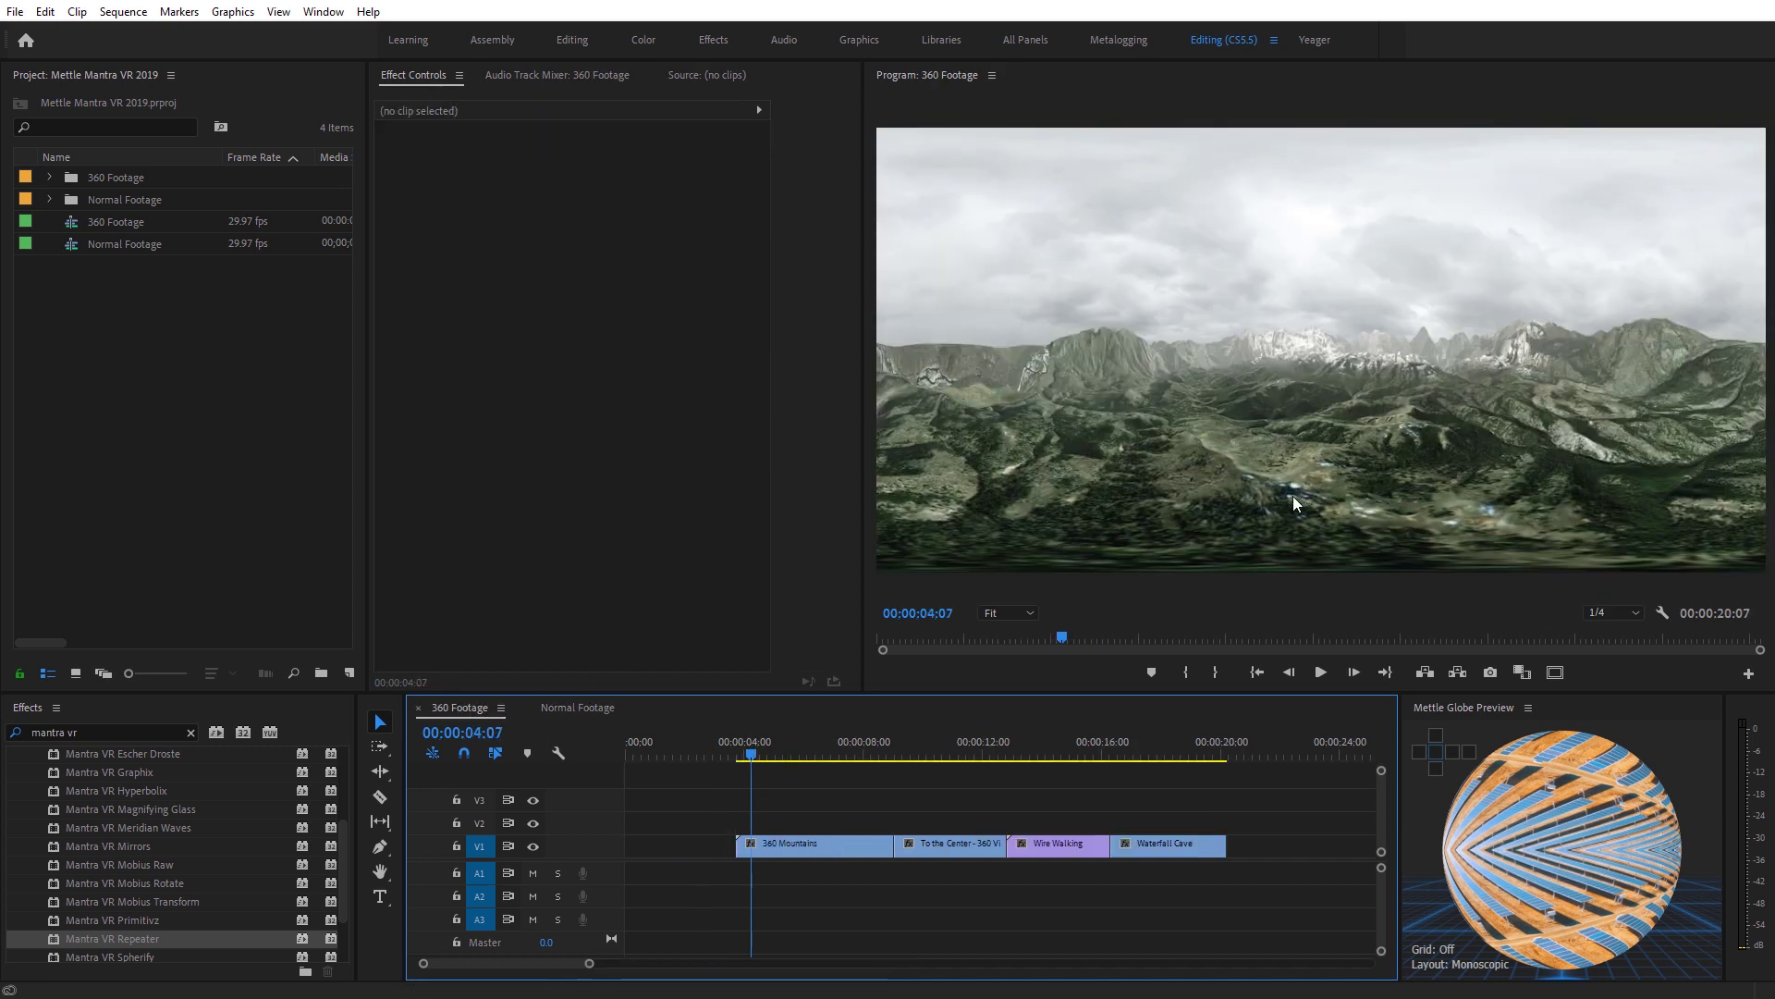
click(775, 758)
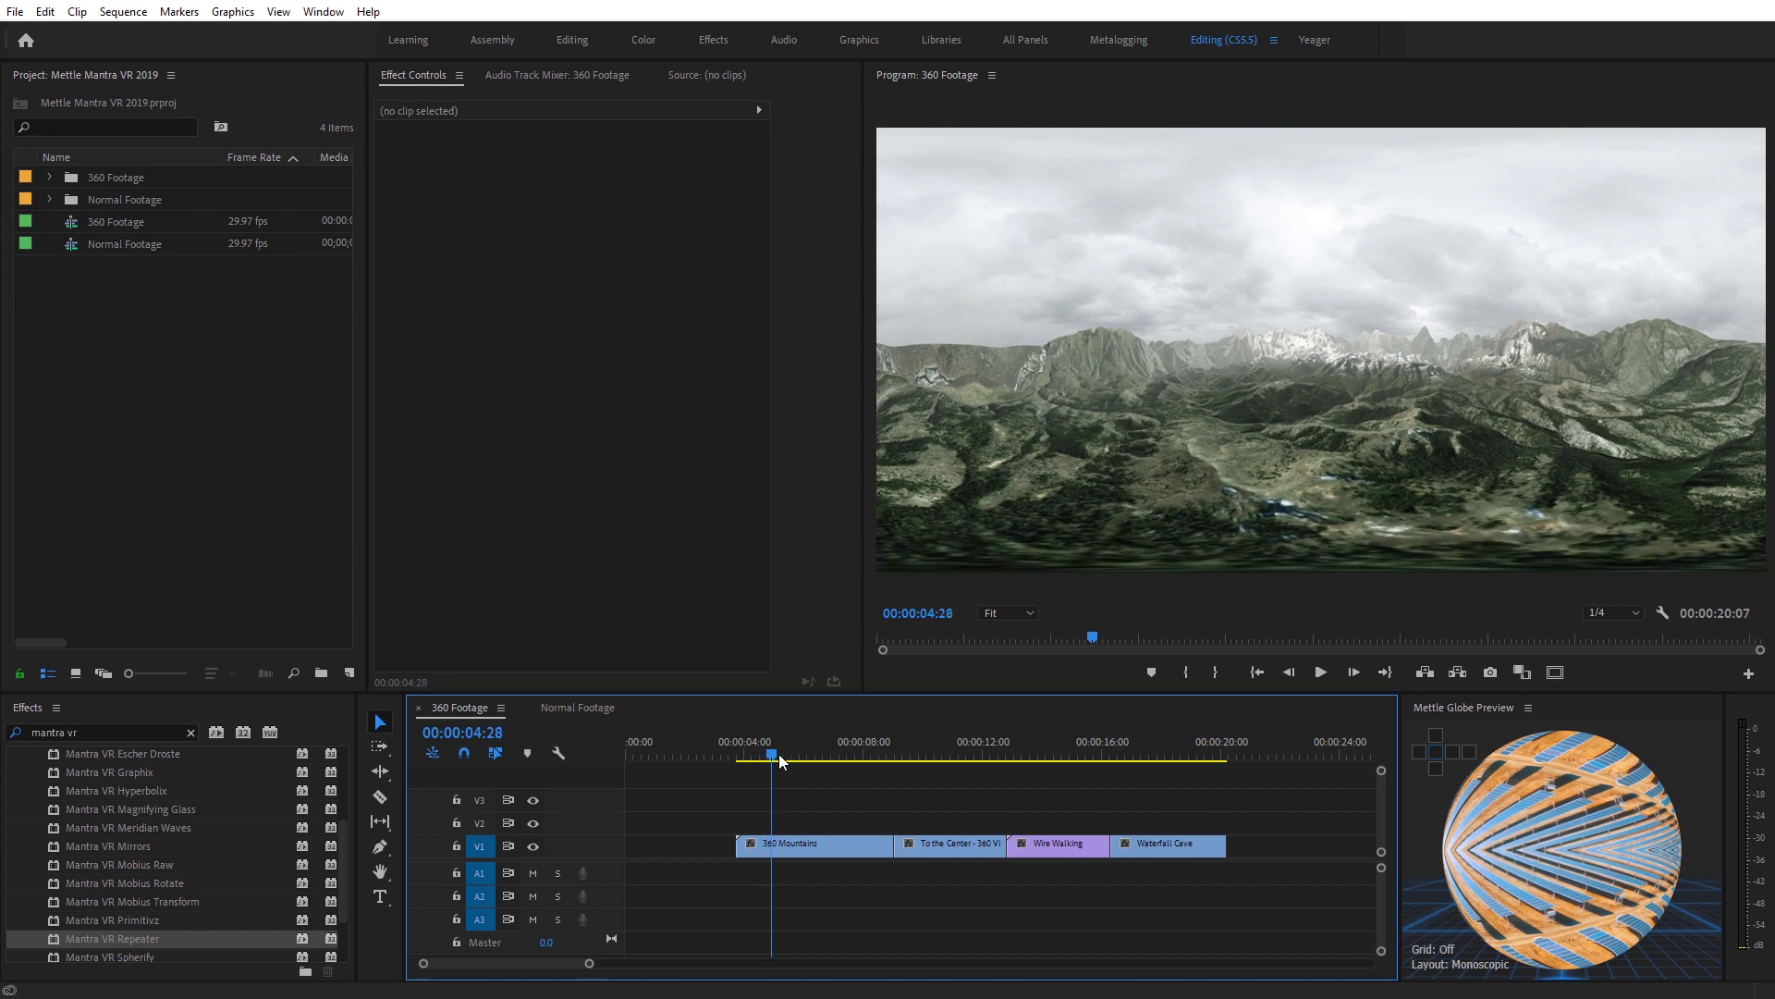
mouse_move(779, 761)
mouse_down()
mouse_move(801, 756)
mouse_move(756, 758)
mouse_move(805, 760)
mouse_up()
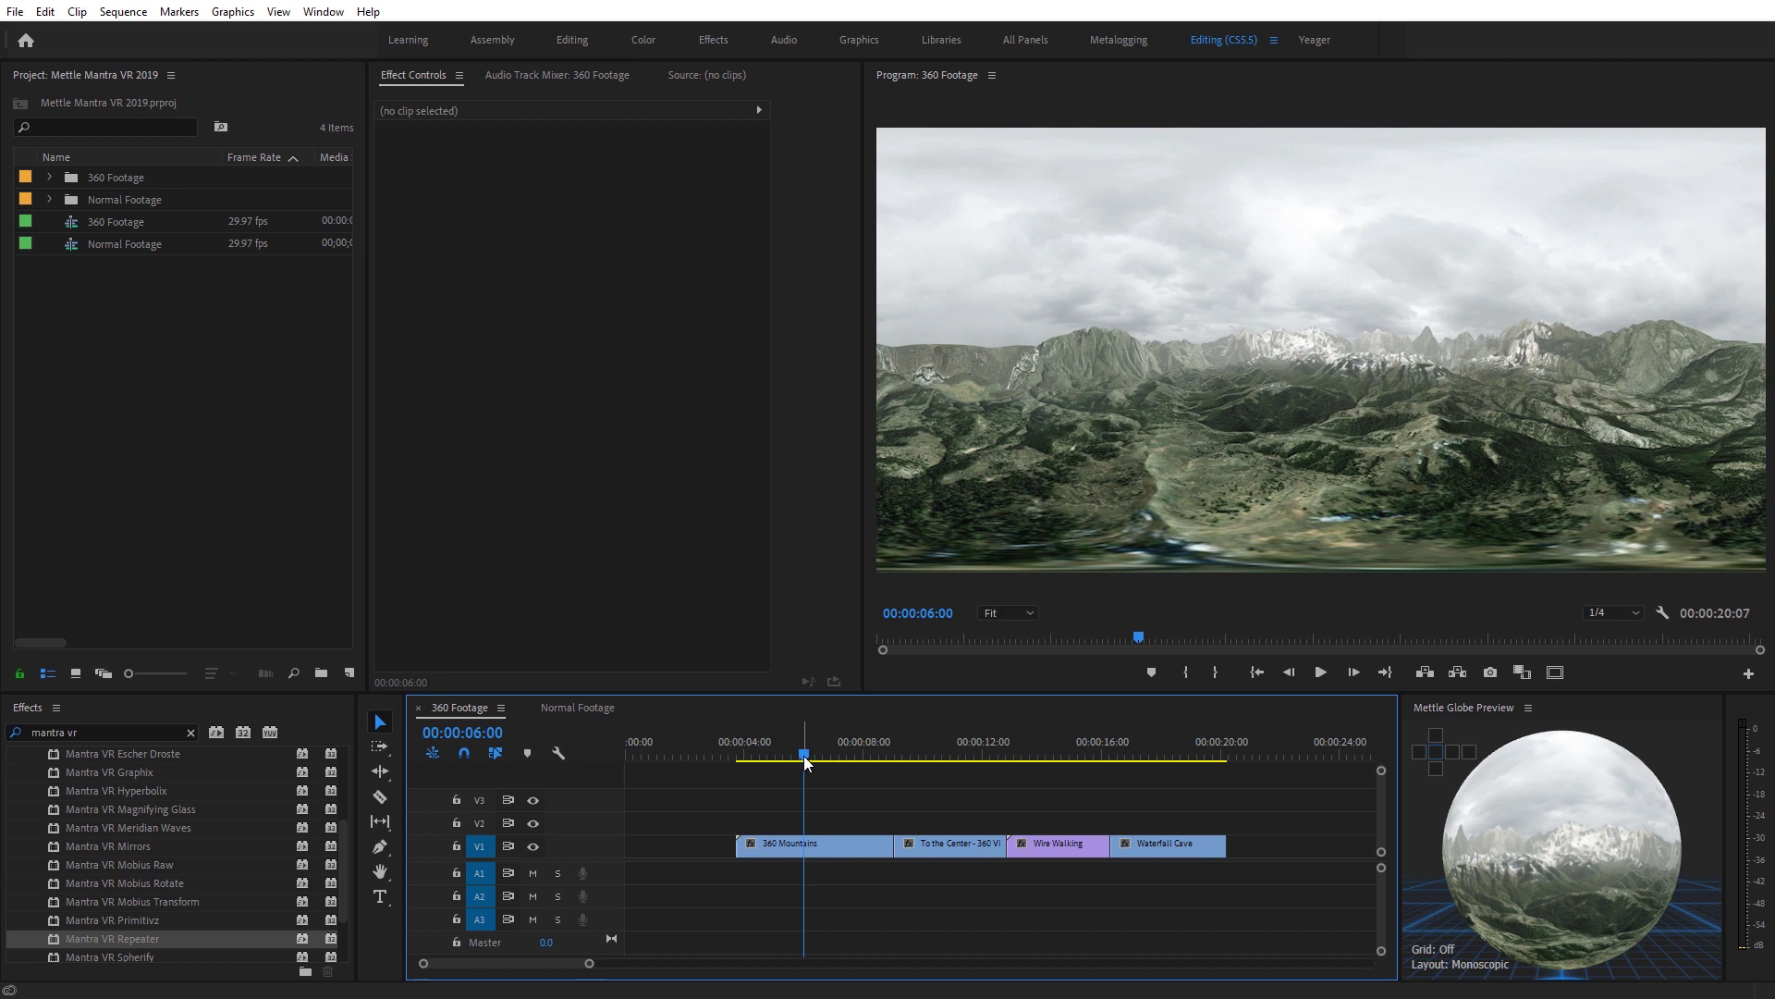
scroll(171, 848, up, 1)
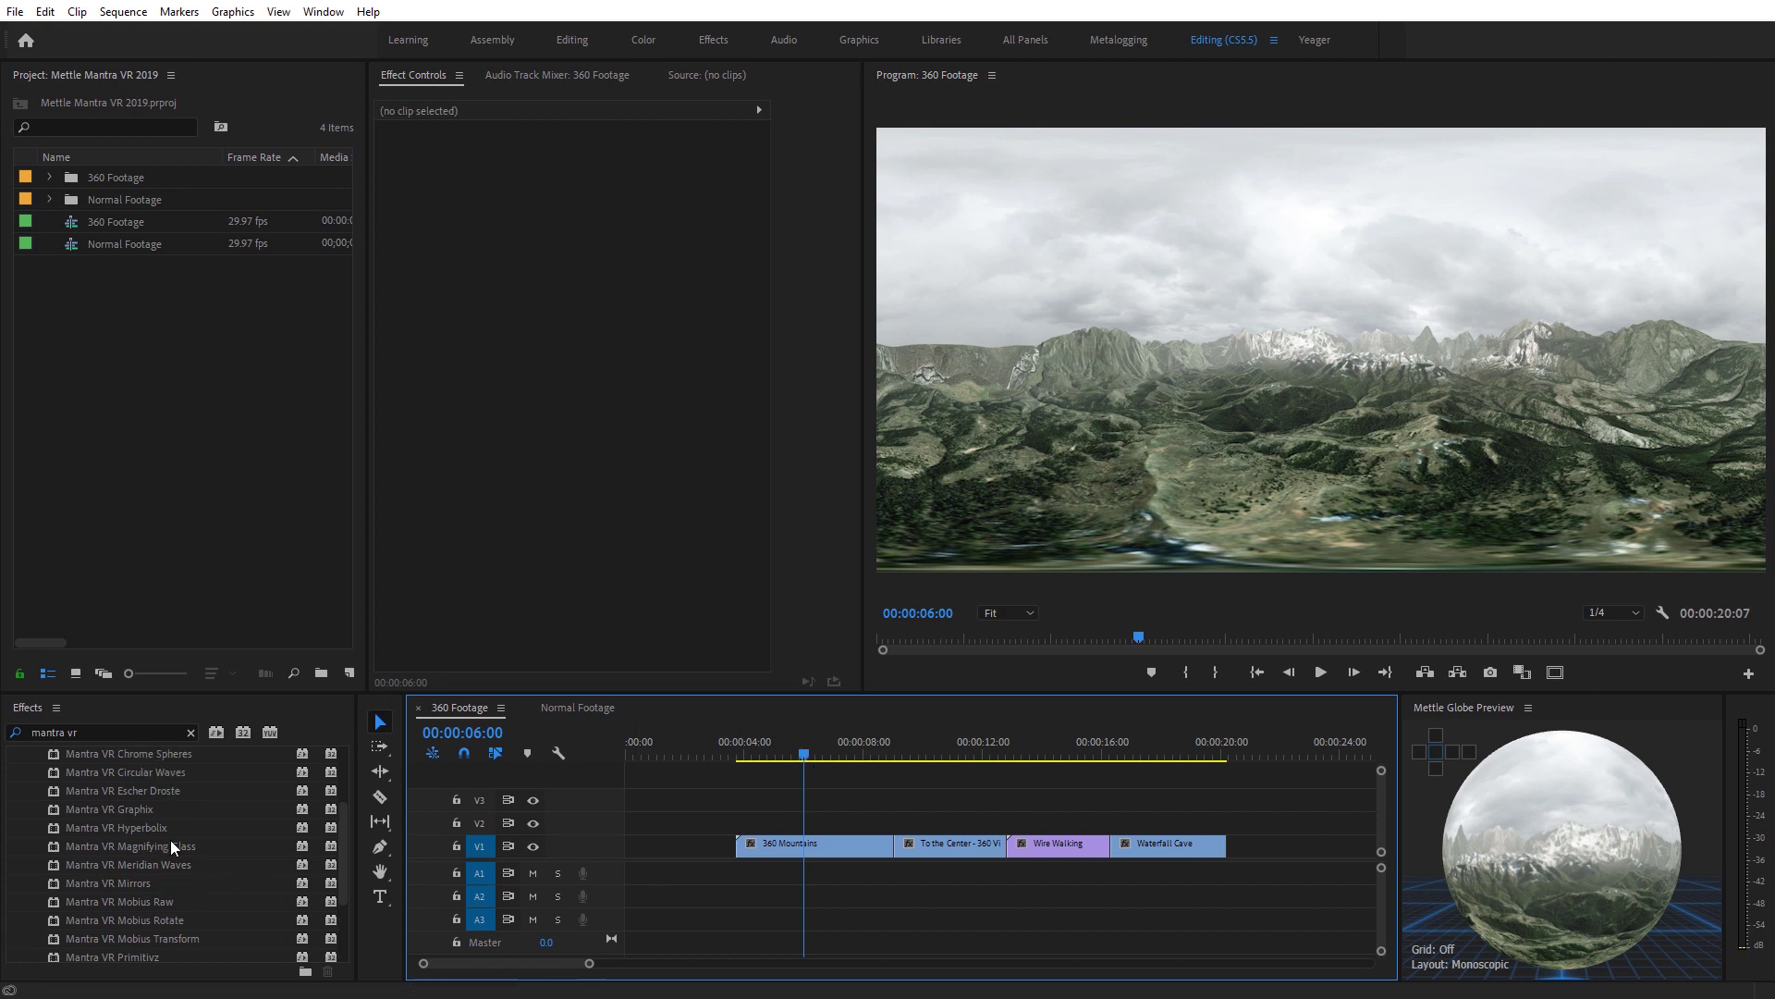
click(148, 797)
drag(268, 834, 778, 852)
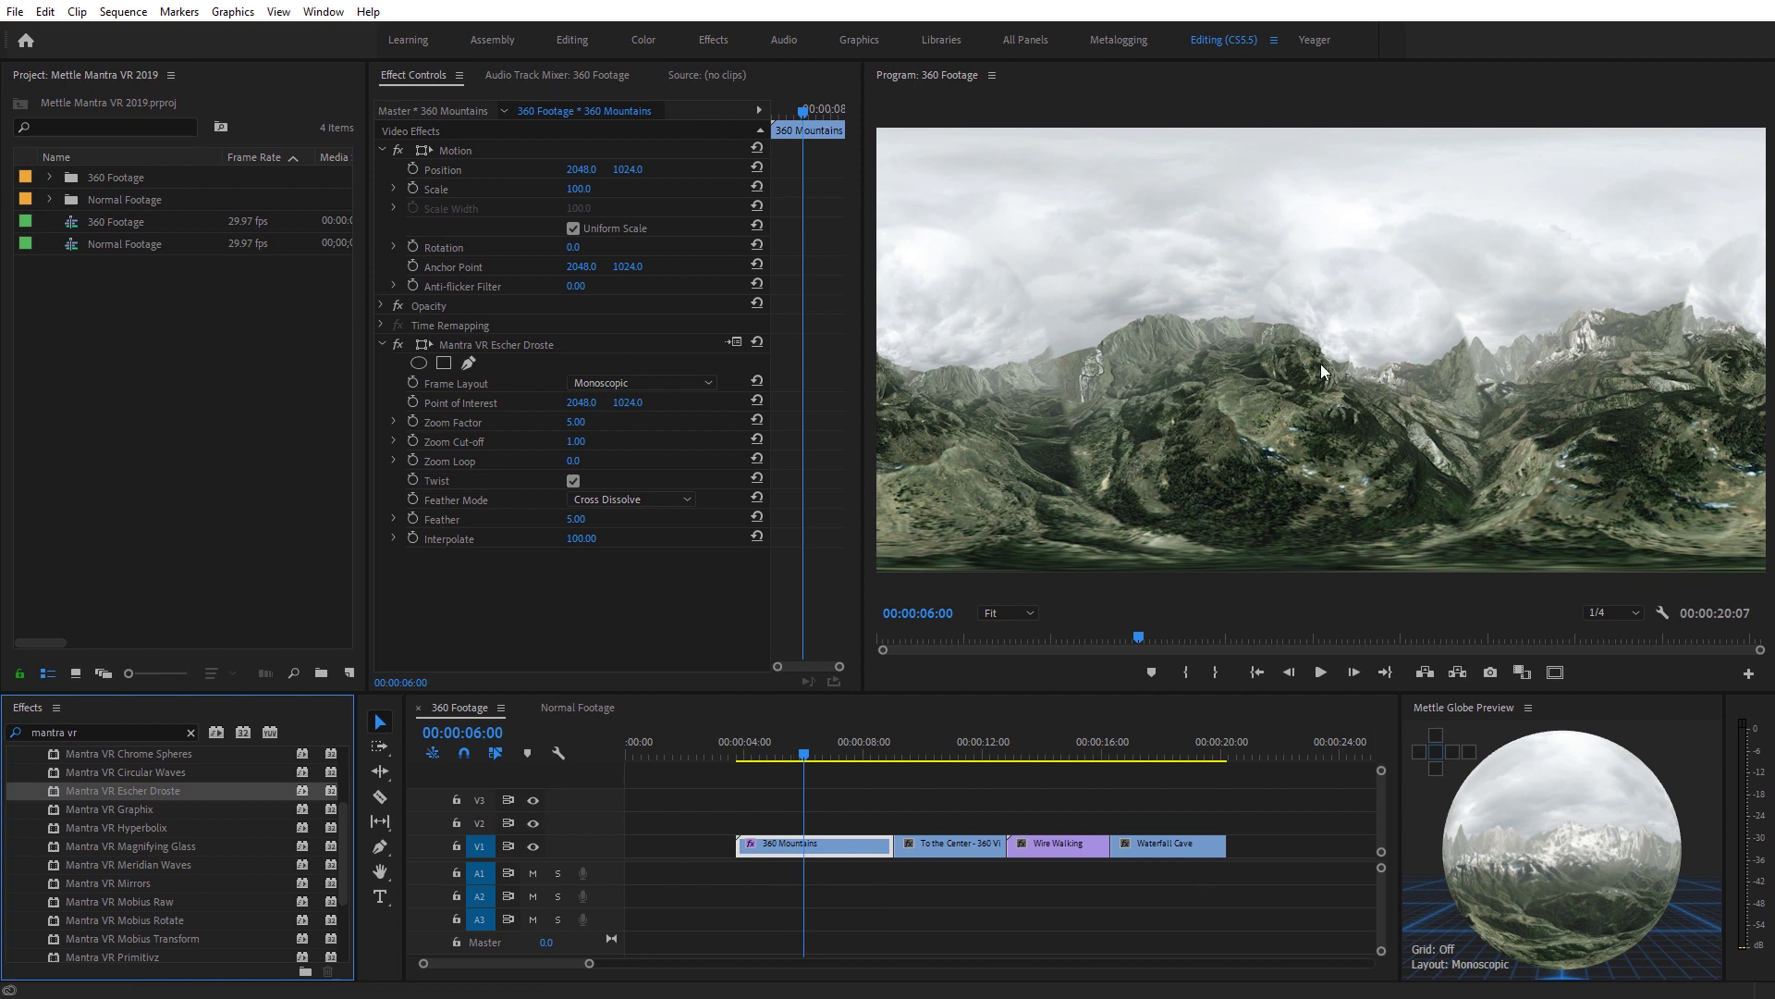
Set the Escher Droste's Zoom Factor to -2, reduce its Zoom Cut-off and set the Zoom Loop to -2x-13.0°.
drag(575, 428, 569, 432)
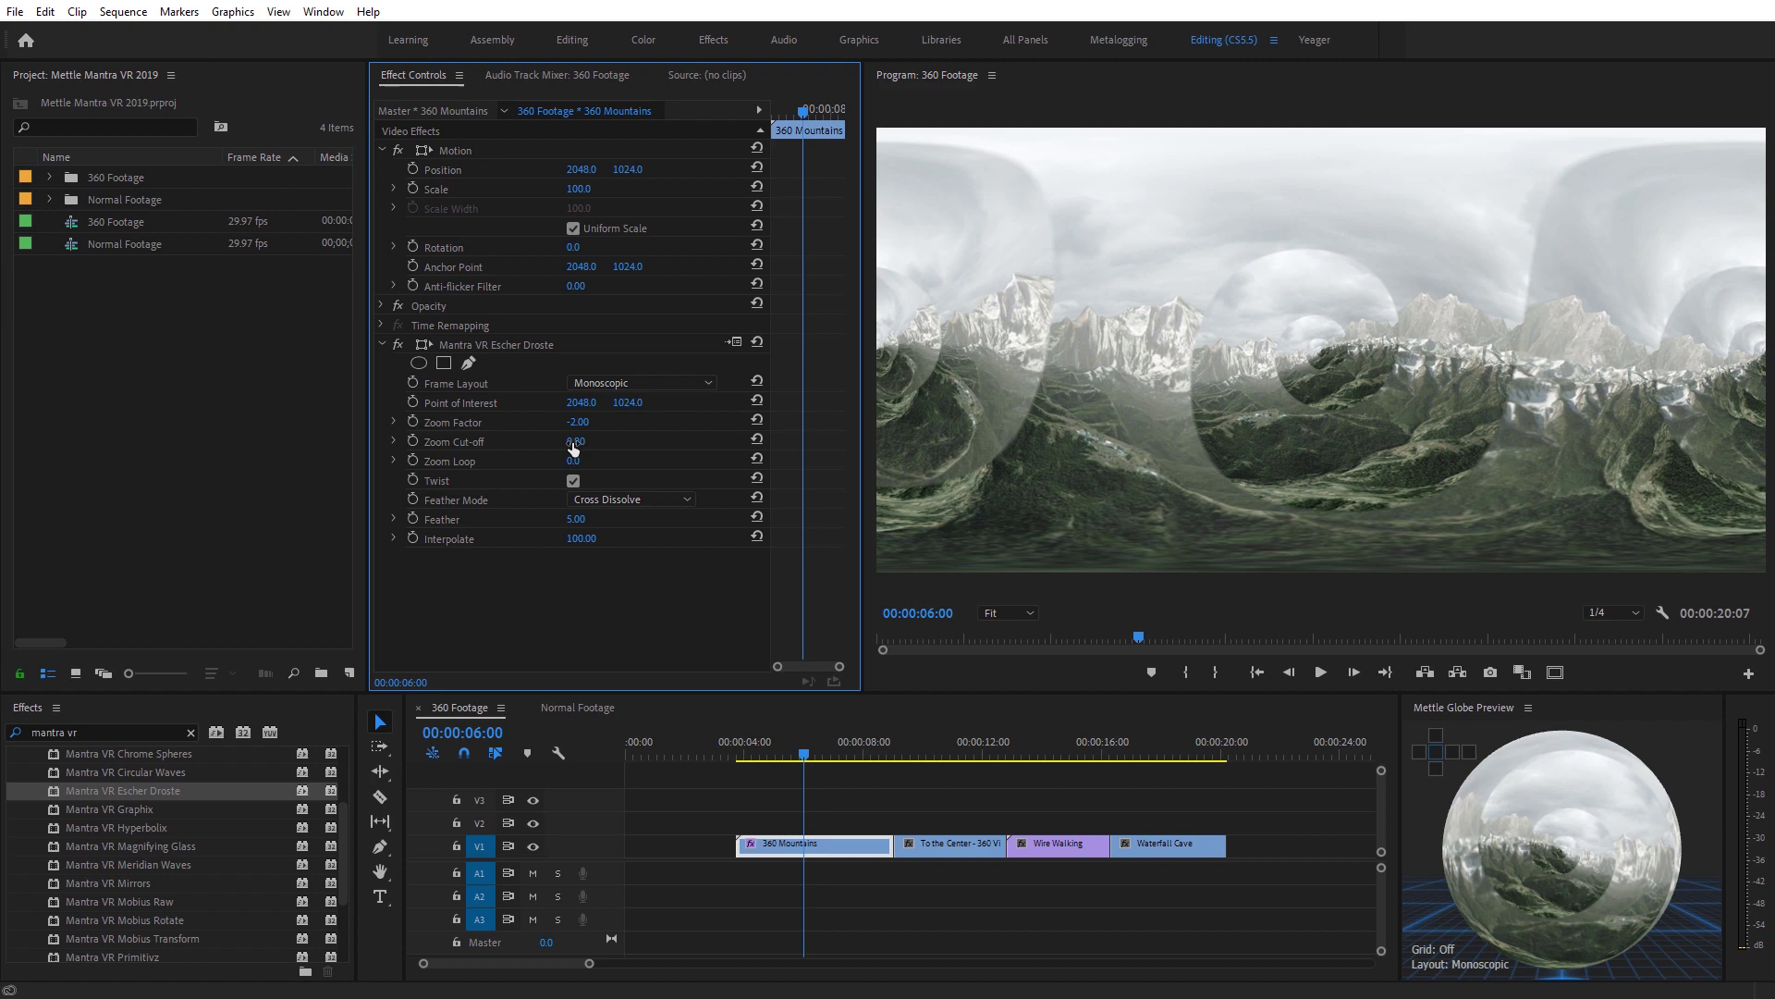
drag(573, 449, 573, 450)
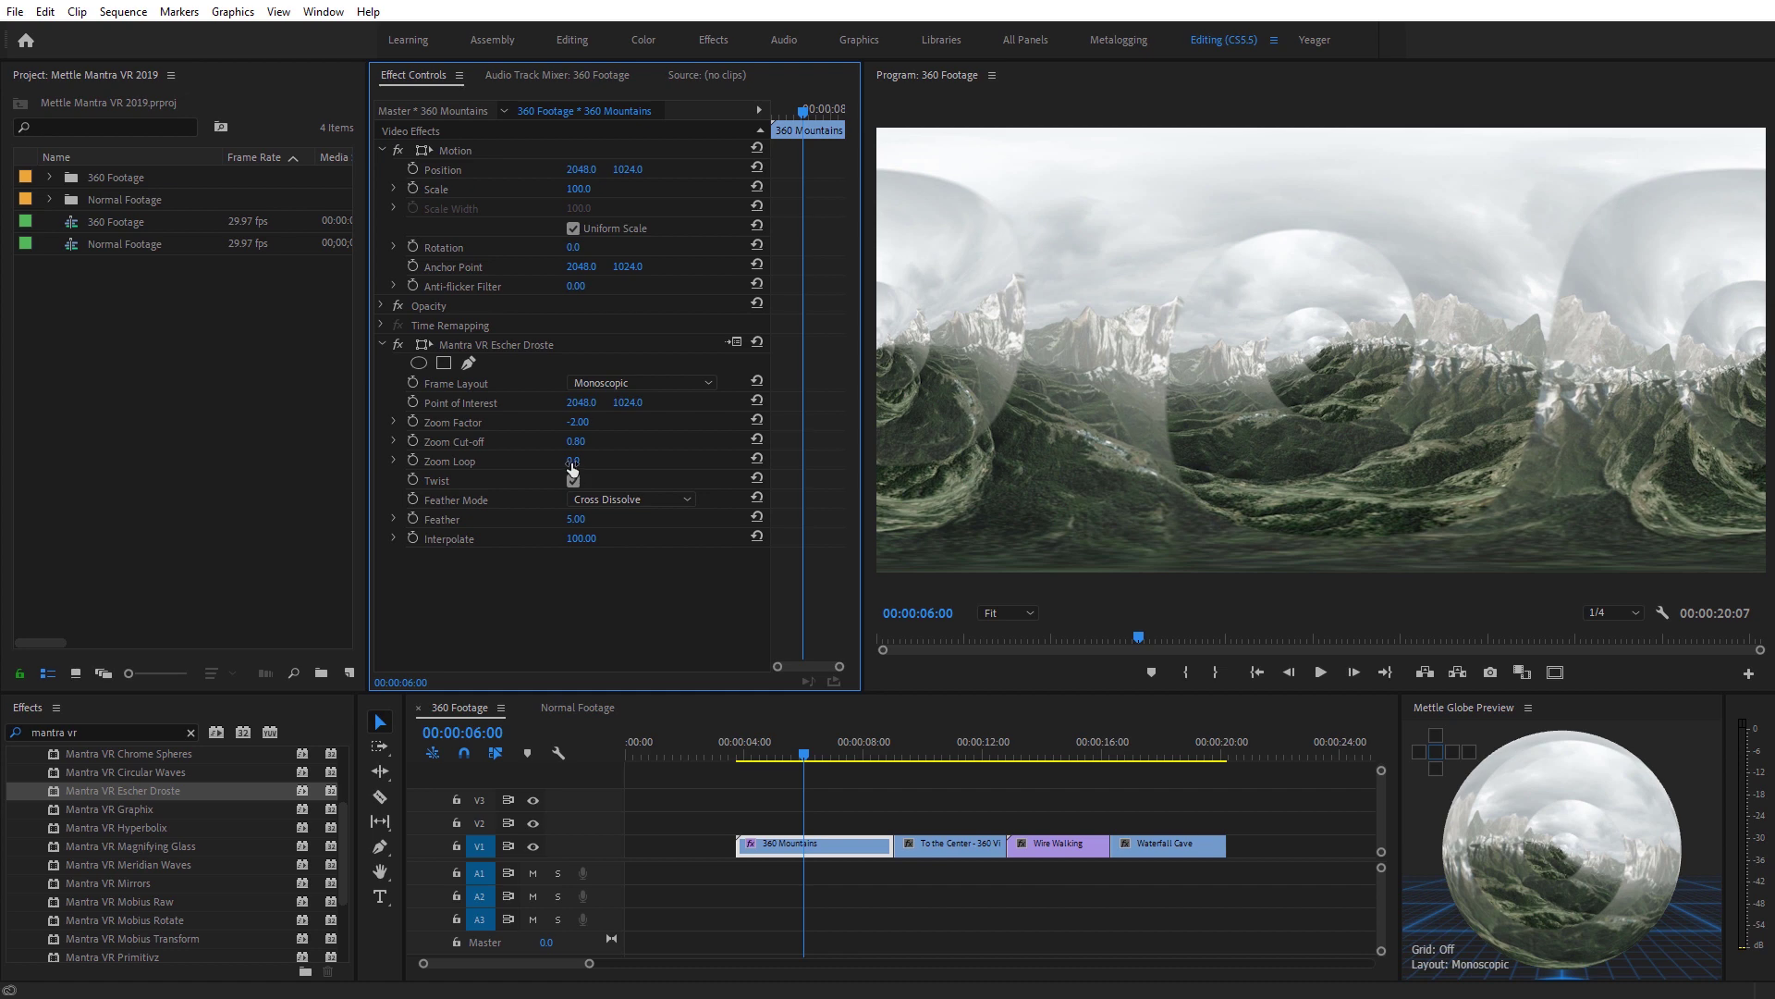
drag(572, 469, 10, 545)
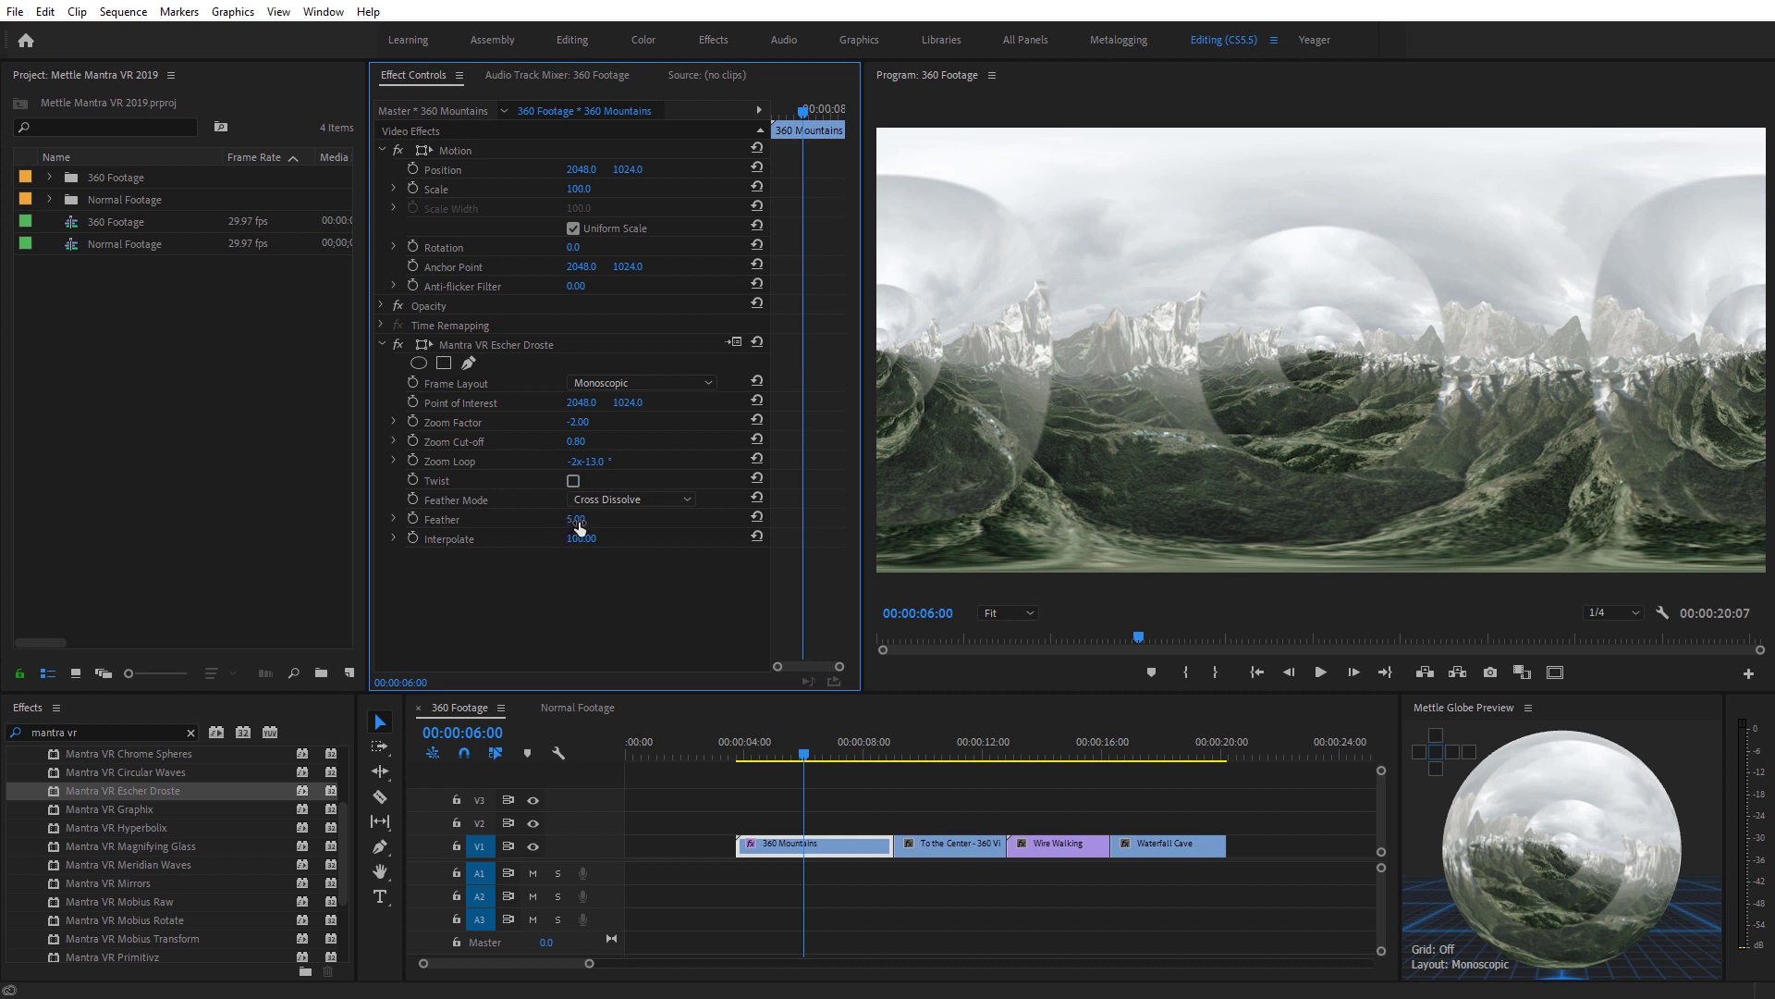
Try Escher Droste feathering with Cross Dissolve at Feather 38 and Interpolation at Feather 67, ending back on Cross Dissolve.
drag(578, 527, 610, 523)
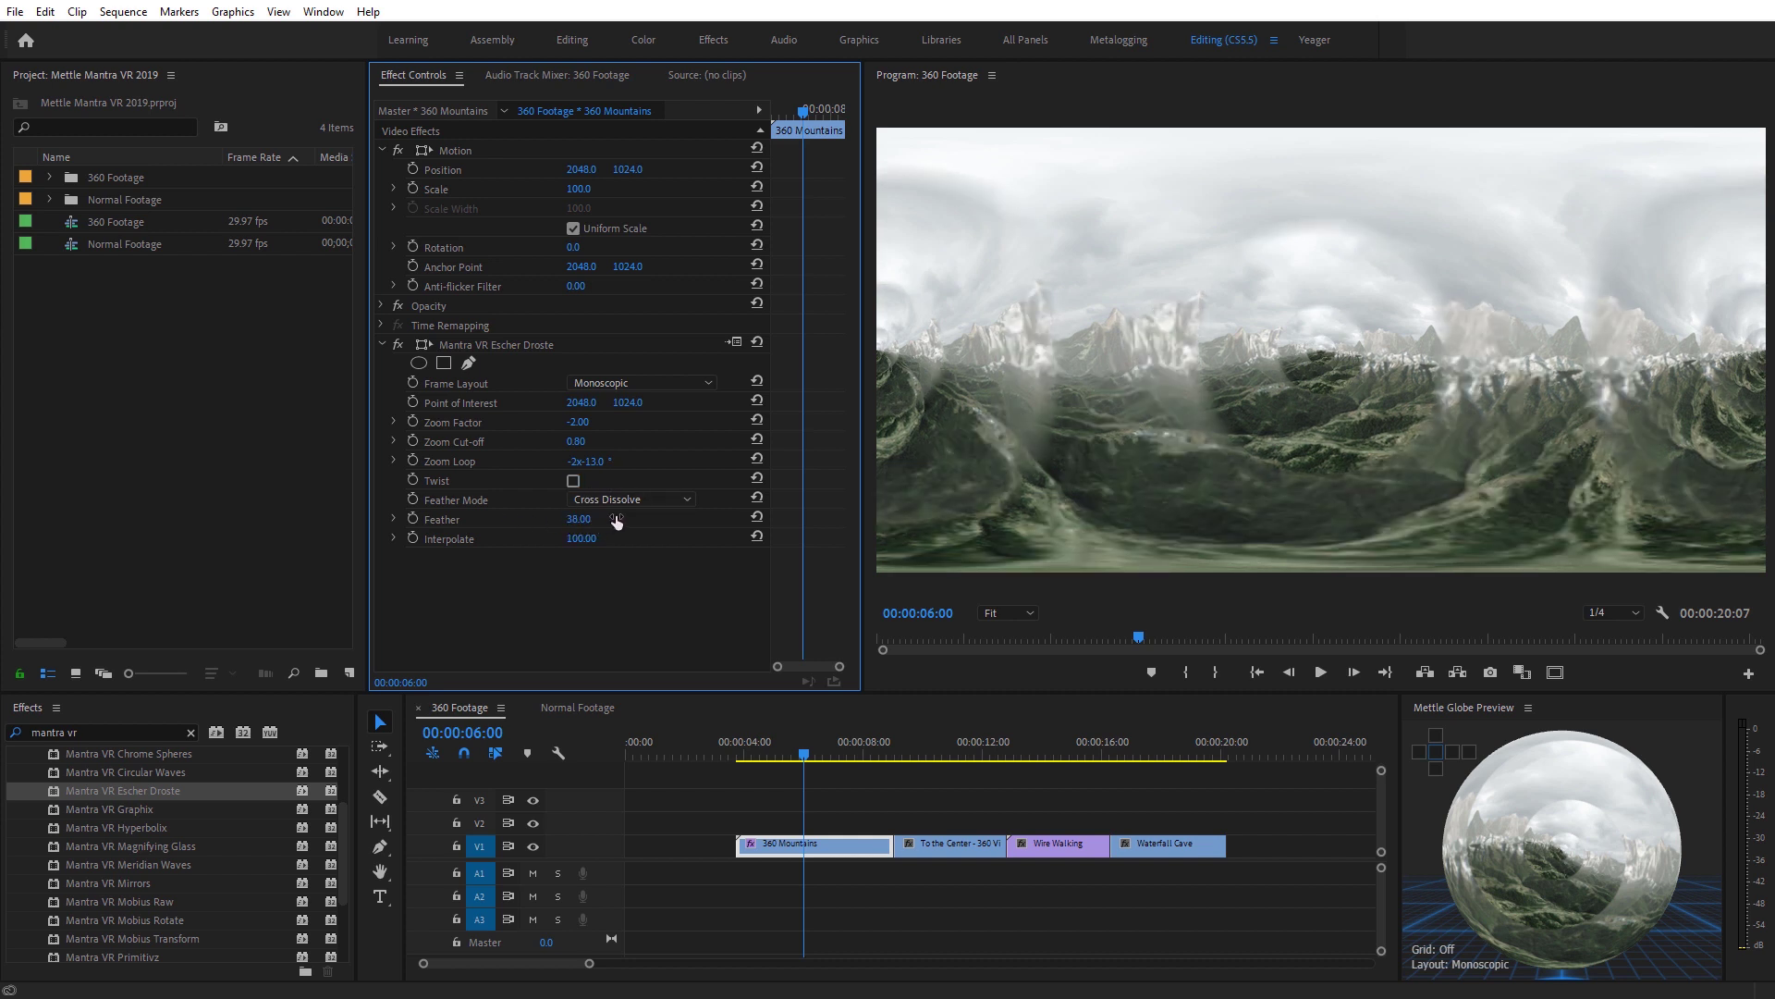
click(583, 501)
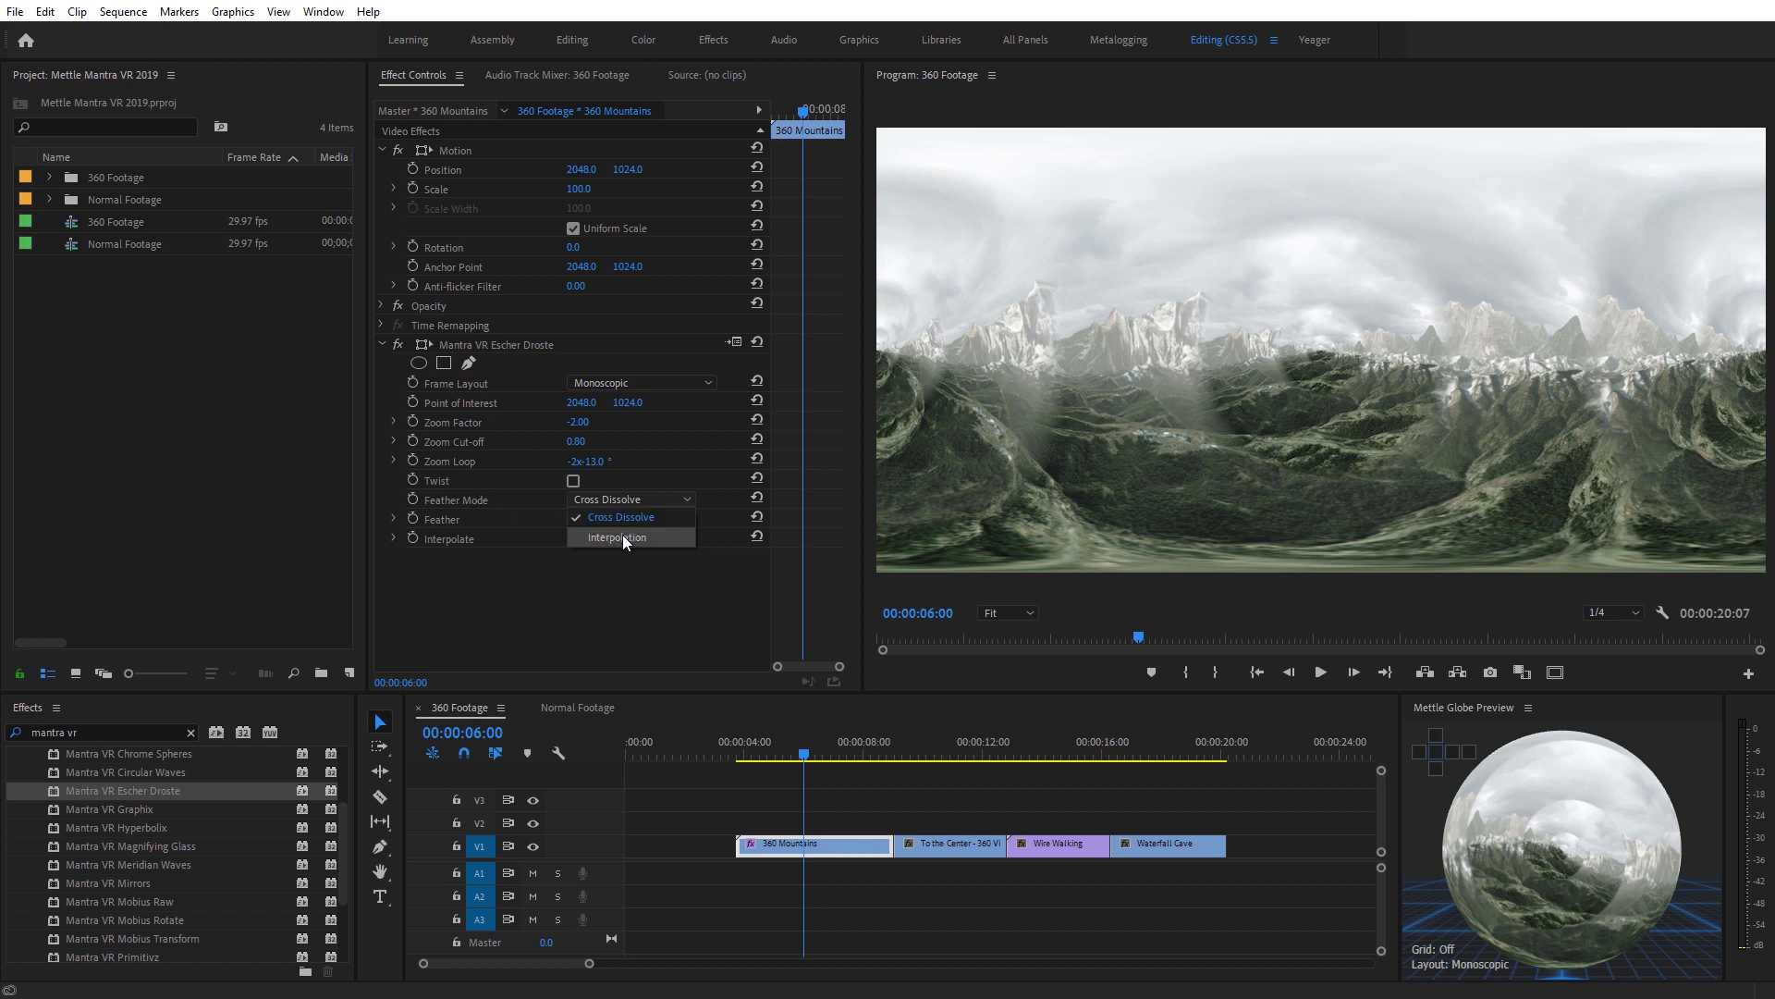
click(623, 536)
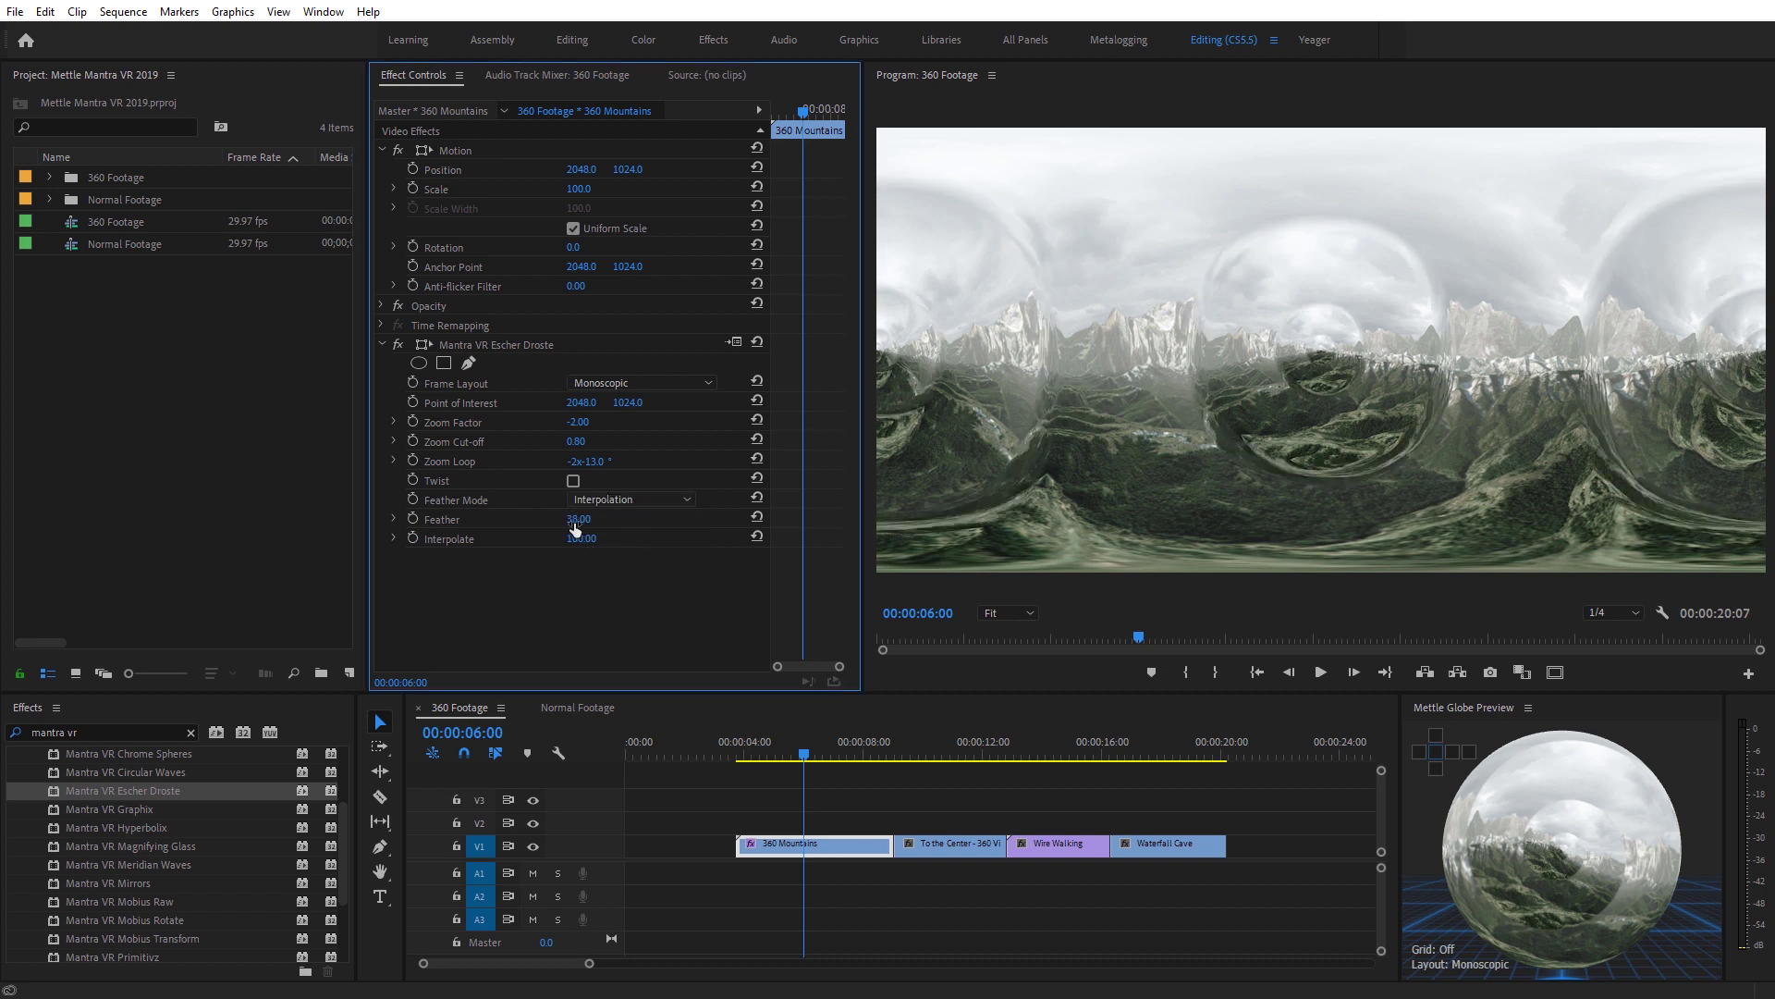
drag(575, 522, 711, 525)
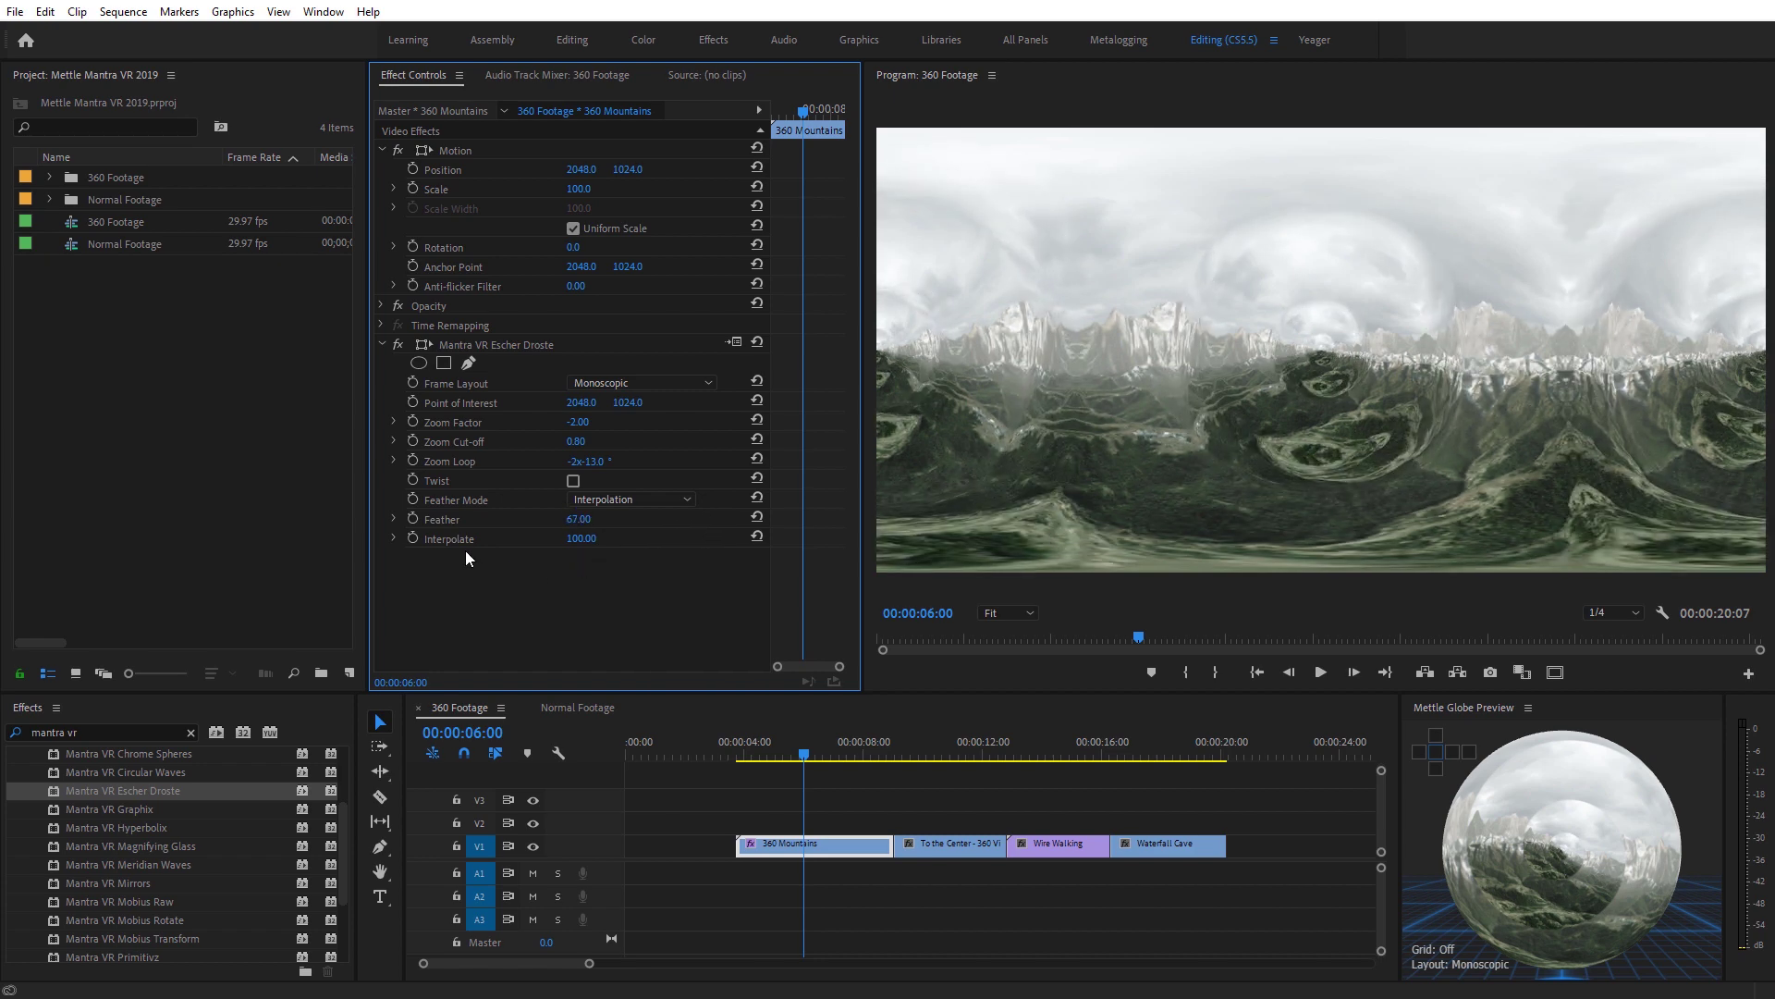
mouse_move(583, 545)
mouse_down()
mouse_move(471, 566)
mouse_move(577, 548)
mouse_up()
click(585, 498)
click(599, 518)
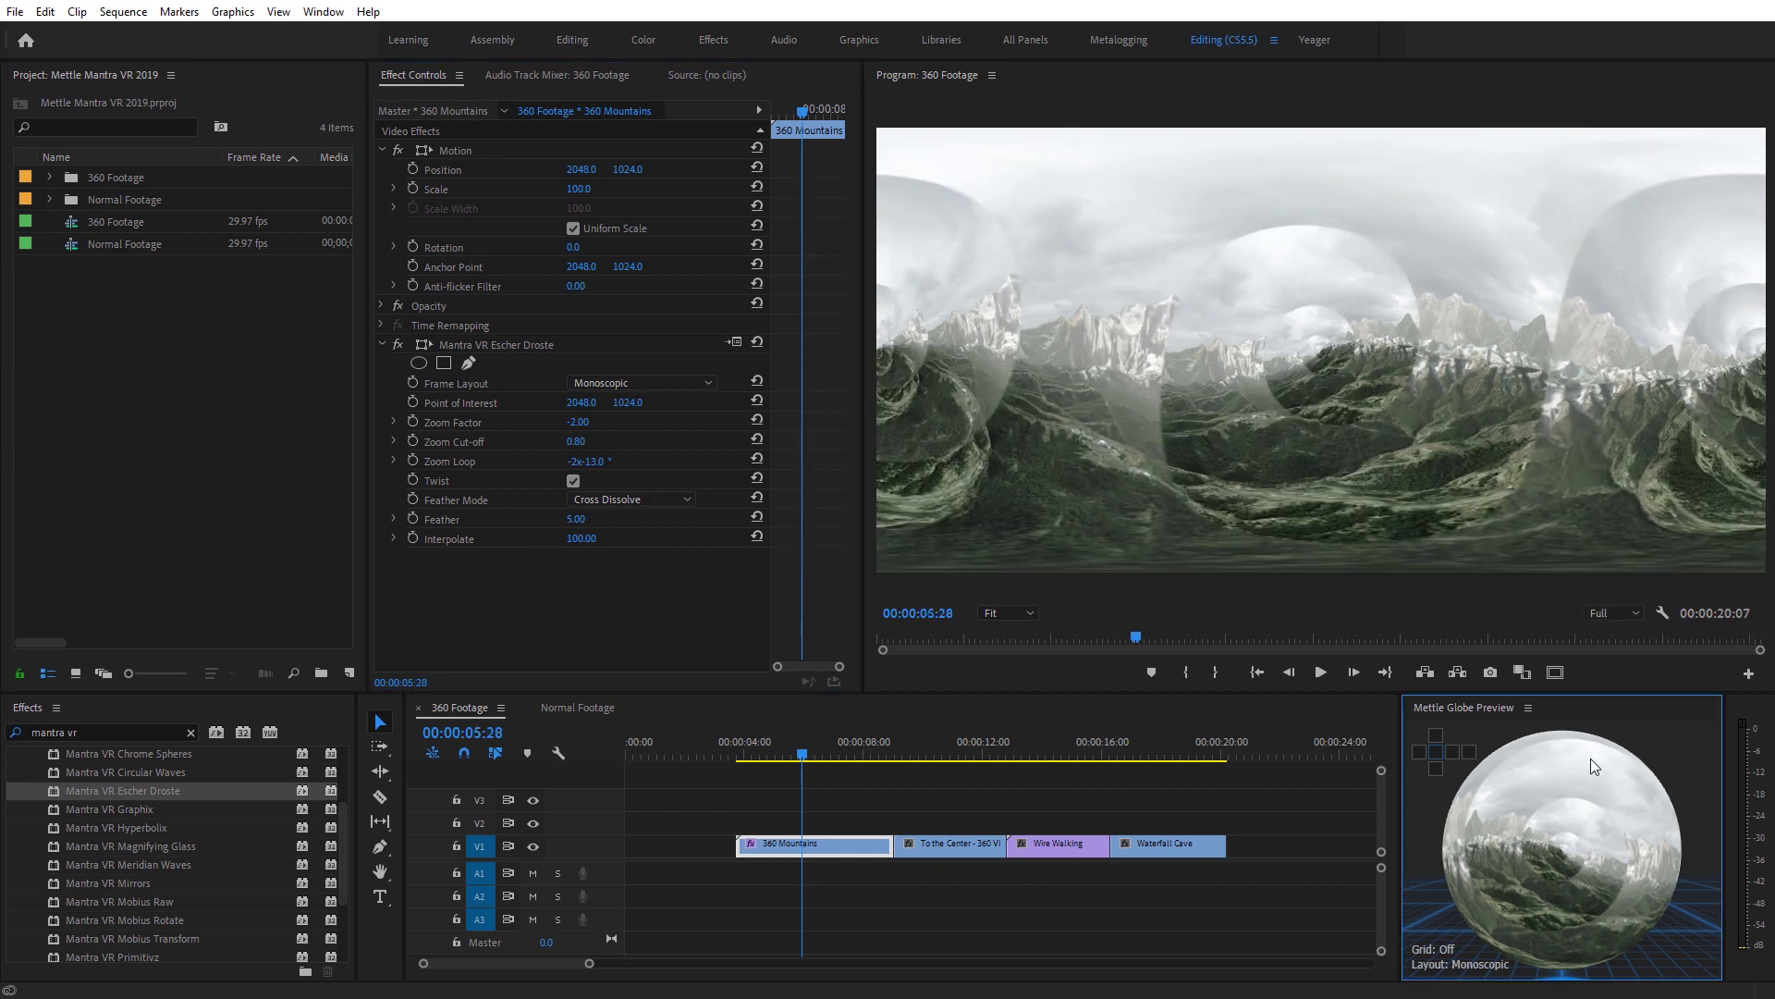
Inspect the Escher Droste result in an enlarged Mettle Globe Preview, moving inside the sphere and looking around.
key(grave)
scroll(925, 560, up, 5)
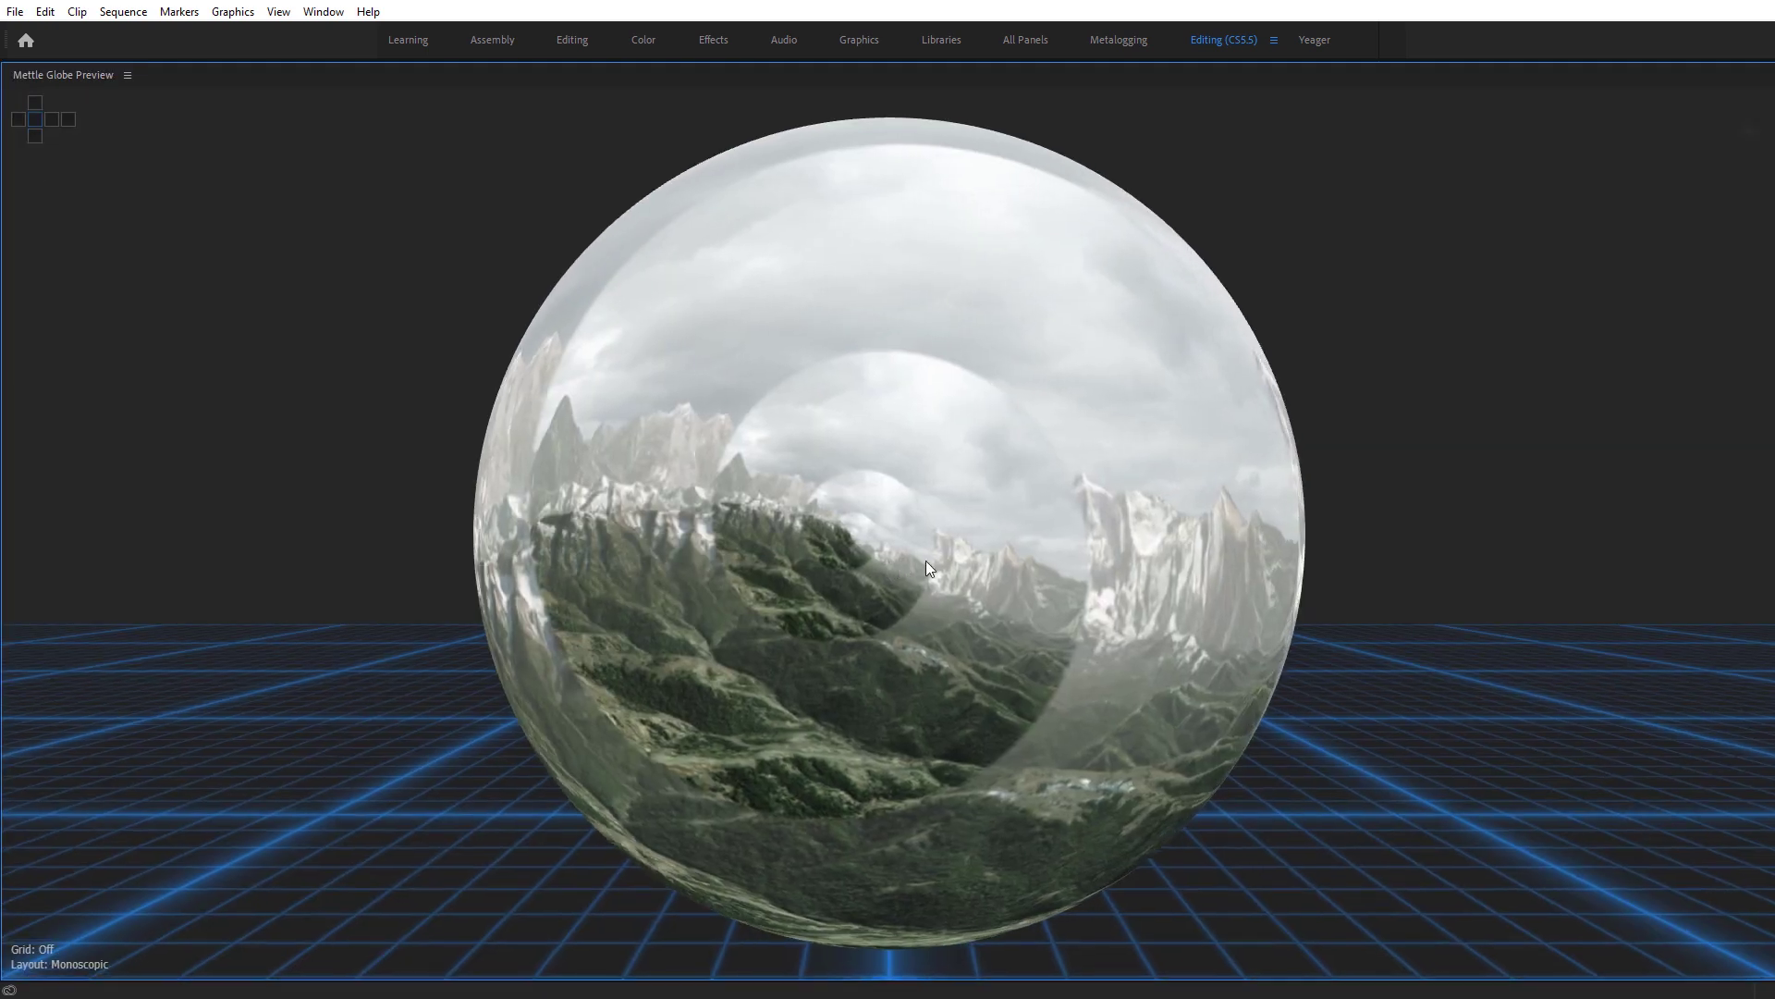
drag(925, 560, 757, 536)
drag(1006, 599, 971, 537)
key(grave)
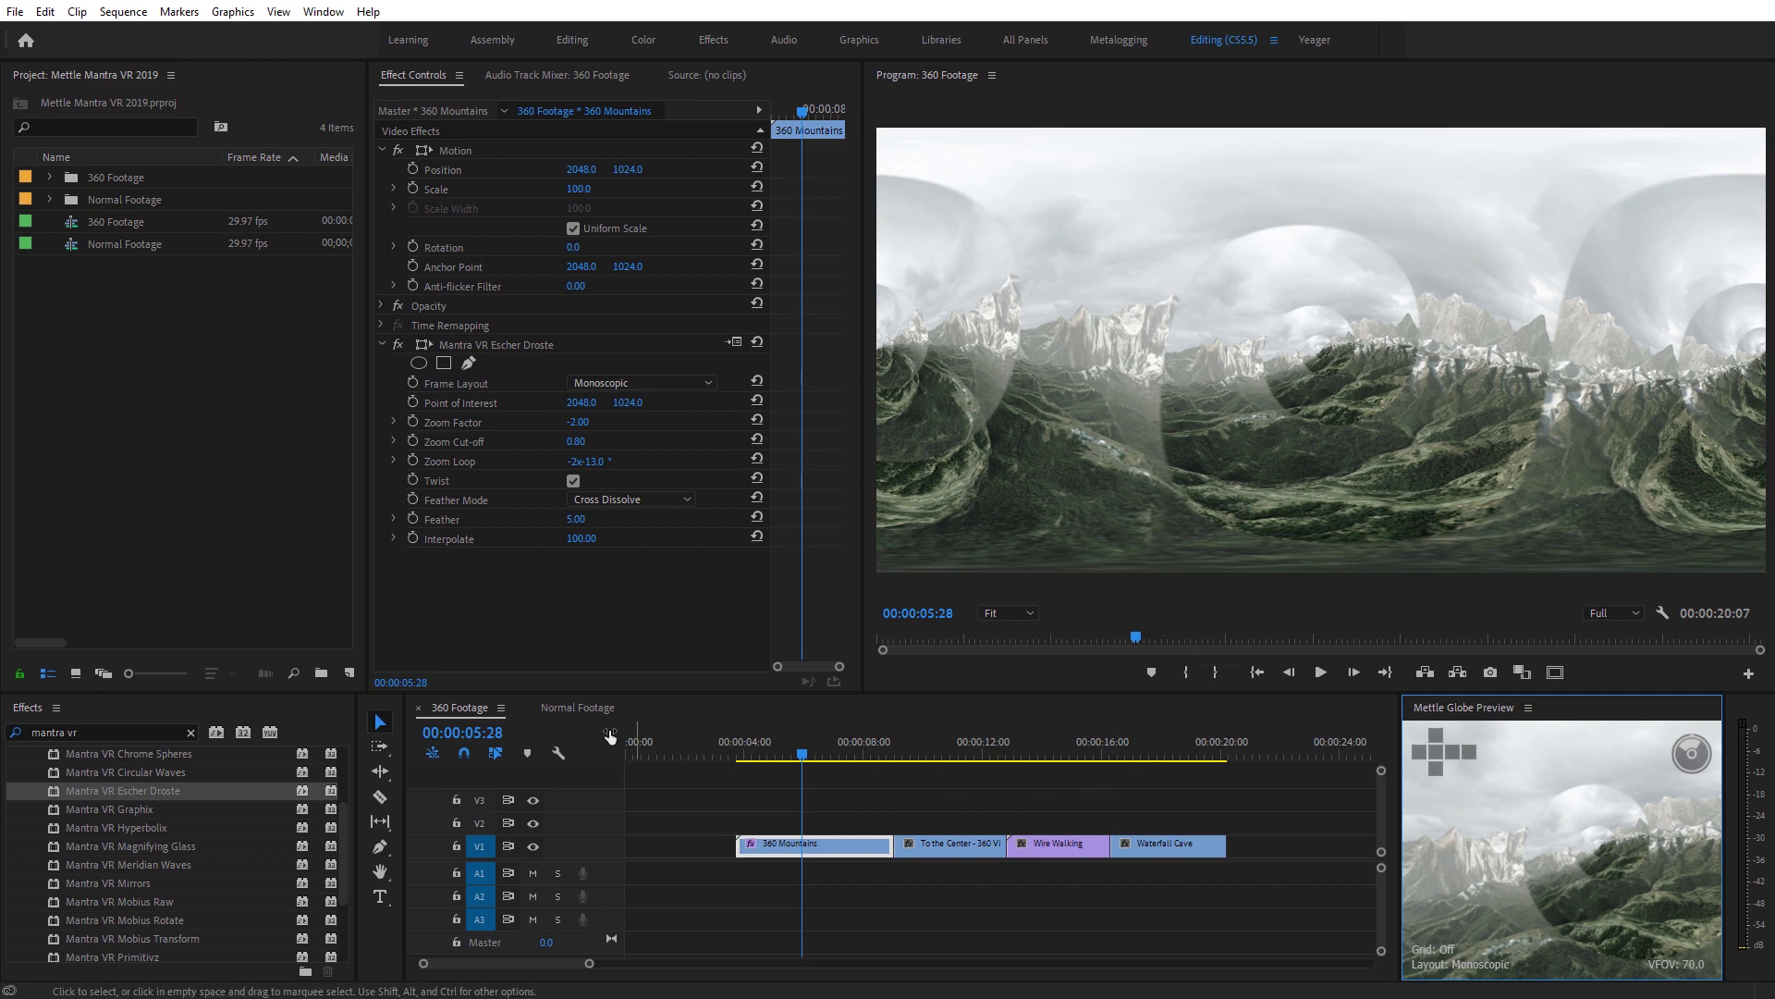
In the Normal Footage sequence, place the playhead at 00;00;29;23 and apply Mantra VR Escher Droste to the aerial clouds clip.
click(564, 710)
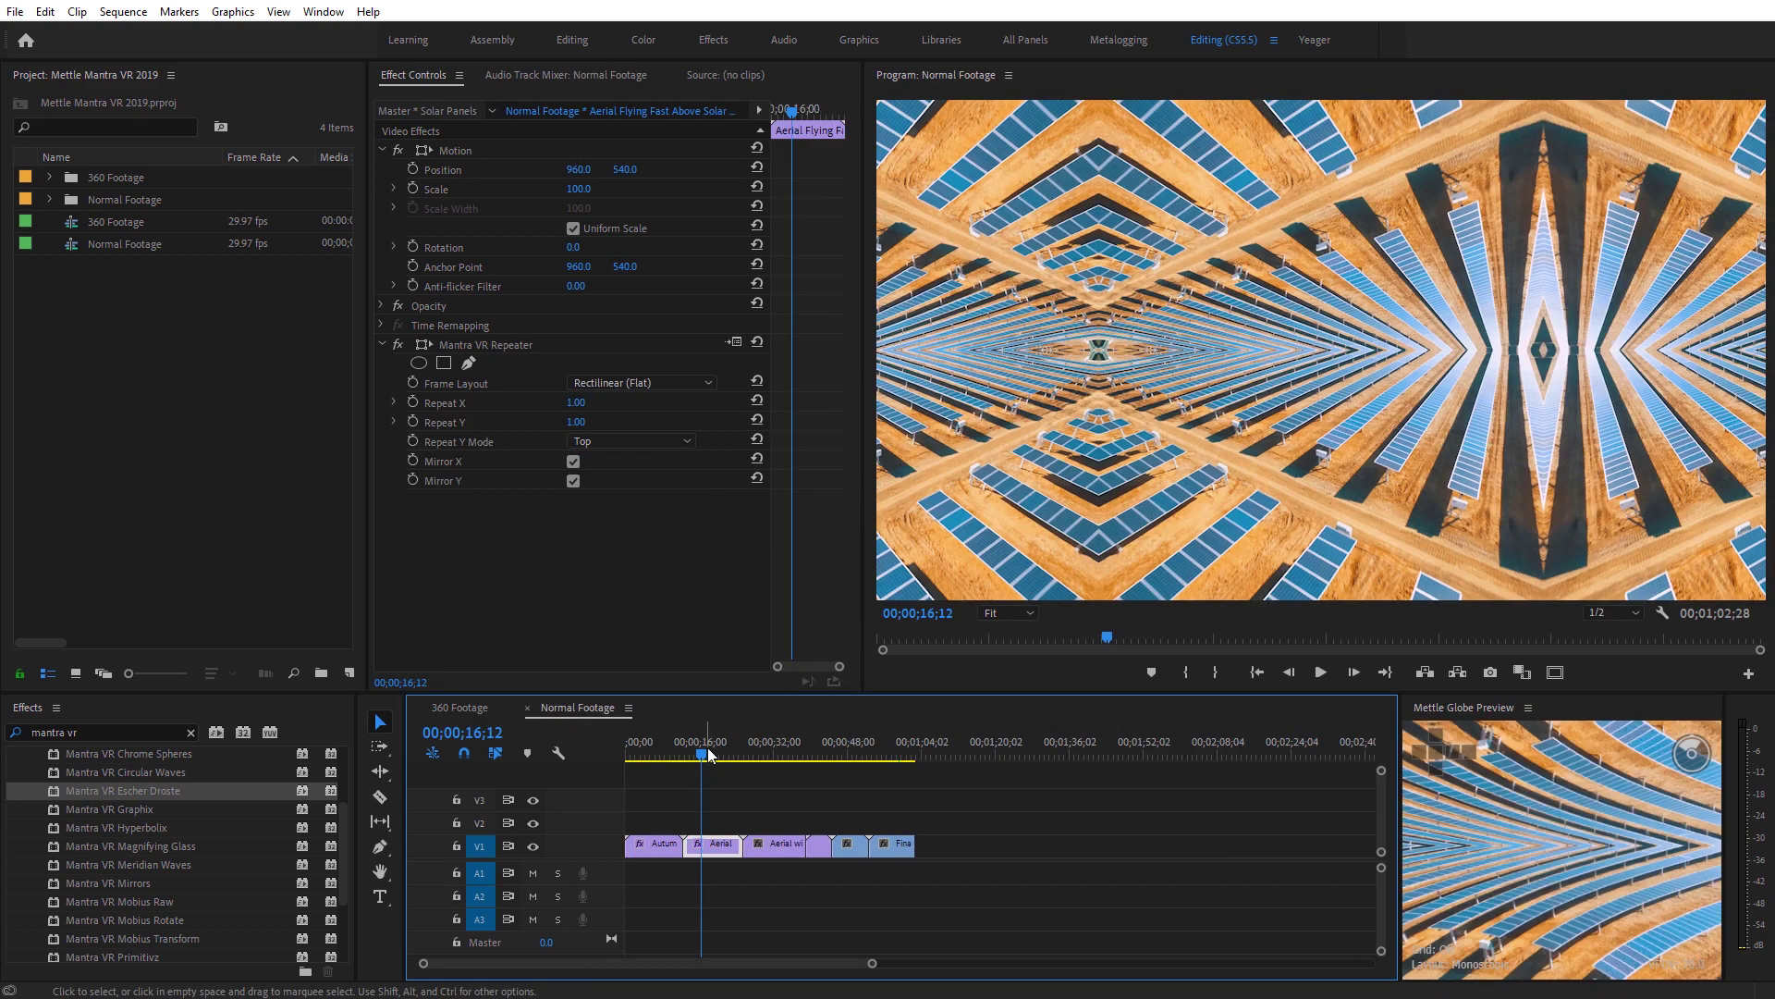
drag(703, 757, 764, 753)
click(775, 843)
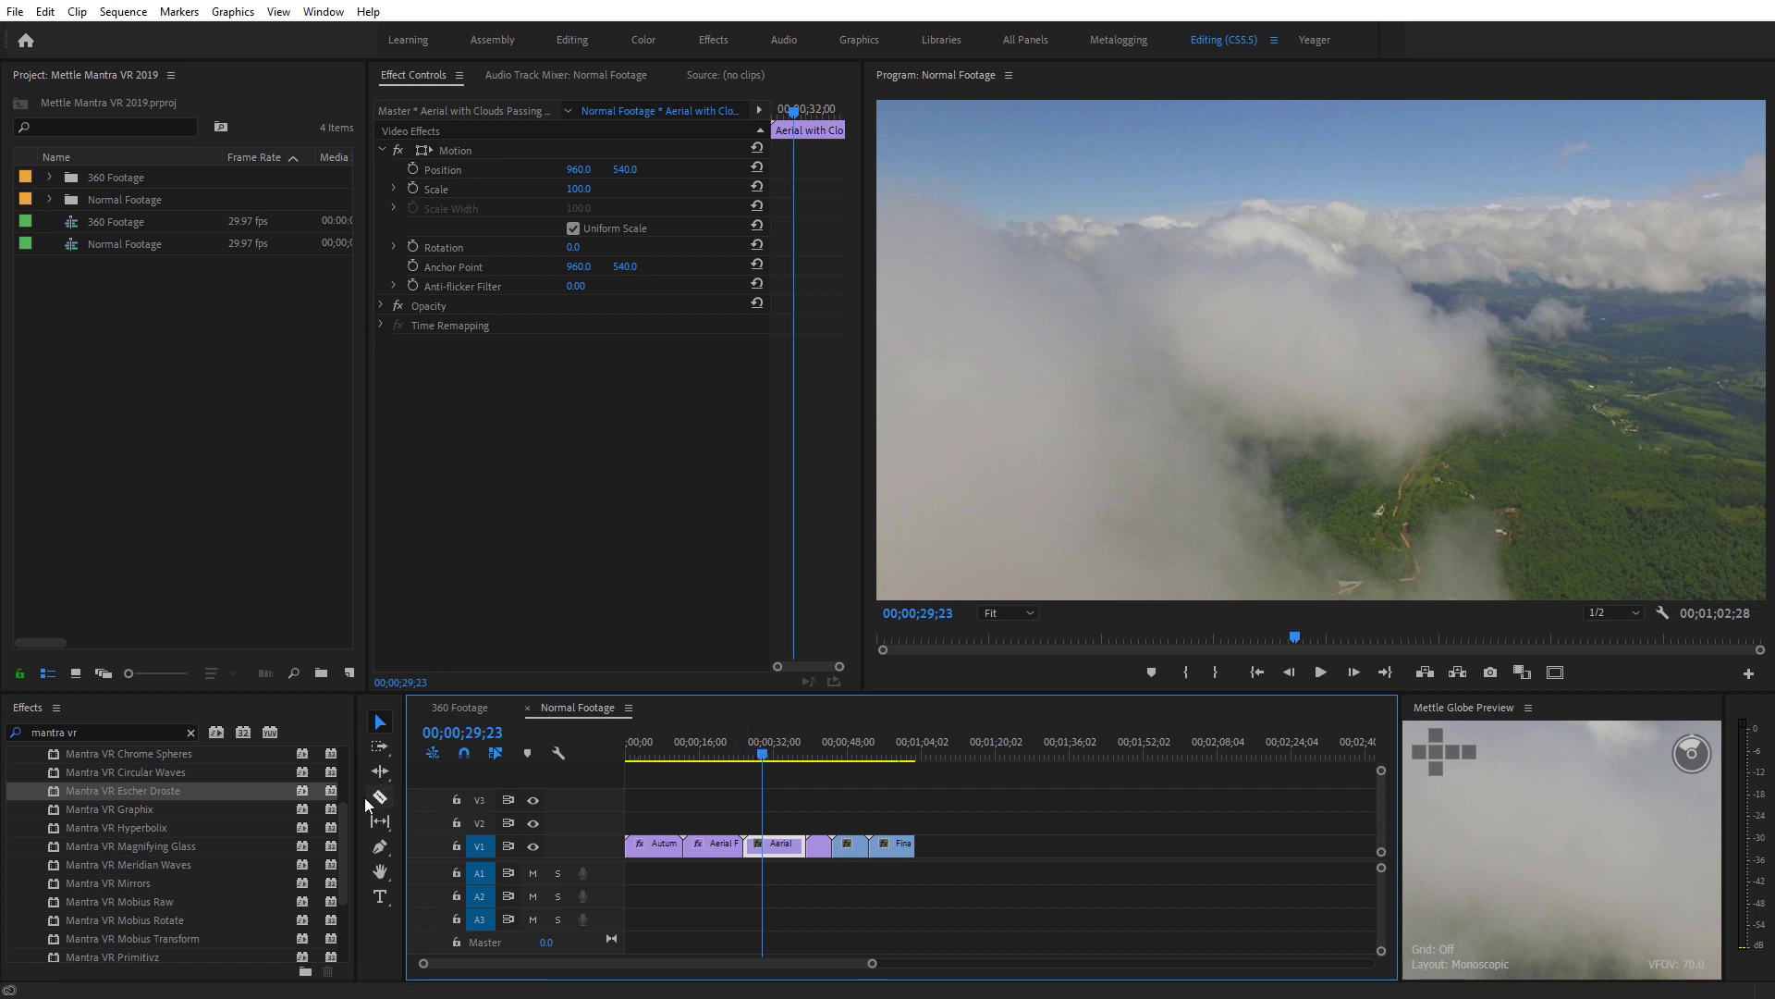
drag(124, 795, 765, 850)
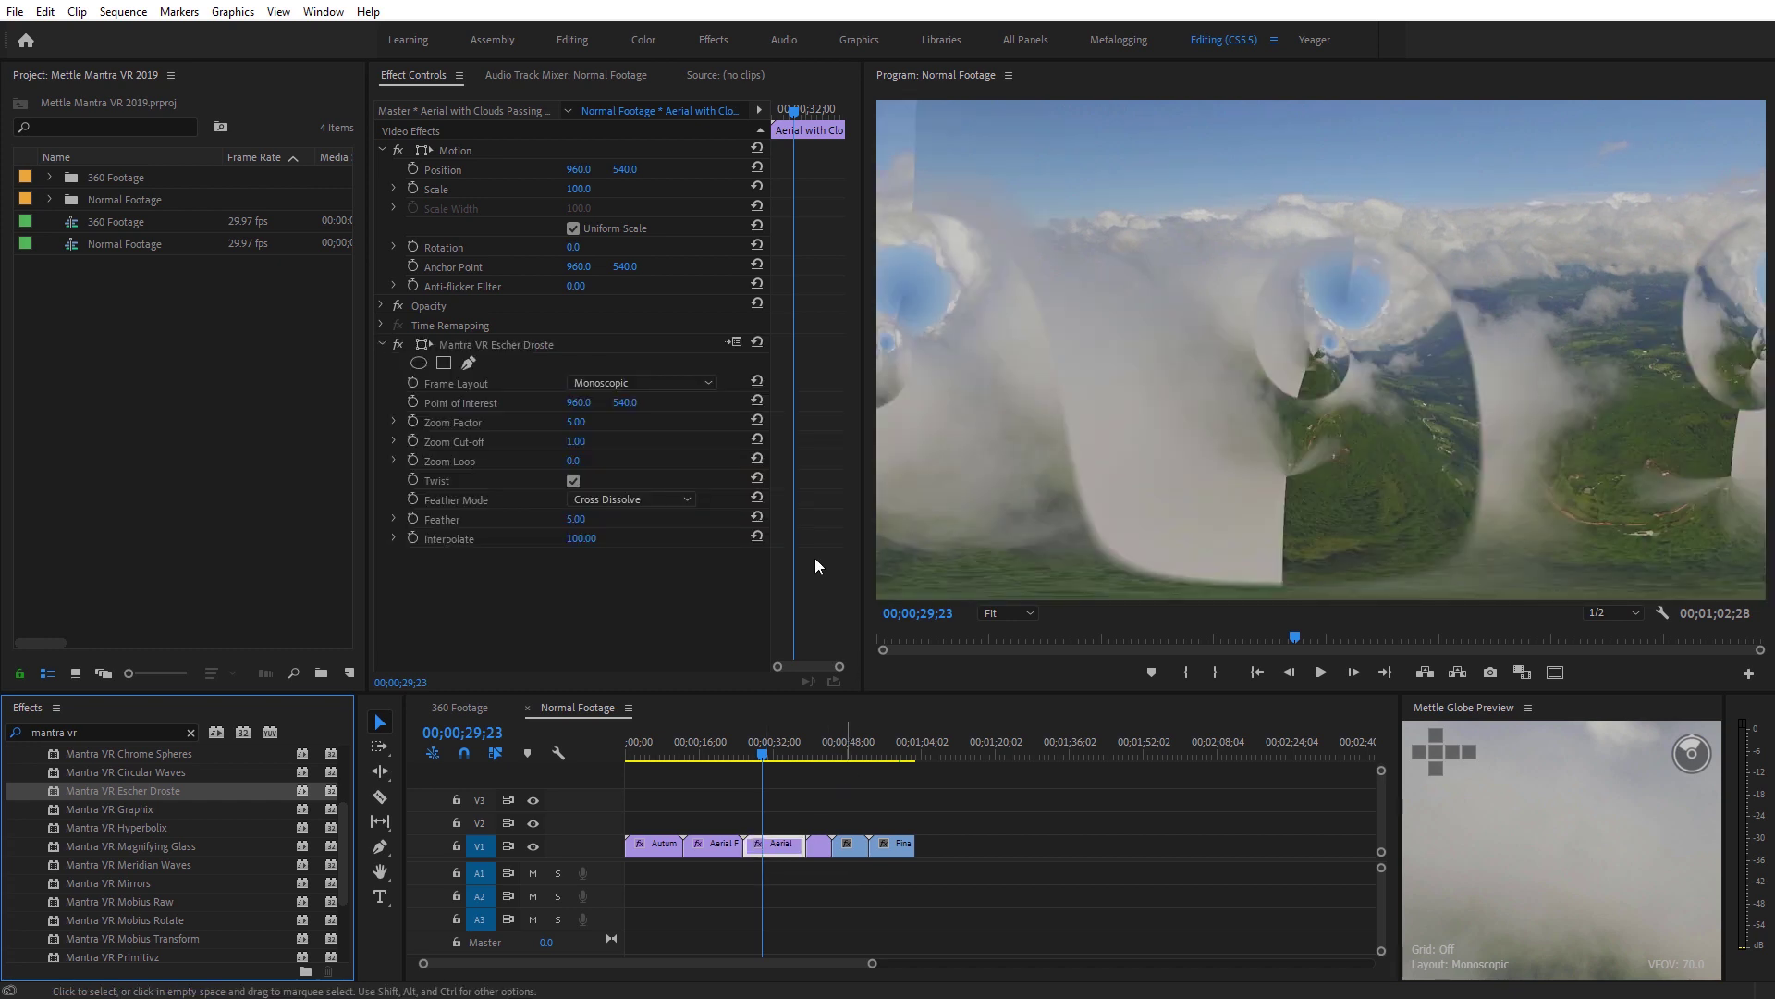
Set the clouds clip's Escher Droste to Rectilinear (Flat) Frame Layout, Zoom Factor 10 and Zoom Loop 261°.
click(643, 381)
click(670, 458)
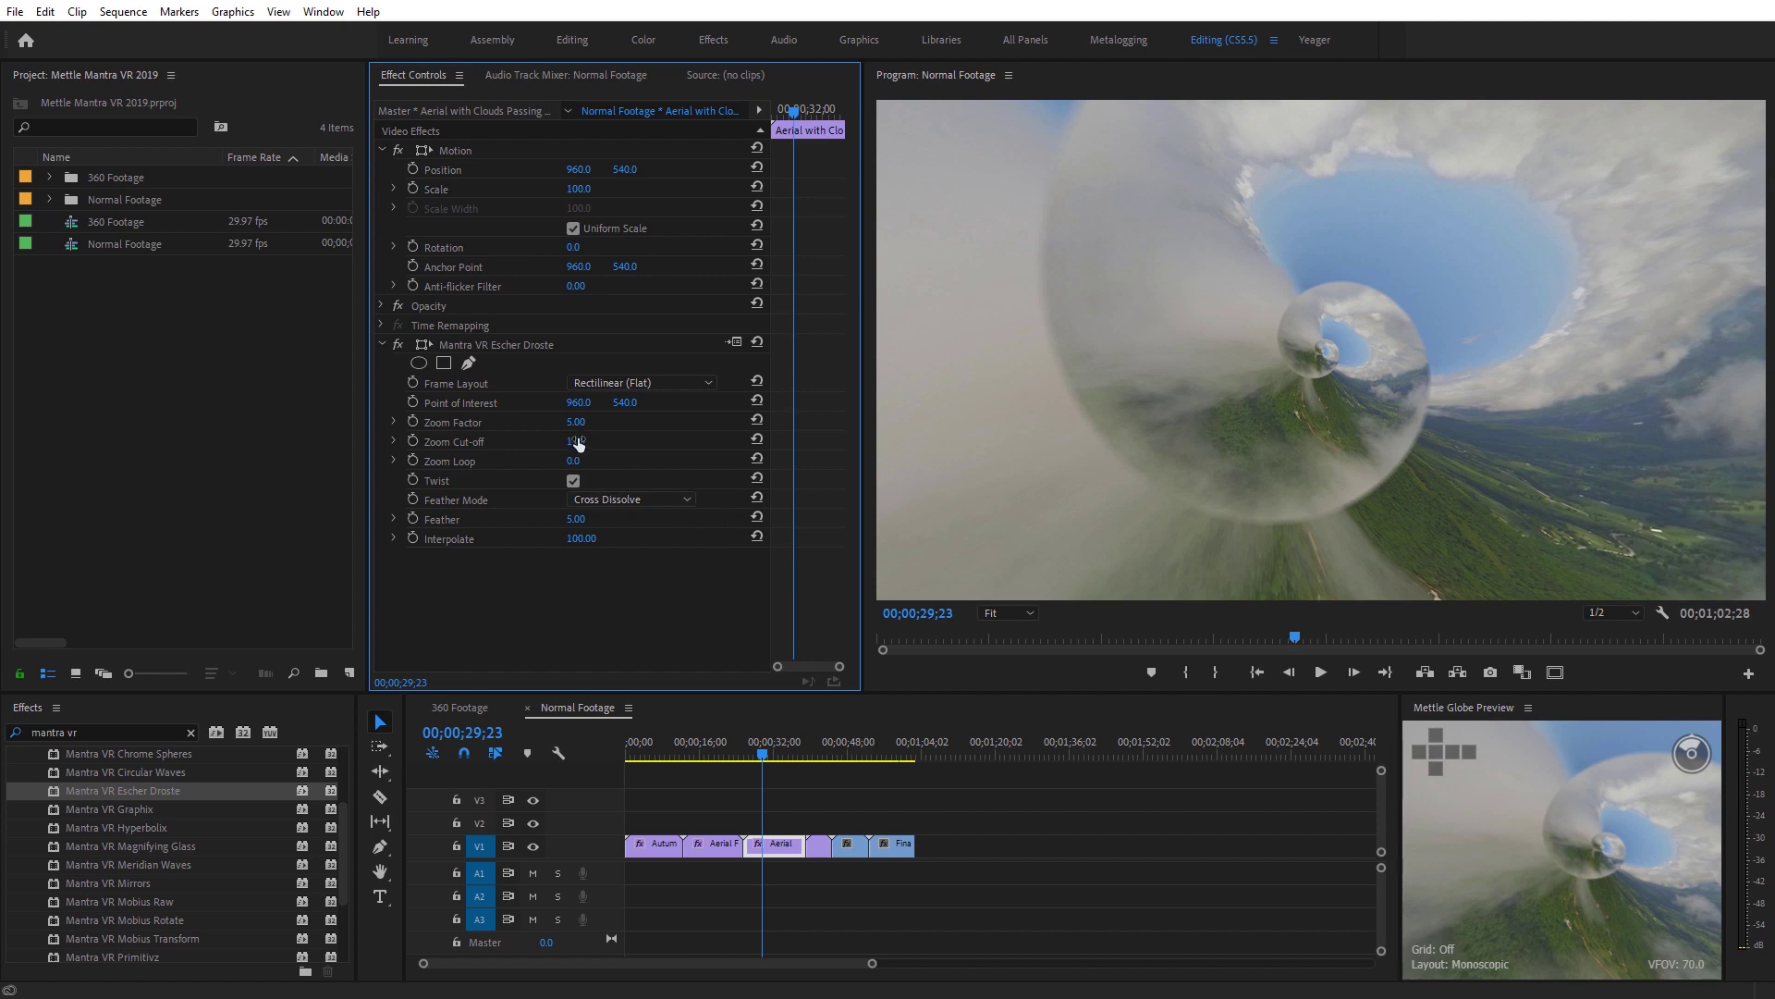
drag(575, 424, 576, 425)
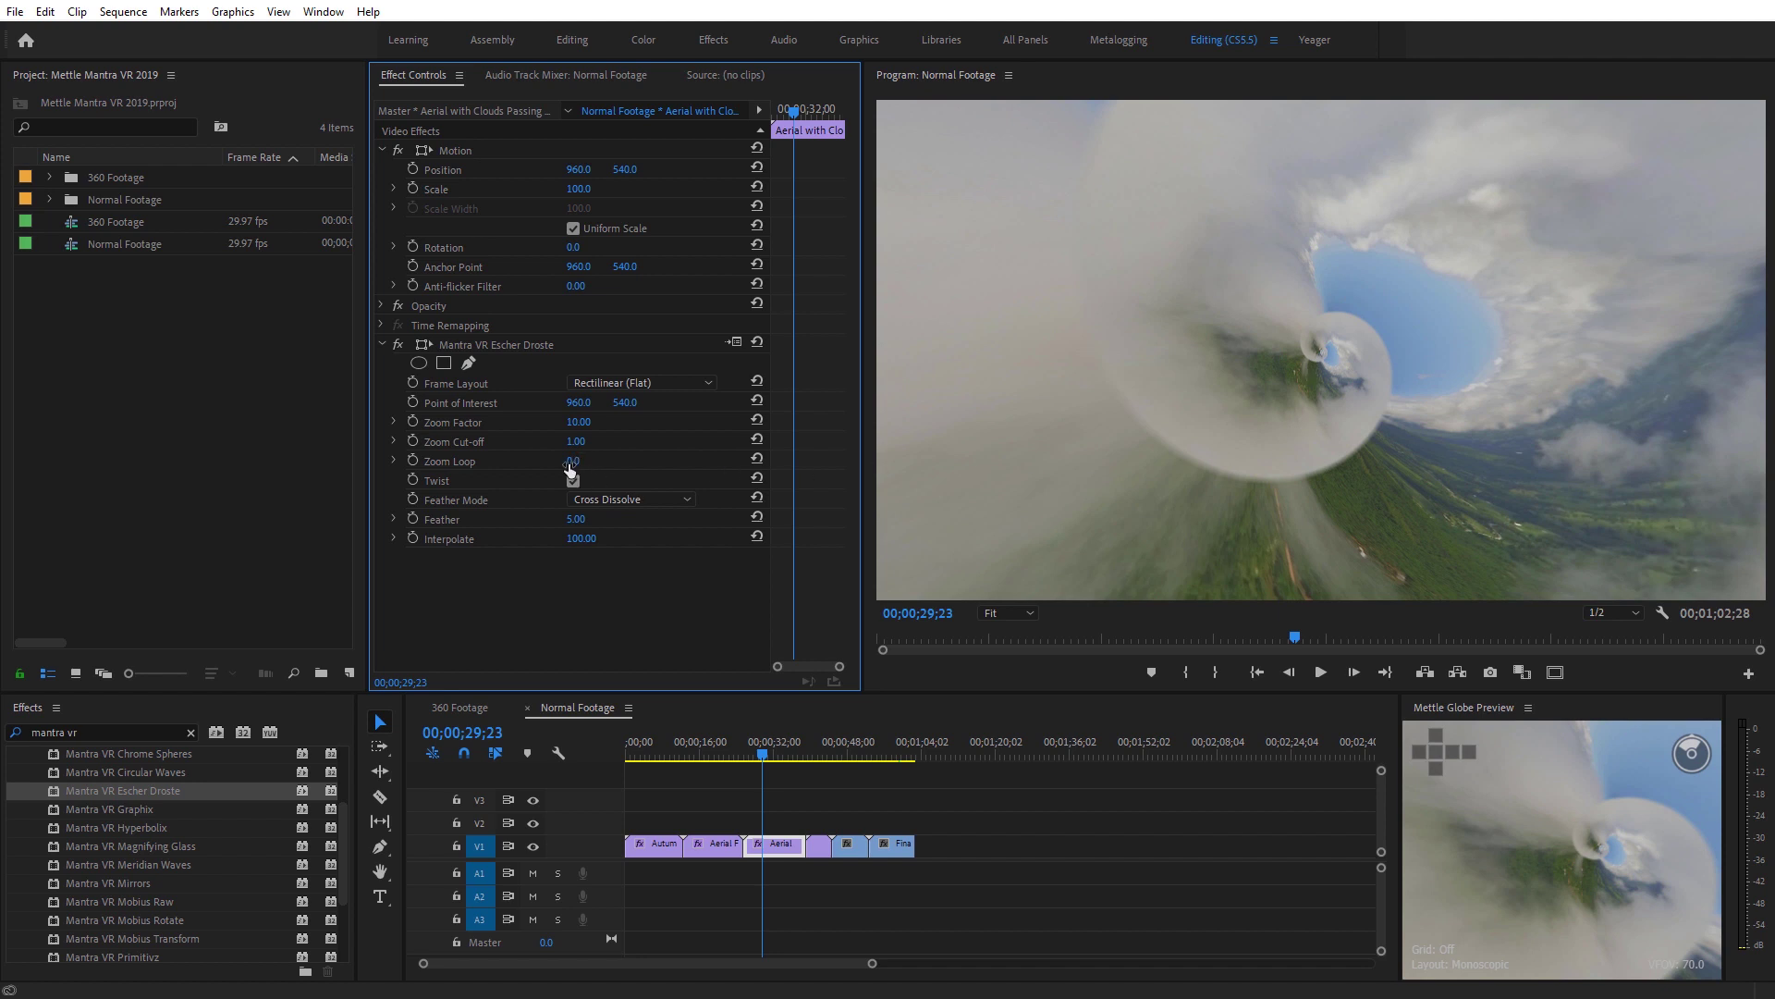
drag(572, 466, 816, 468)
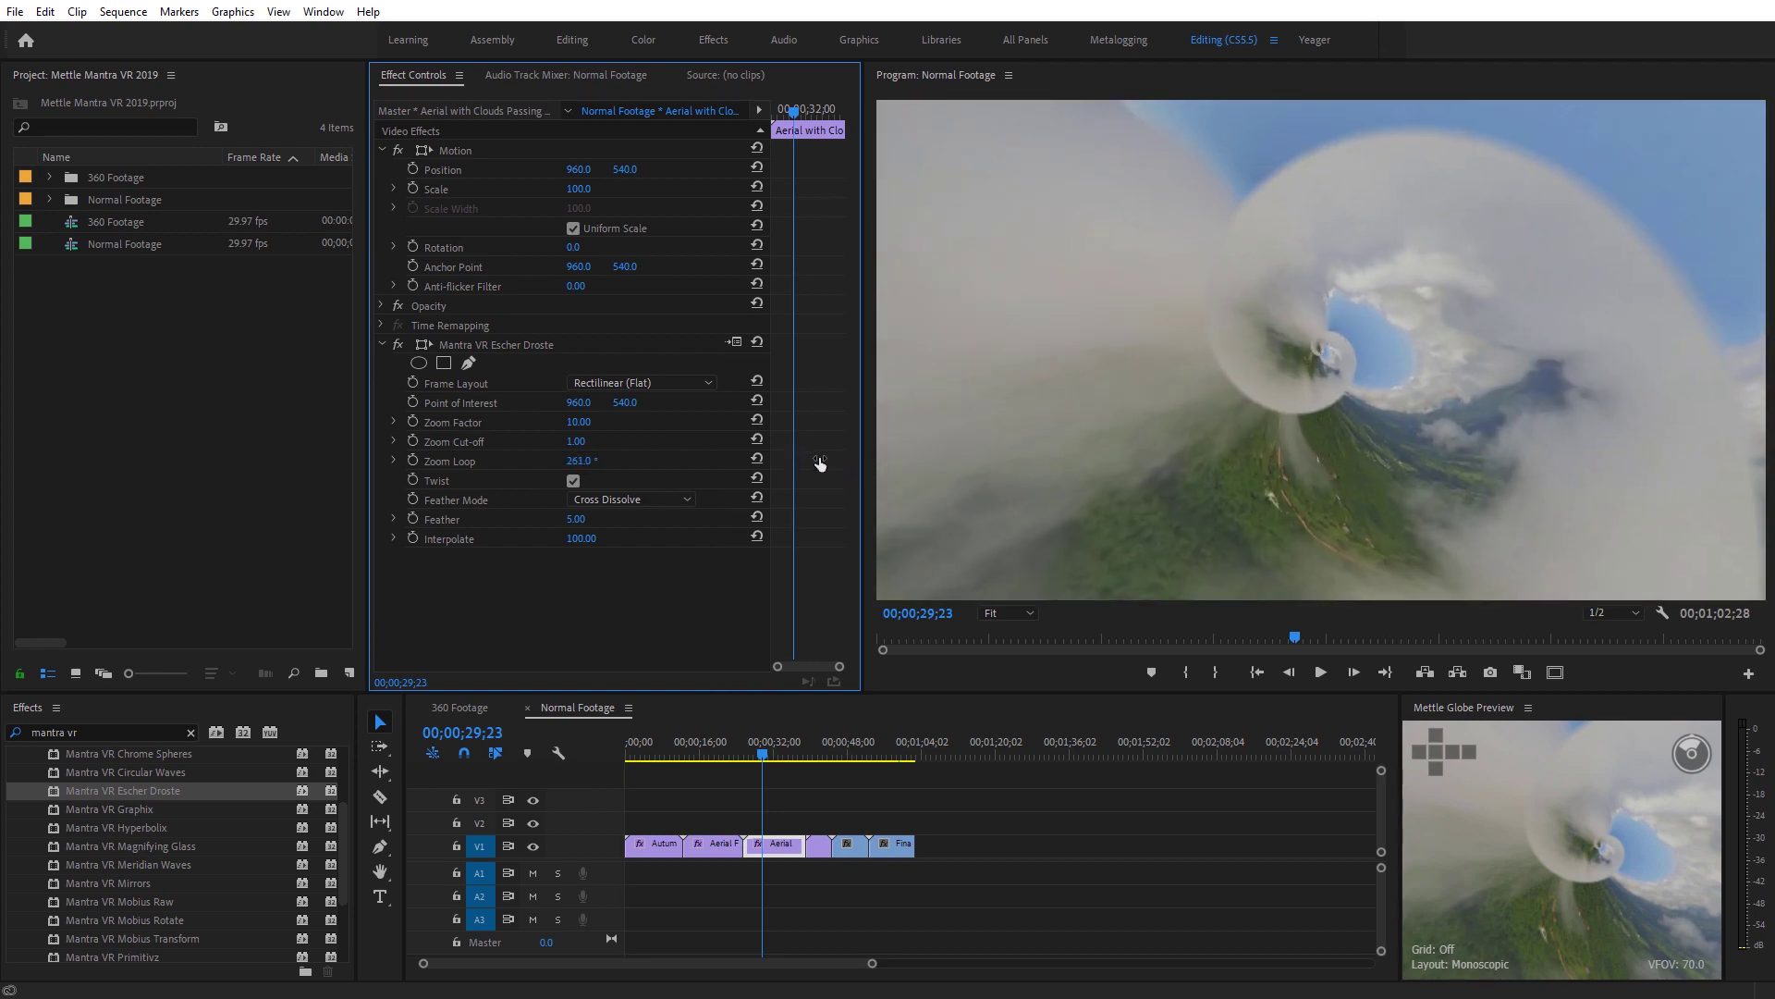
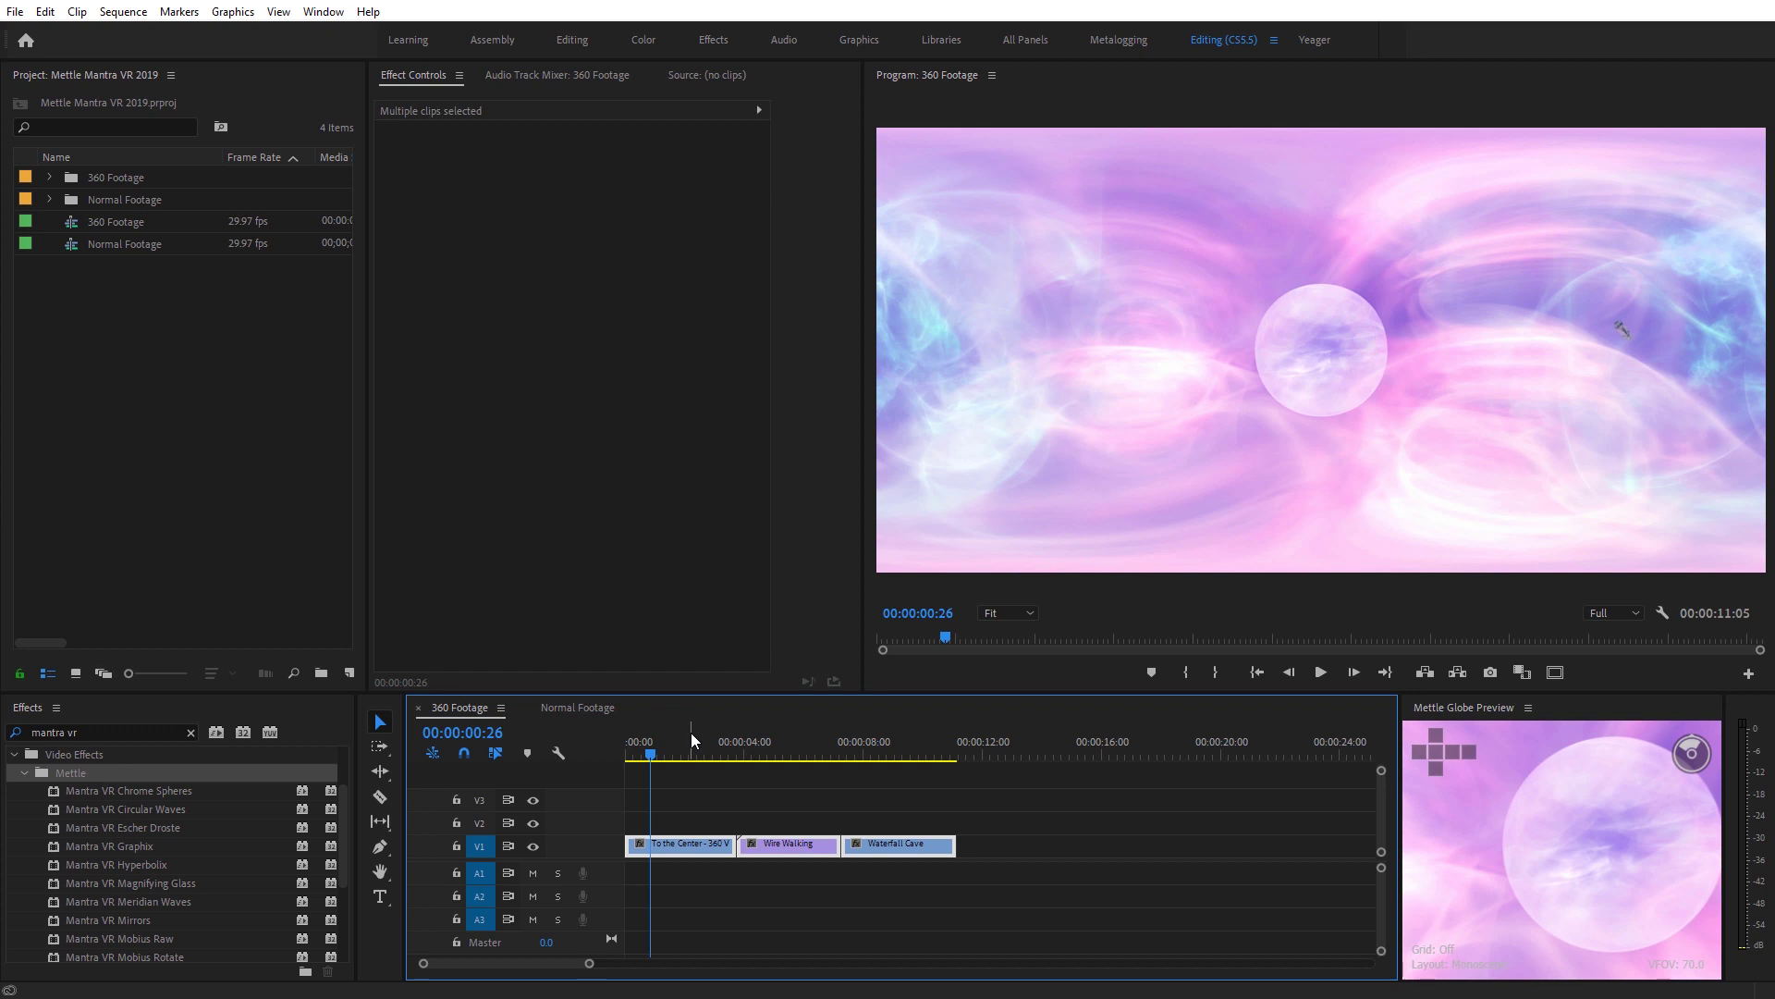
Place the playhead at 00:00:01:06 and apply Mantra VR Circular Waves to all three selected clips in the 360 Footage sequence.
click(108, 810)
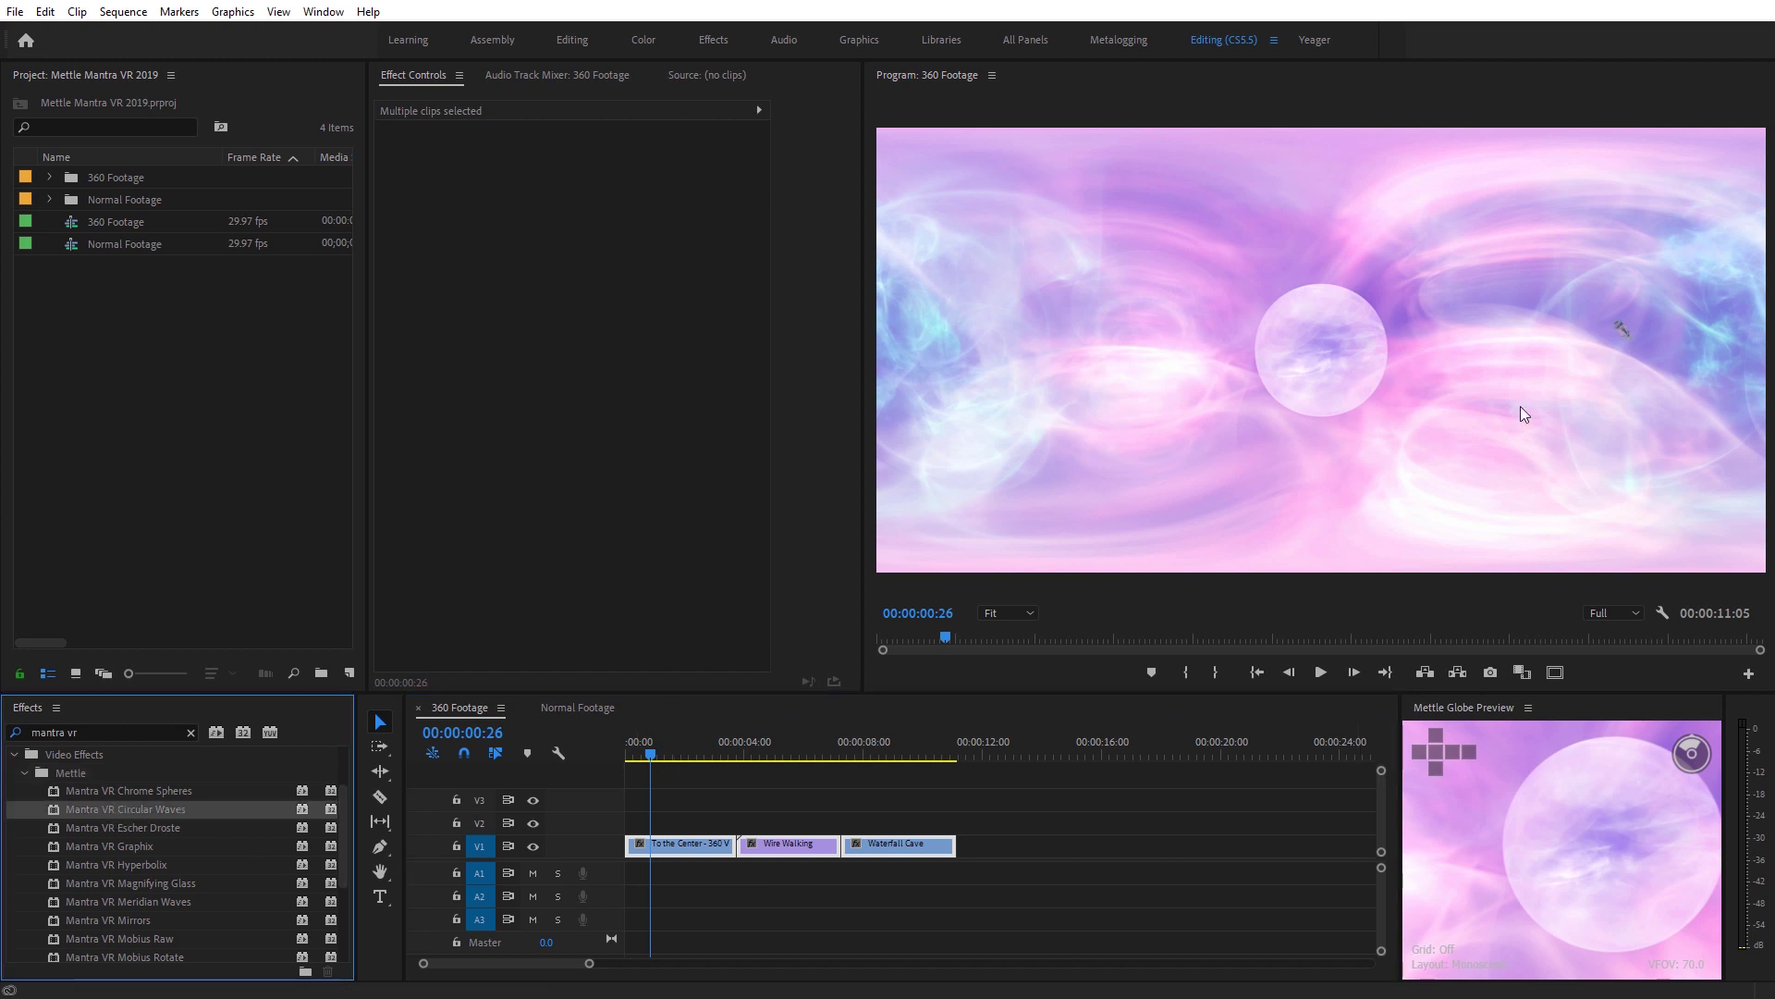
mouse_move(646, 753)
mouse_down()
mouse_move(681, 752)
mouse_move(638, 752)
mouse_move(666, 743)
mouse_up()
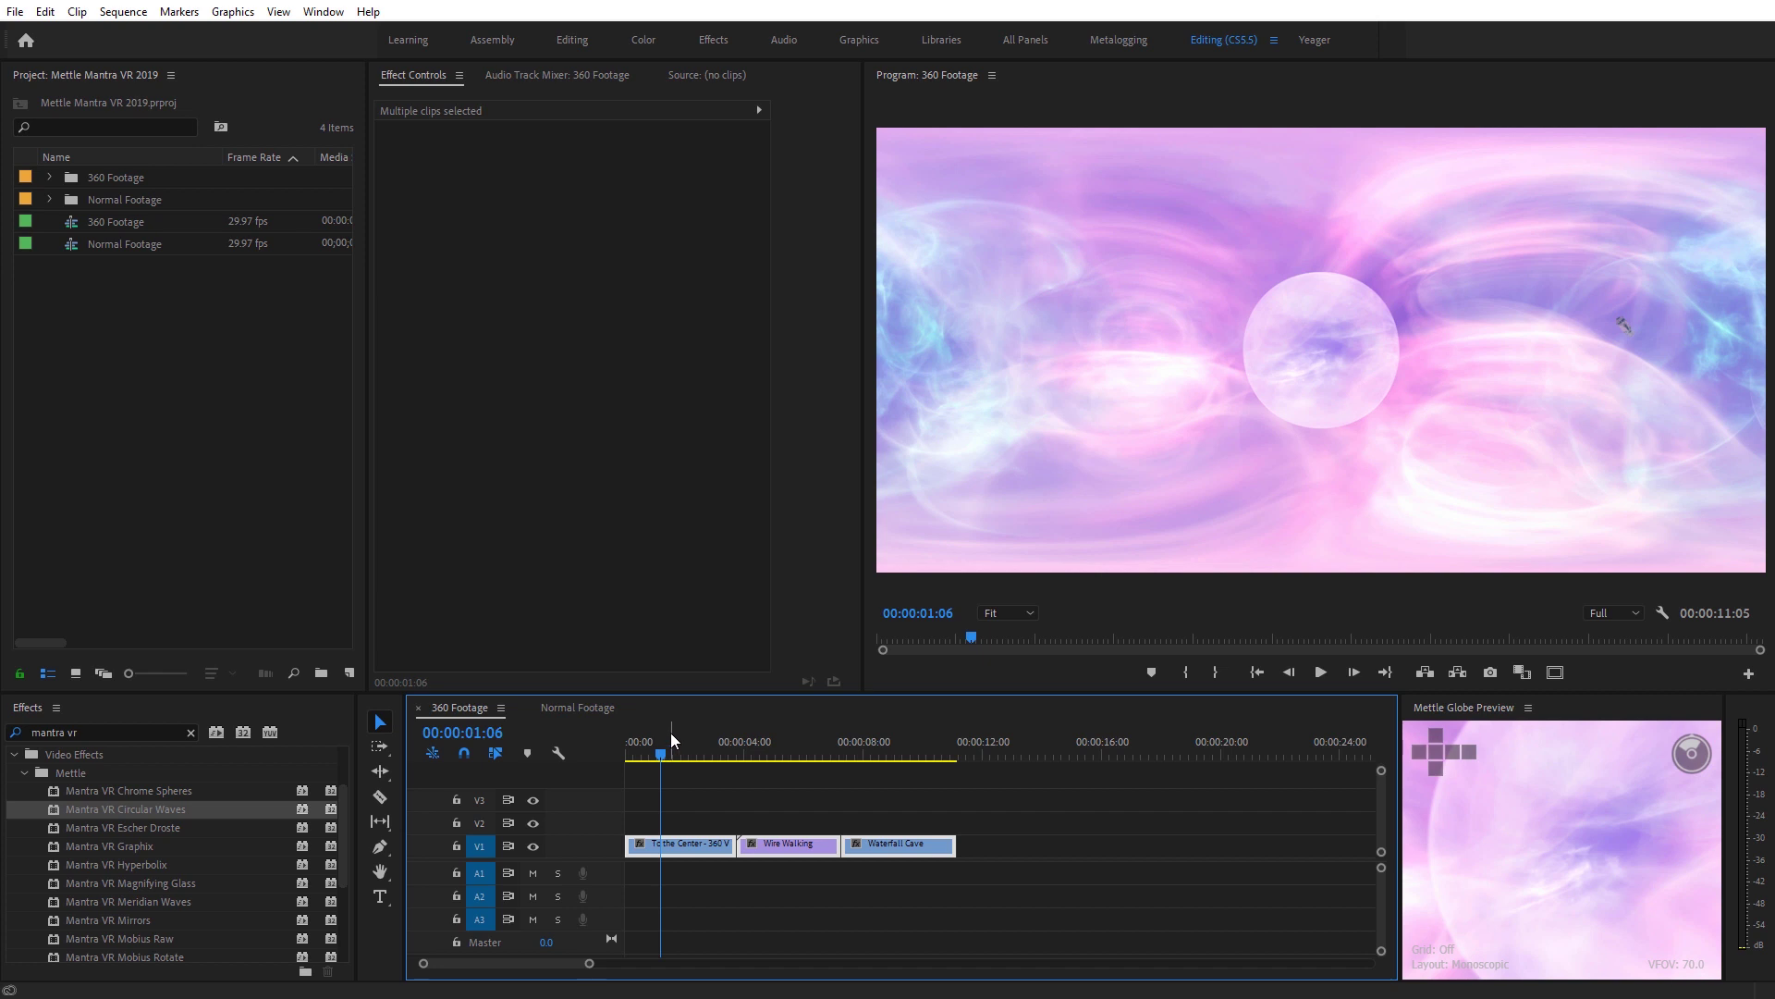
drag(173, 812, 657, 848)
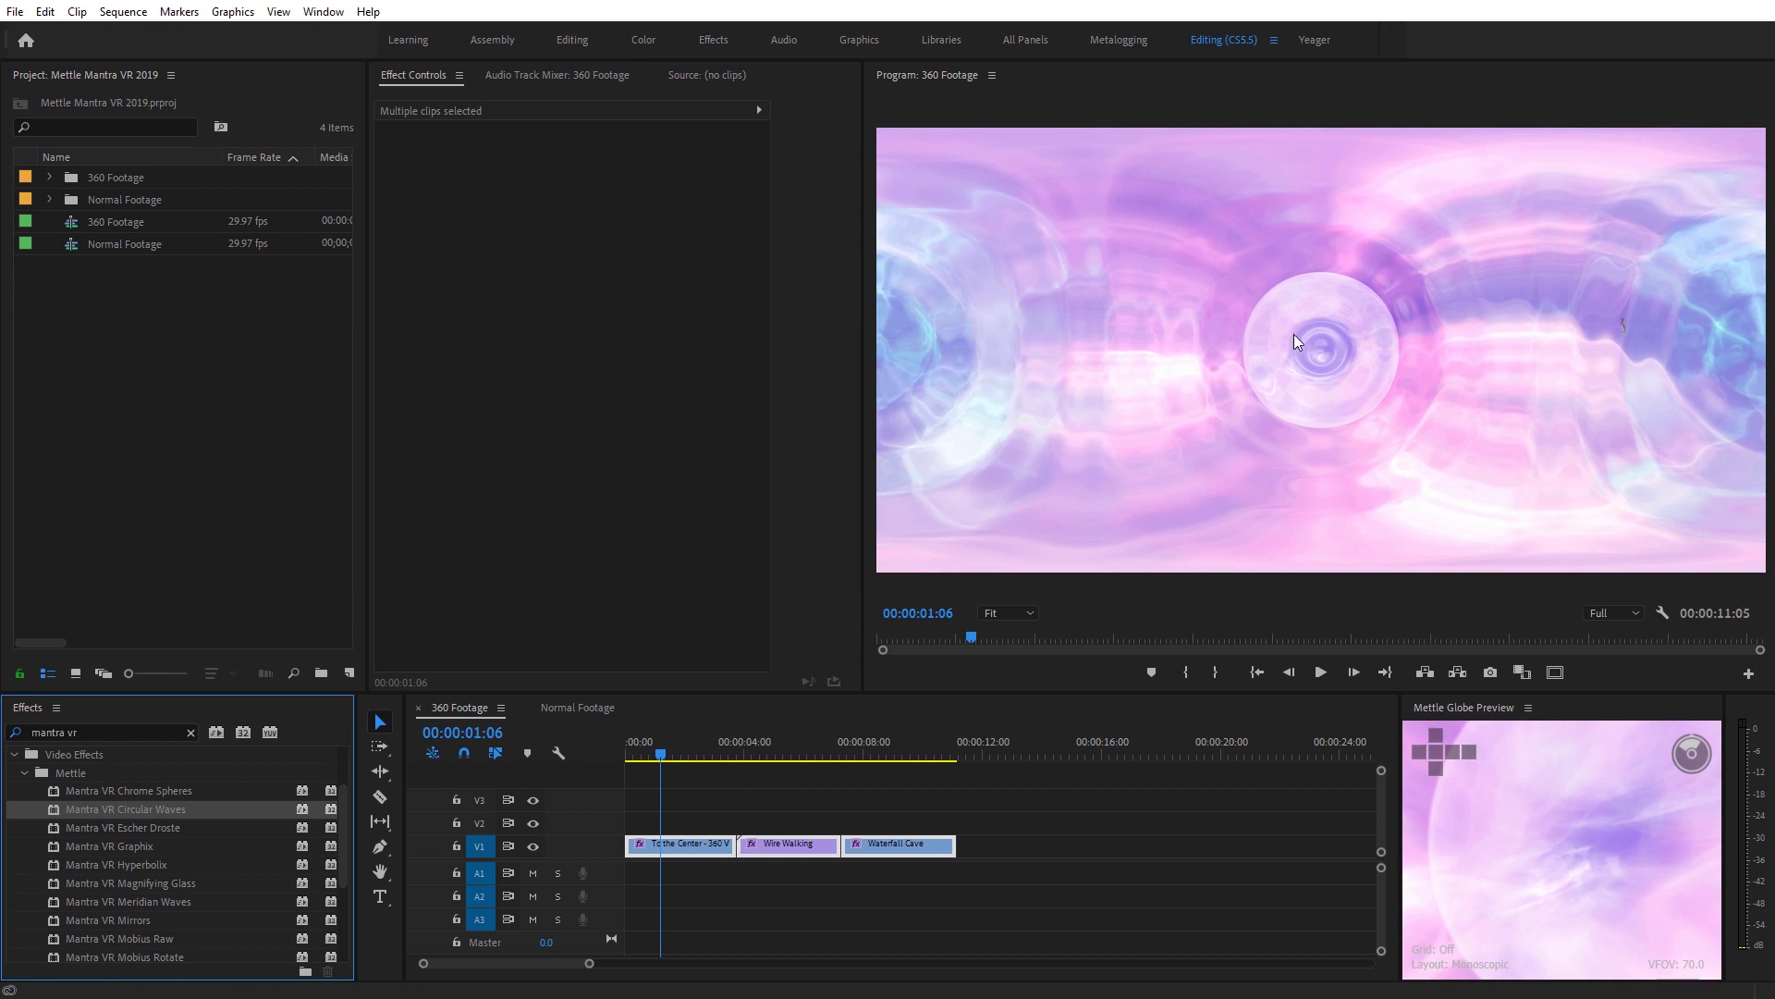
Compare the To the Center clip with the Circular Waves effect switched off and on.
click(684, 843)
click(399, 343)
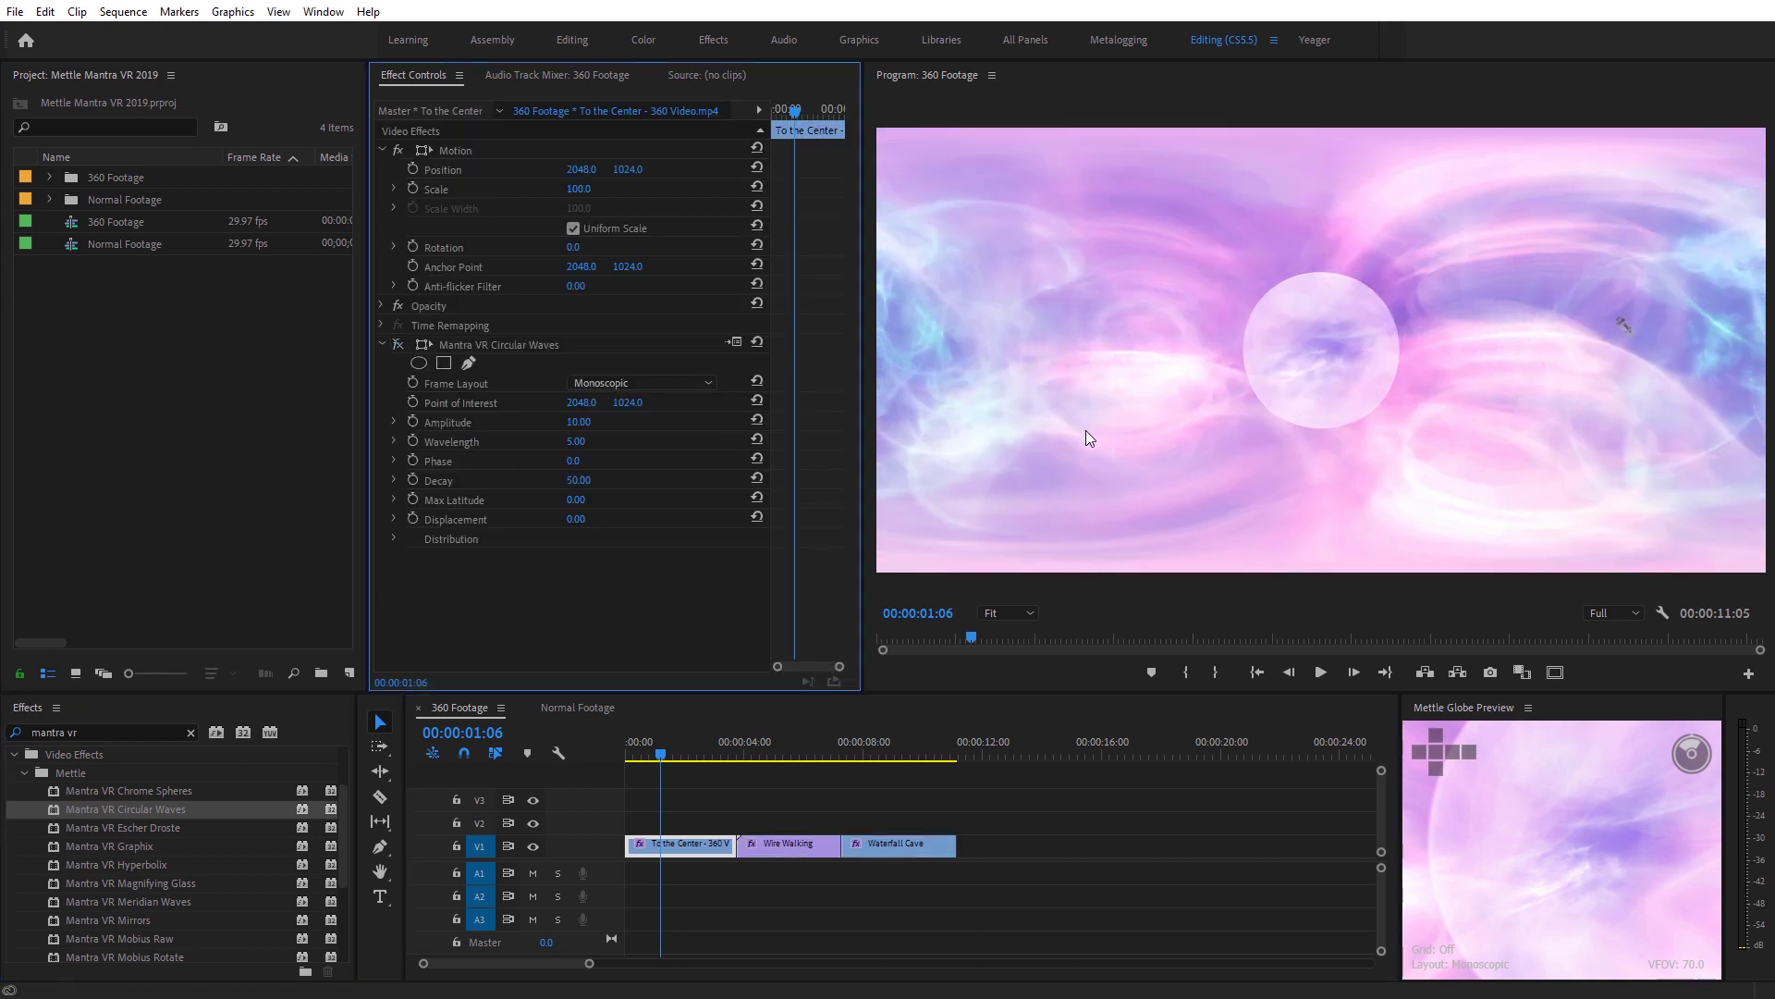
click(399, 344)
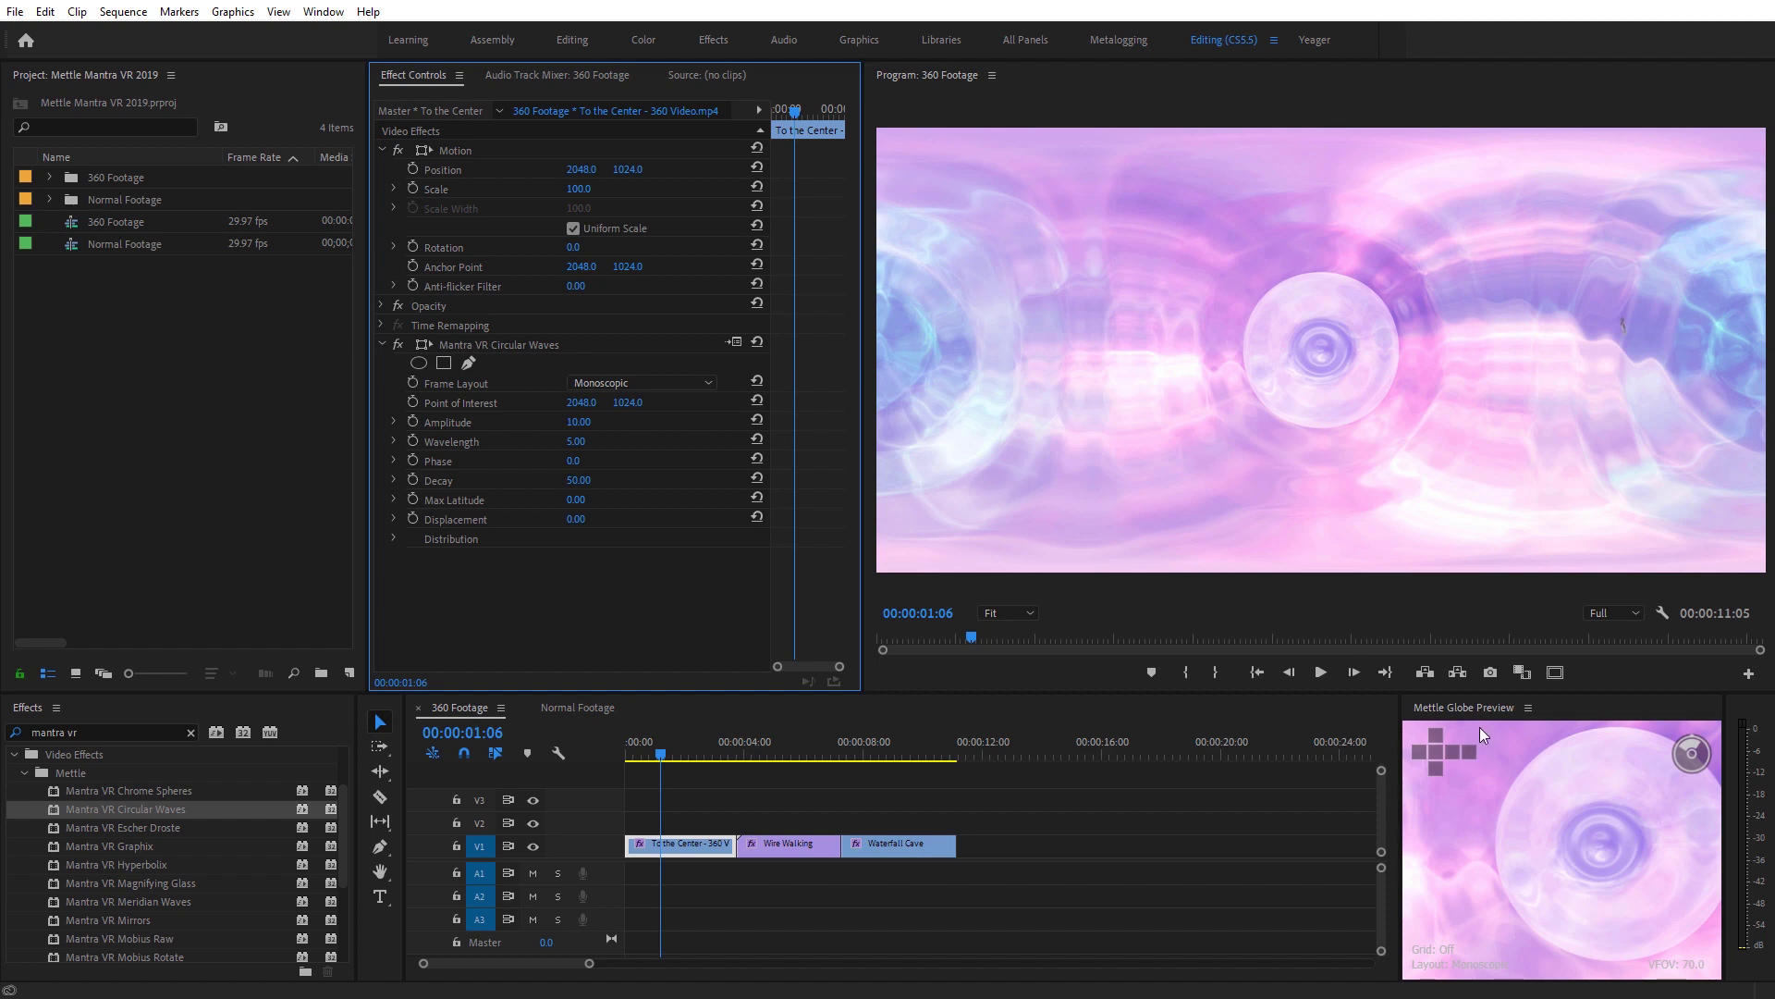
Look around the Circular Waves result on the To the Center clip in an enlarged Mettle Globe Preview.
click(1495, 769)
key(grave)
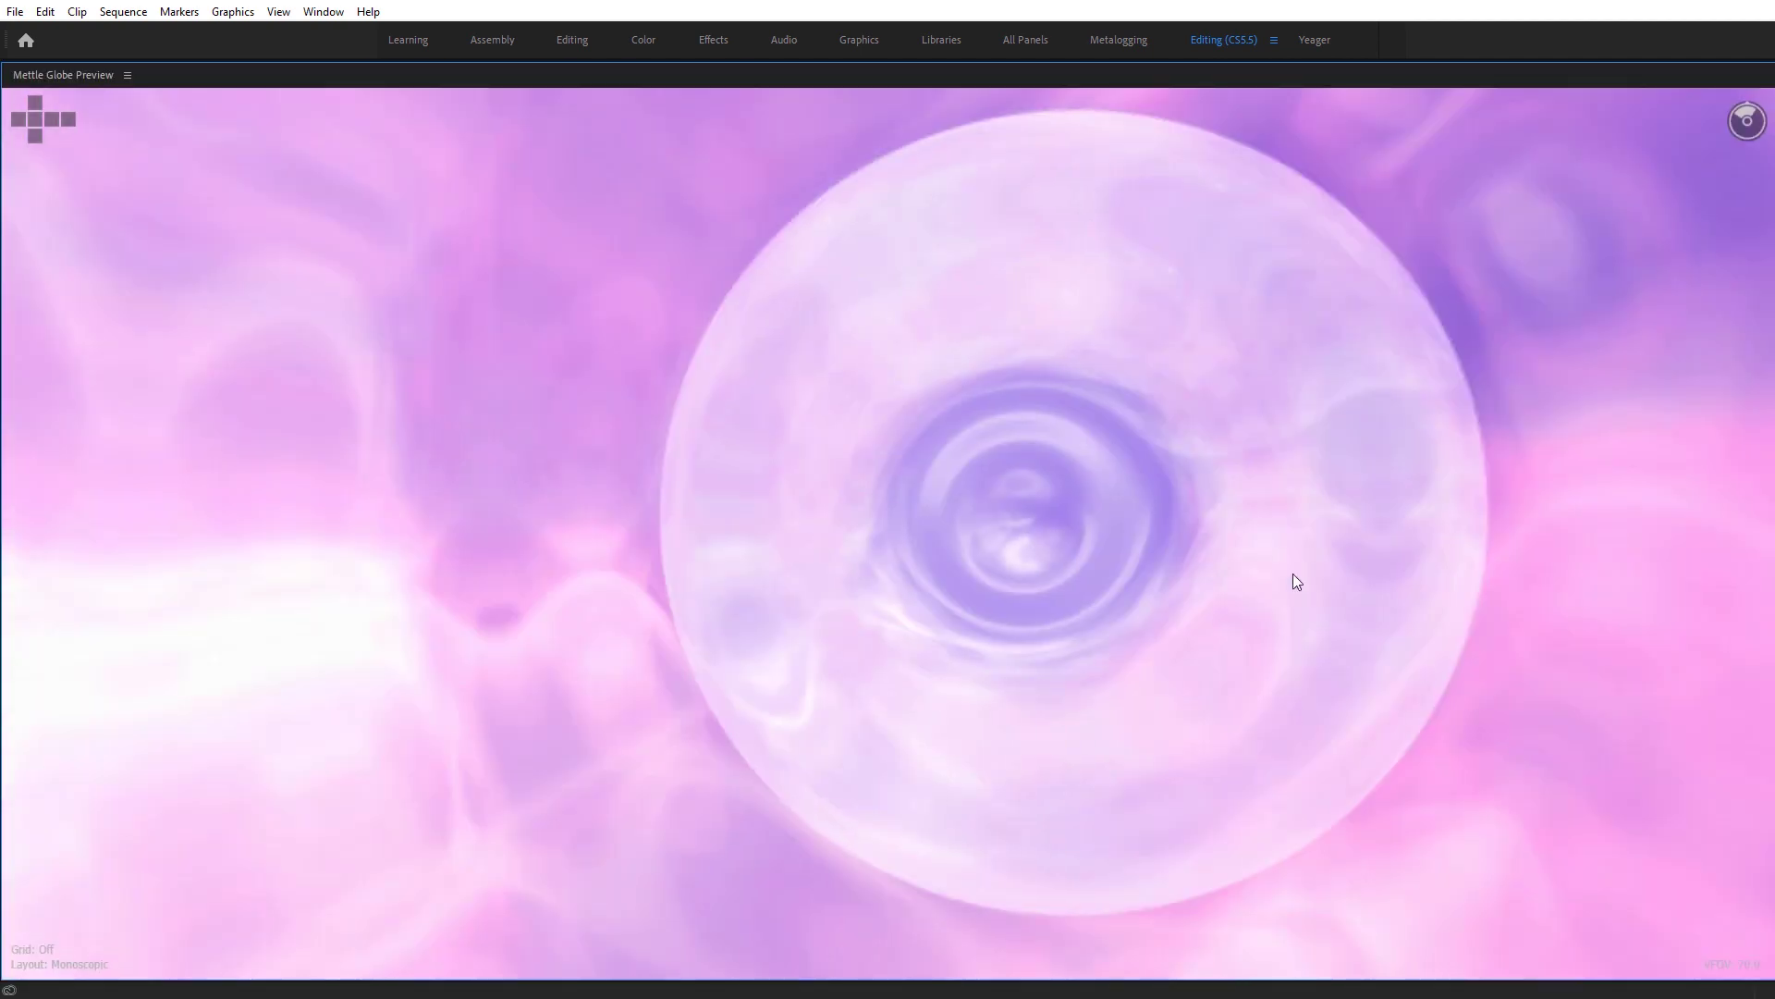
drag(1293, 574, 1369, 685)
key(grave)
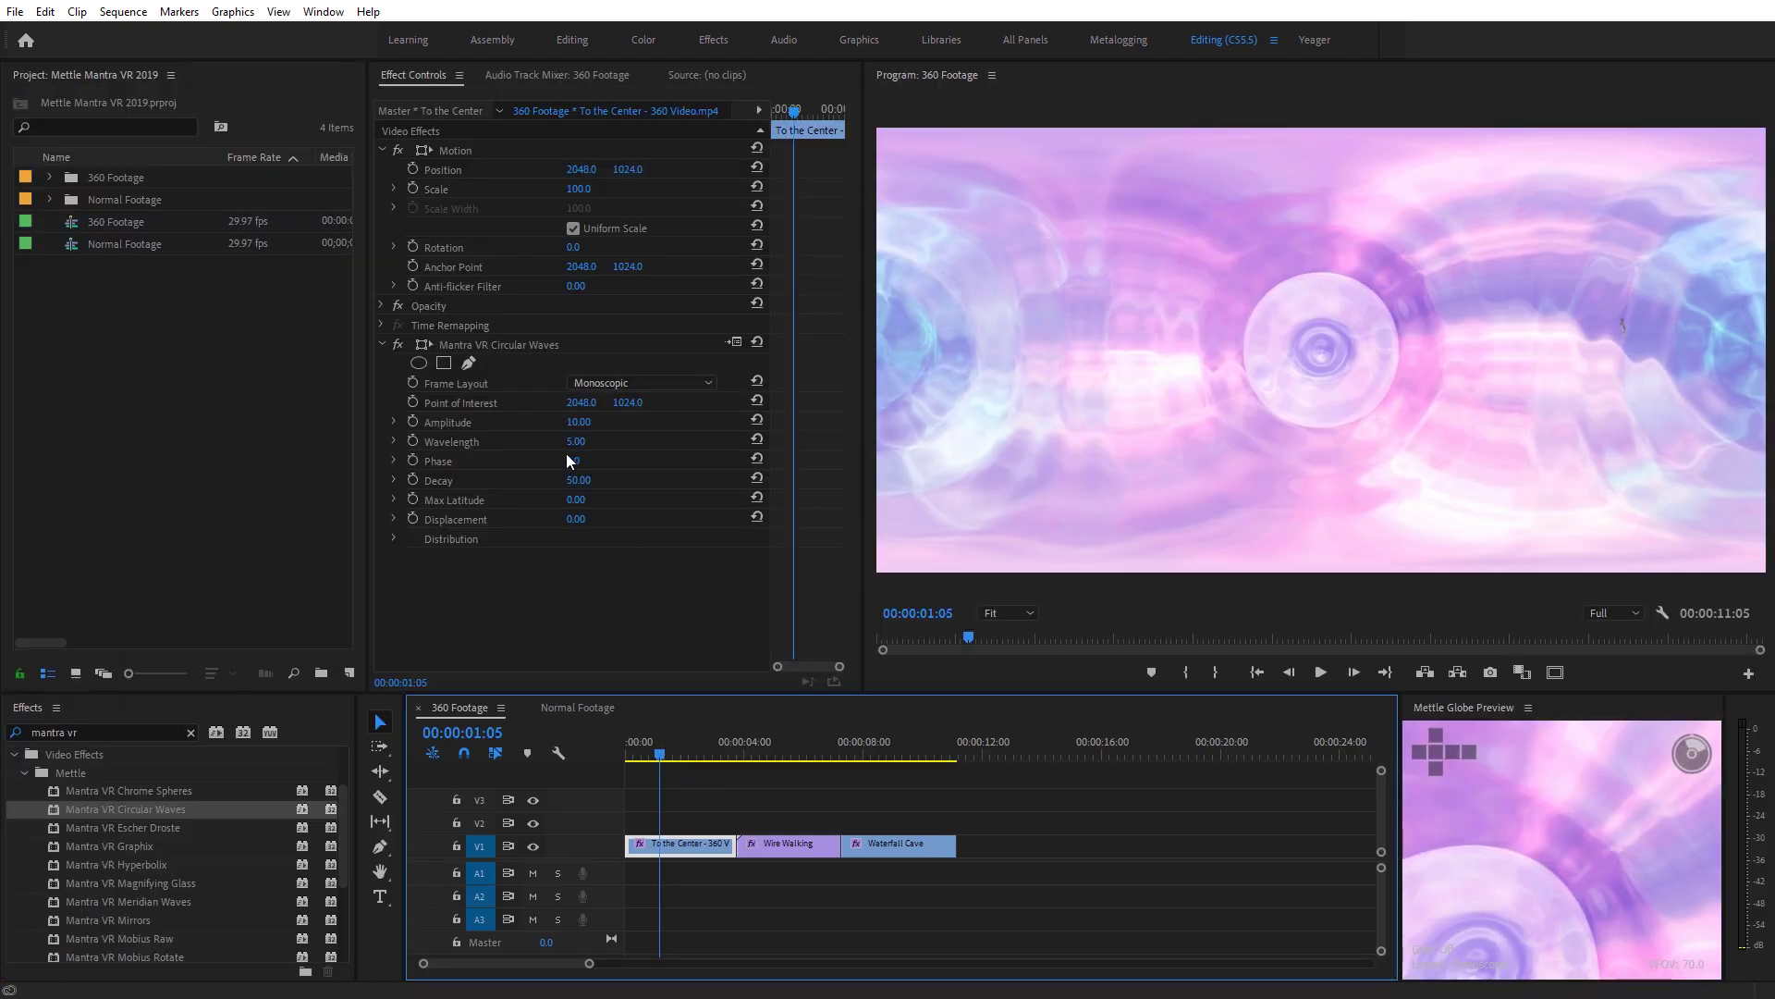
Set the To the Center clip's Circular Waves to Phase 1x151°, Amplitude 21 and Decay 0.
drag(570, 459, 687, 425)
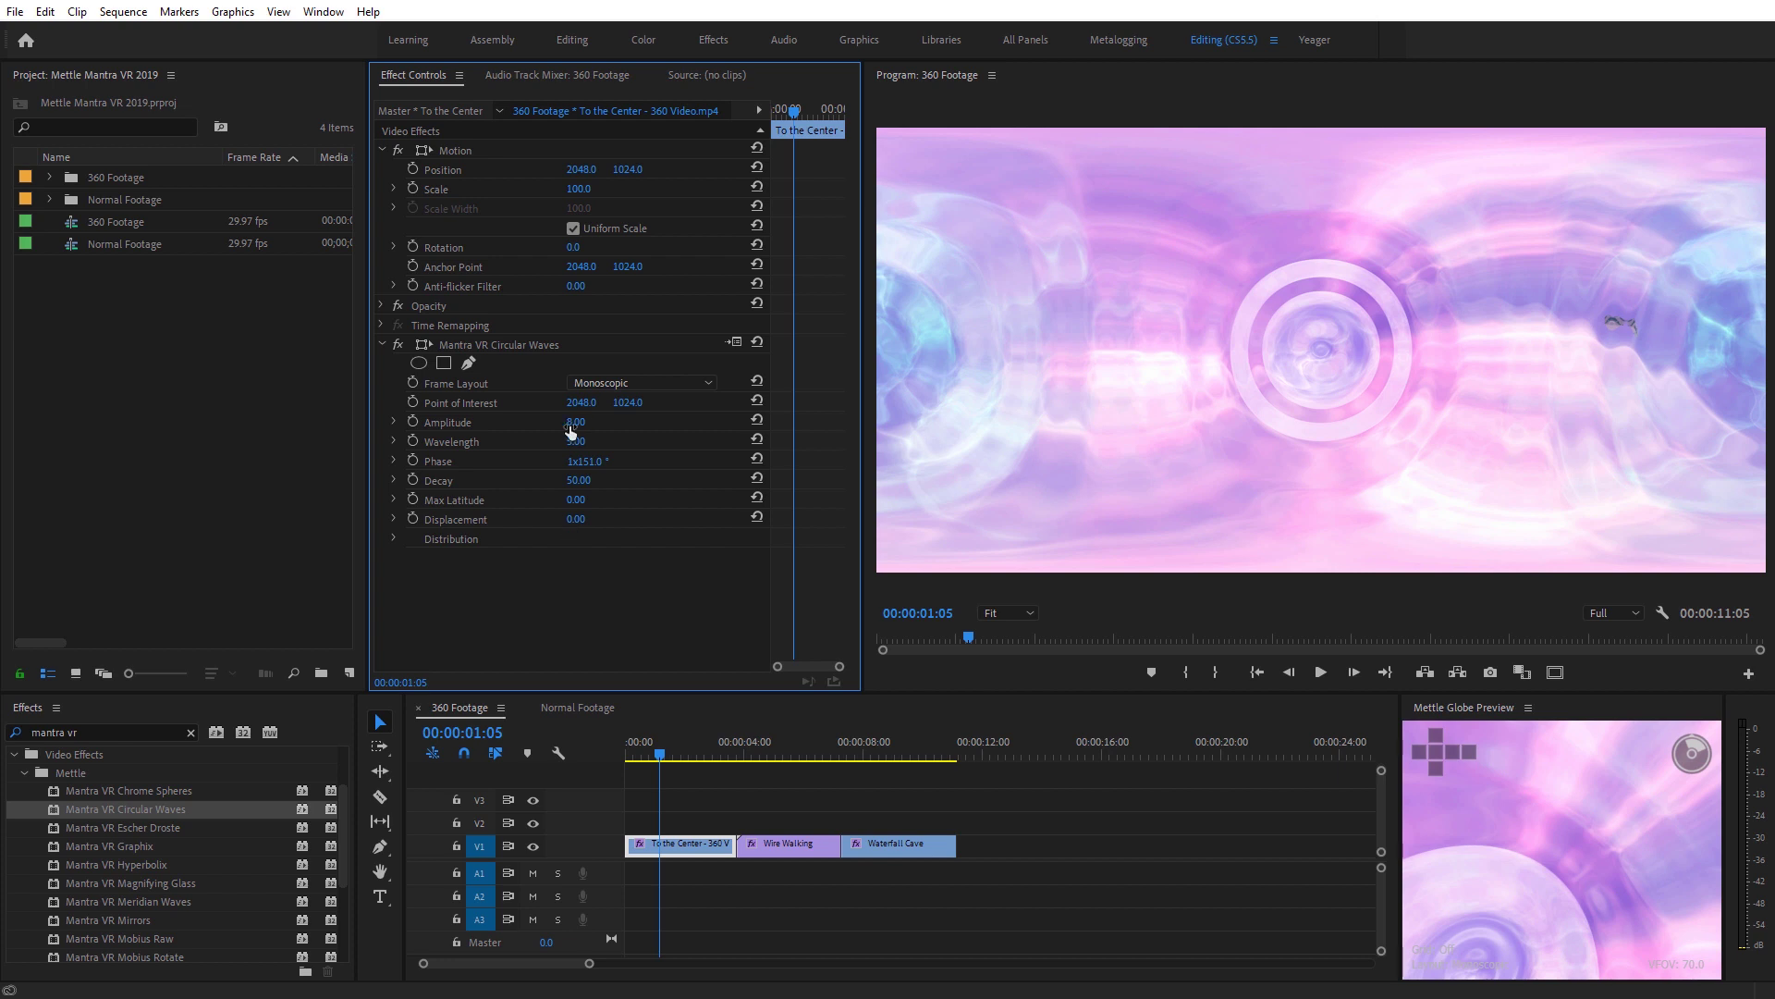
drag(568, 423, 463, 492)
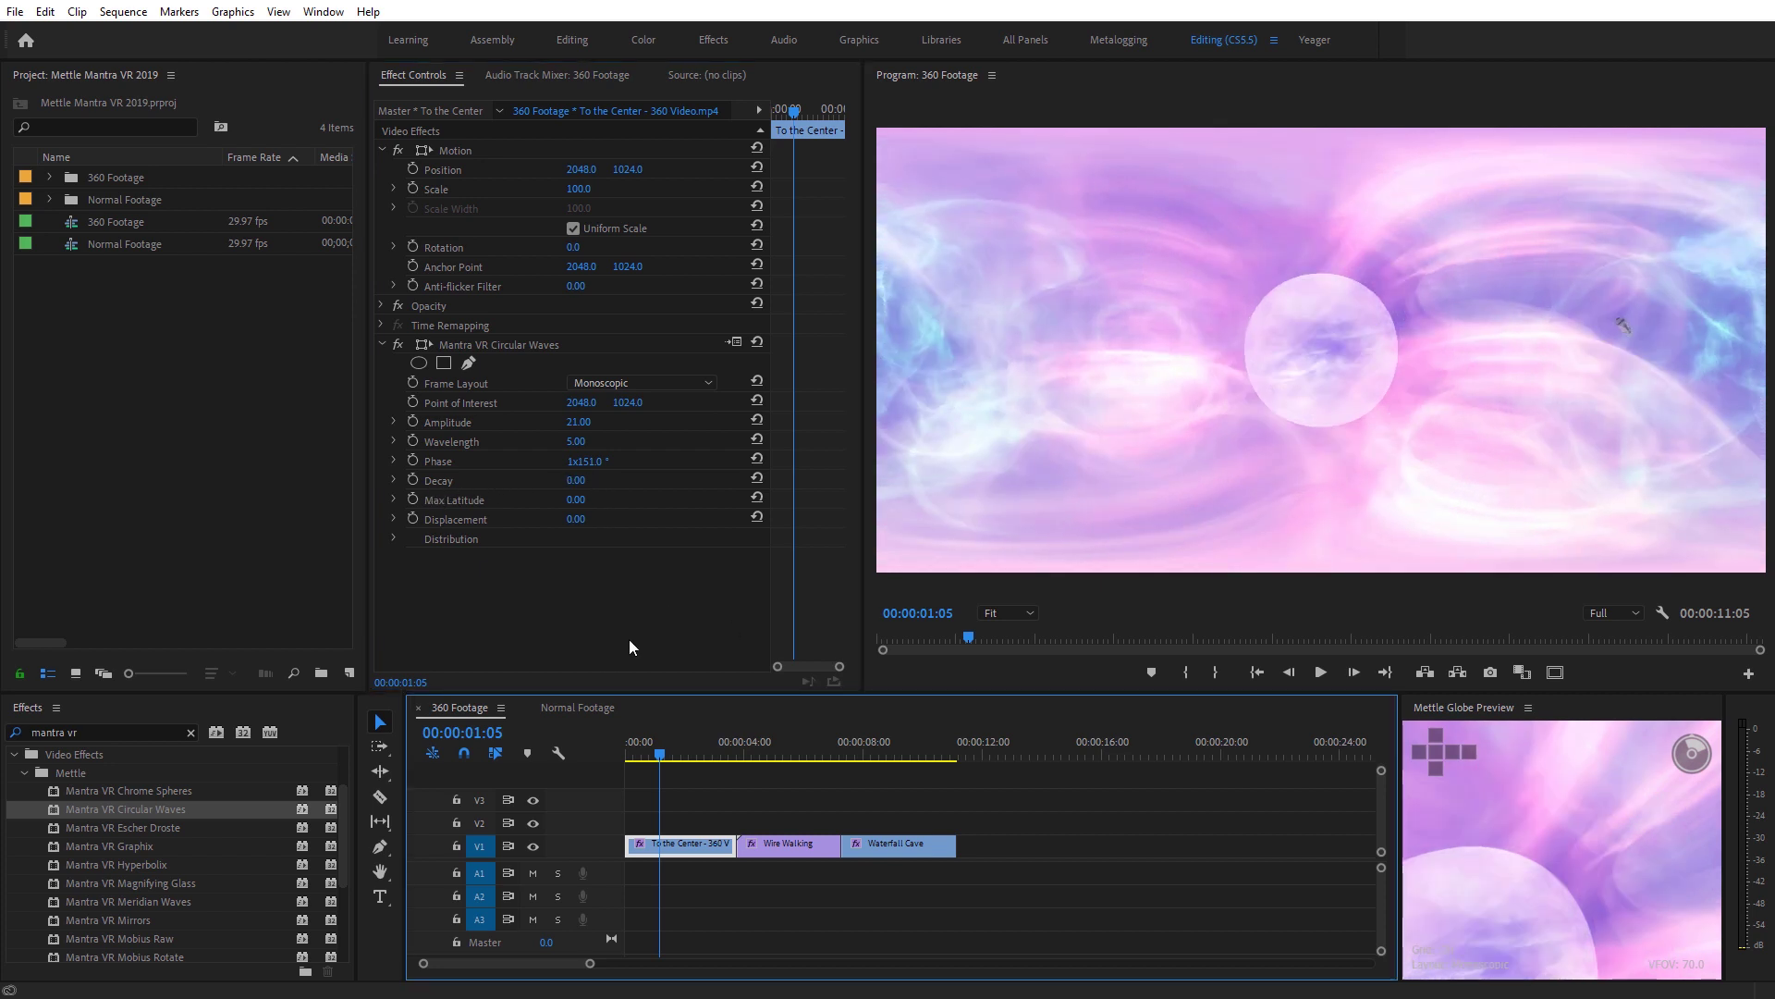
Apply Mantra VR Circular Waves to the three Normal Footage clips at 00;00;01;18 and adjust the fruit clip's Amplitude.
click(577, 709)
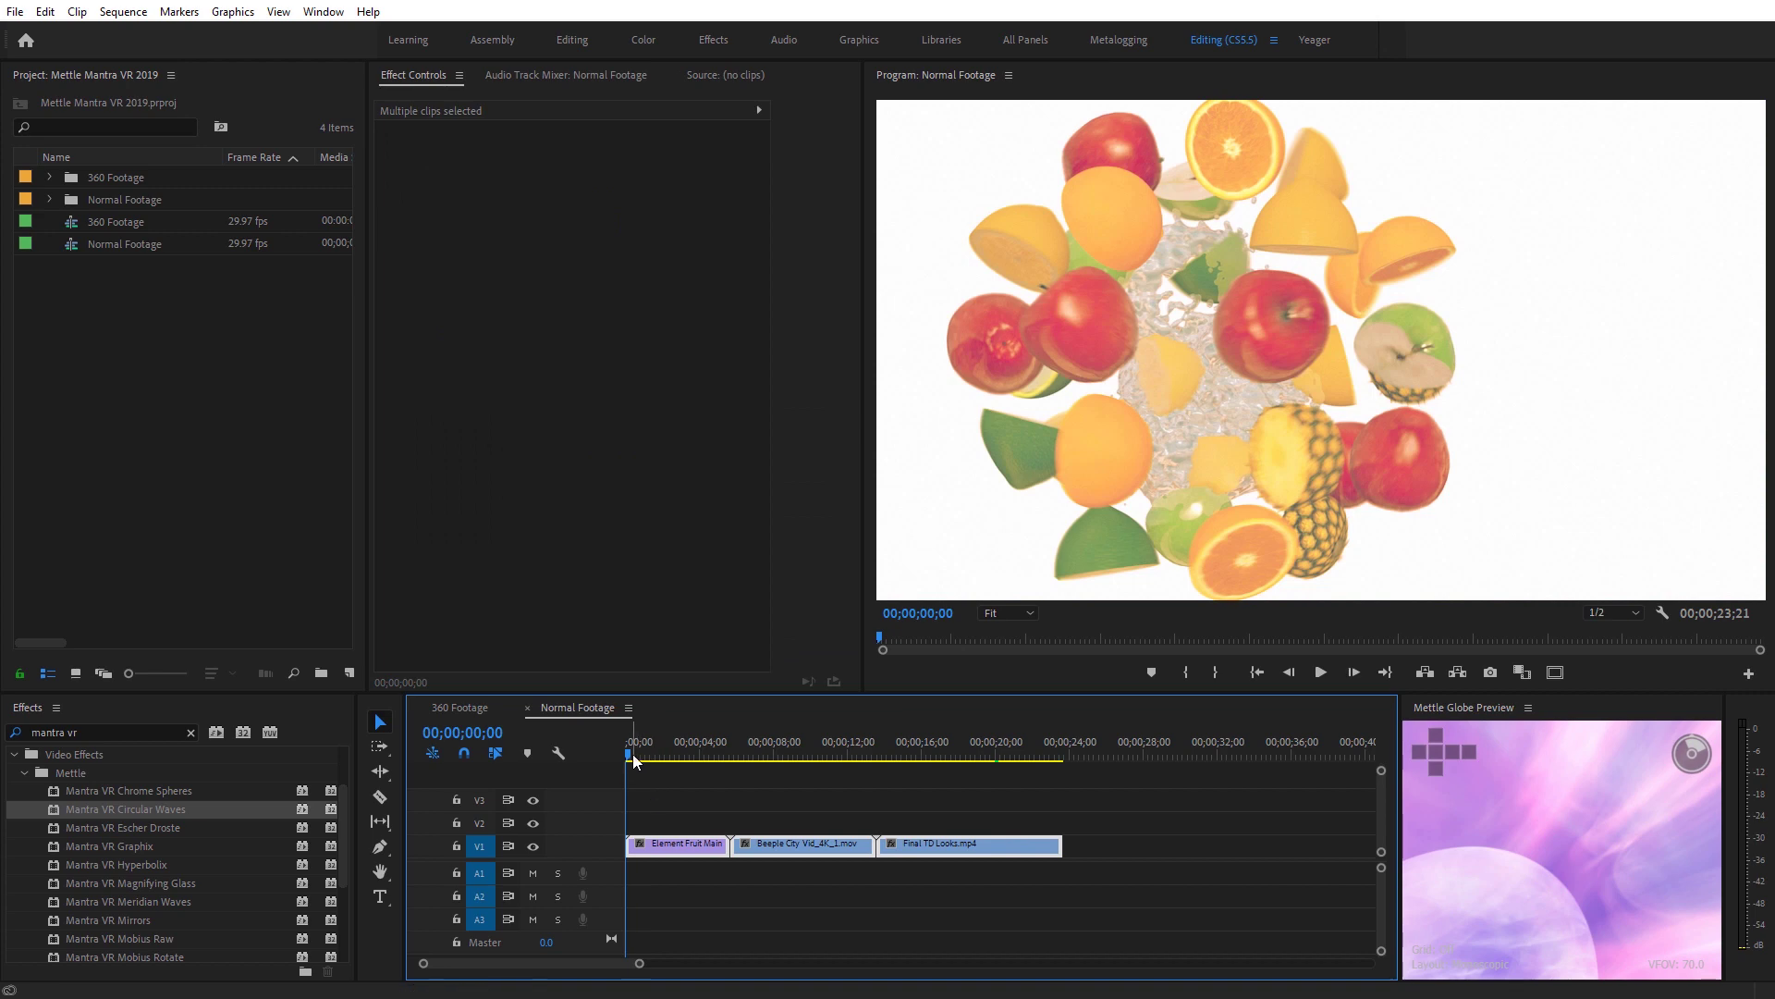
click(639, 754)
drag(643, 756, 656, 755)
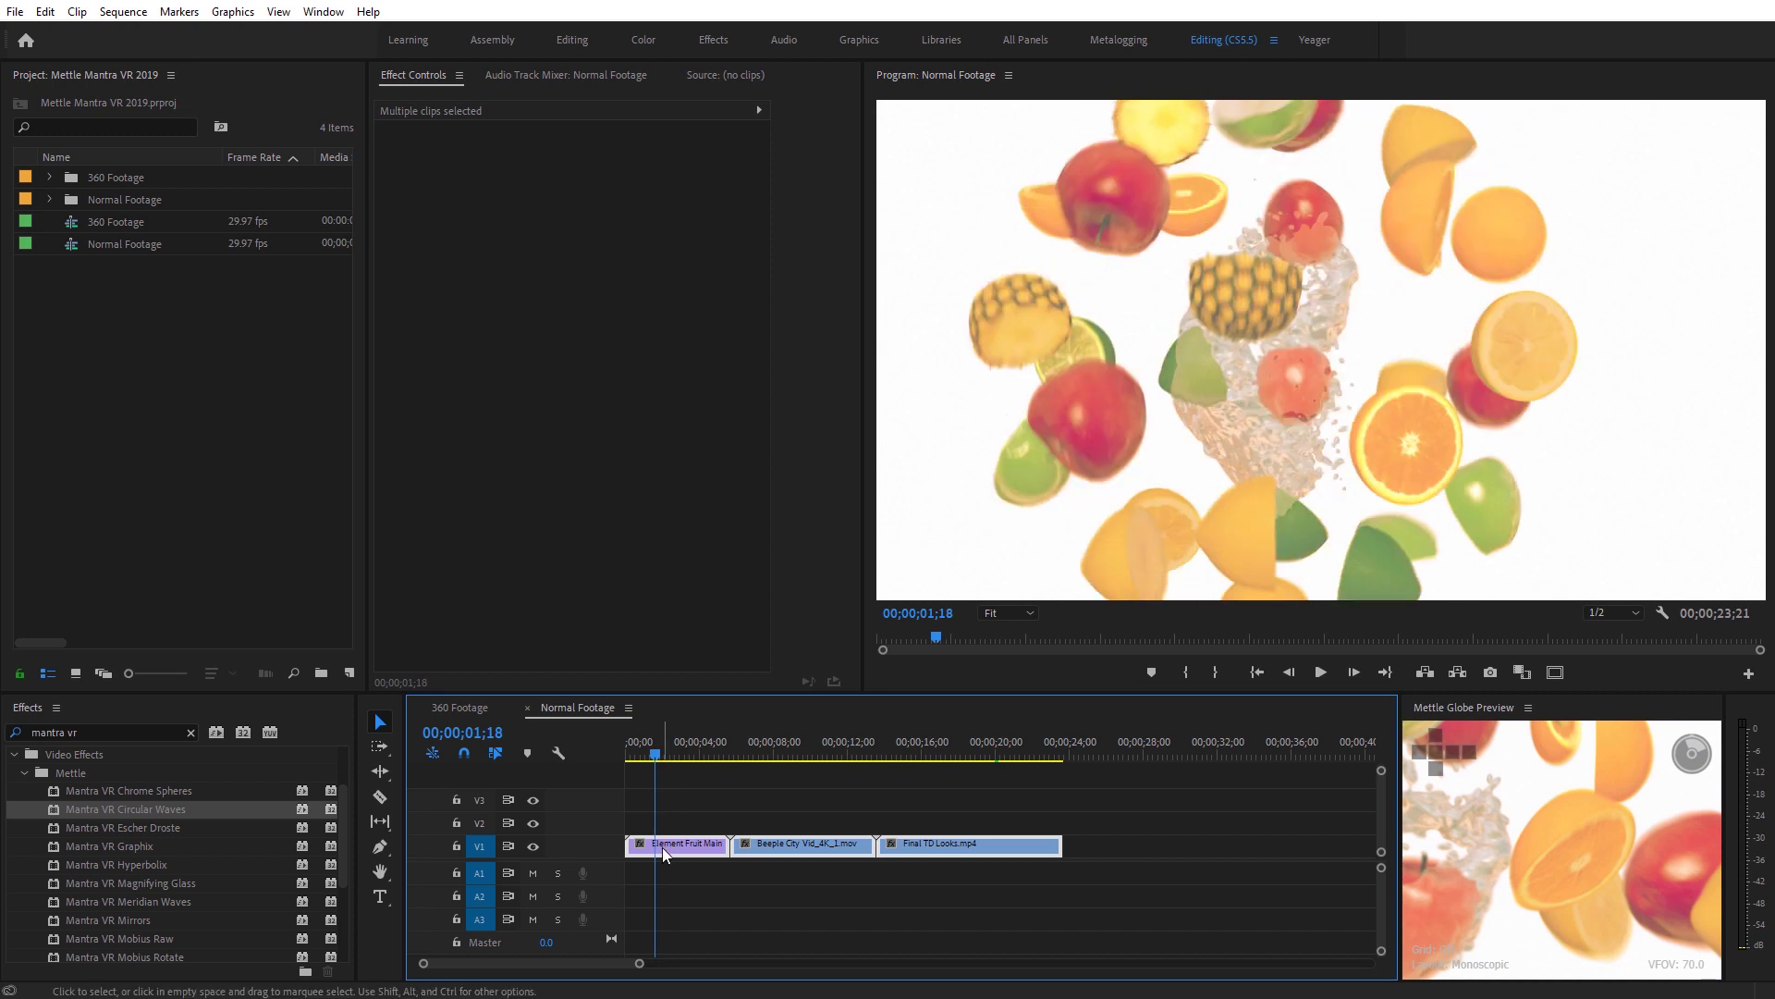
drag(136, 816, 660, 847)
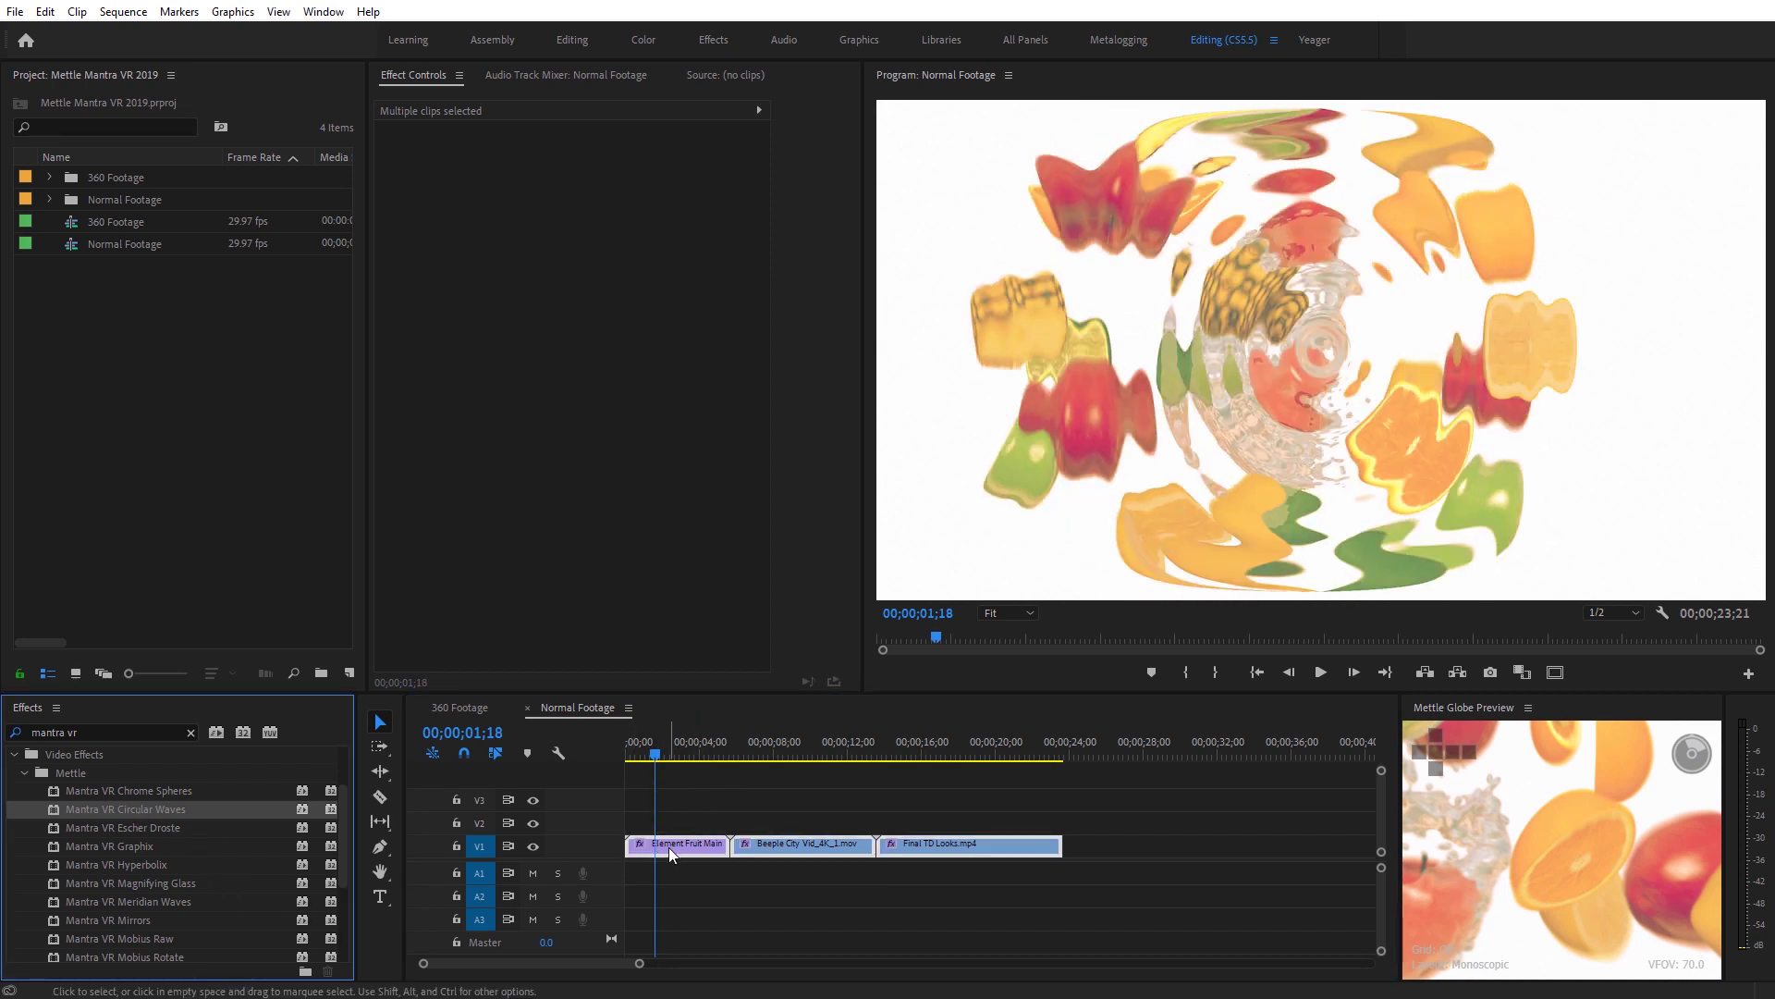
click(661, 847)
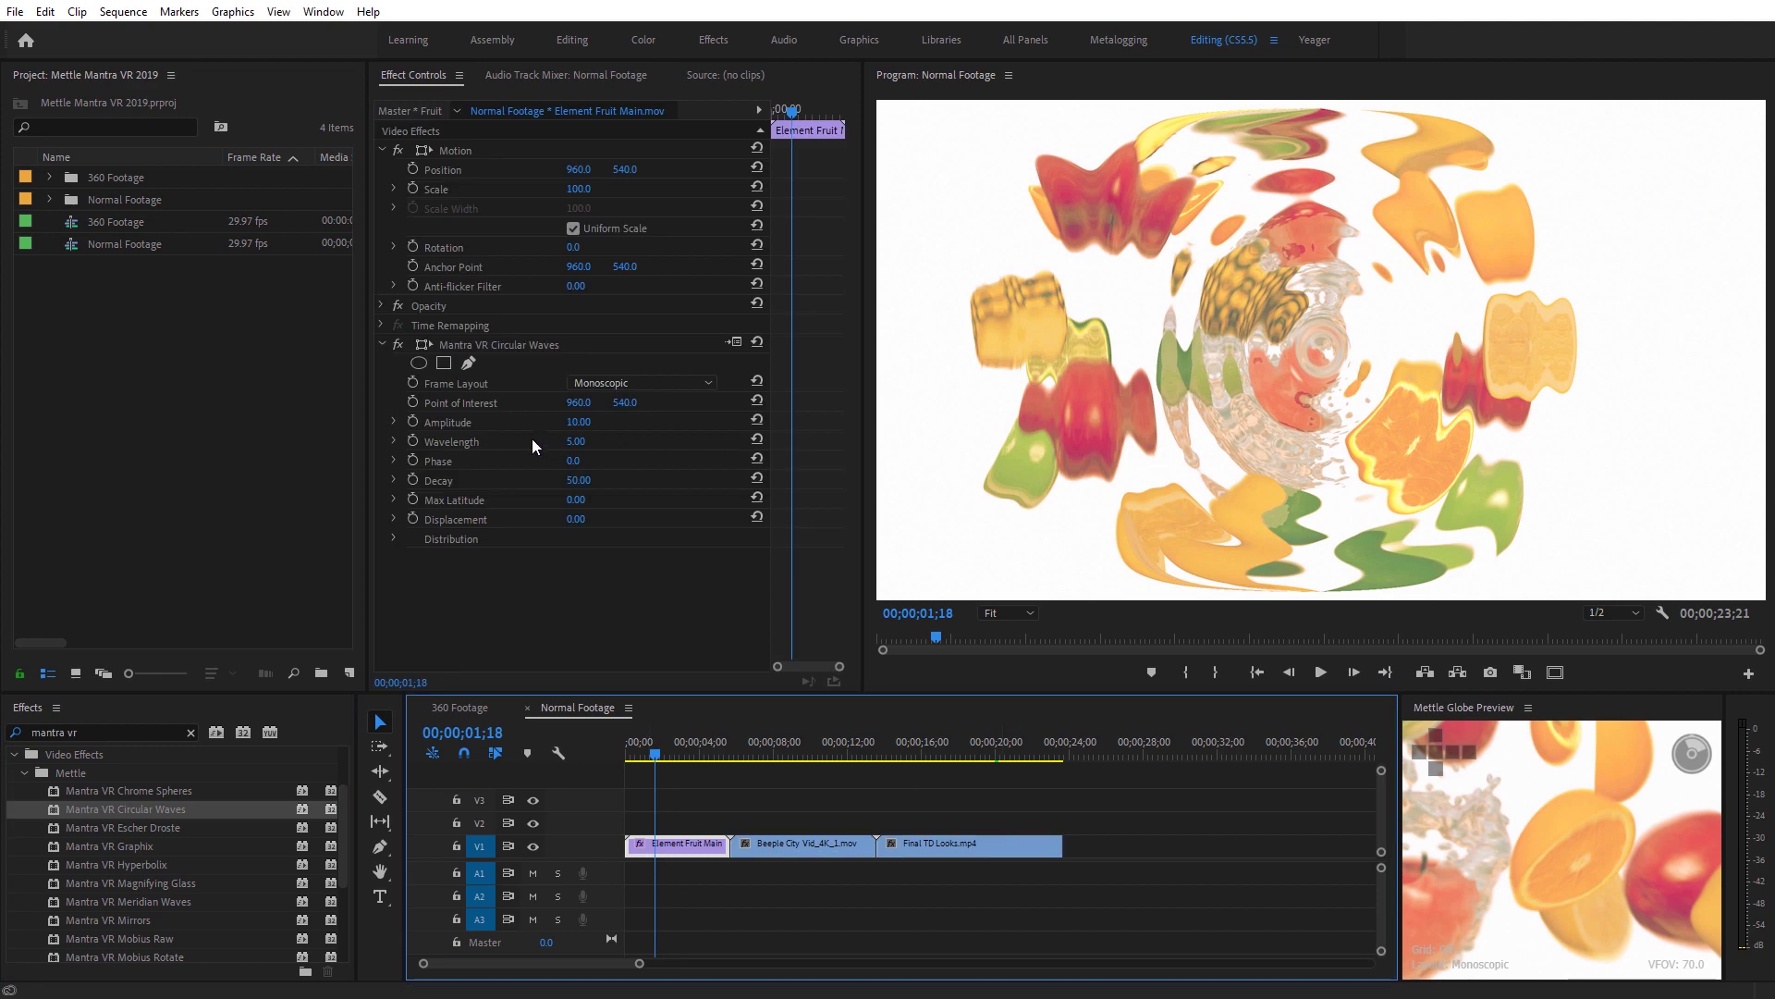
drag(576, 431, 863, 463)
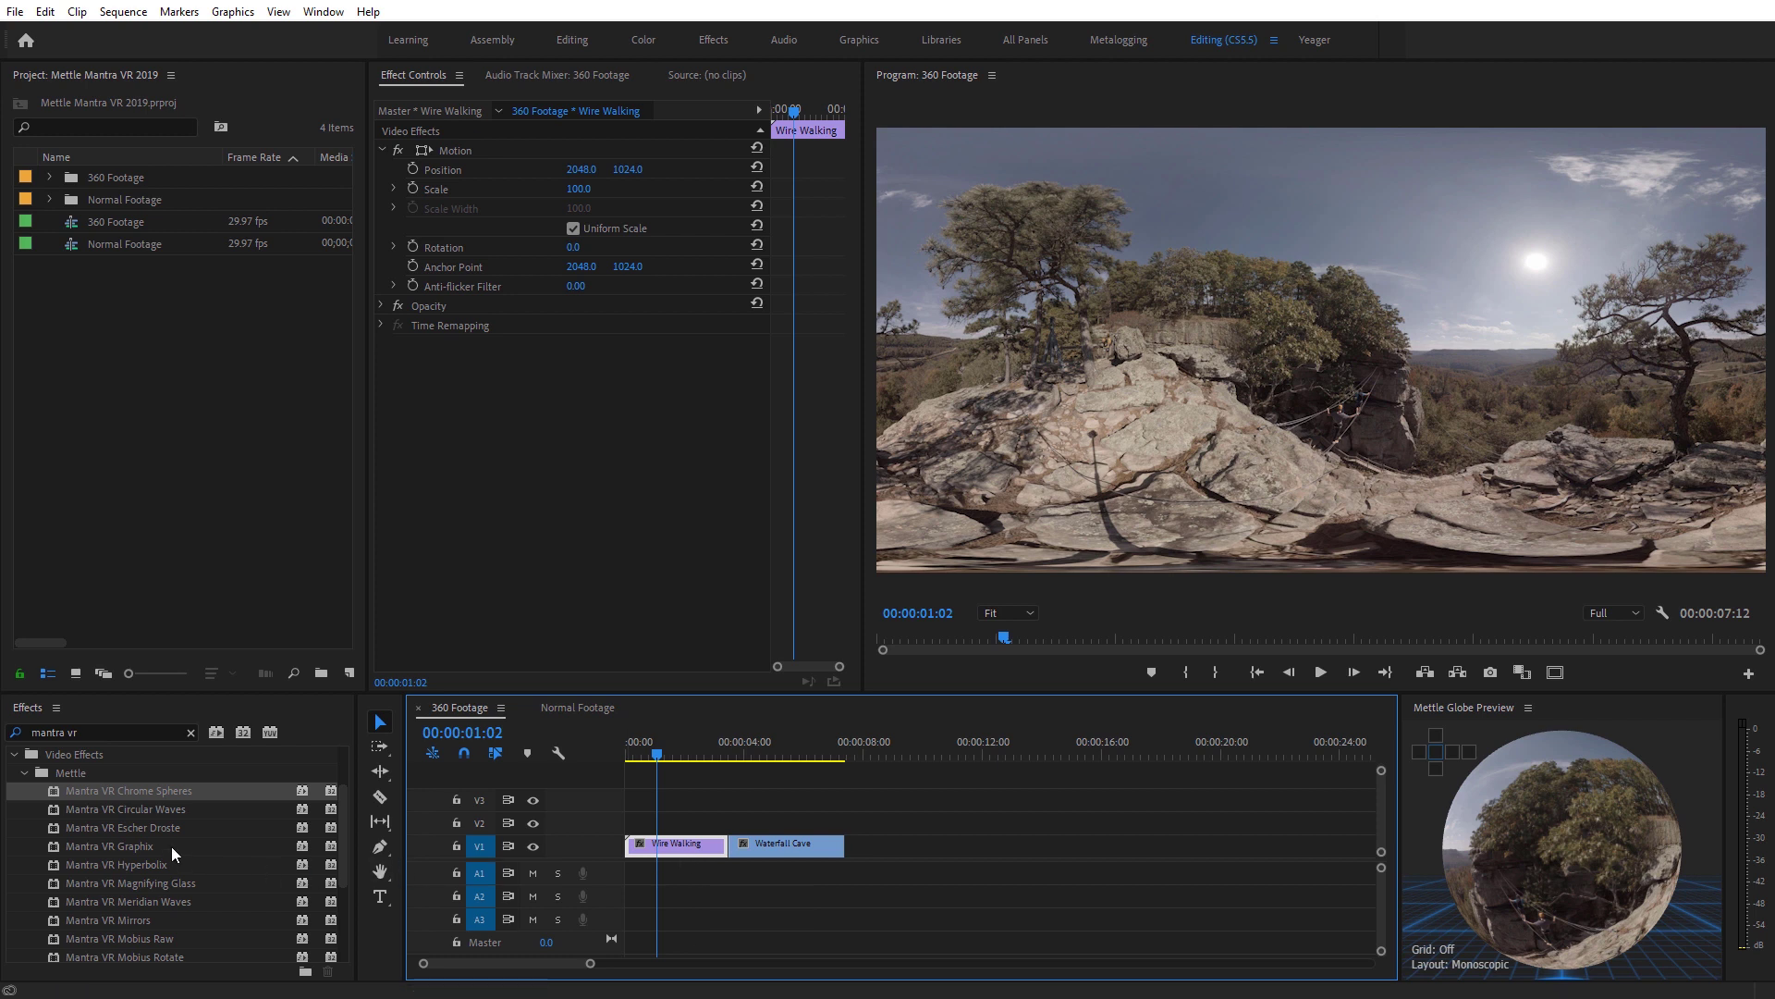
Apply Mantra VR Chrome Spheres to the Wire Walking clip in 360 Footage, with 12 distribution instances and a Scale of 44°.
drag(126, 789, 673, 845)
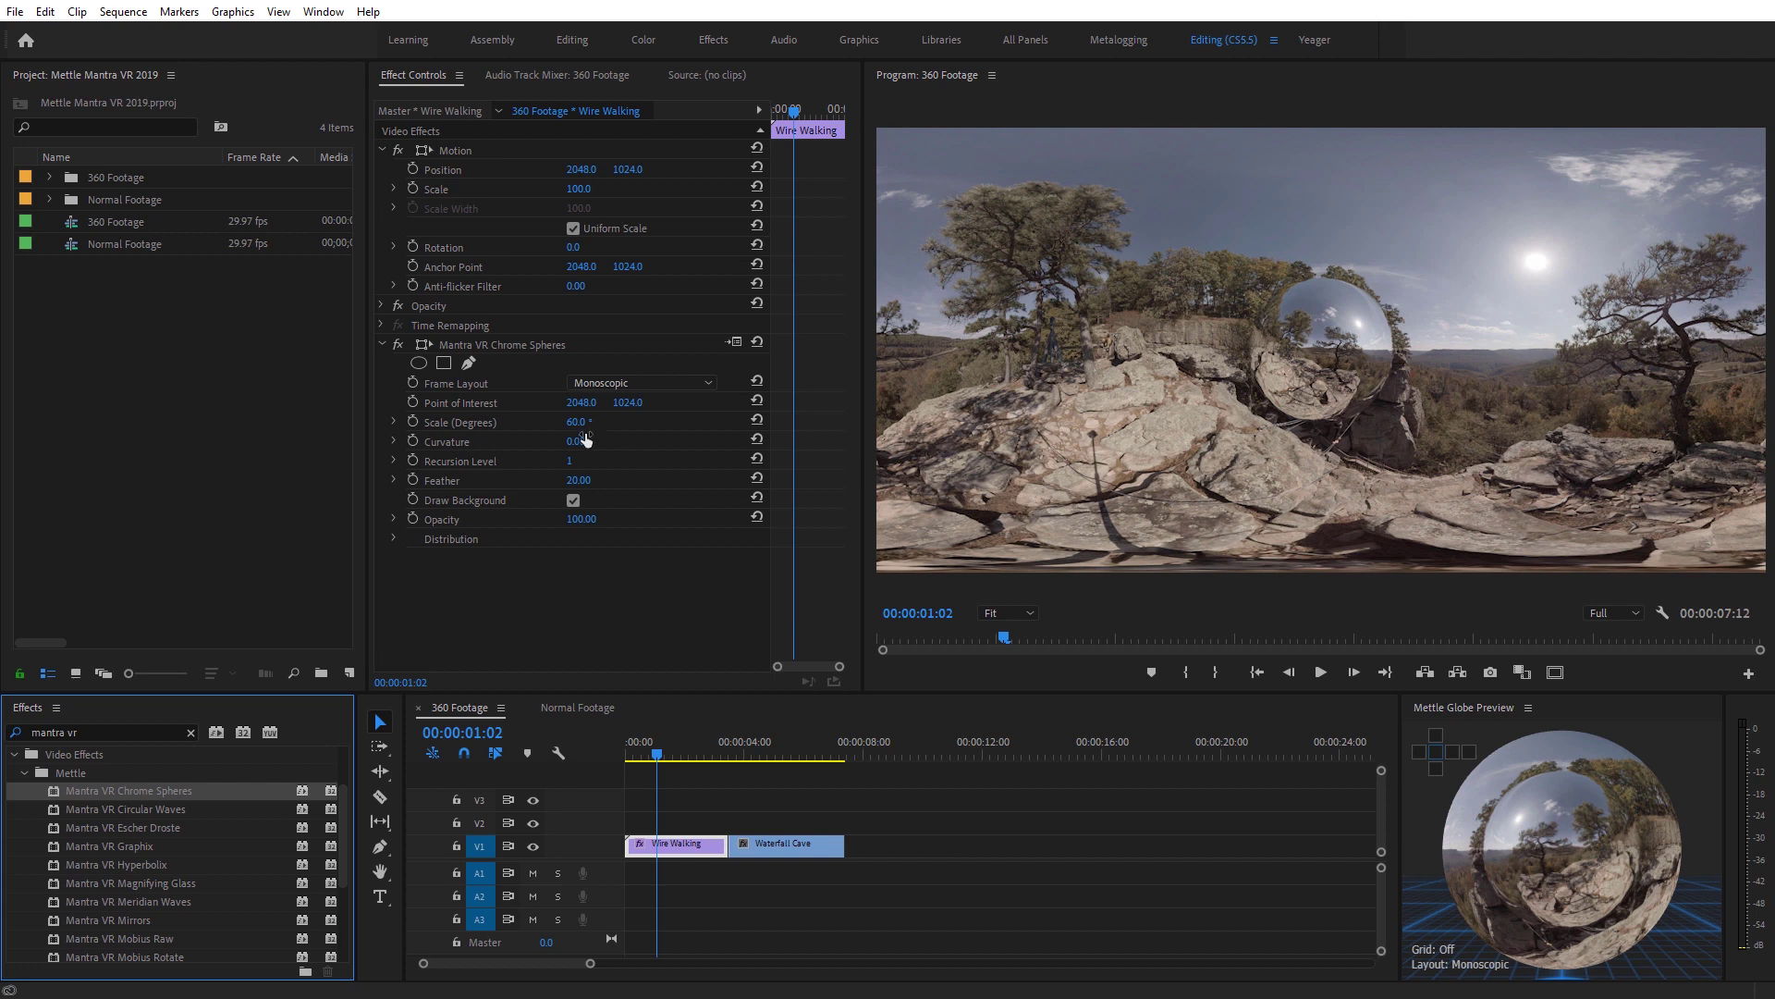
mouse_move(578, 431)
mouse_down()
mouse_move(562, 430)
mouse_move(583, 426)
mouse_up()
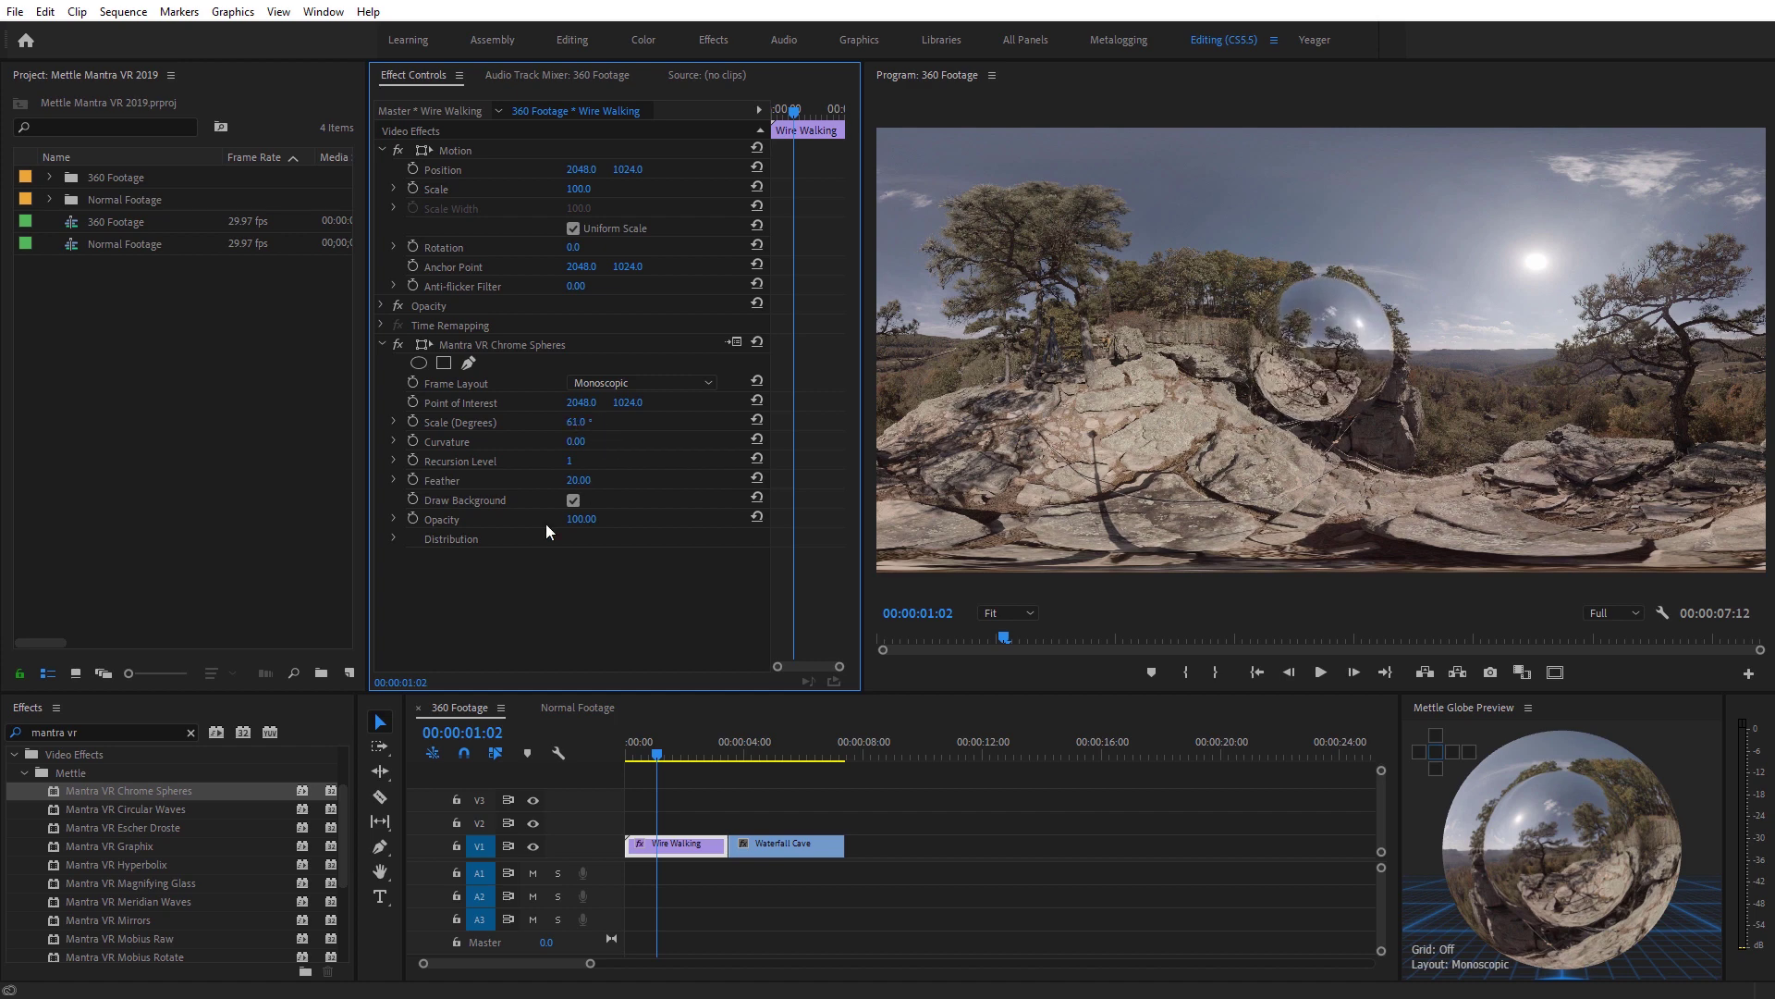
click(394, 539)
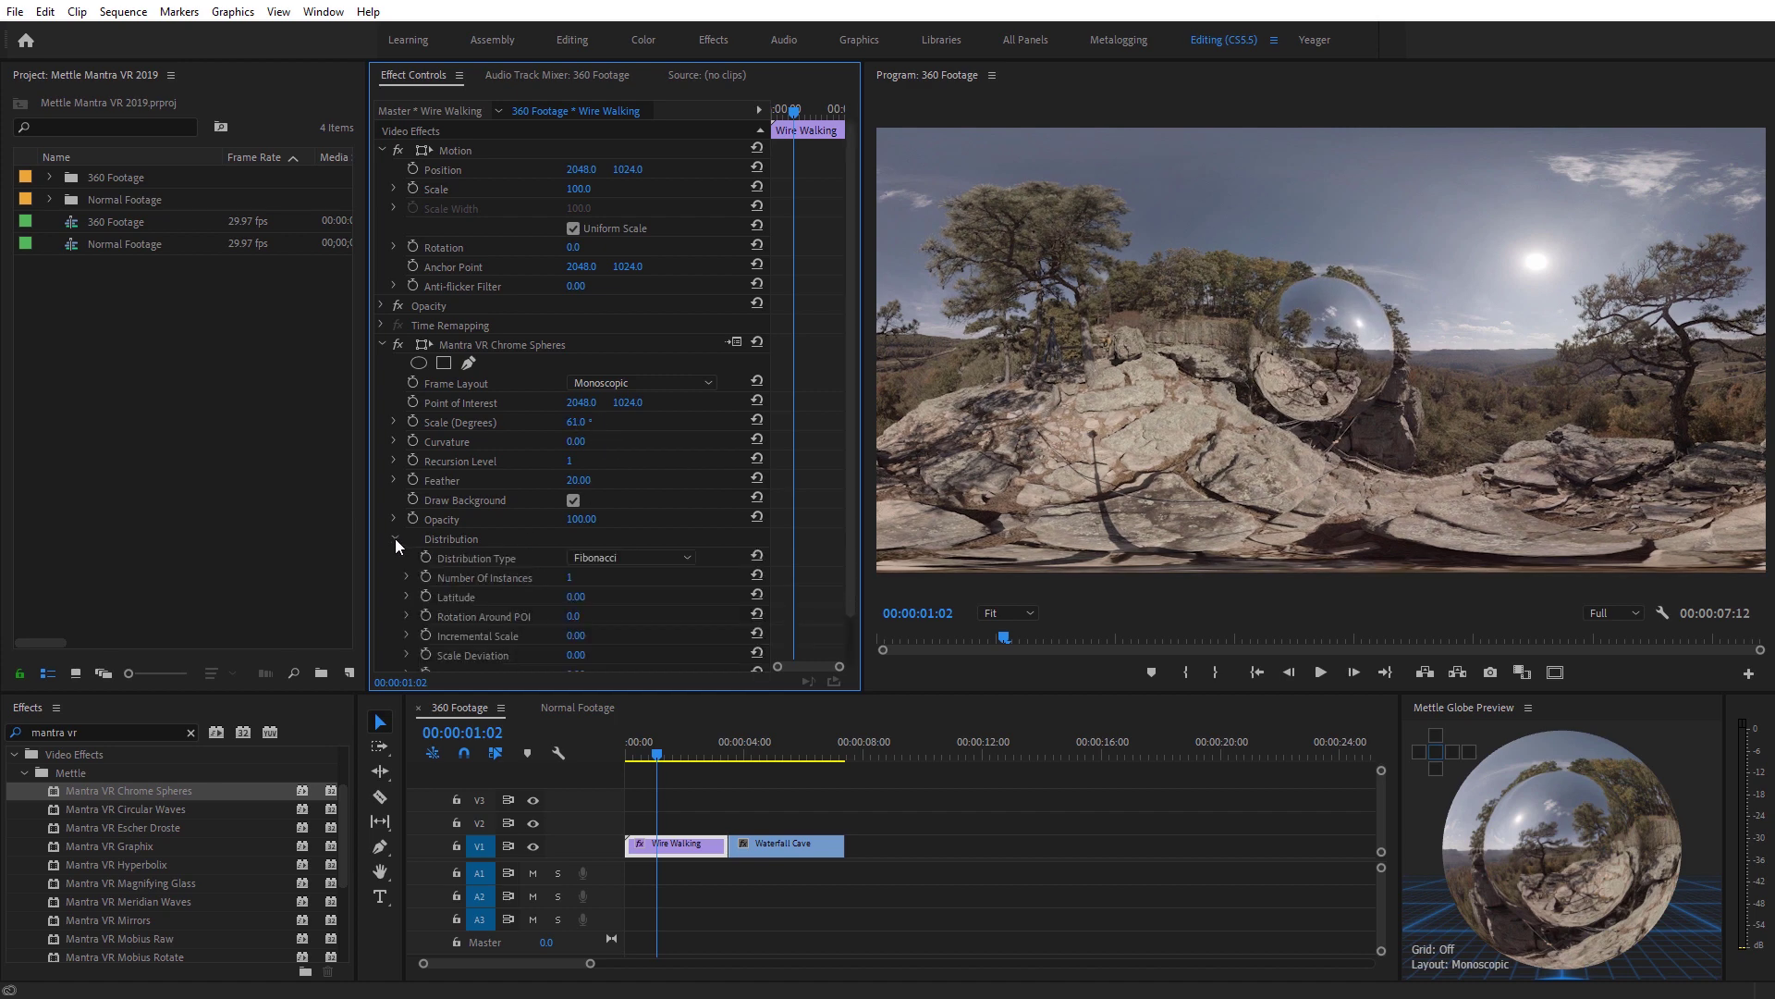
click(568, 581)
key(Return)
drag(588, 582, 605, 585)
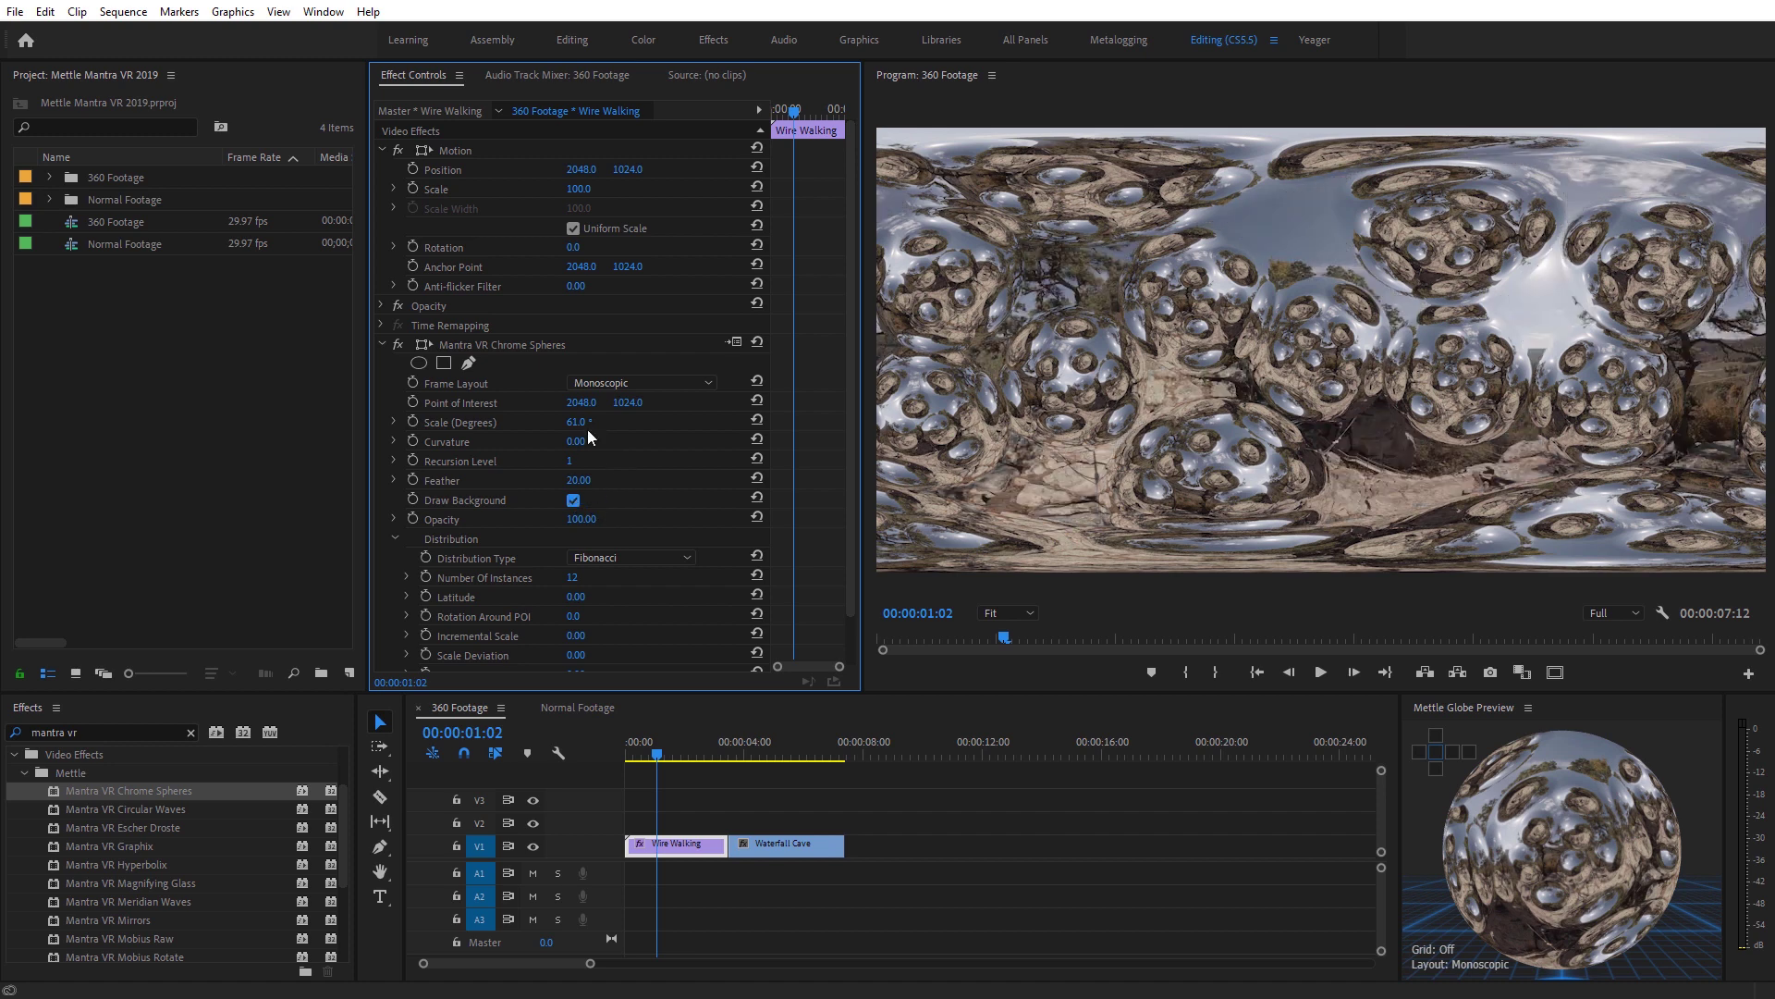
drag(574, 429, 563, 431)
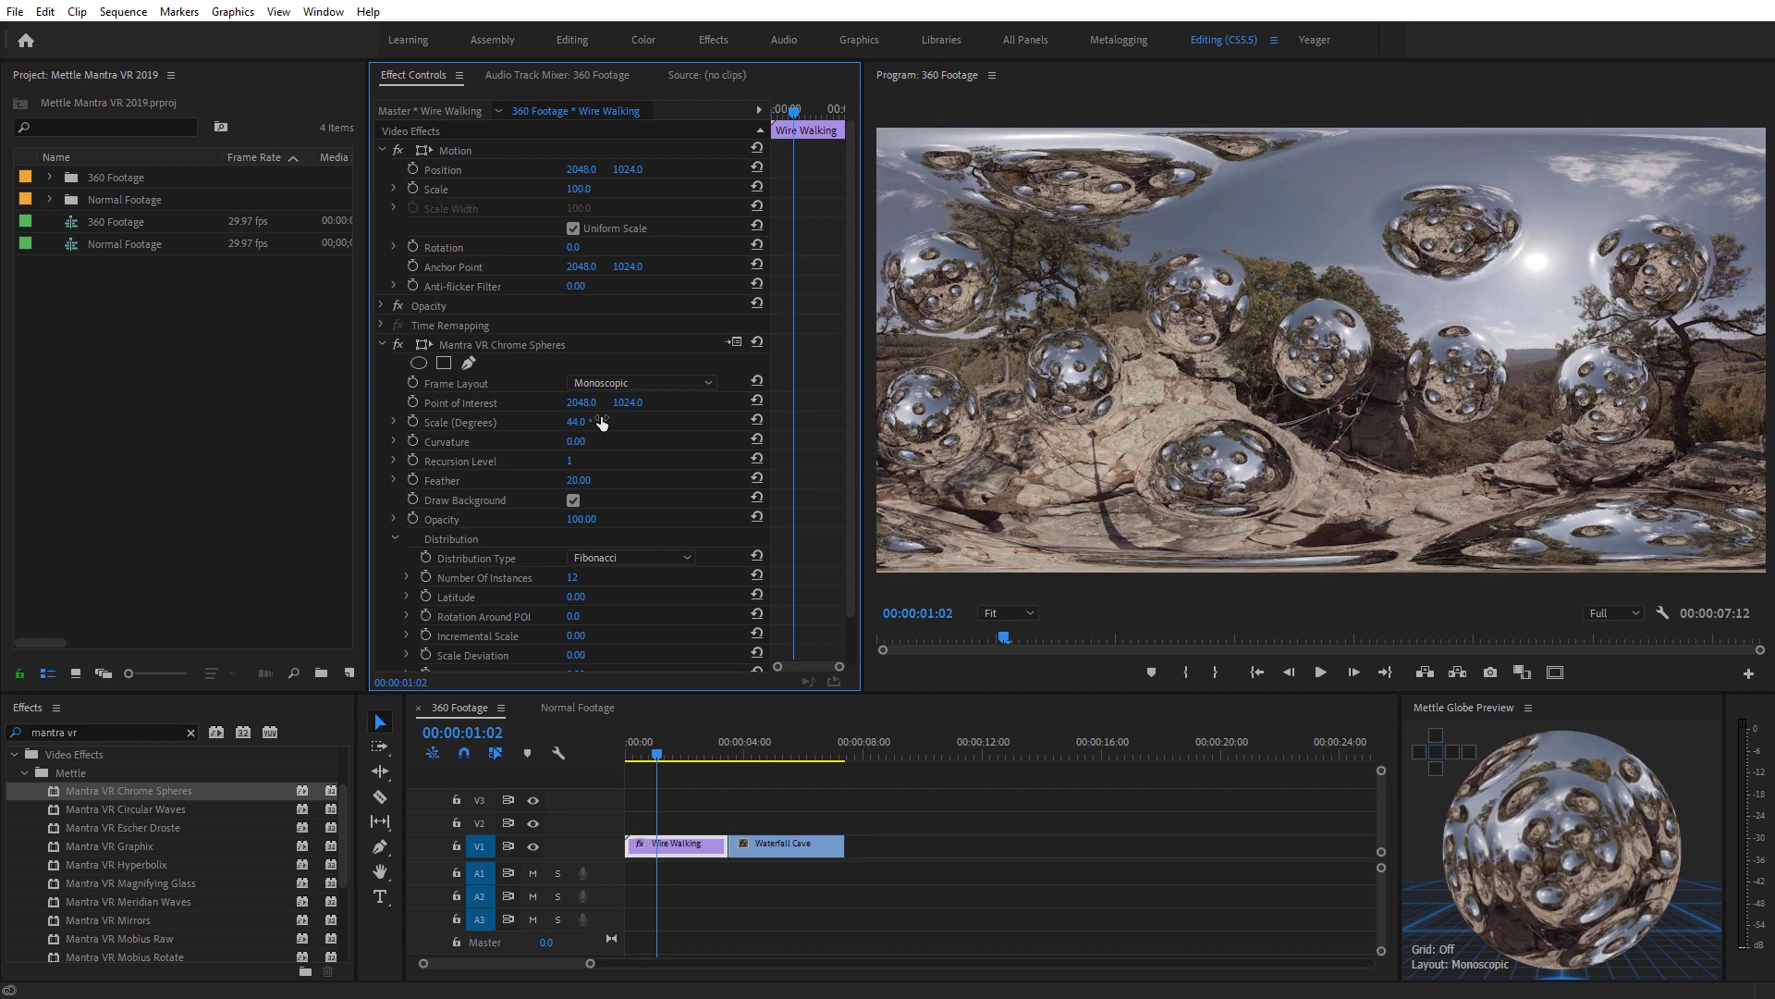
Look around the Chrome Spheres result on the Wire Walking clip in an enlarged Mettle Globe Preview.
click(1606, 727)
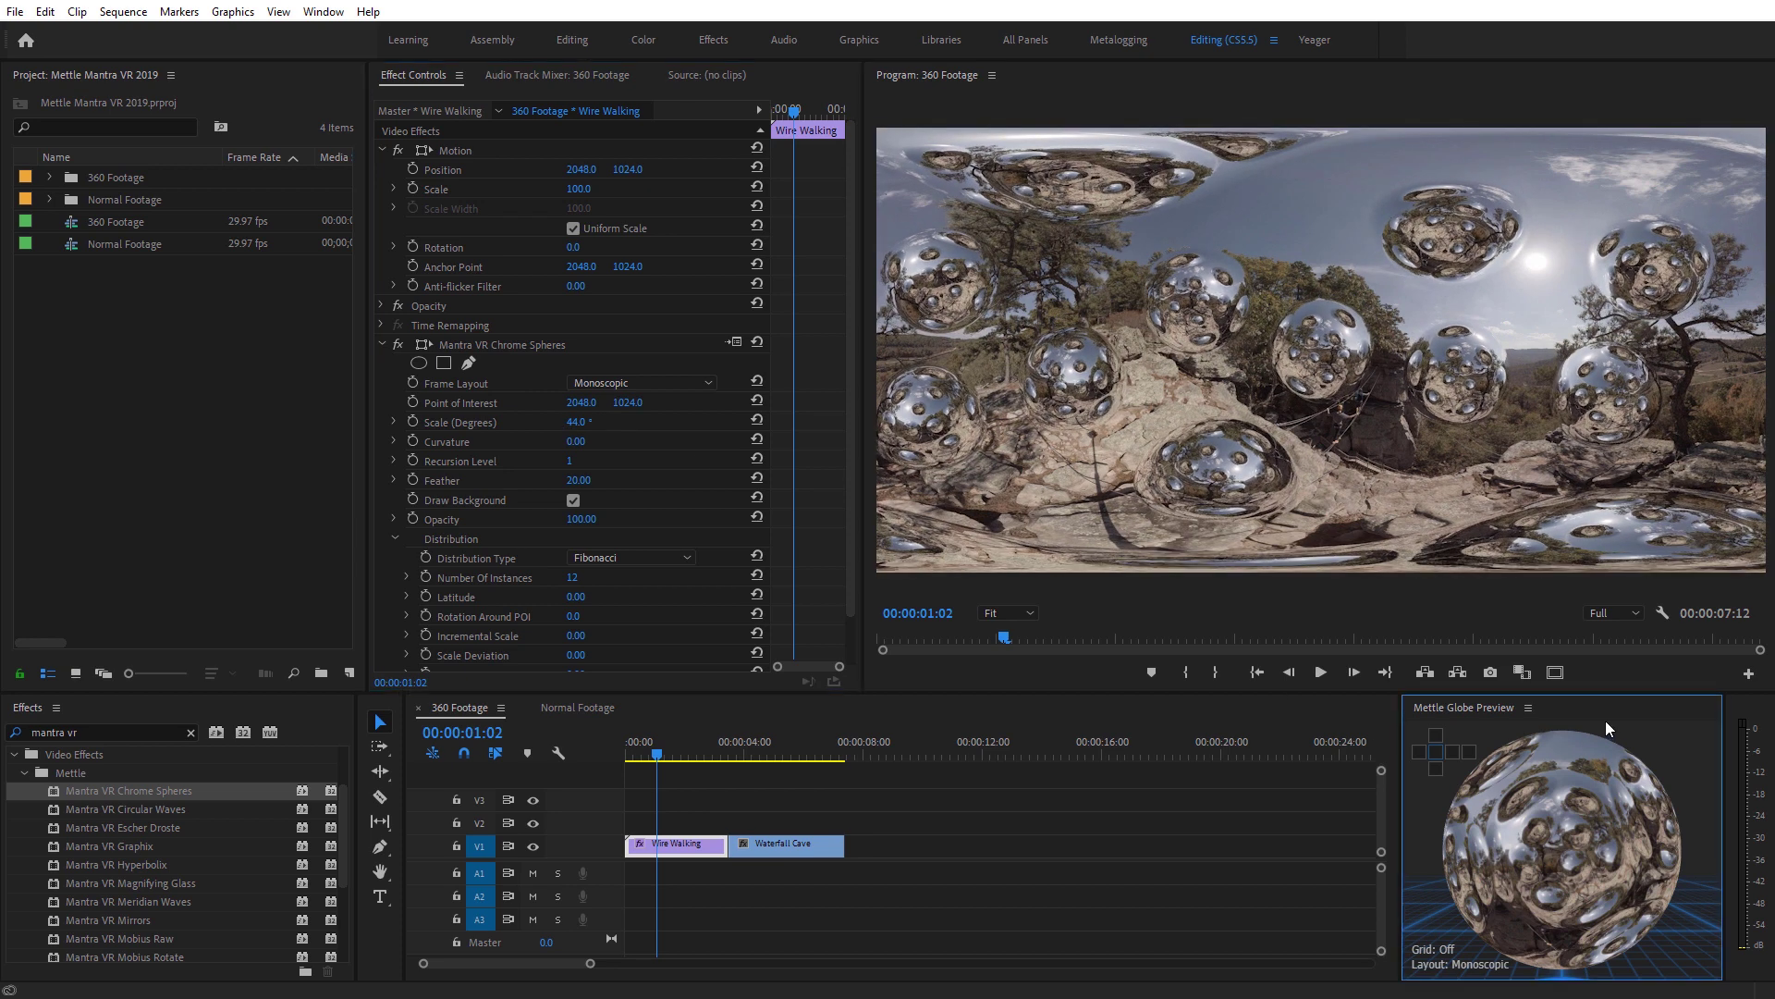
key(grave)
scroll(991, 462, up, 5)
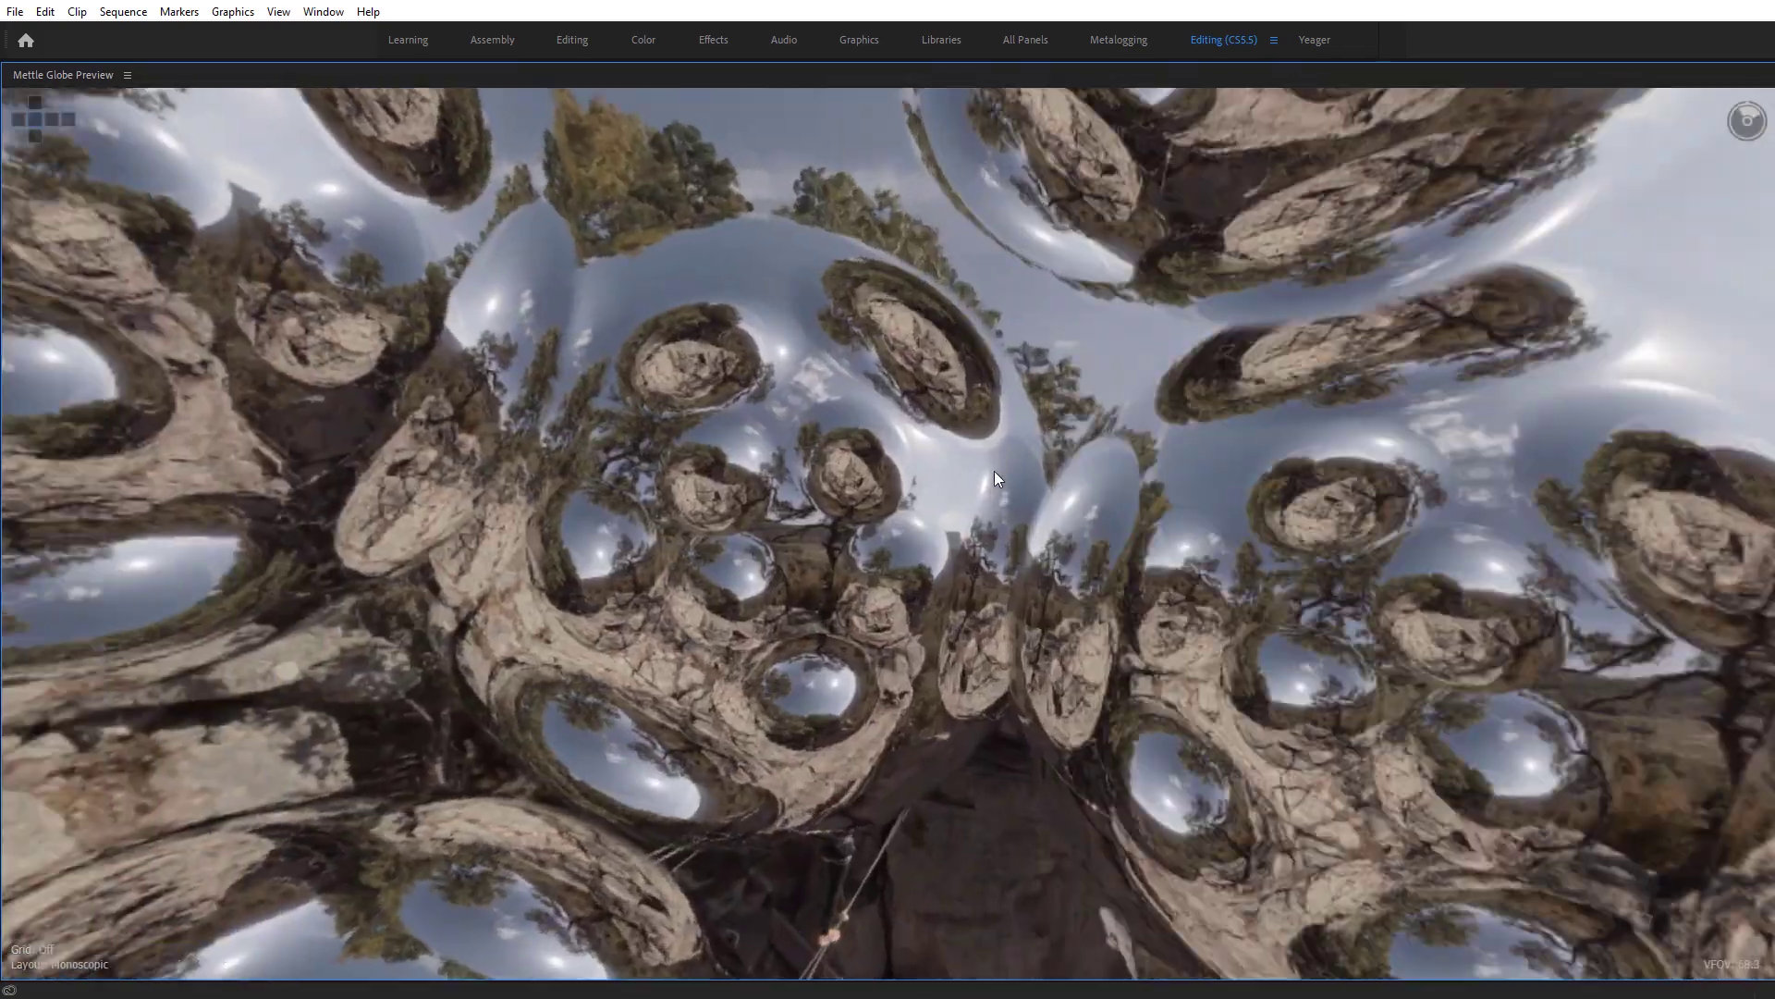
mouse_move(995, 473)
mouse_down()
mouse_move(739, 359)
mouse_move(1002, 601)
mouse_move(1298, 453)
mouse_move(867, 351)
mouse_move(889, 297)
mouse_move(574, 429)
mouse_move(728, 449)
mouse_move(902, 712)
mouse_move(786, 468)
mouse_move(996, 630)
mouse_move(906, 545)
mouse_move(729, 525)
mouse_up()
key(grave)
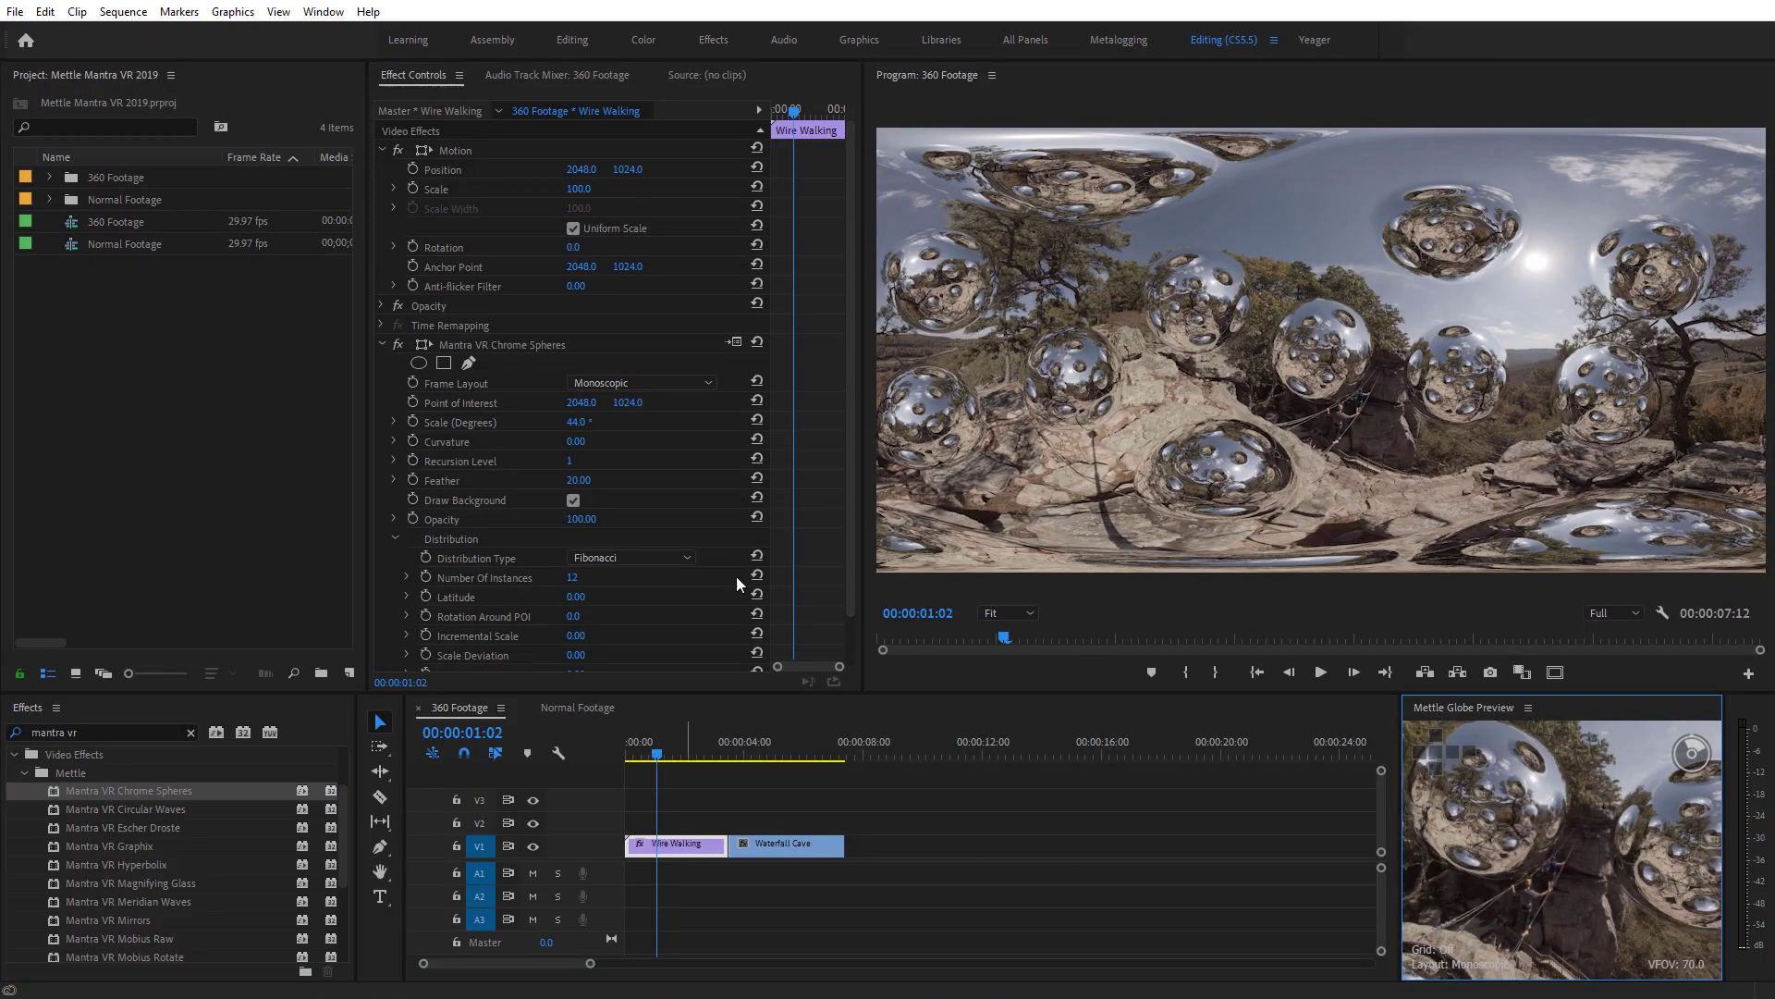
Shift the Wire Walking clip's Chrome Spheres Point of Interest to 3141, 954 and reveal the remaining Distribution settings.
drag(581, 402, 309, 386)
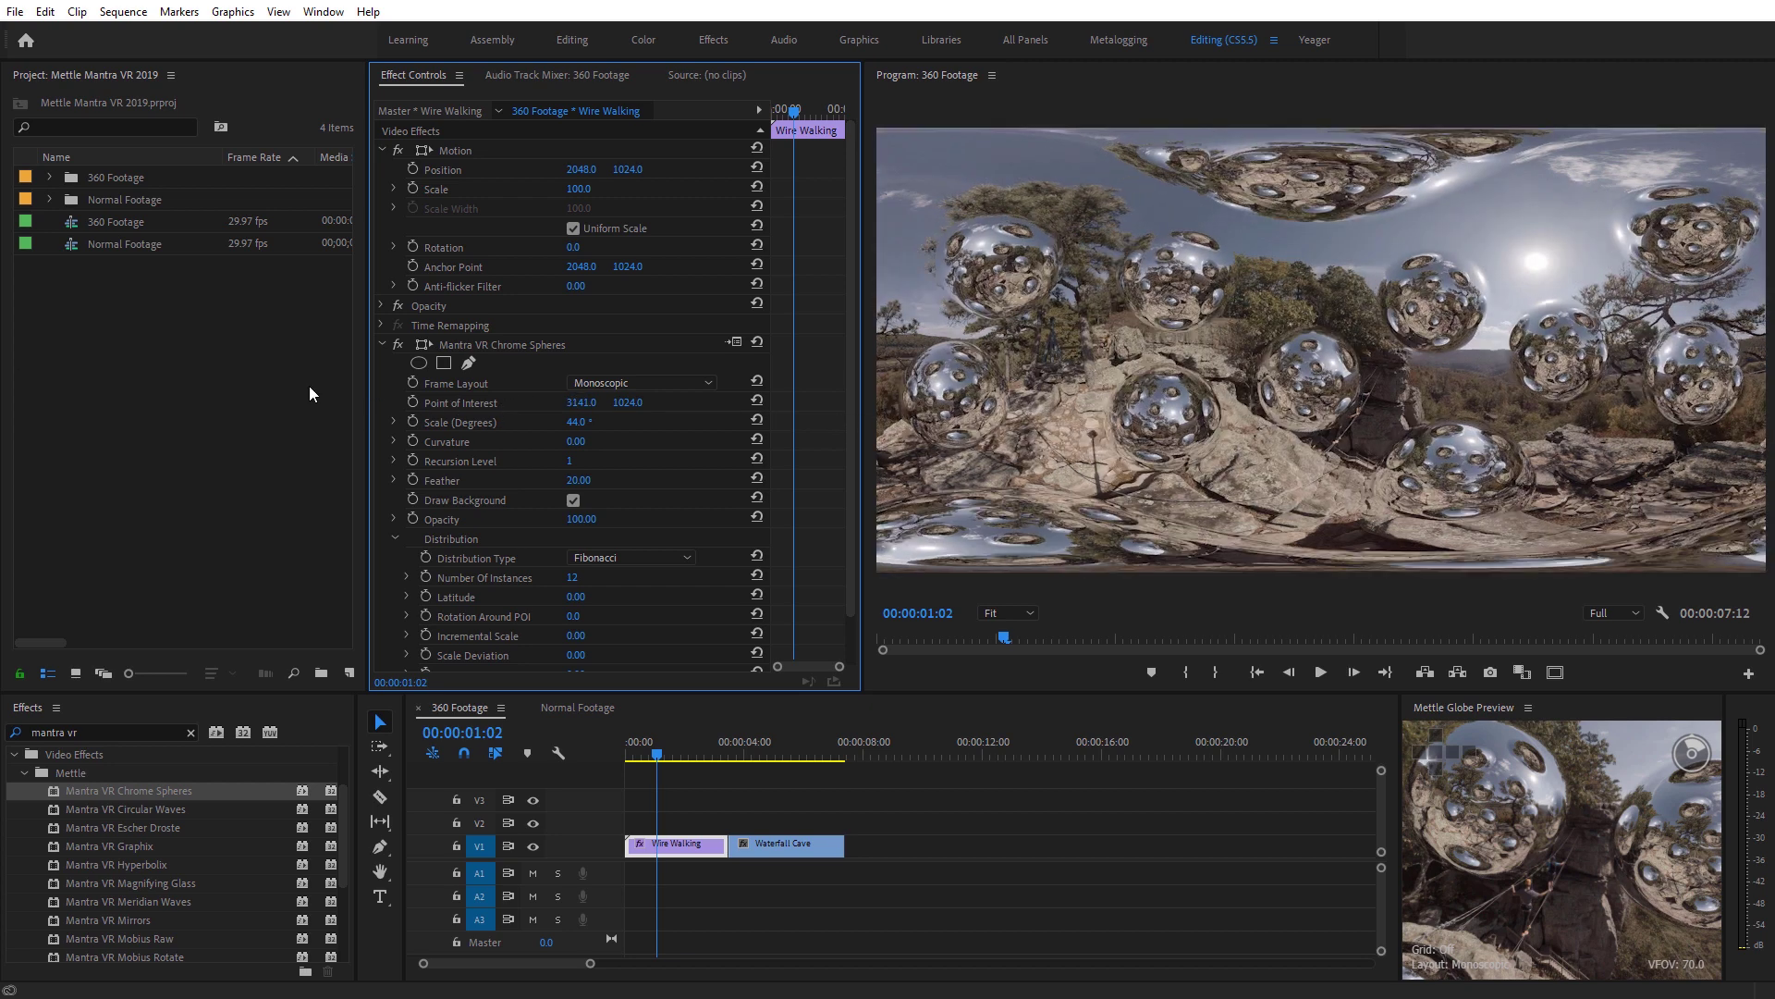
drag(632, 410, 440, 403)
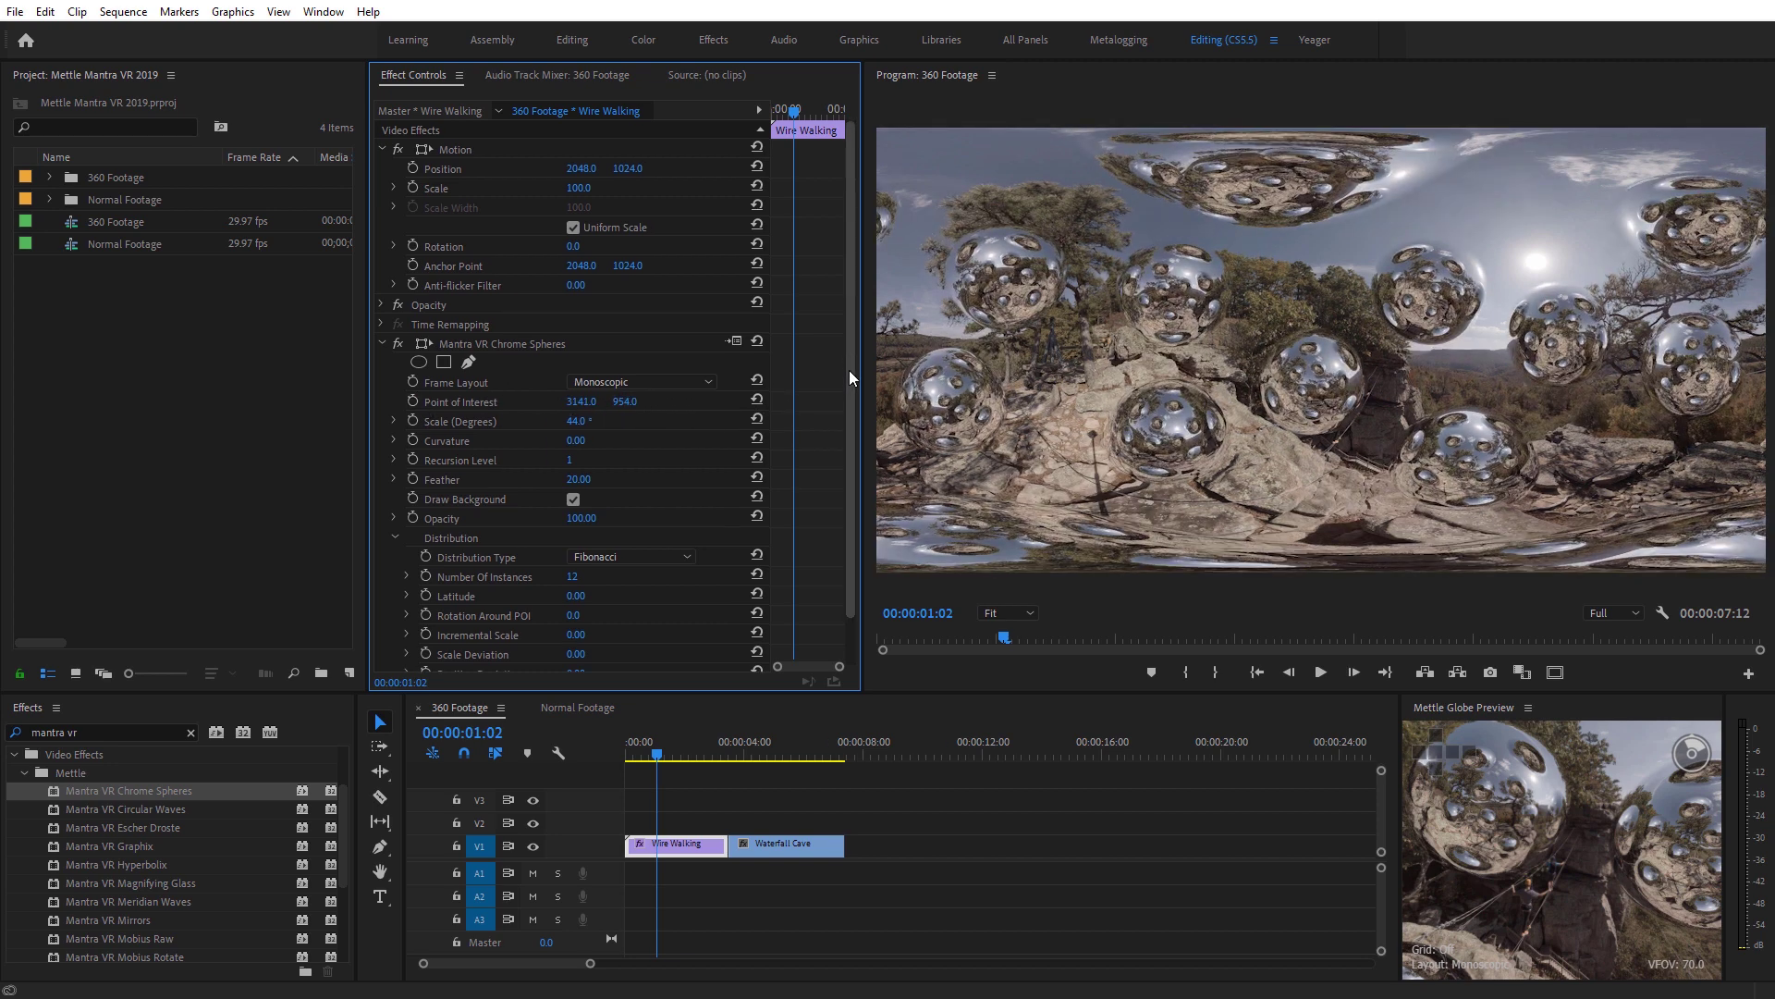
drag(849, 370, 849, 414)
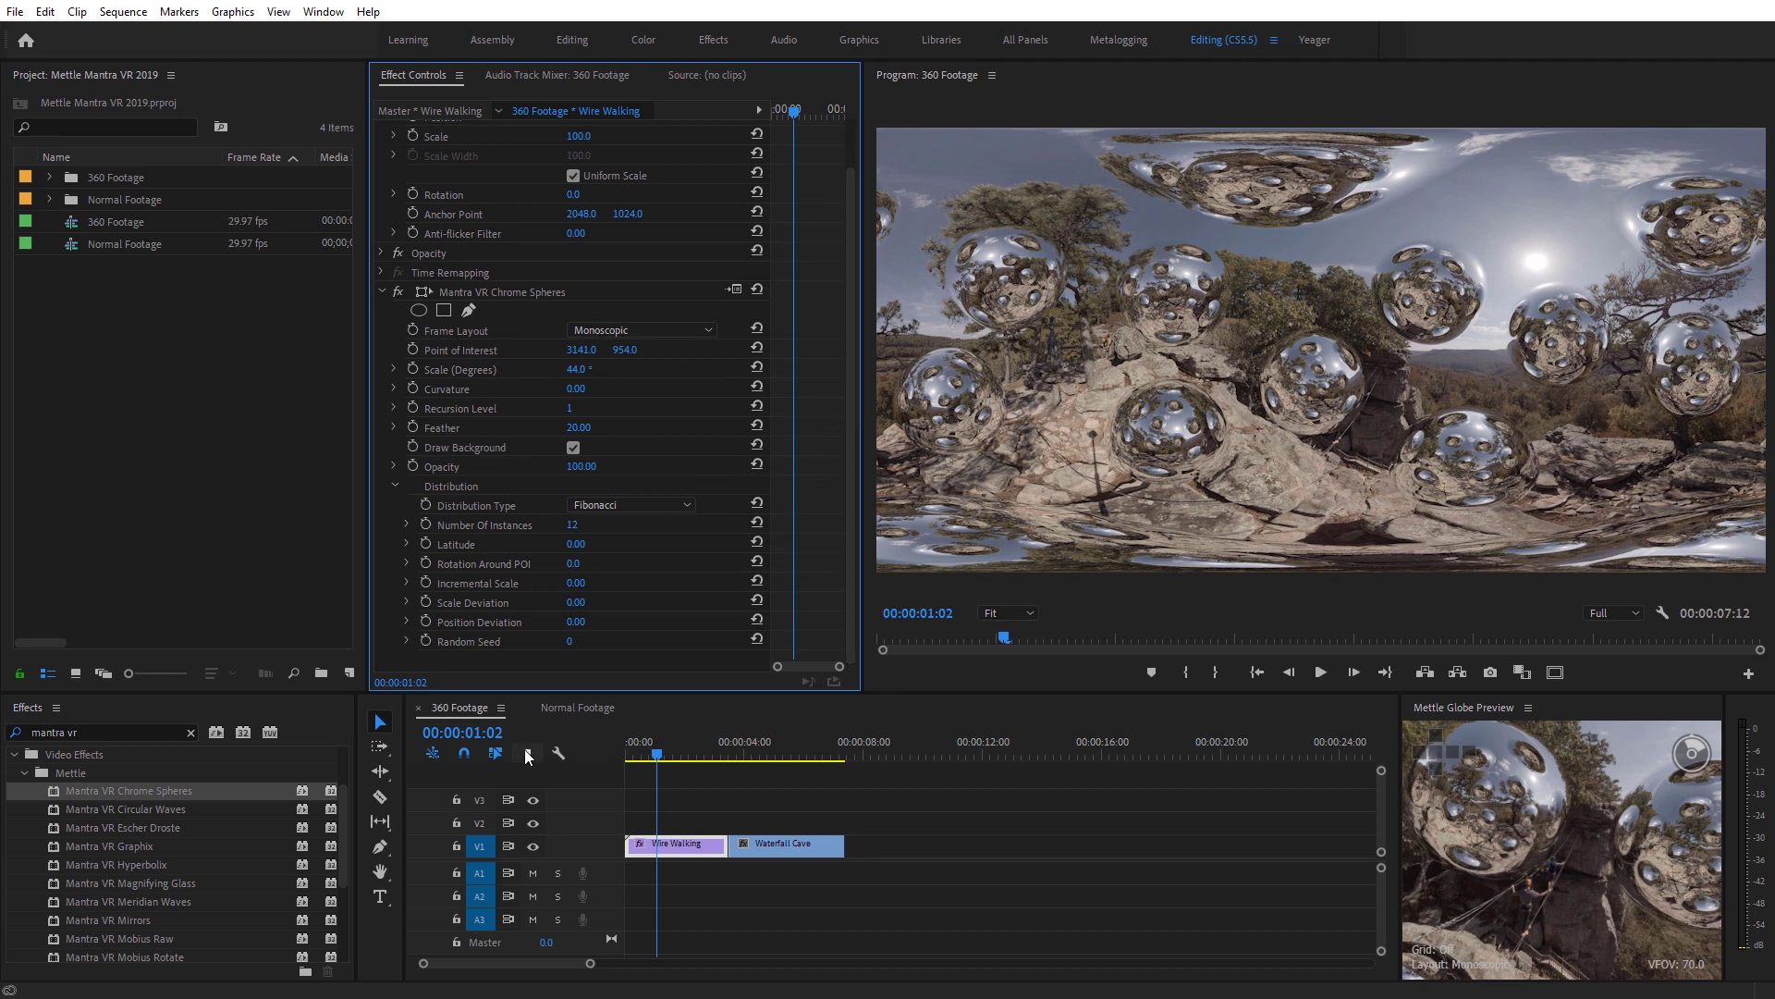
Apply Mantra VR Chrome Spheres to the Beeple City clip in Normal Footage at 00;00;01;03, with Rectilinear (Flat) Frame Layout.
click(566, 708)
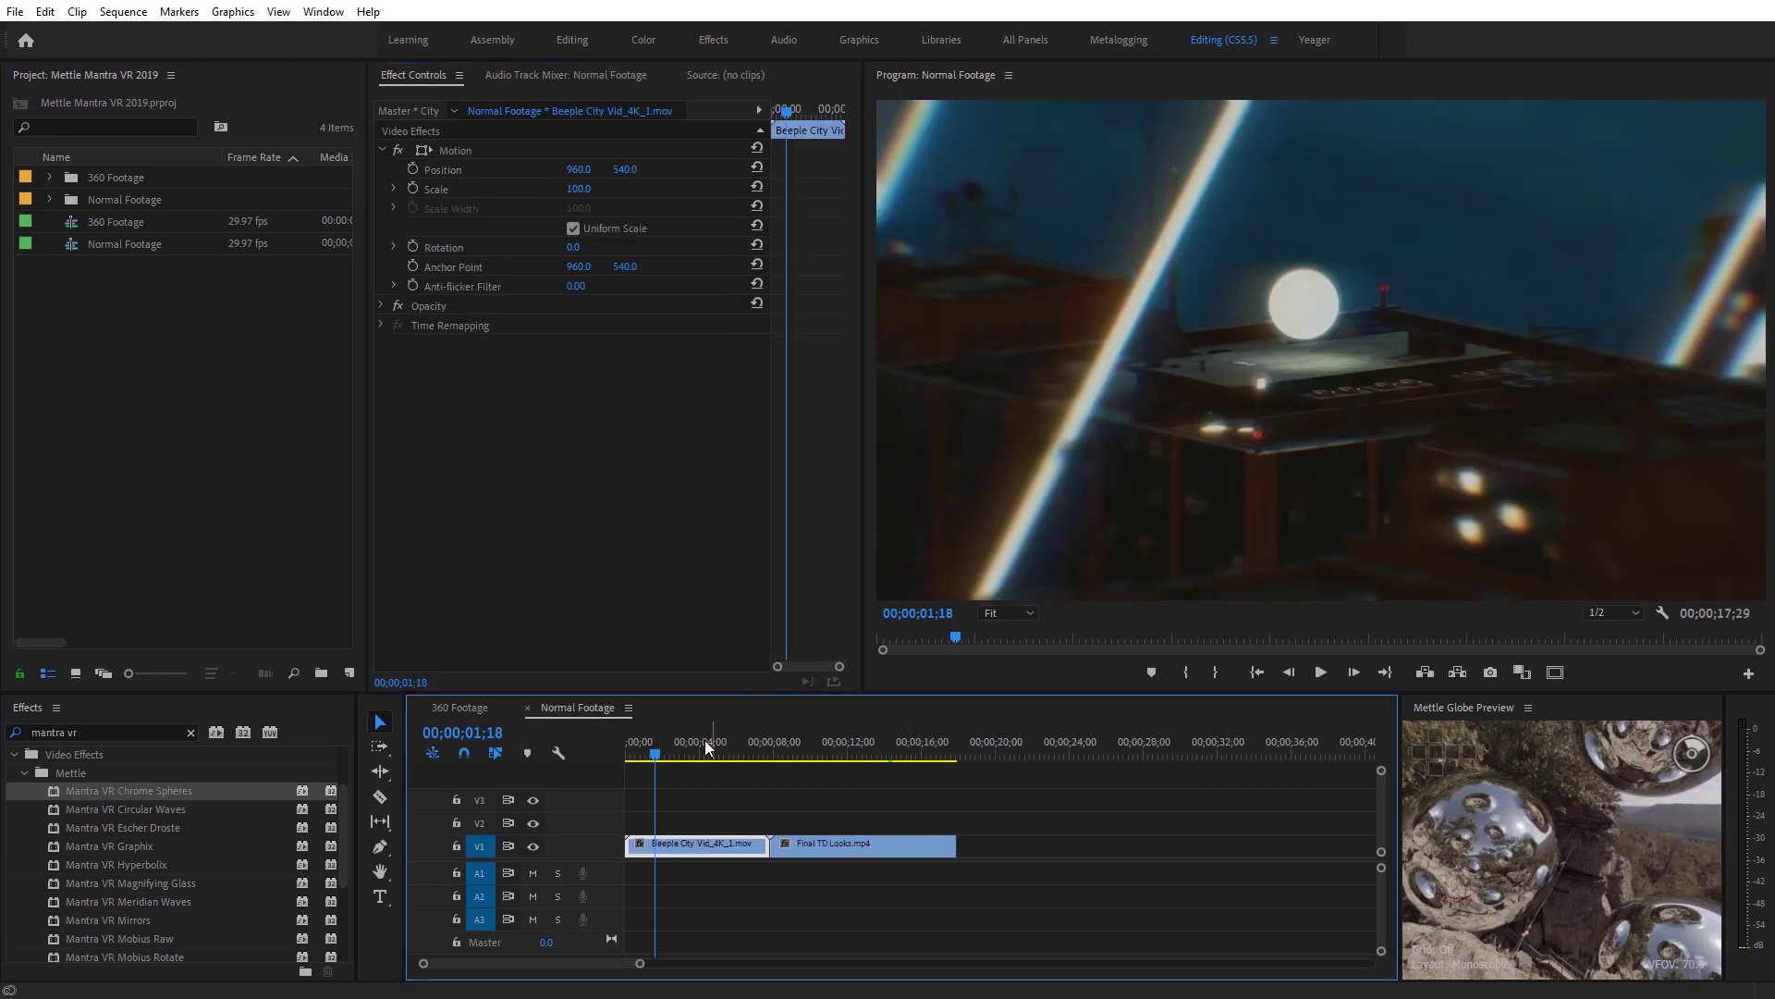
mouse_move(657, 756)
mouse_down()
mouse_move(623, 762)
mouse_move(646, 760)
mouse_up()
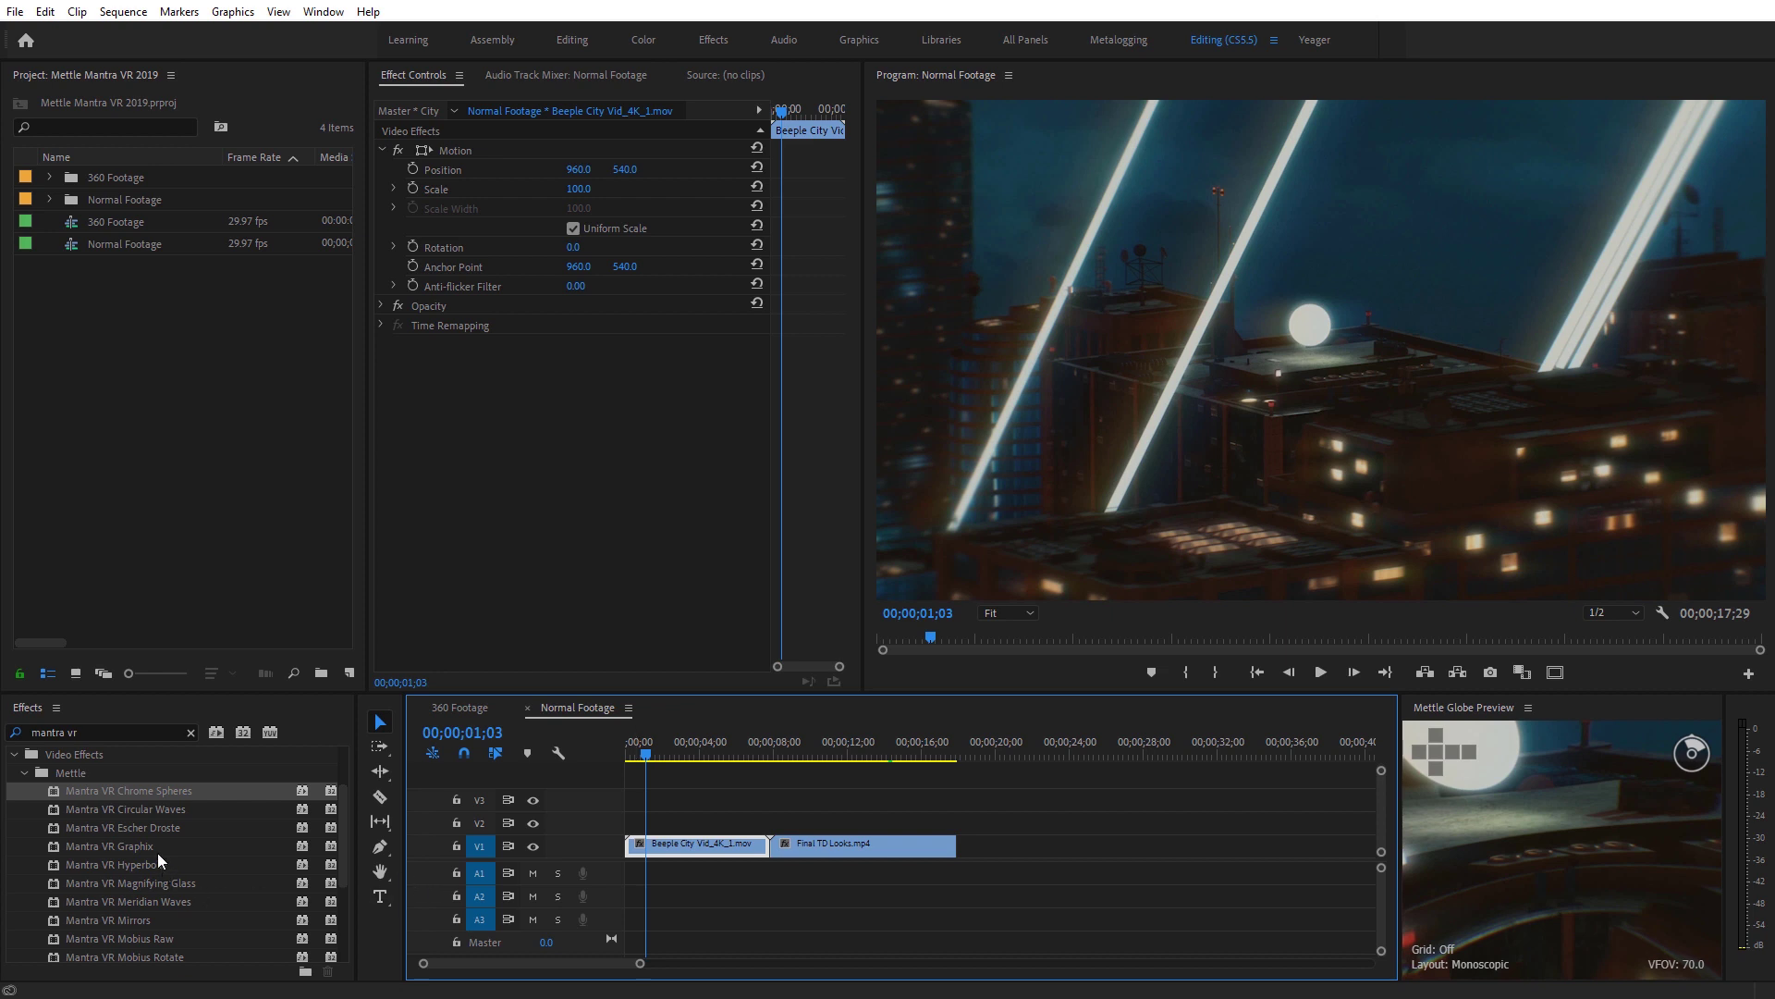
drag(115, 793, 652, 847)
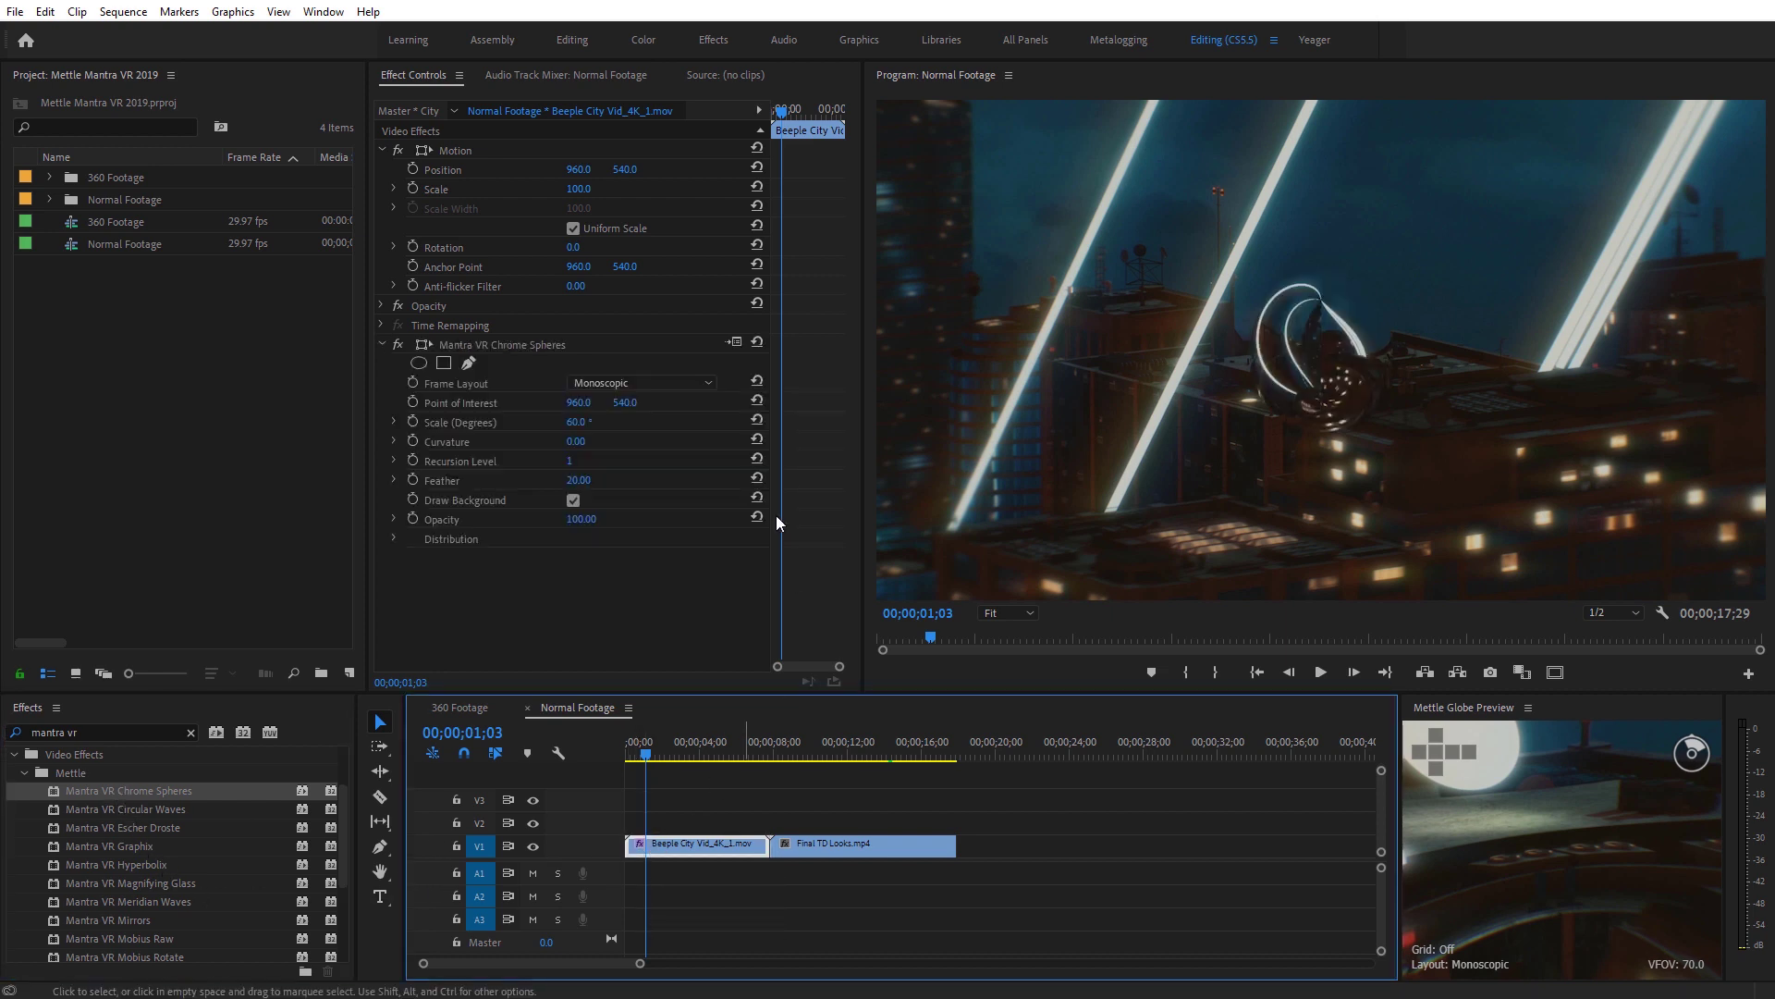
click(701, 385)
click(669, 456)
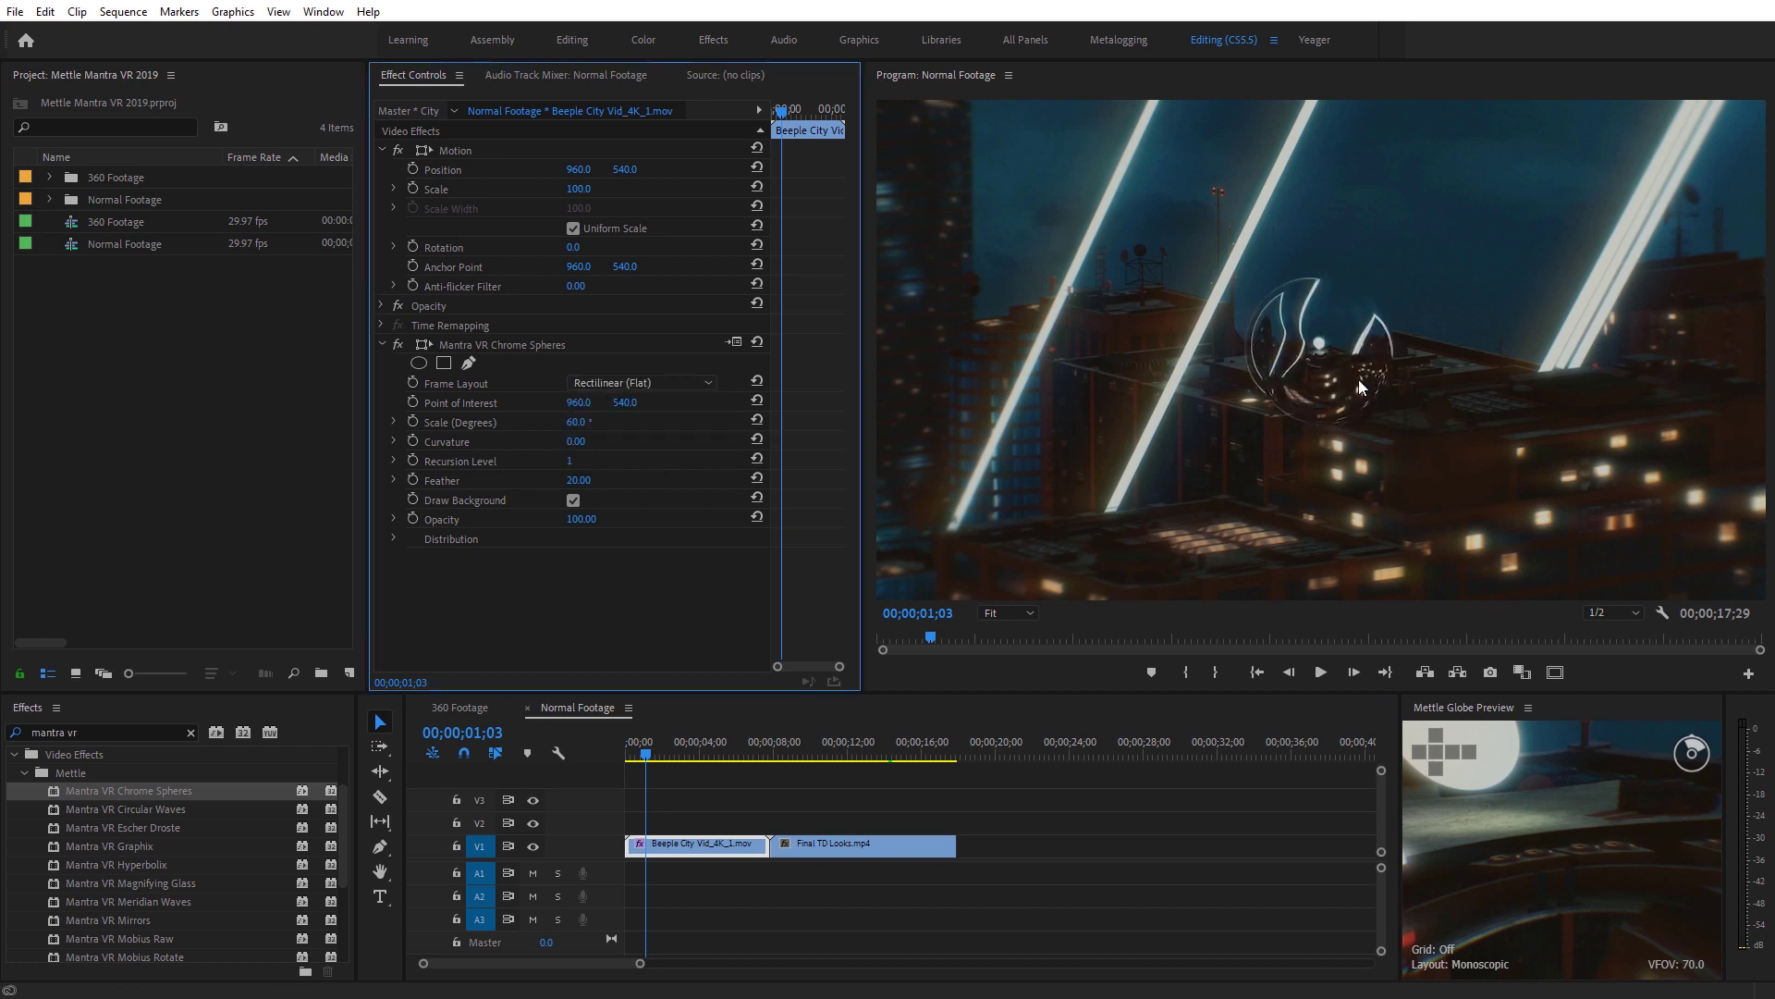
Distribute 6 chrome spheres over the Beeple City clip with Scale Deviation 74 and a Scale of 13°.
click(393, 539)
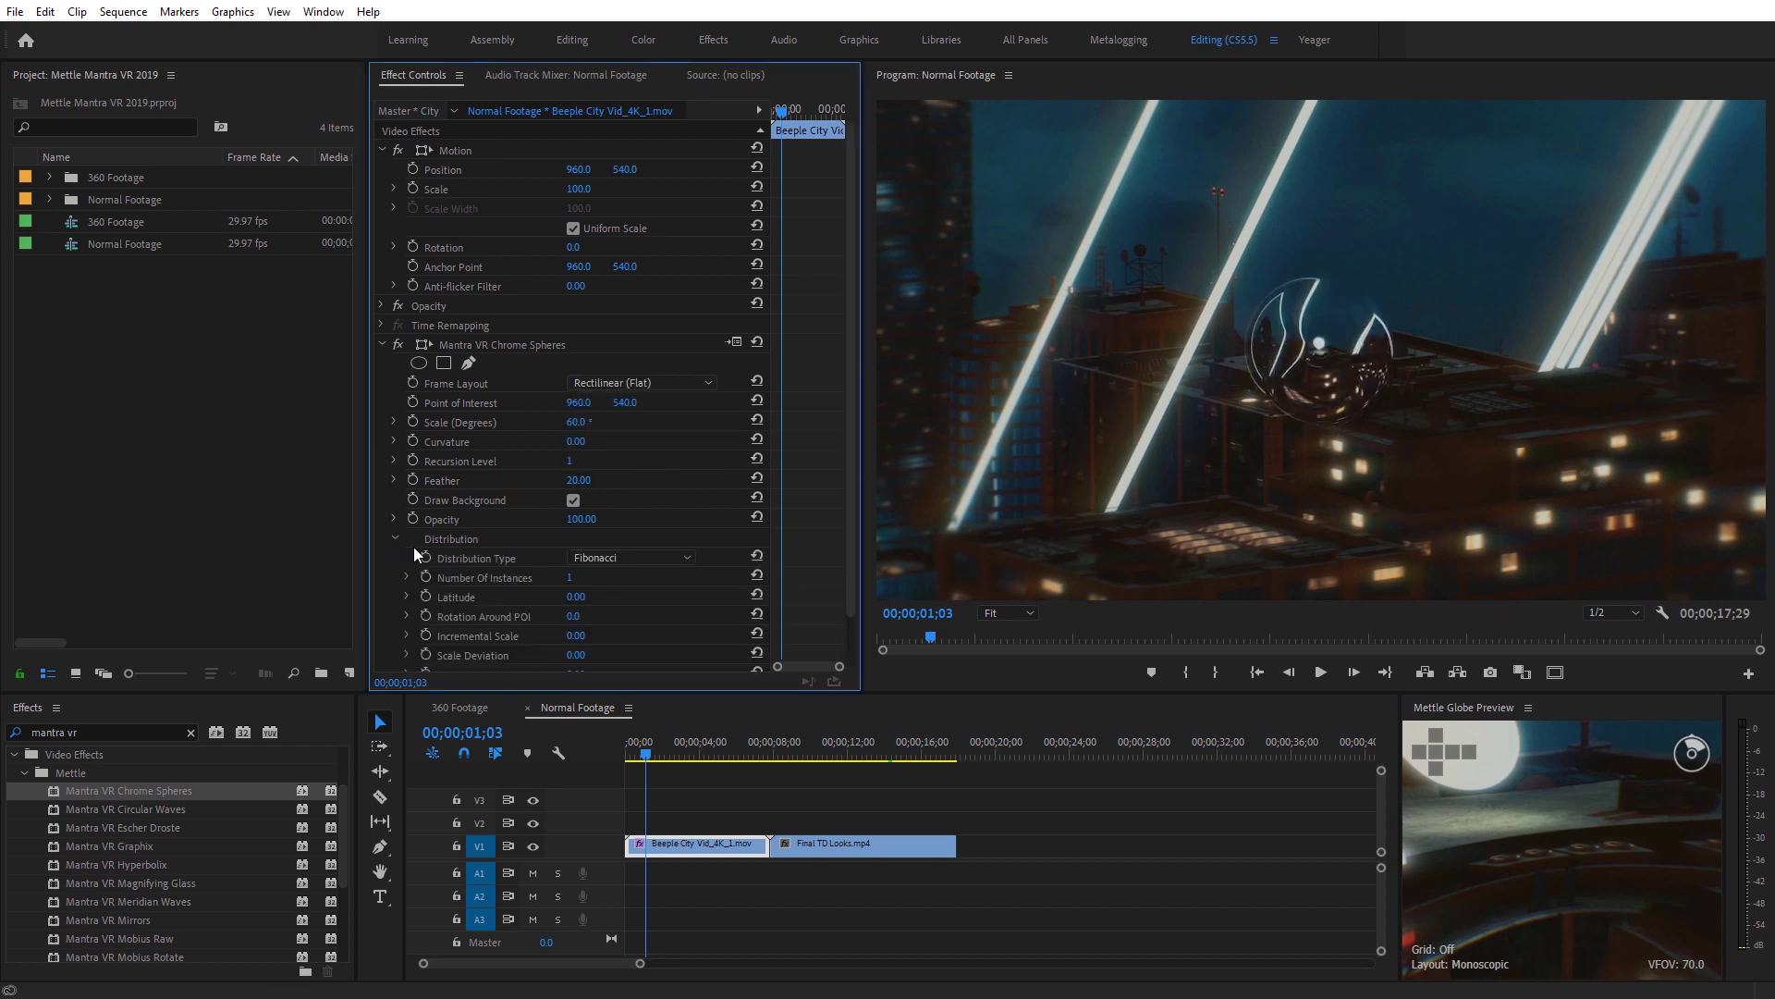
drag(579, 583, 573, 590)
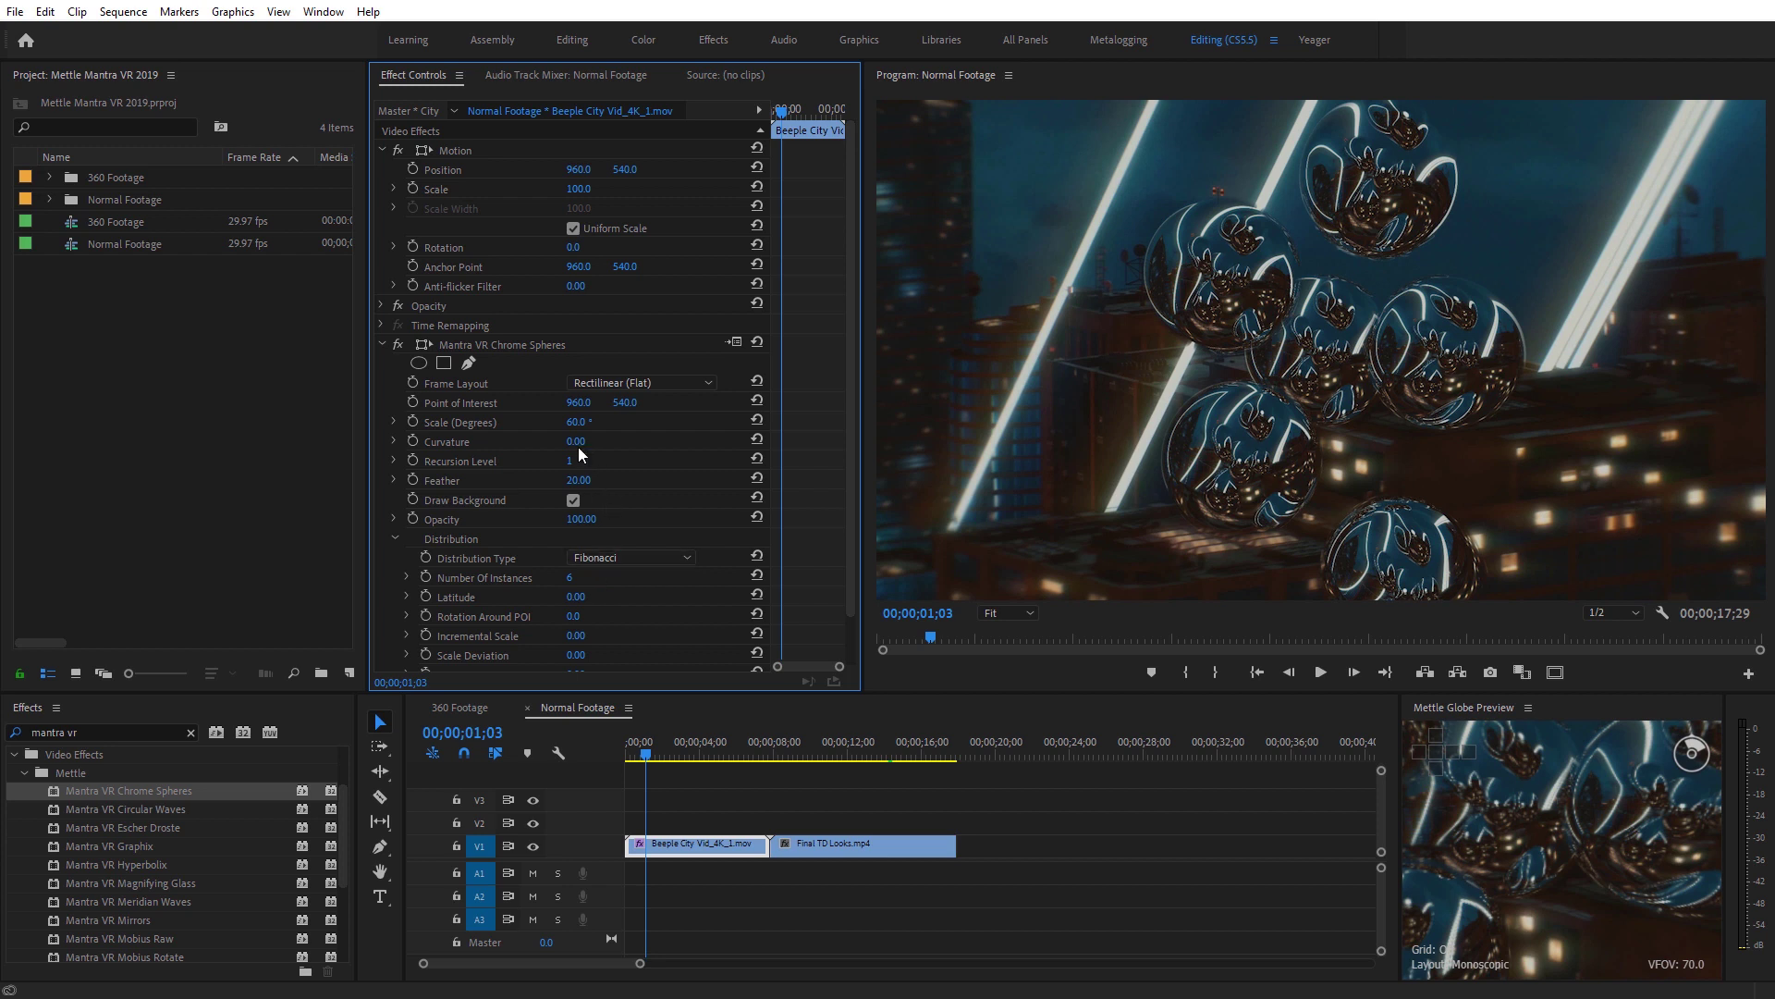
drag(584, 429, 559, 431)
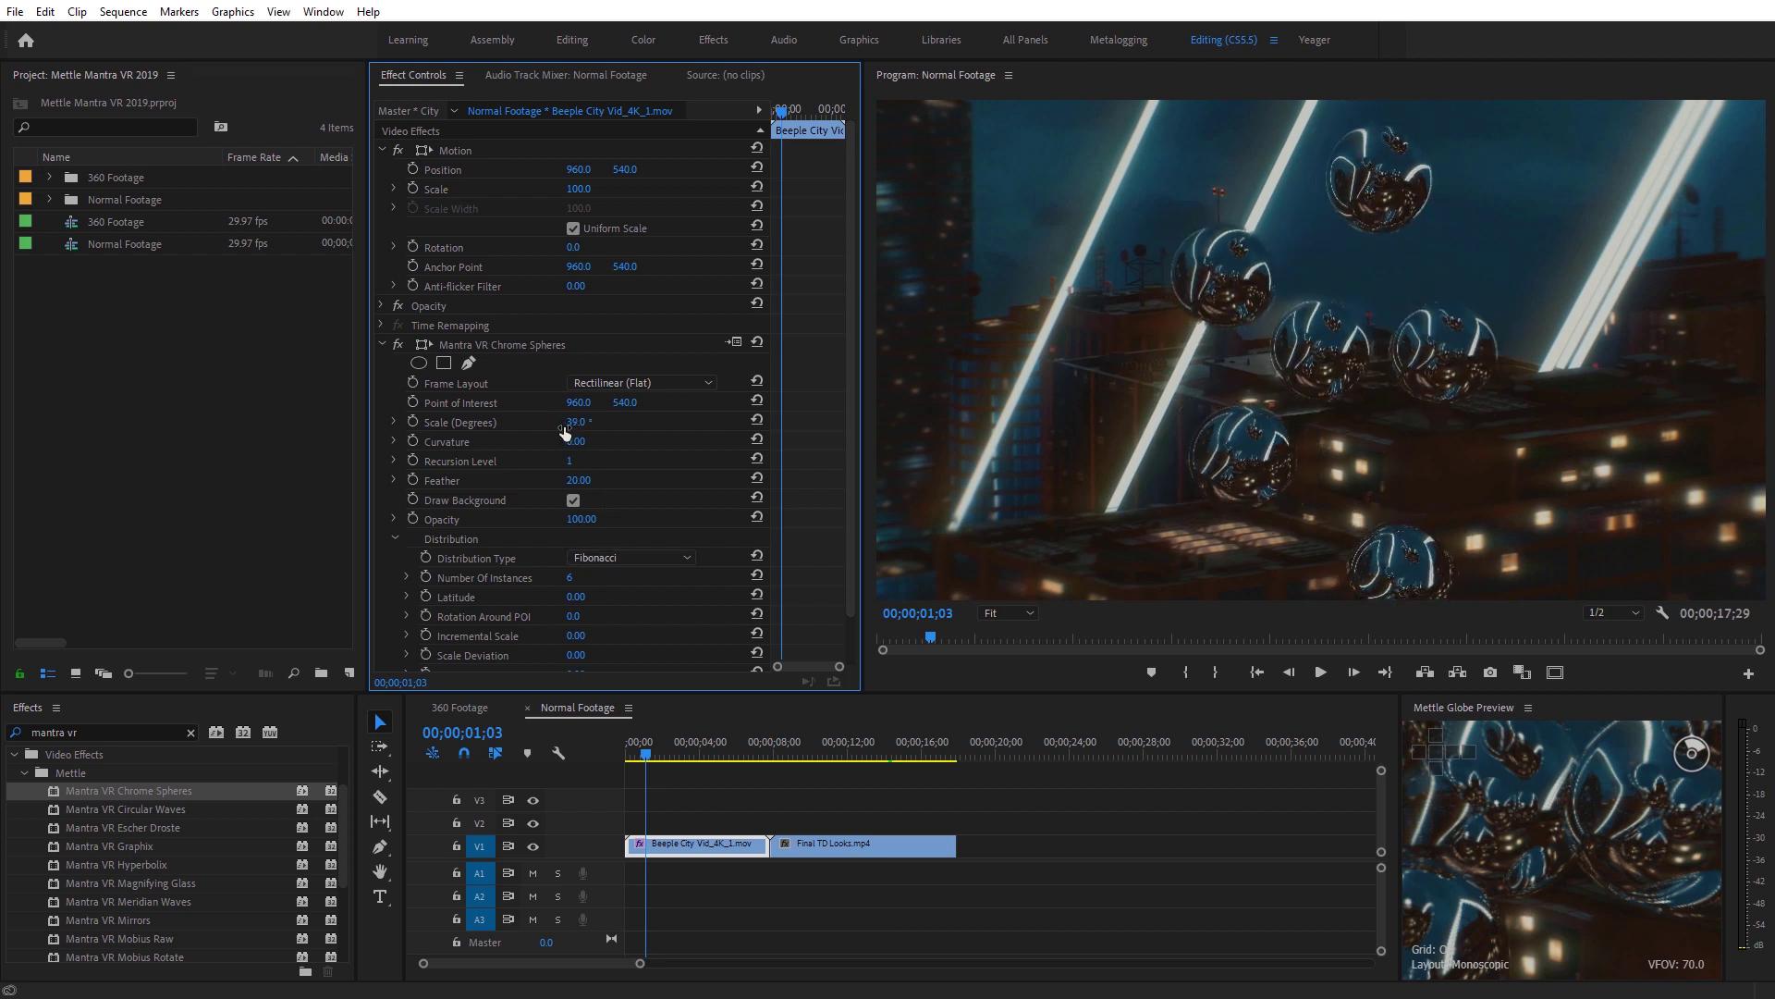
drag(851, 548, 845, 598)
mouse_move(577, 602)
mouse_down()
mouse_move(629, 613)
mouse_move(486, 610)
mouse_move(544, 607)
mouse_up()
drag(577, 369, 560, 375)
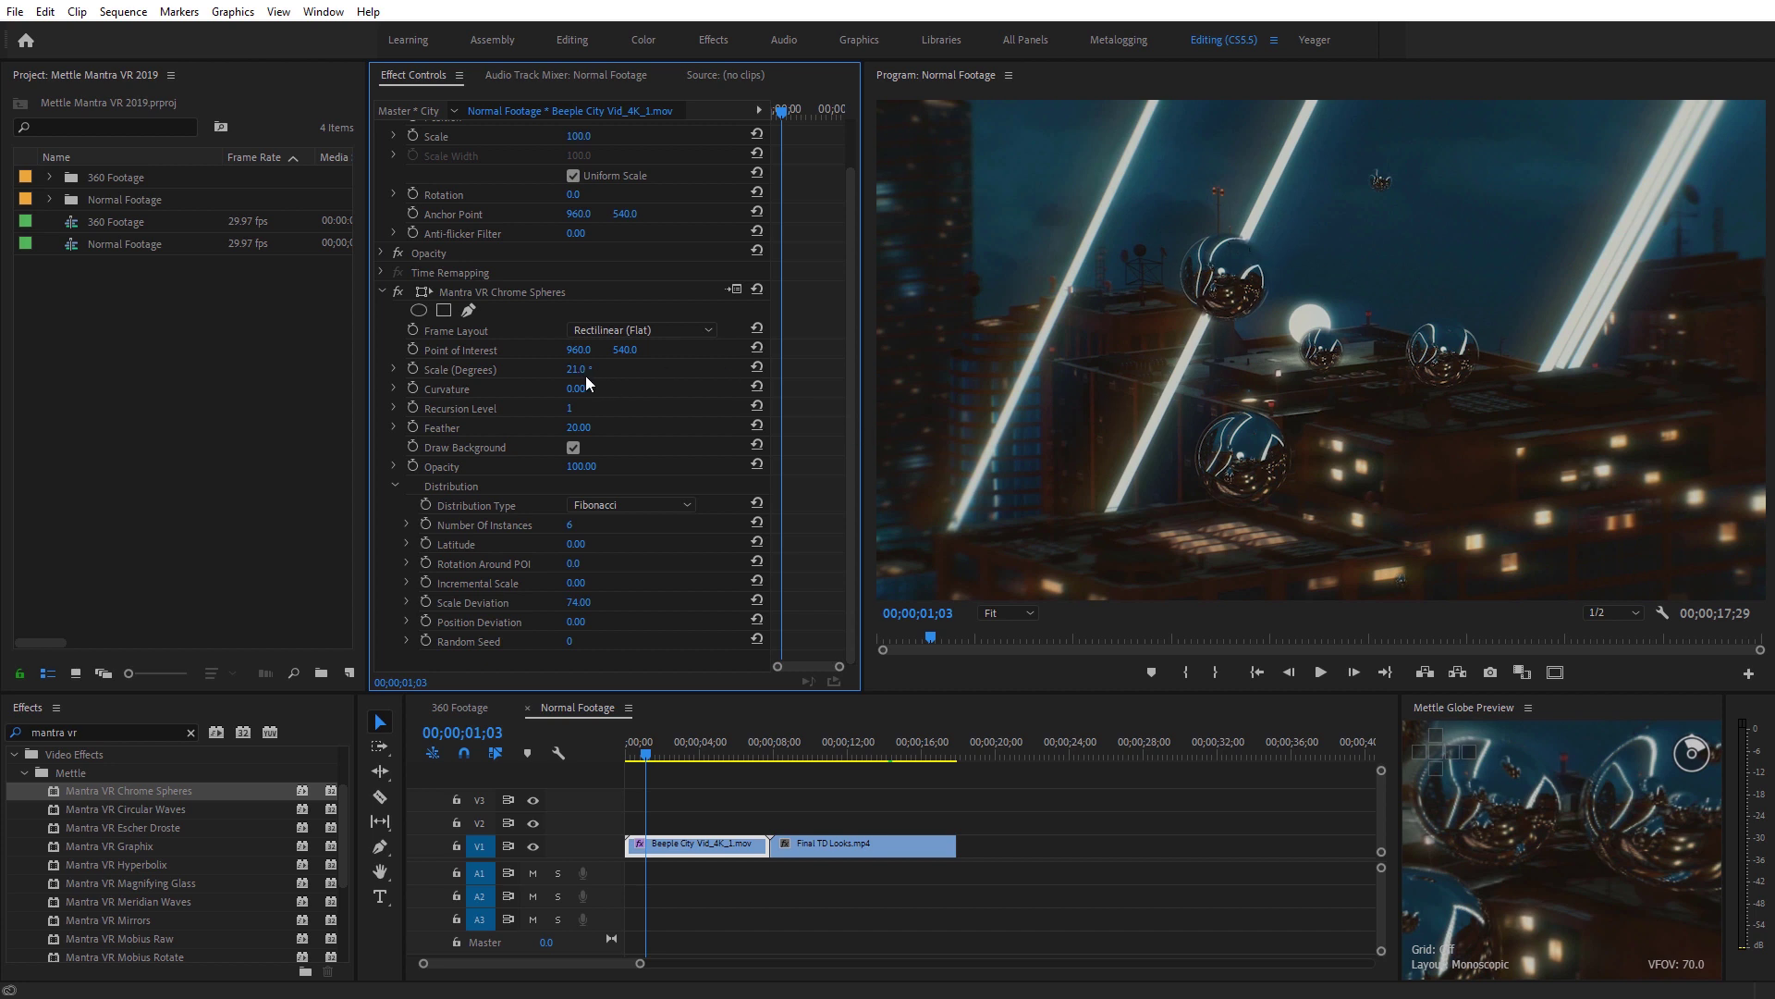
drag(573, 379, 564, 376)
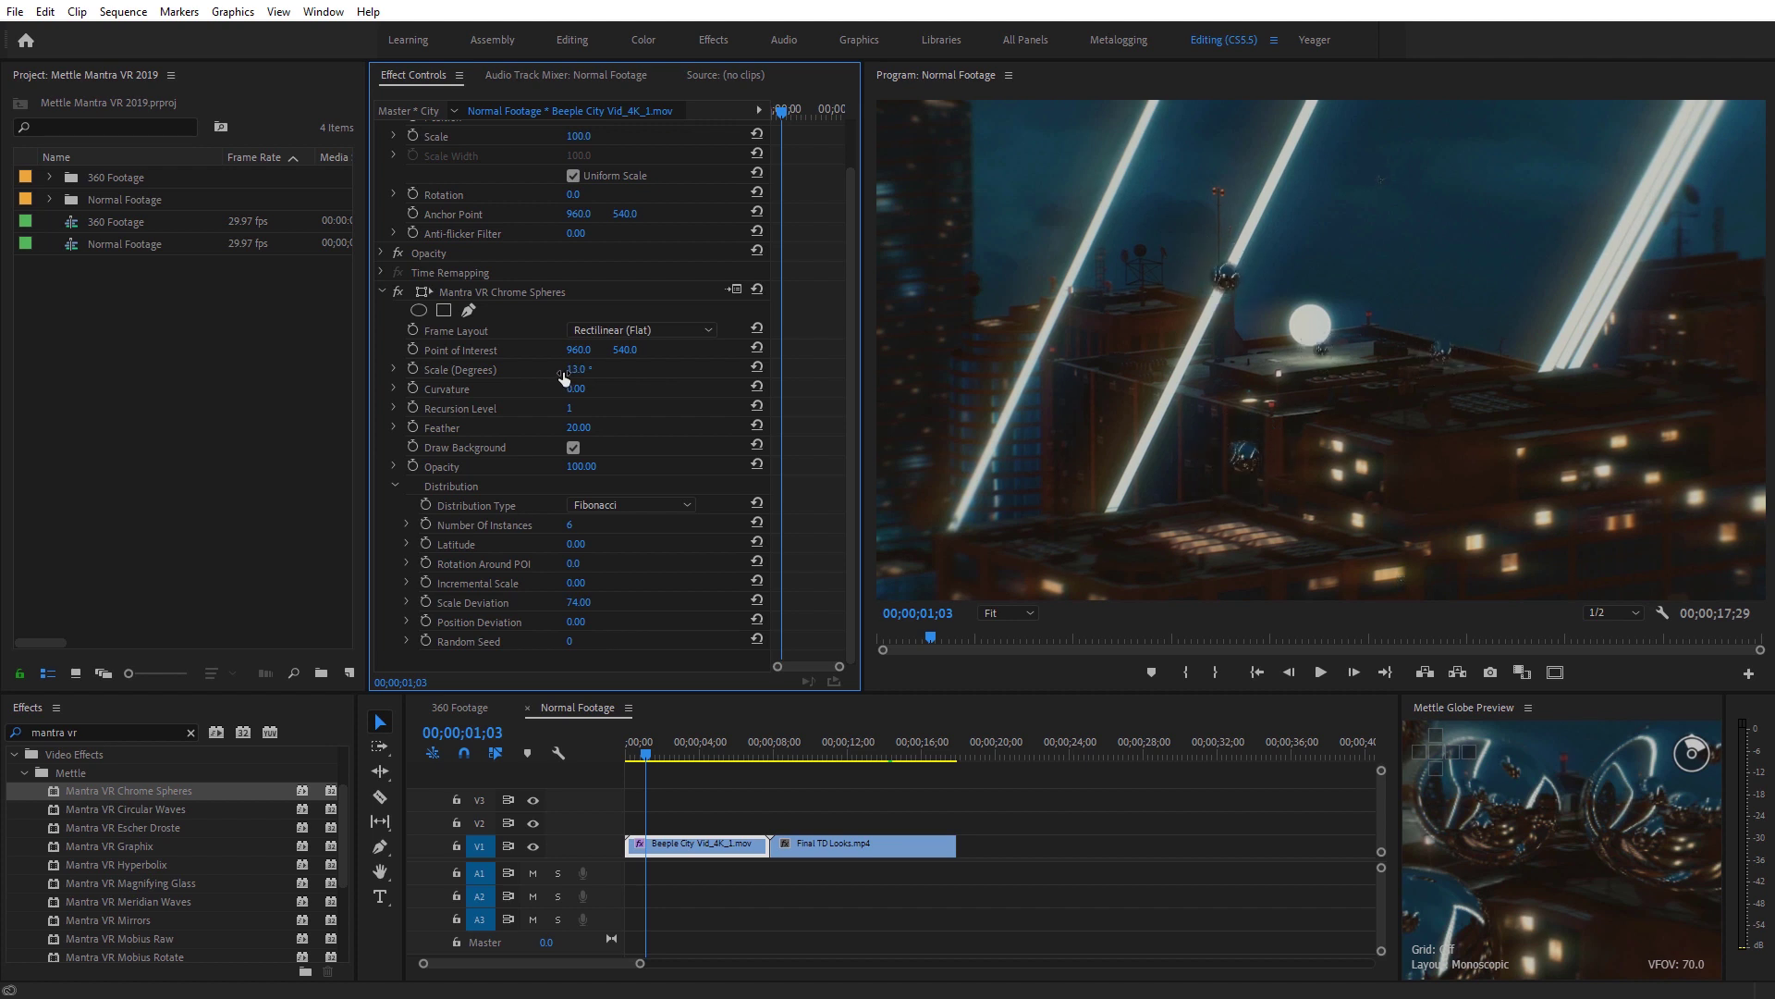
click(663, 752)
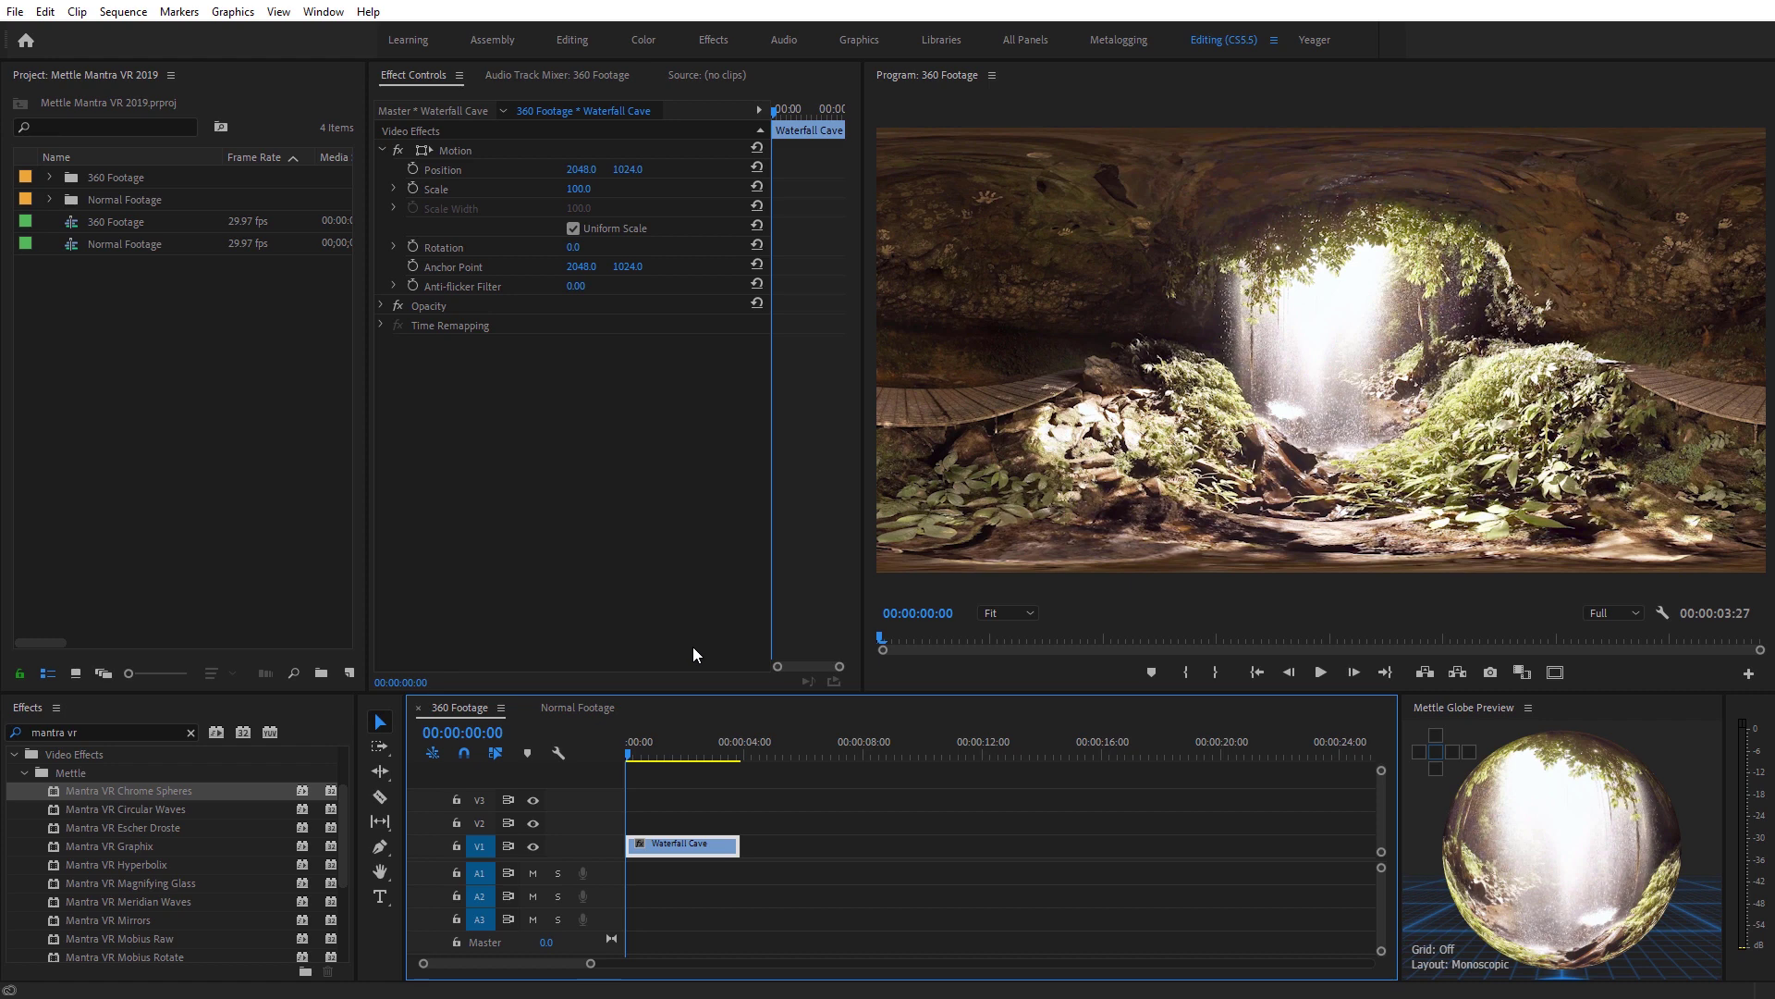
Split the Waterfall Cave clip in the 360 Footage sequence at 00:00:01:21 with the Razor tool.
drag(625, 753, 658, 758)
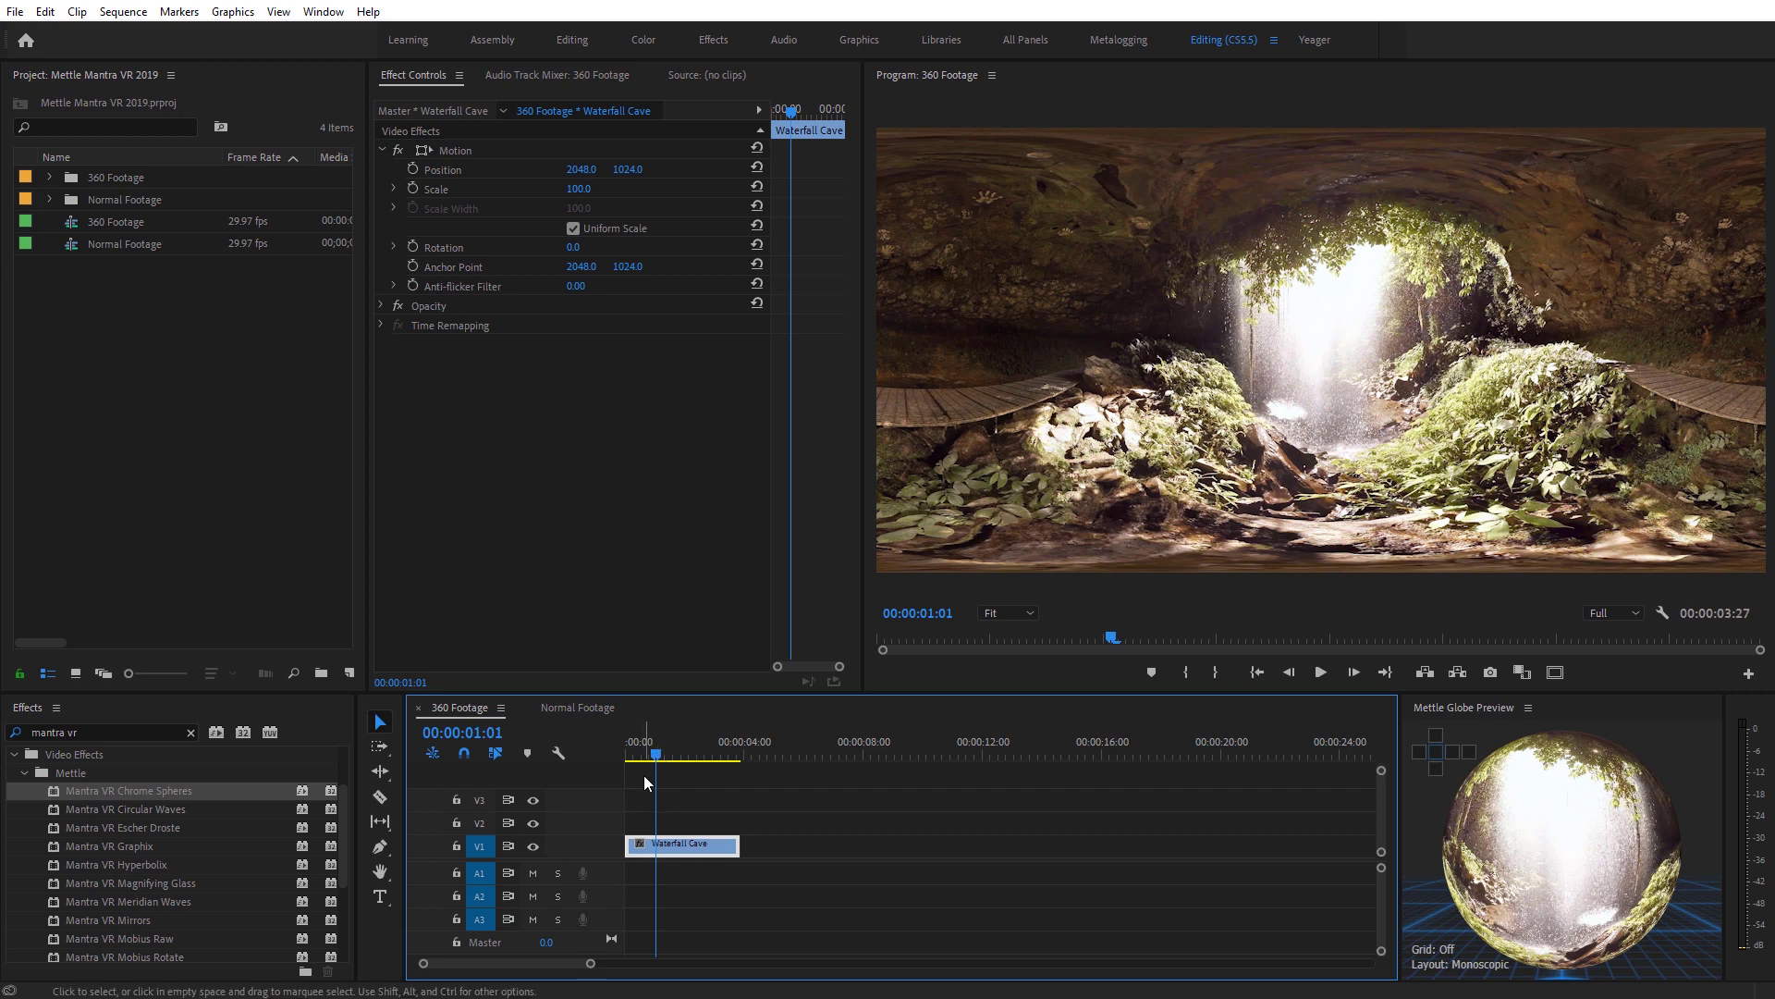
drag(657, 758, 676, 760)
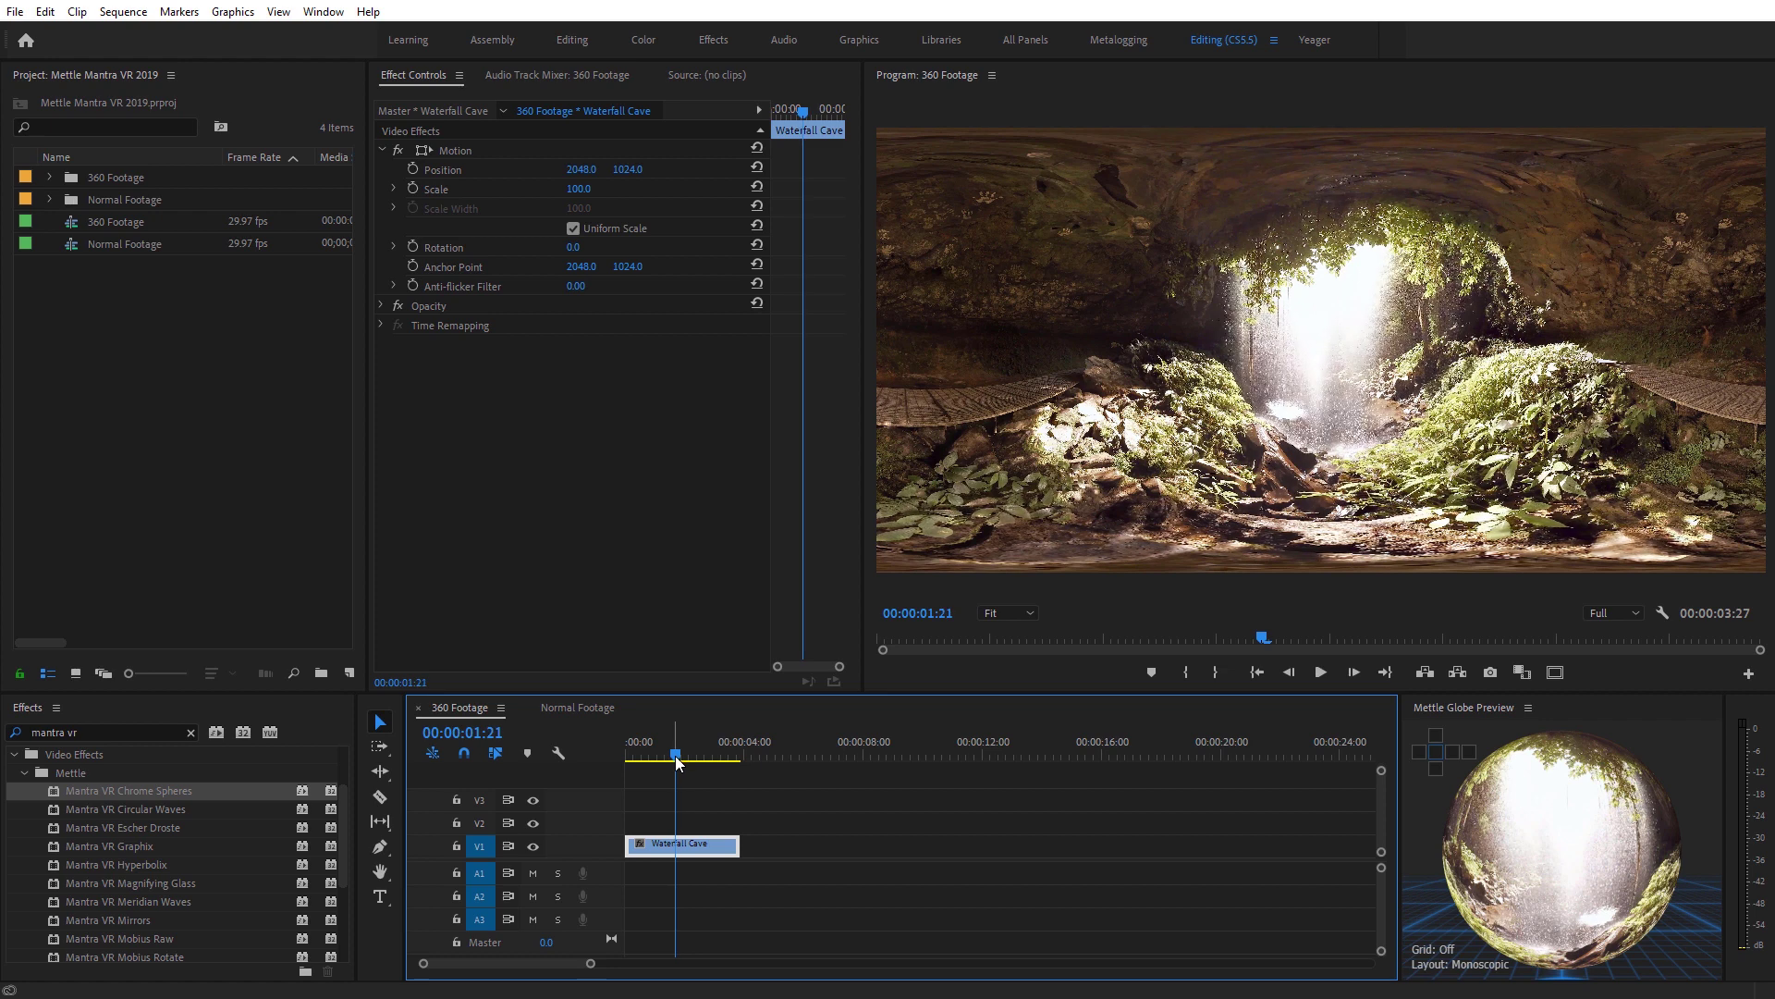
click(690, 830)
click(677, 847)
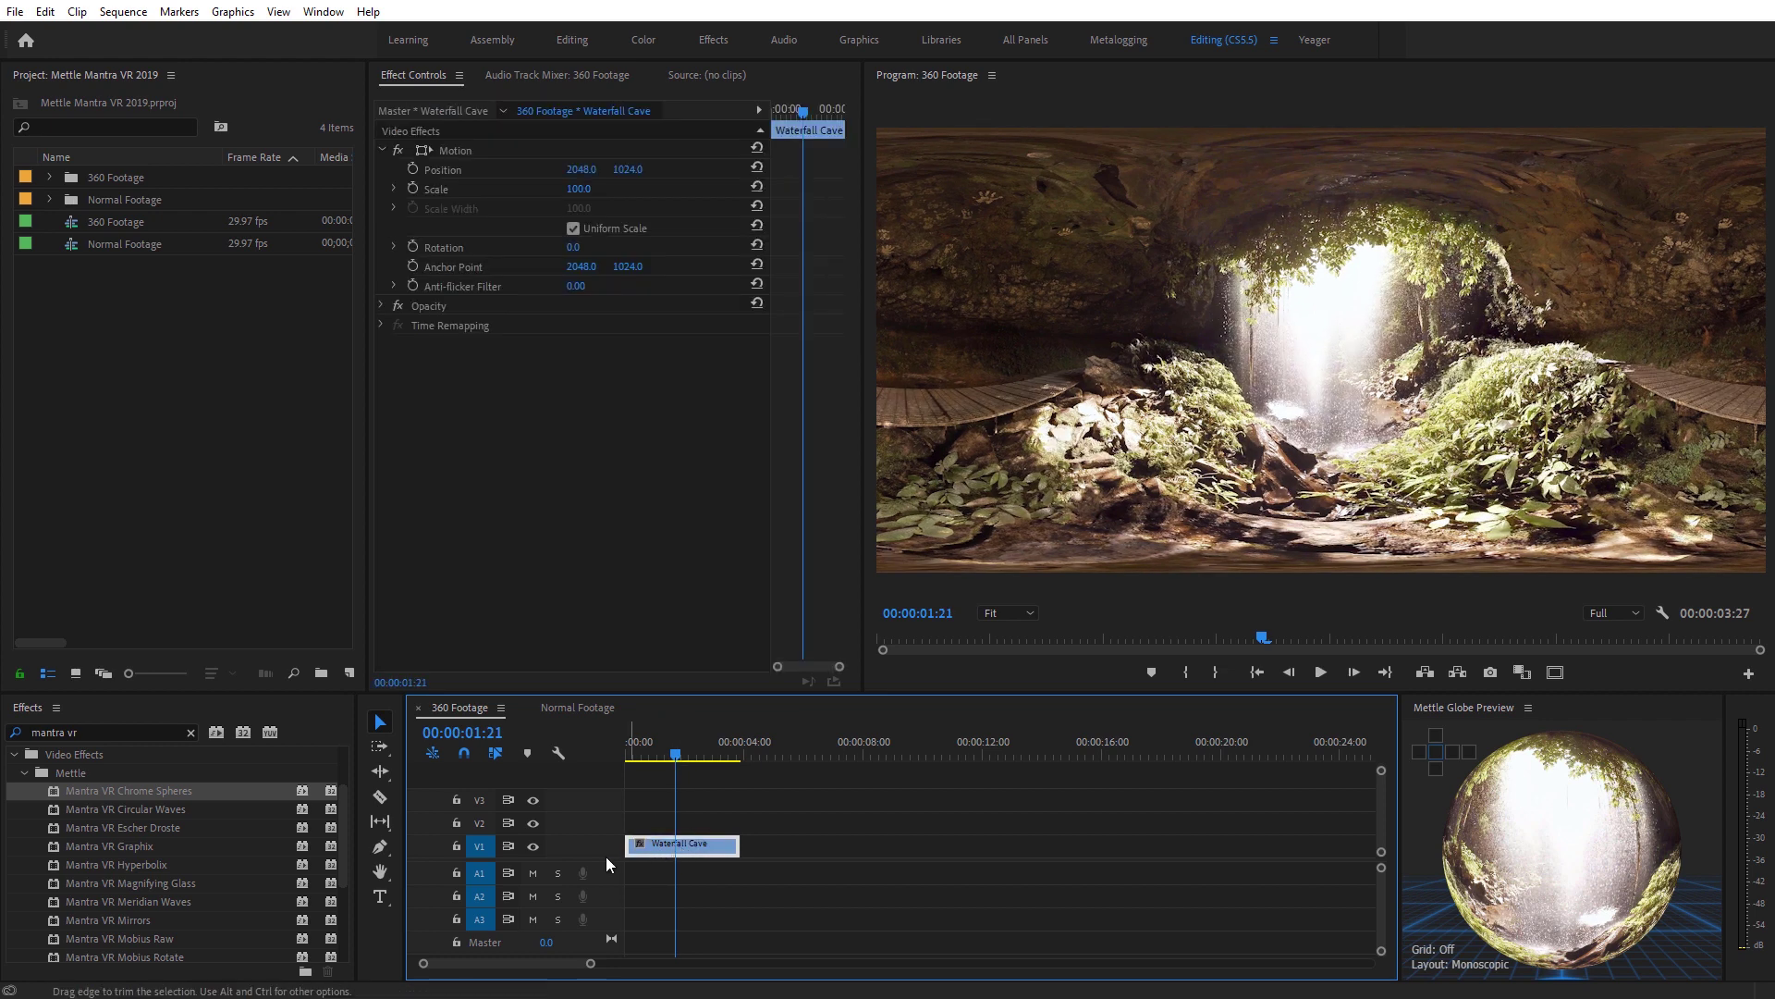
click(380, 796)
click(682, 846)
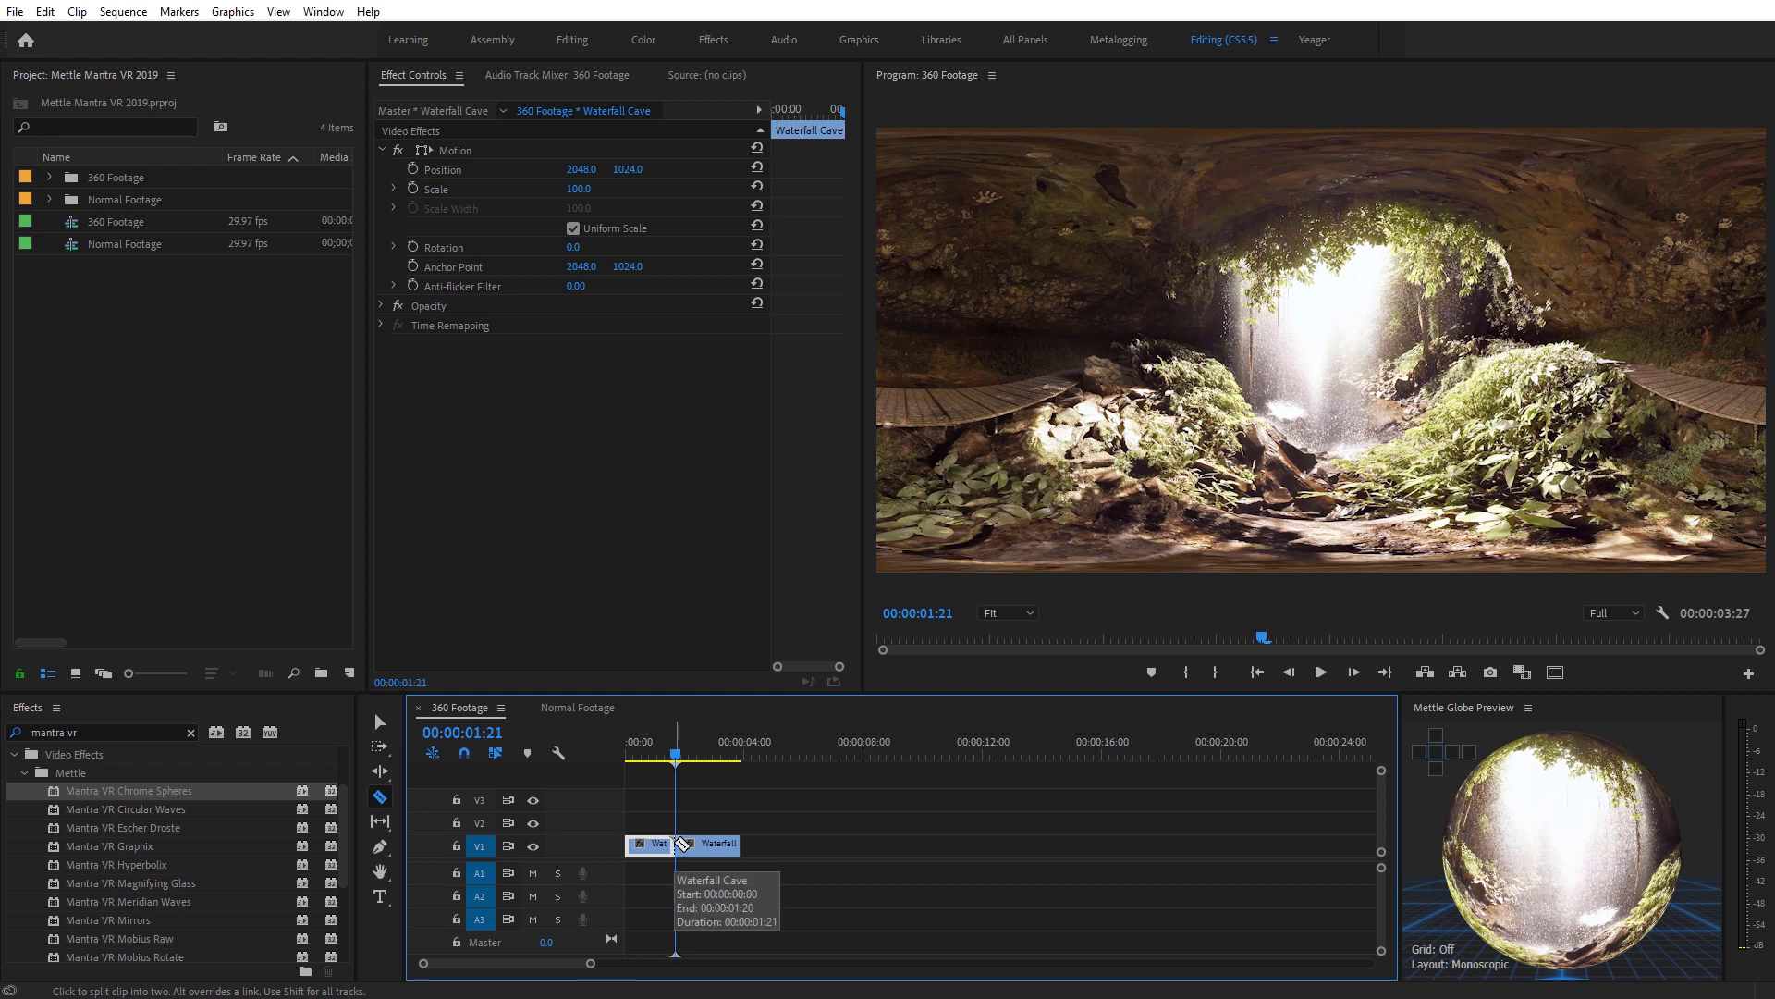
key(v)
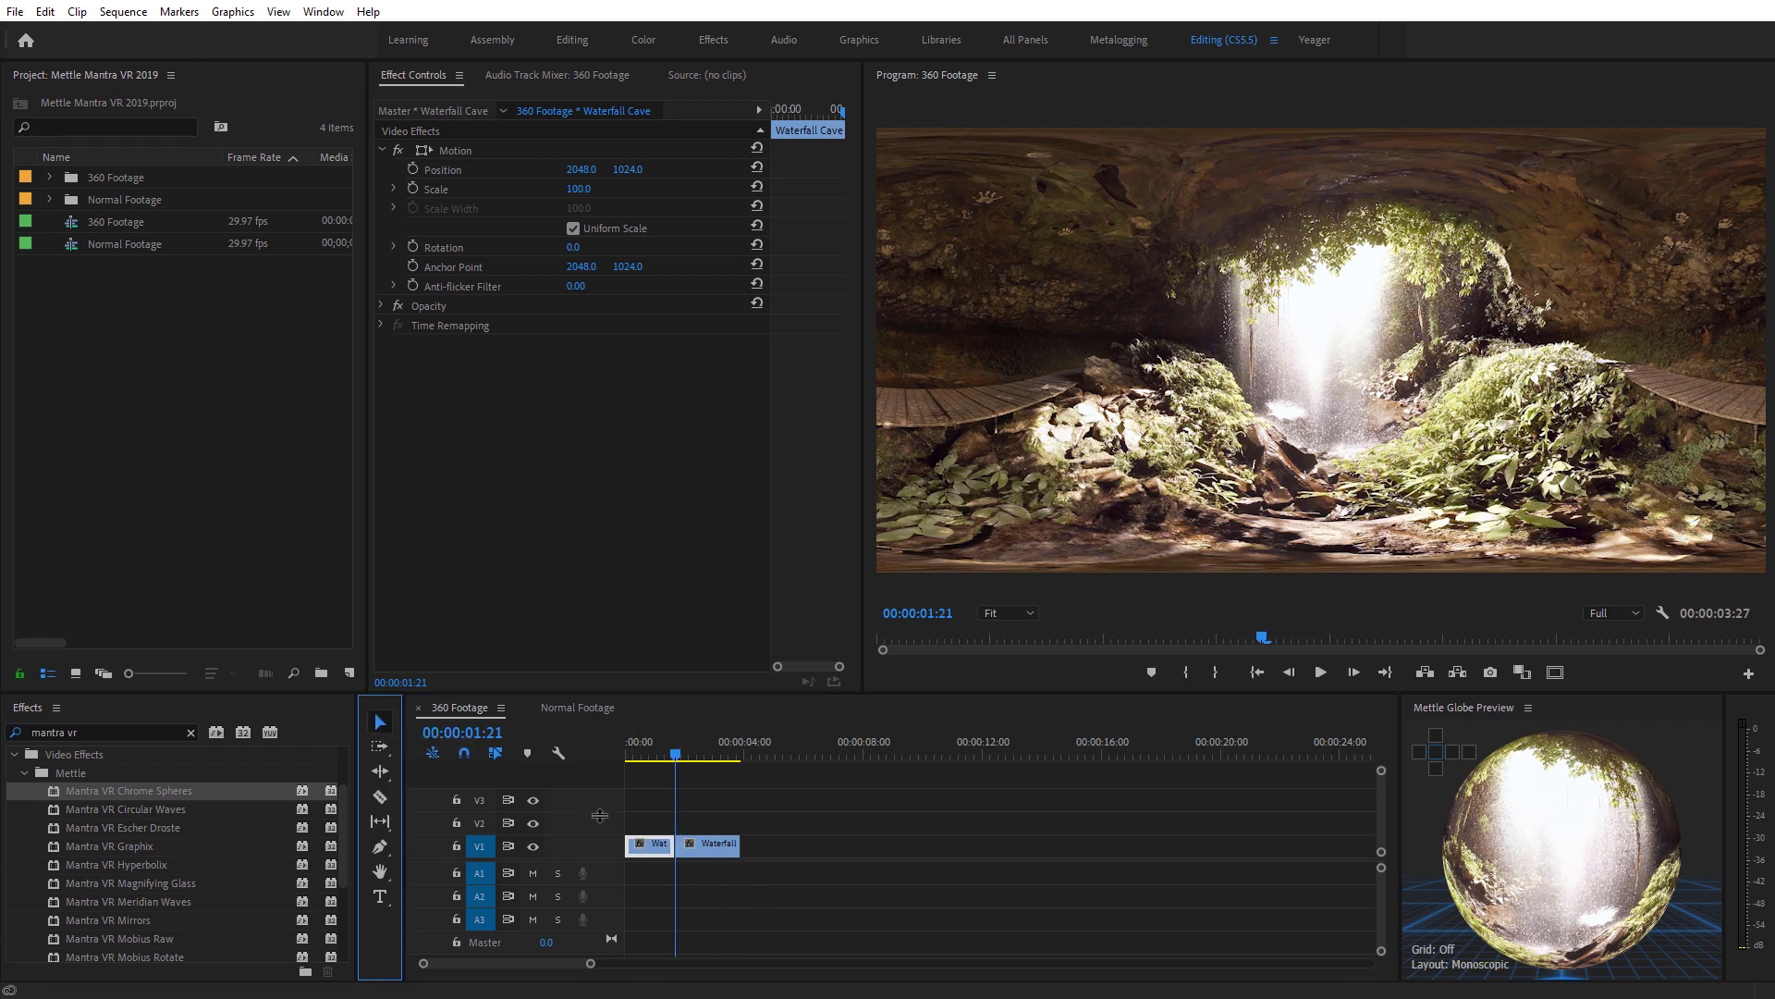
Add a frame hold to the second segment of the split Waterfall Cave clip.
click(711, 847)
click(699, 846)
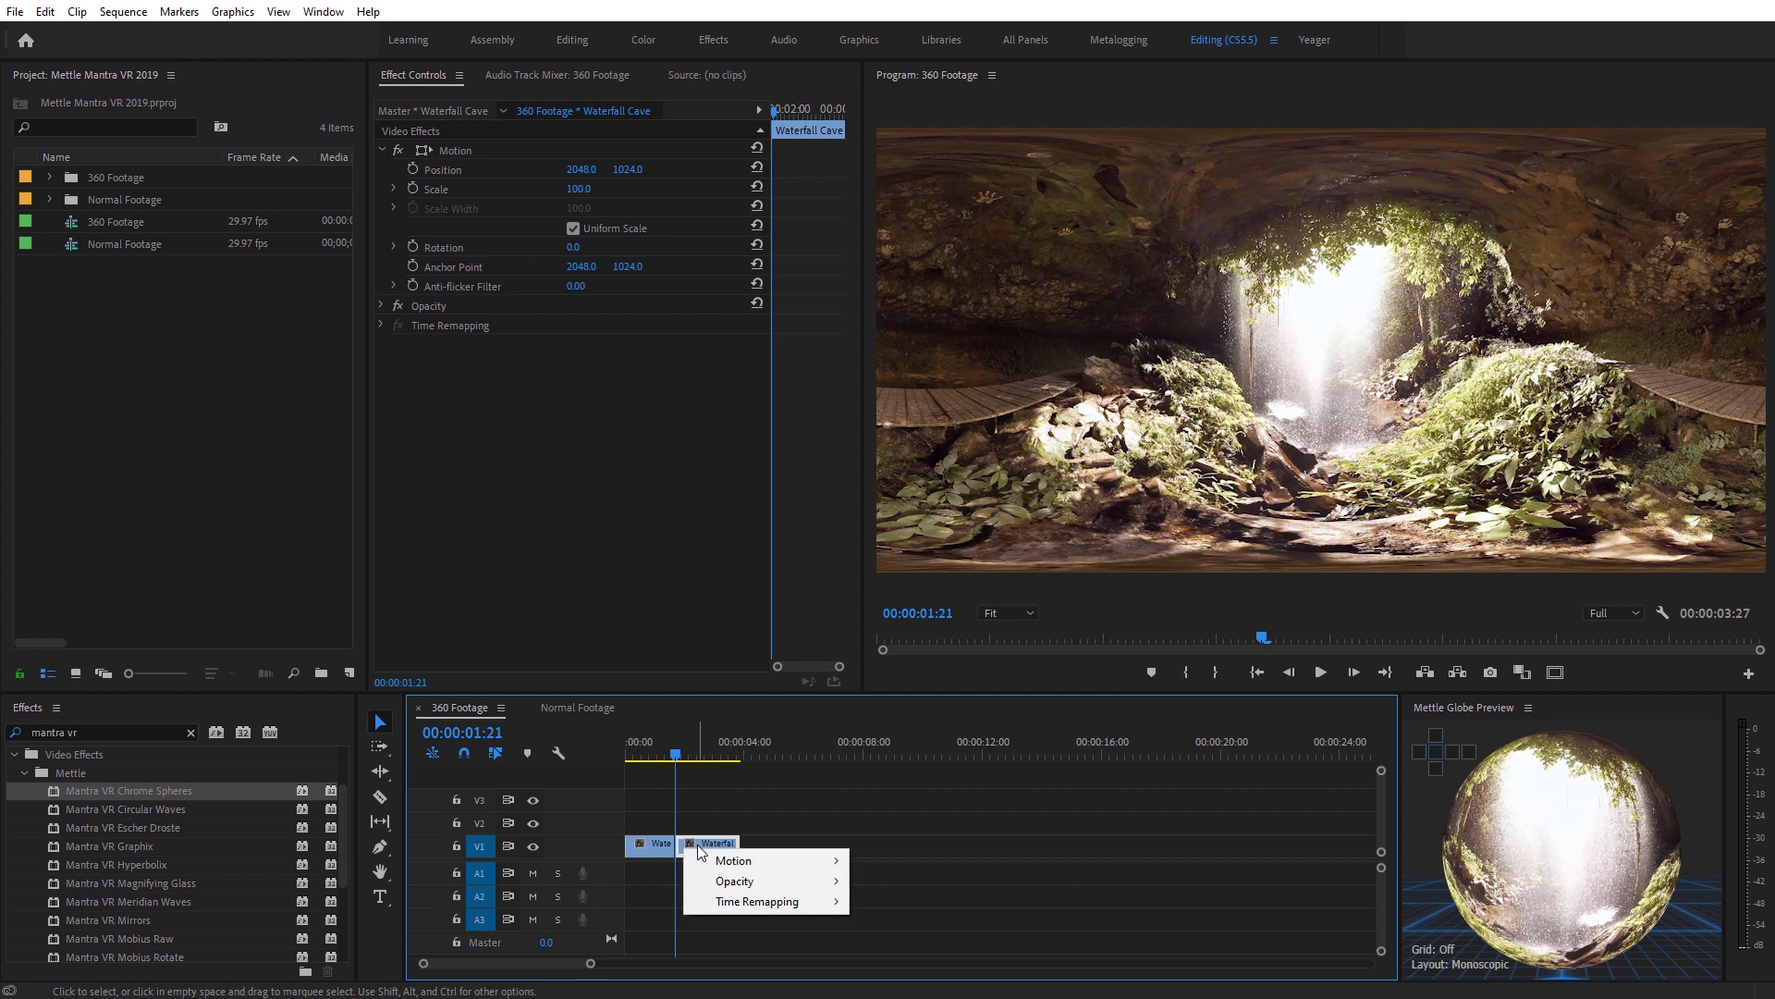
right_click(708, 846)
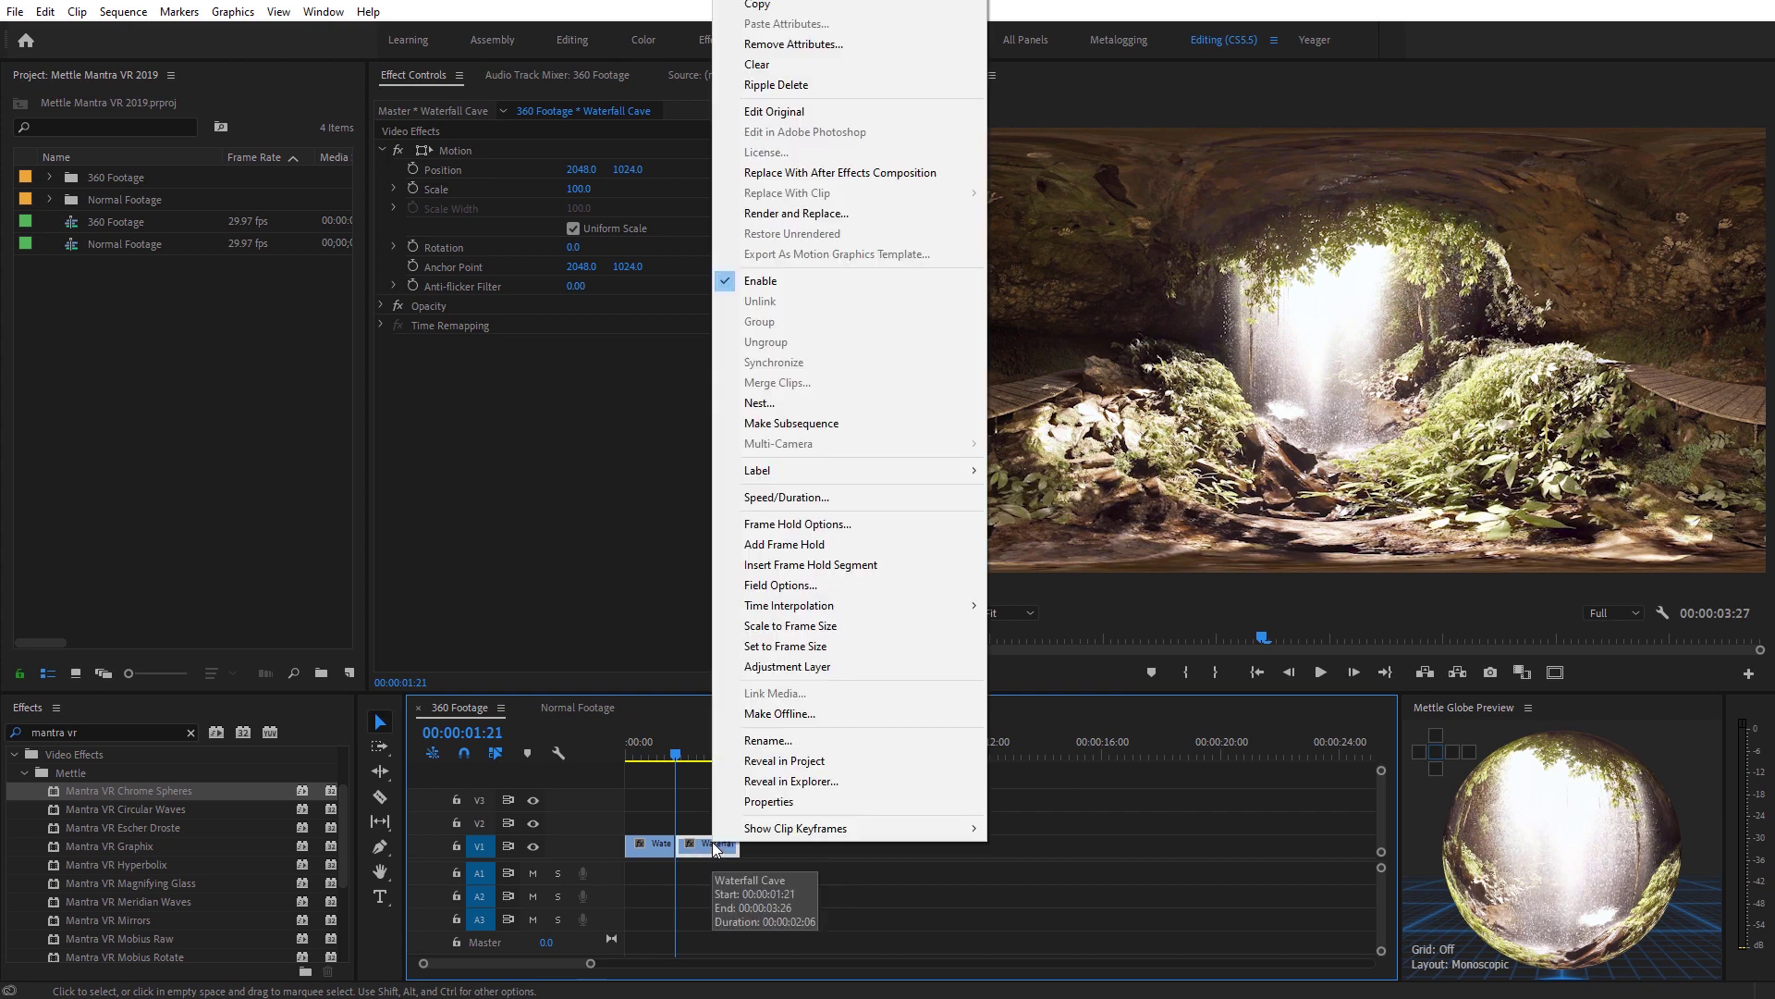
click(815, 548)
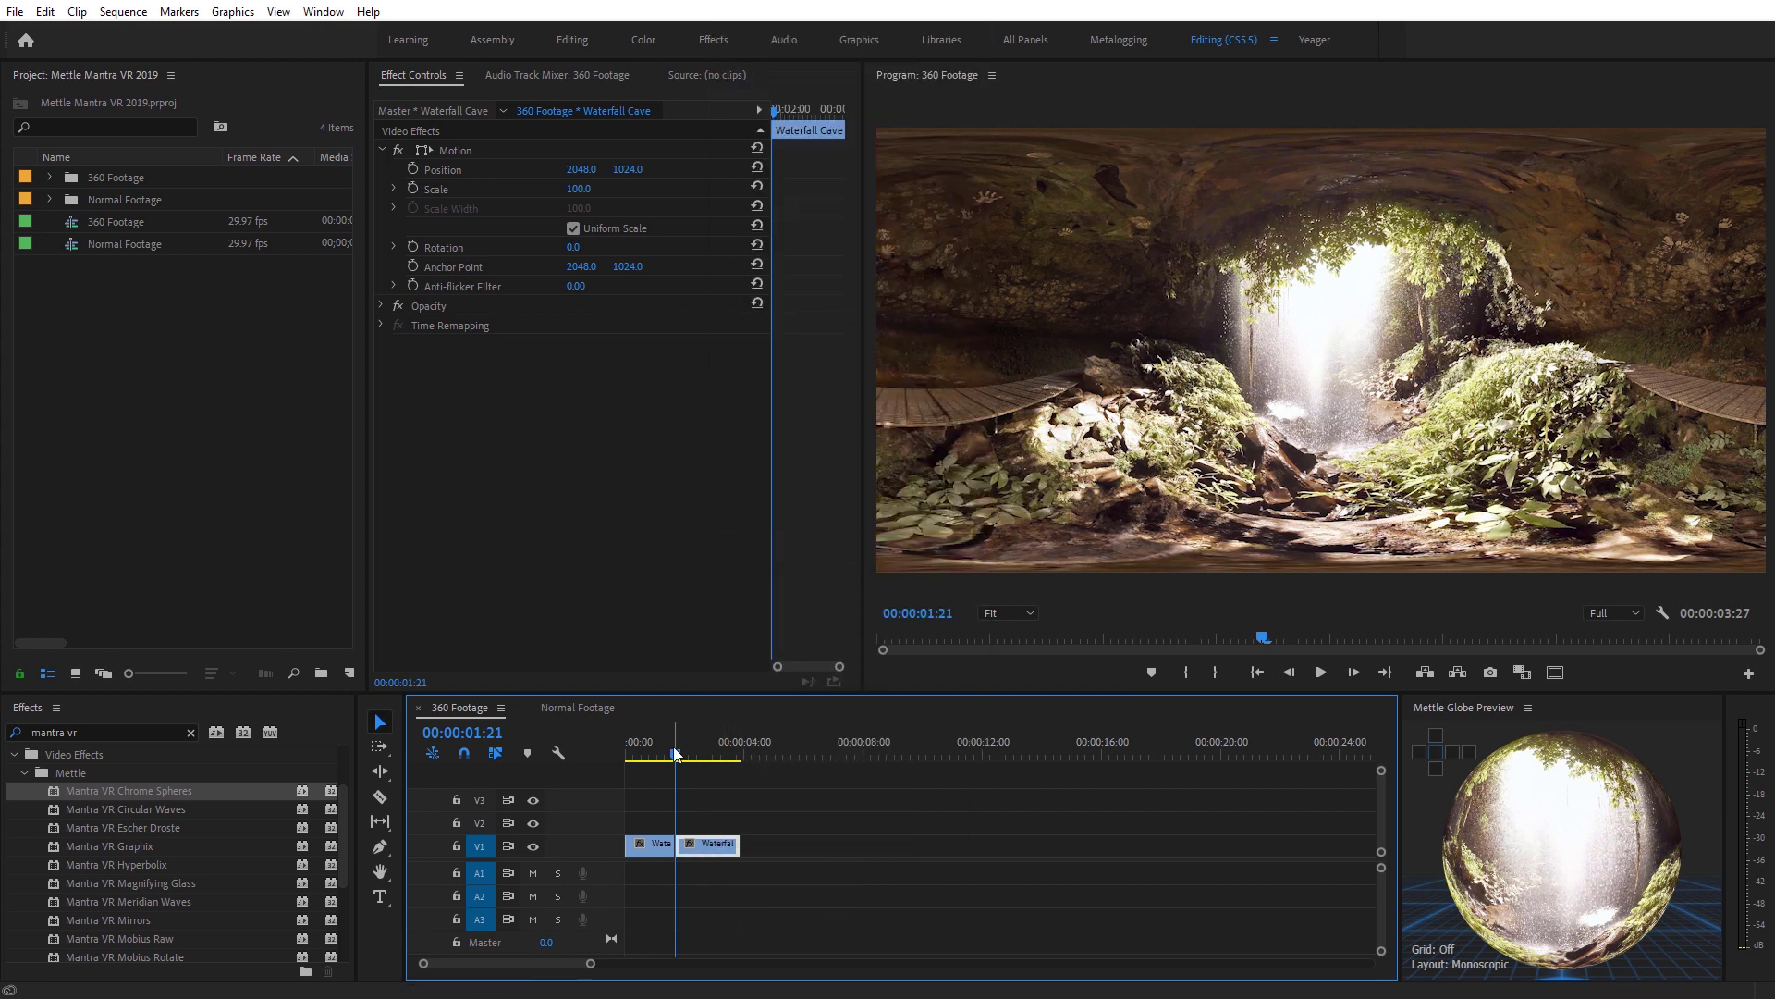
Apply Mantra VR Turbulence to the frozen Waterfall Cave segment, with the playhead at 00:00:02:17.
mouse_move(676, 754)
mouse_down()
mouse_move(657, 752)
mouse_move(701, 753)
mouse_up()
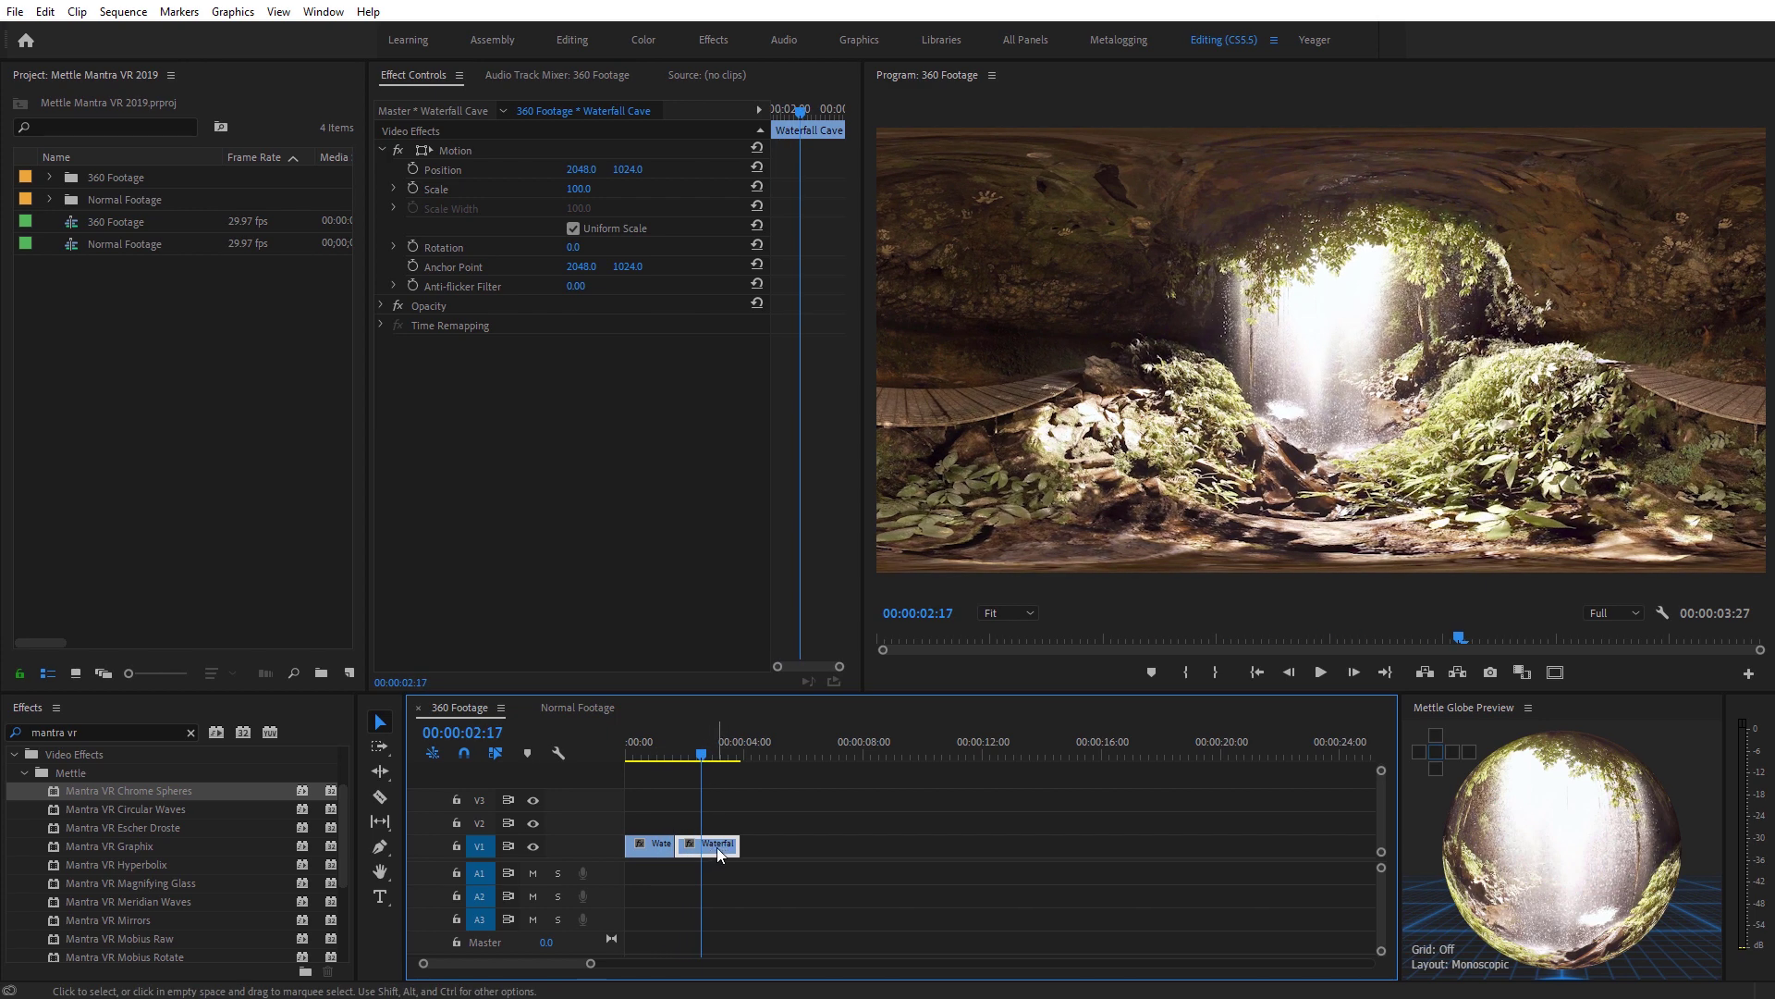
scroll(174, 877, down, 3)
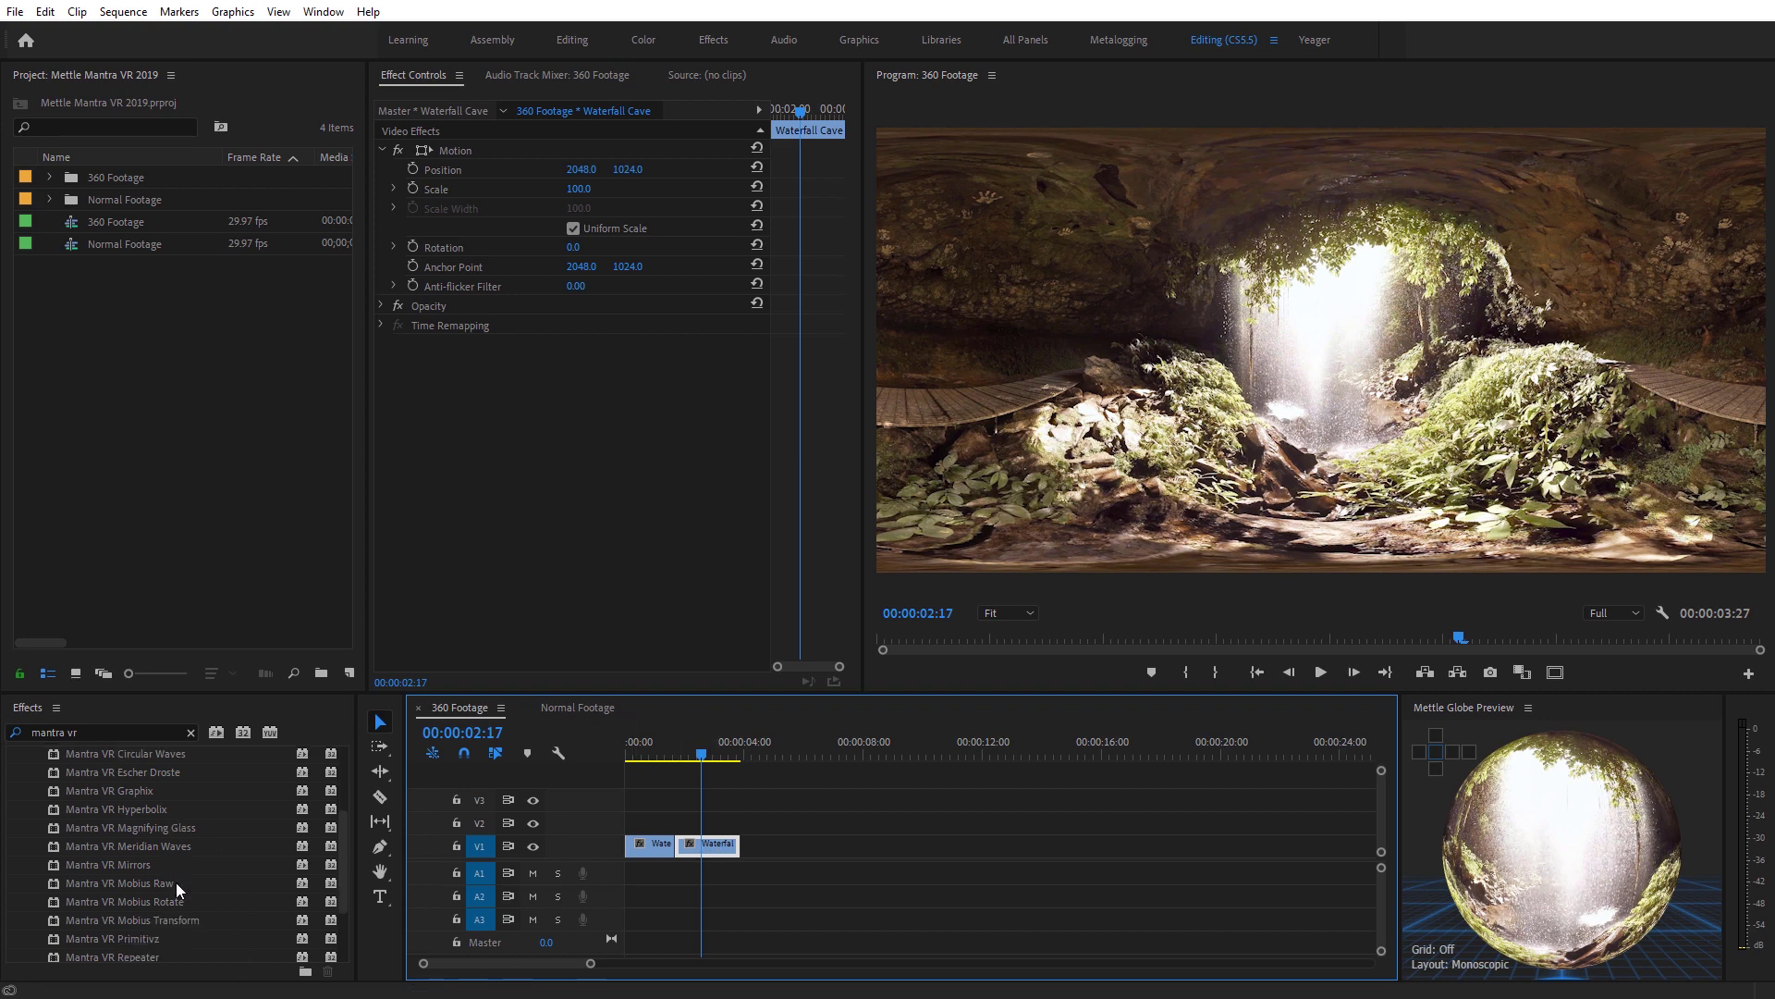
scroll(179, 882, down, 1)
drag(140, 917, 718, 849)
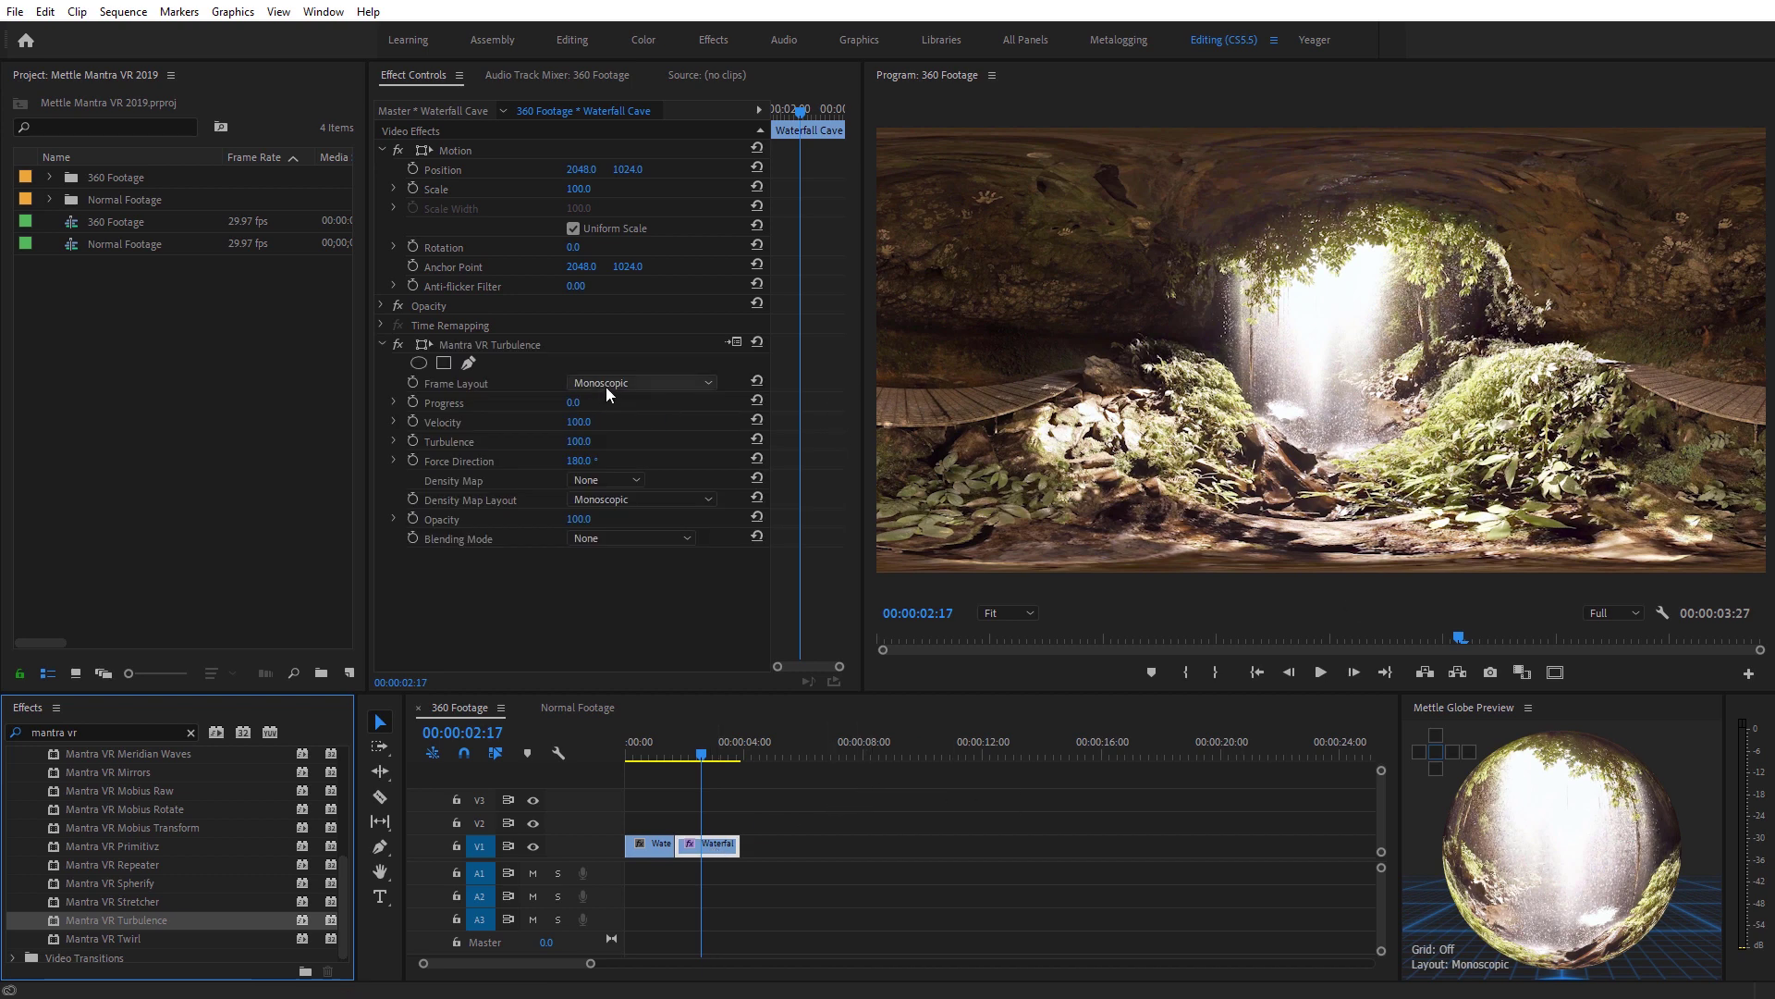
Set the Waterfall Cave segment's Turbulence effect to Progress 22 and Turbulence 74.
click(577, 409)
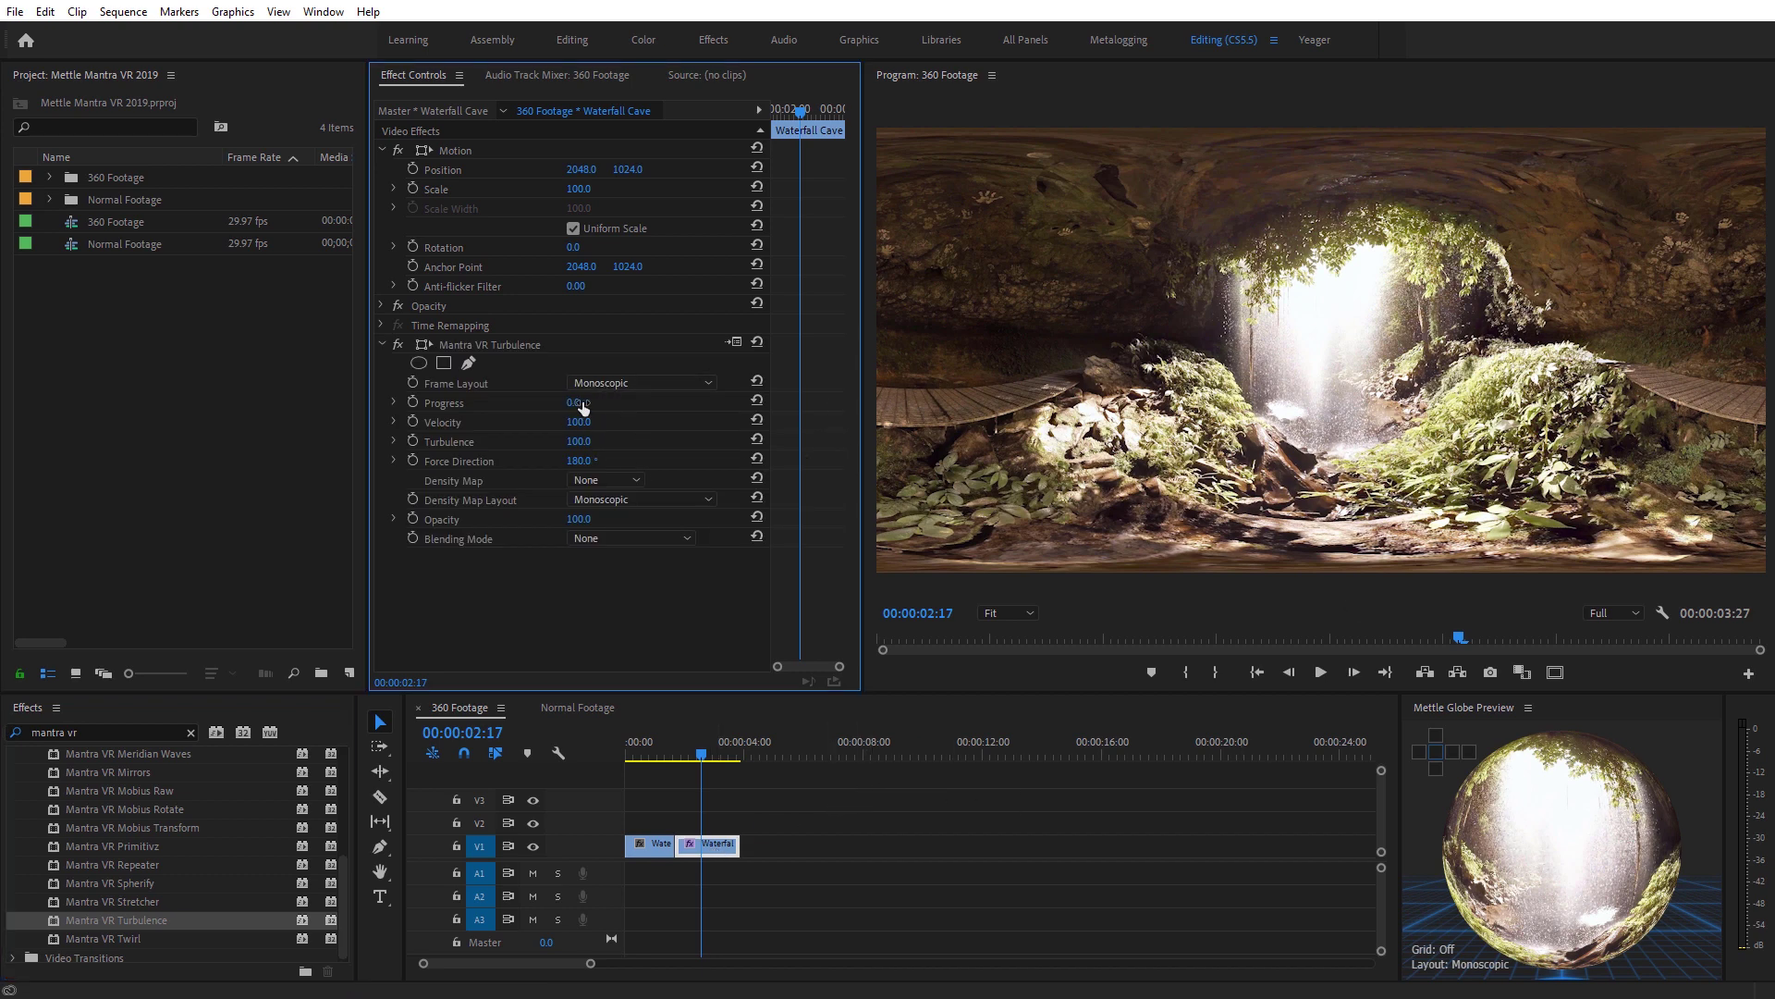
drag(577, 409, 596, 412)
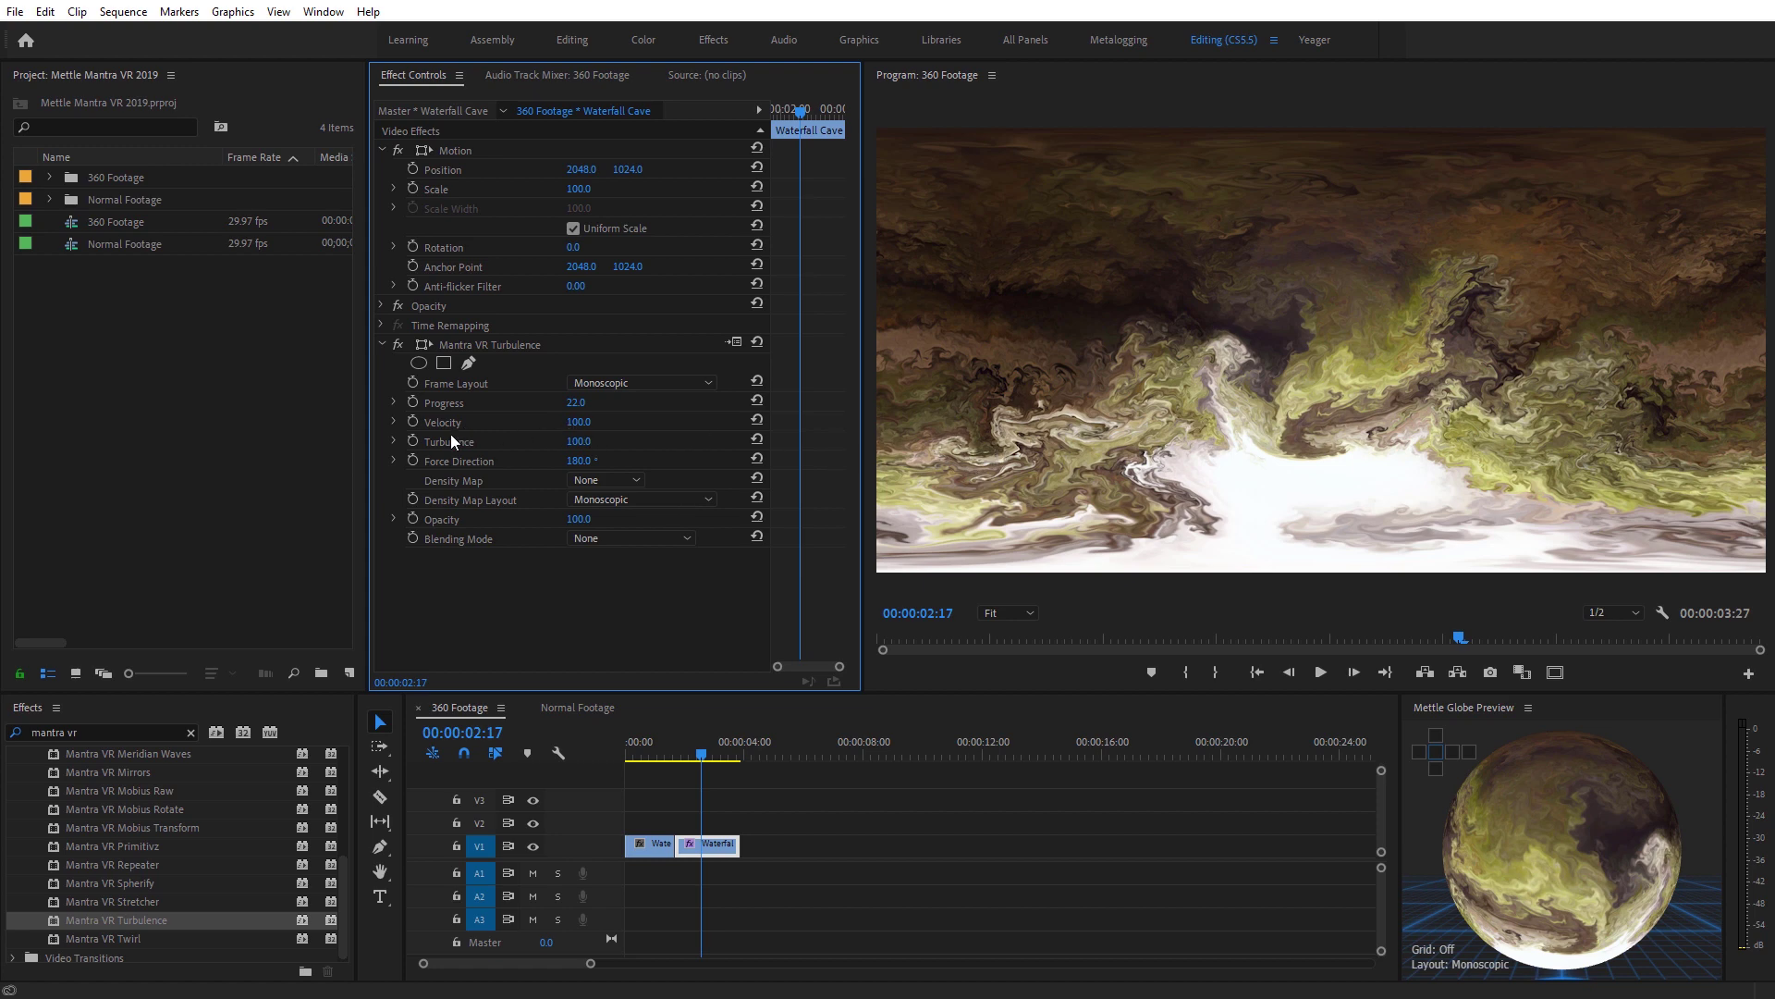
drag(586, 448, 558, 448)
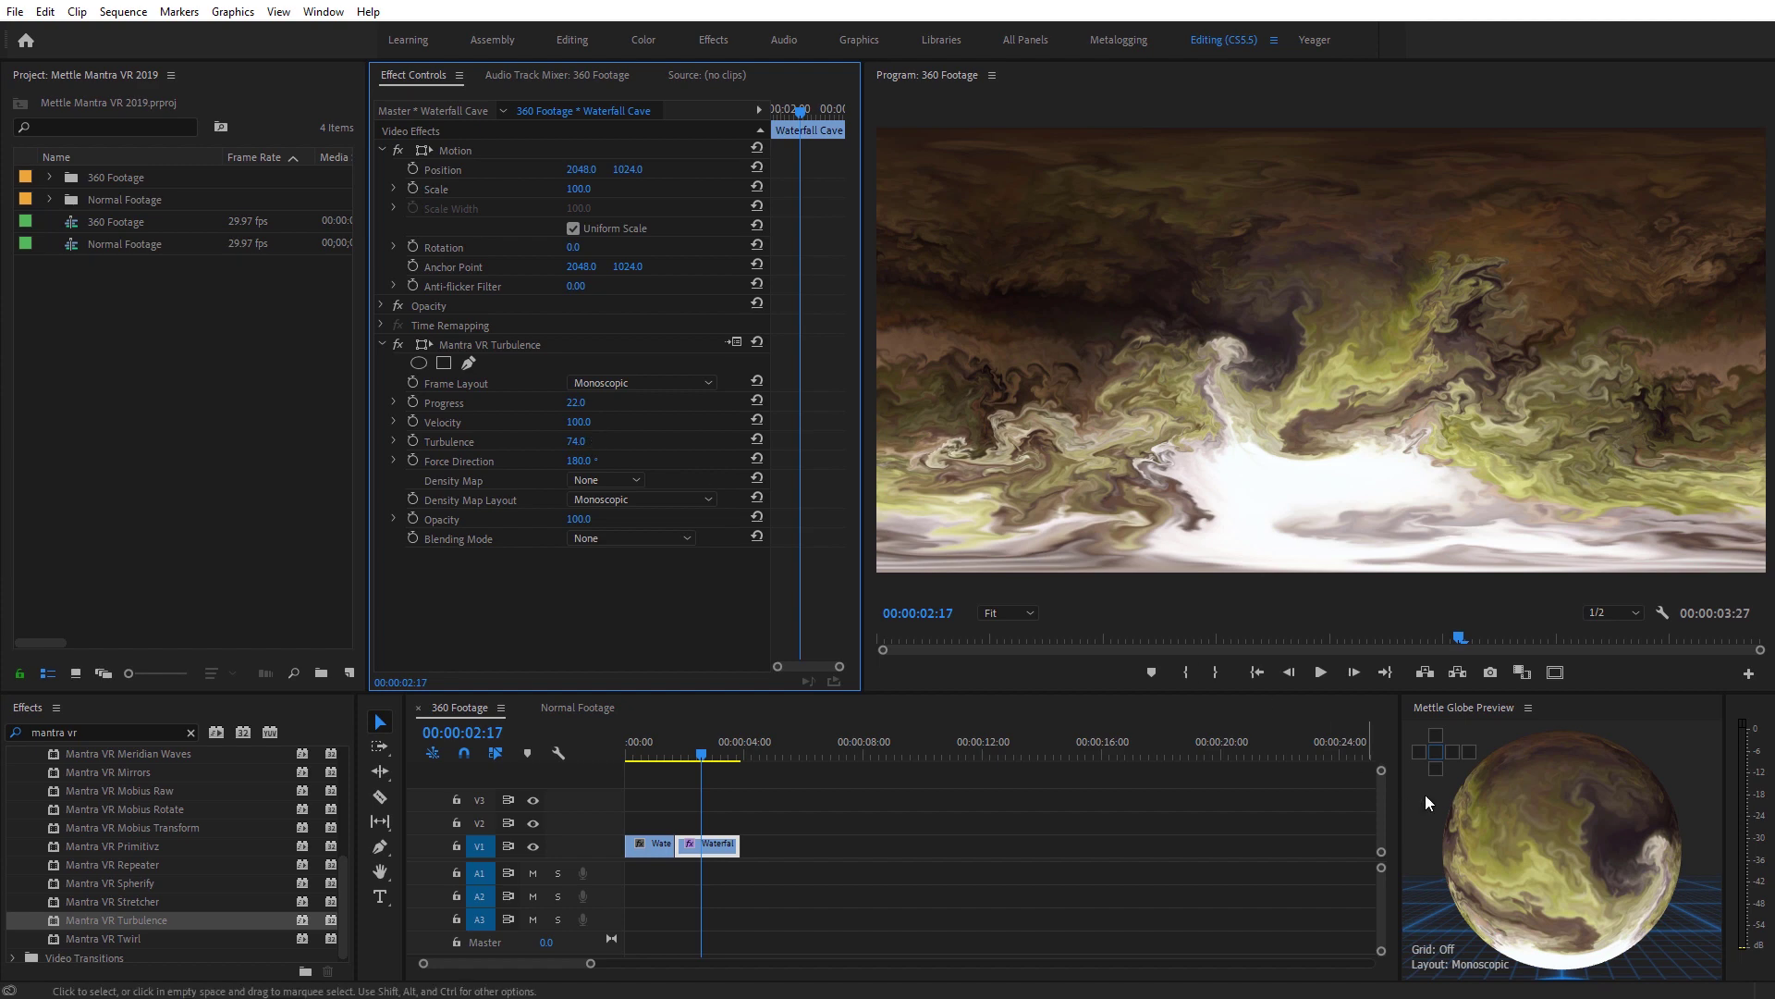
Inspect the turbulent Waterfall Cave footage from inside the maximized Mettle Globe Preview, and restore the panel.
click(1593, 779)
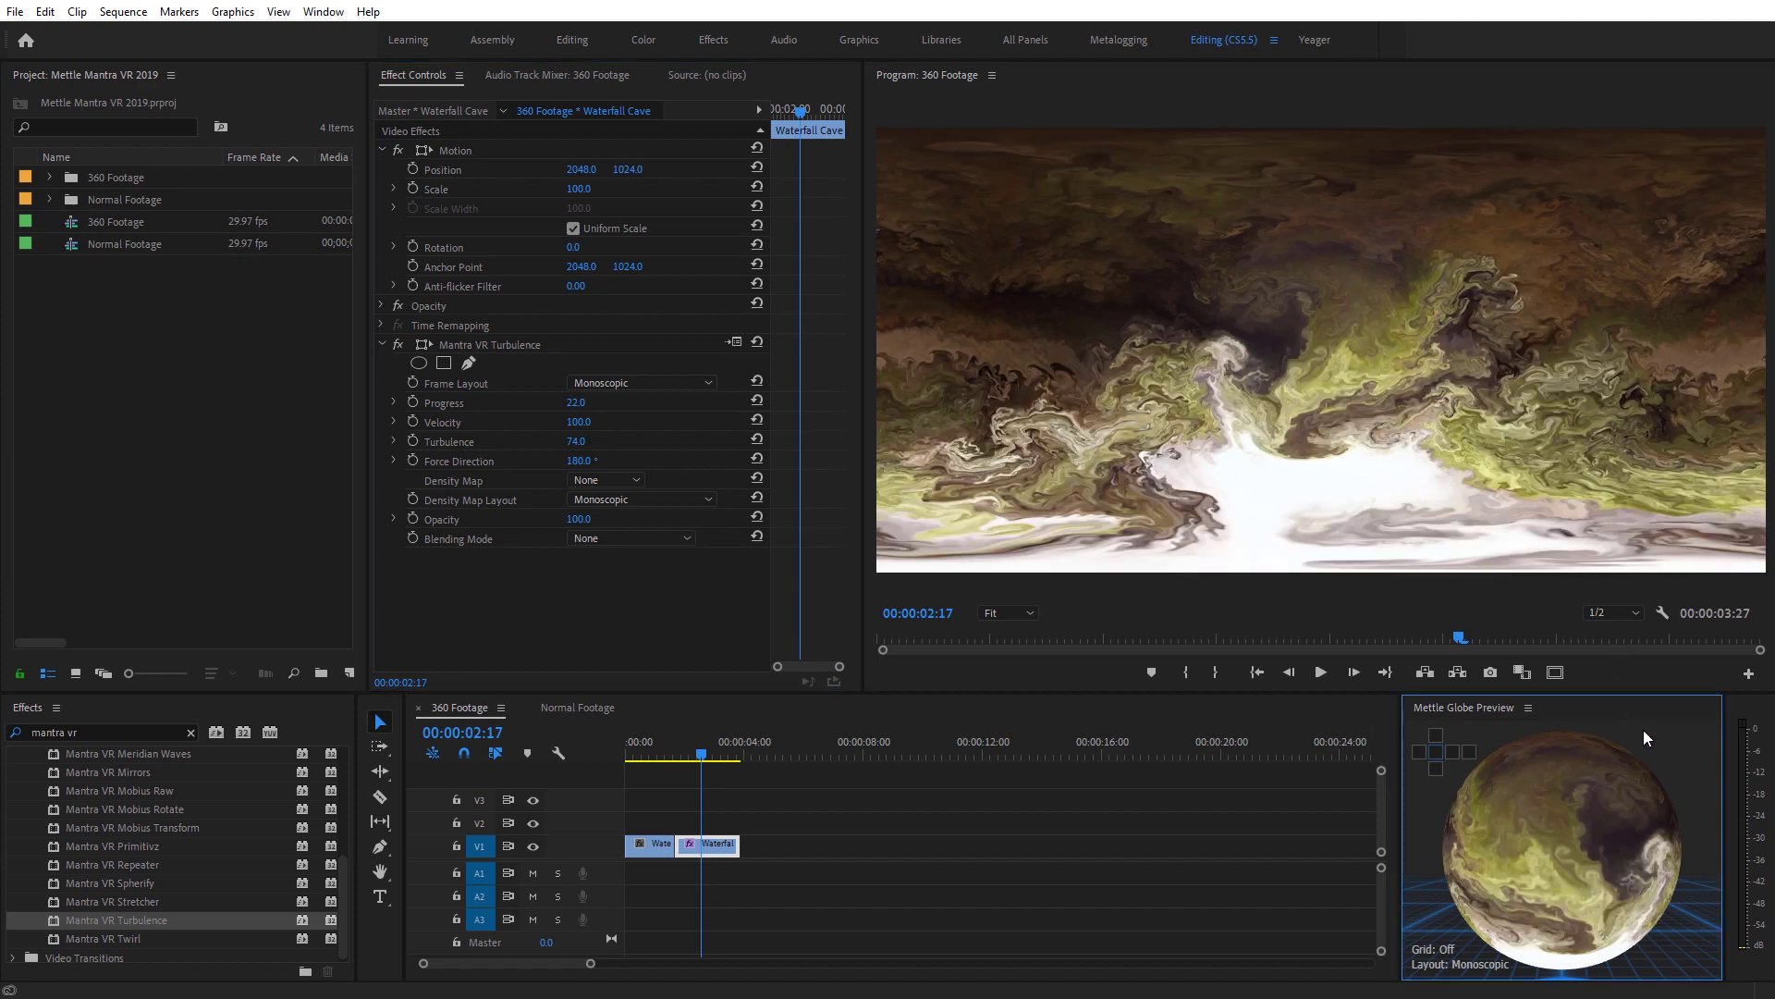
key(grave)
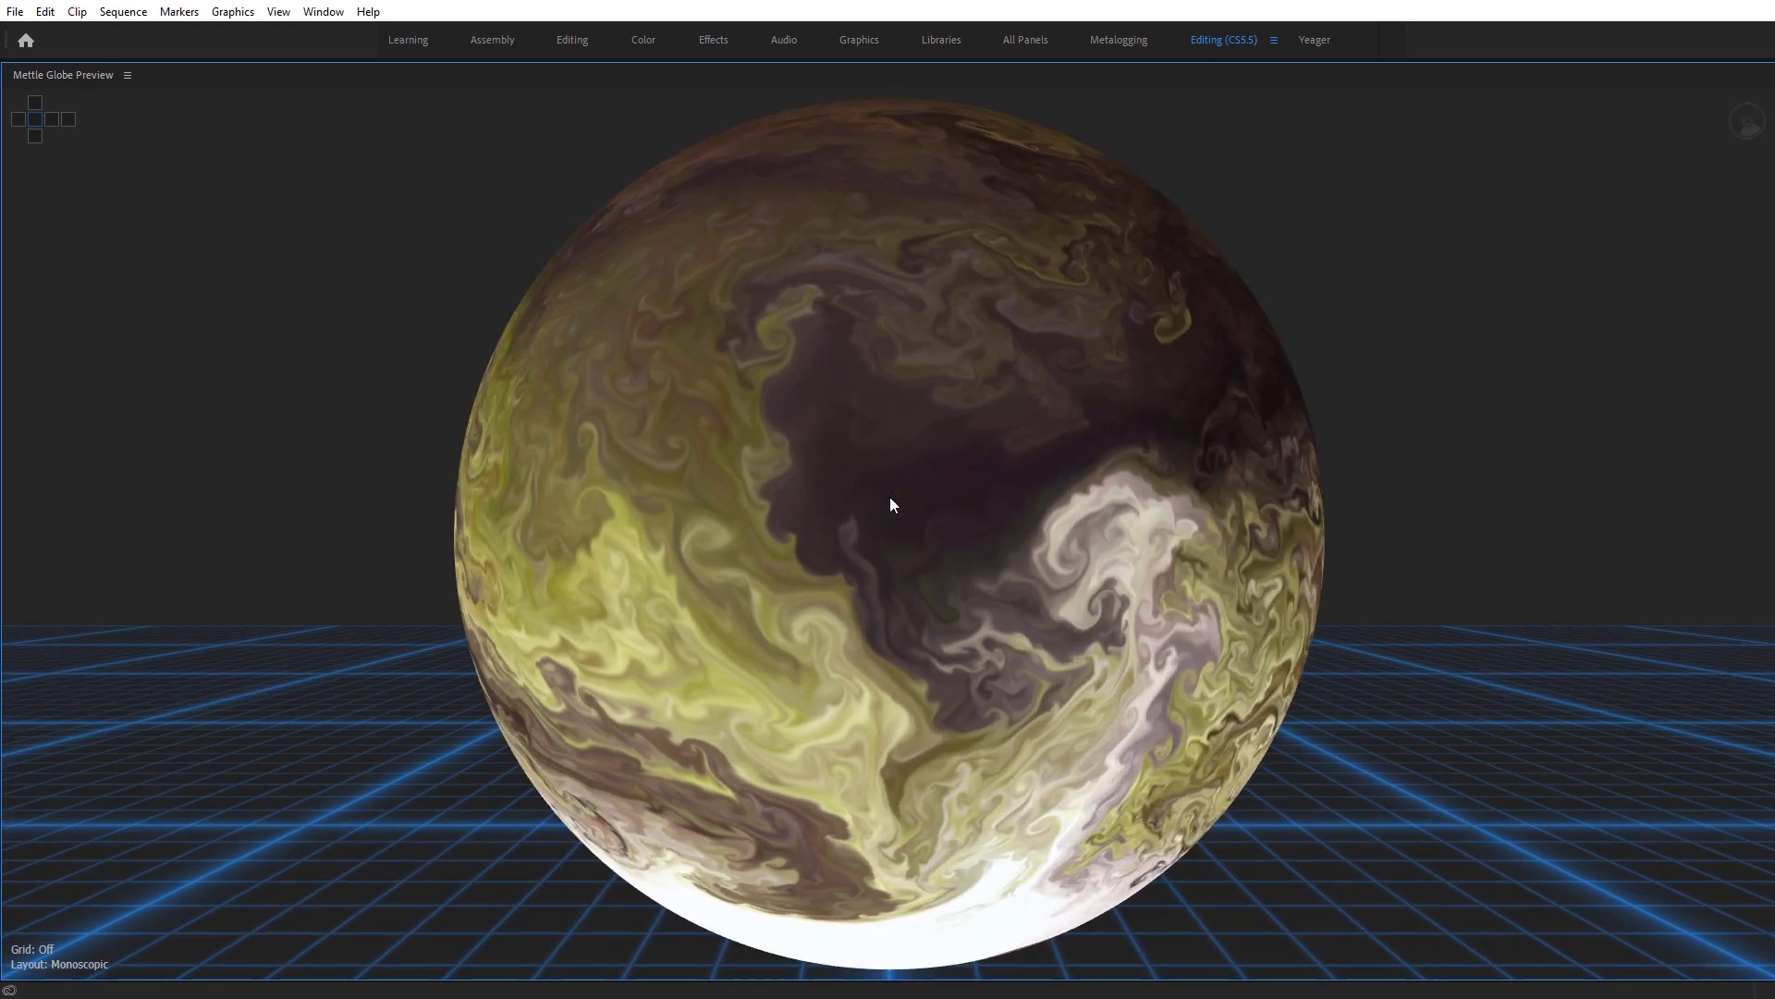
scroll(890, 499, up, 5)
drag(683, 399, 1218, 597)
key(grave)
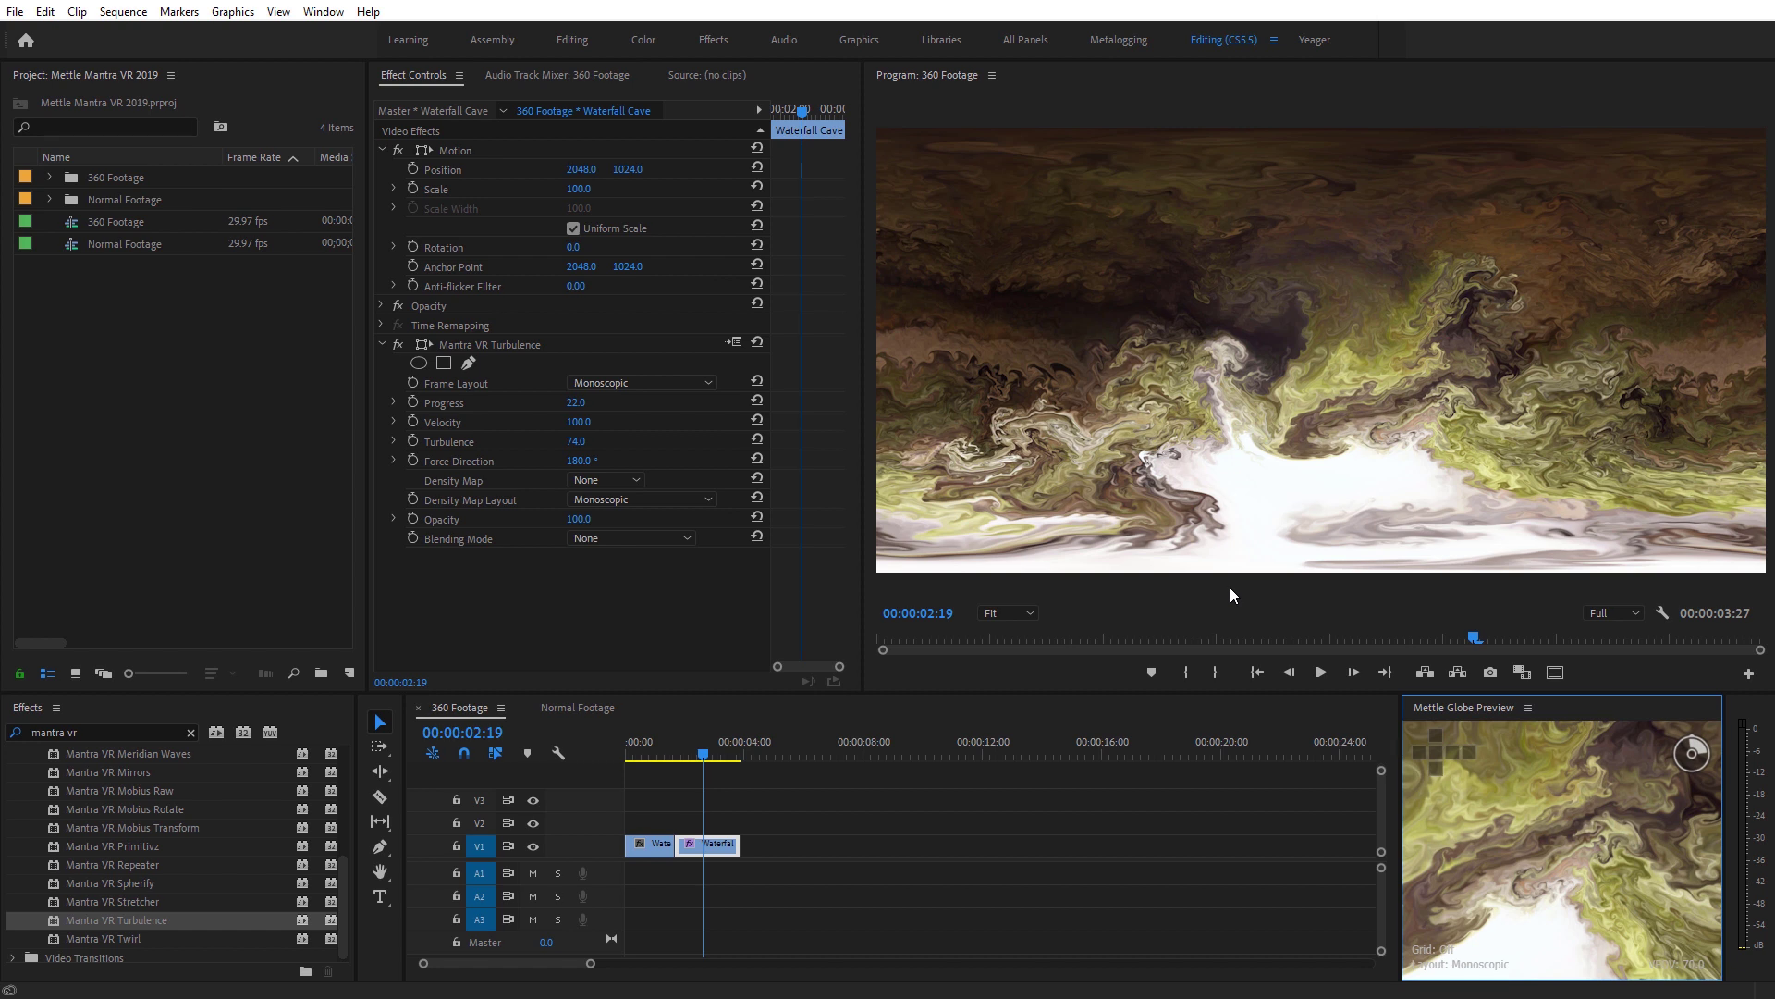
Split the Final TD Looks.mp4 clip in the Normal Footage sequence at 00;00;04;10 with the Razor tool.
click(580, 708)
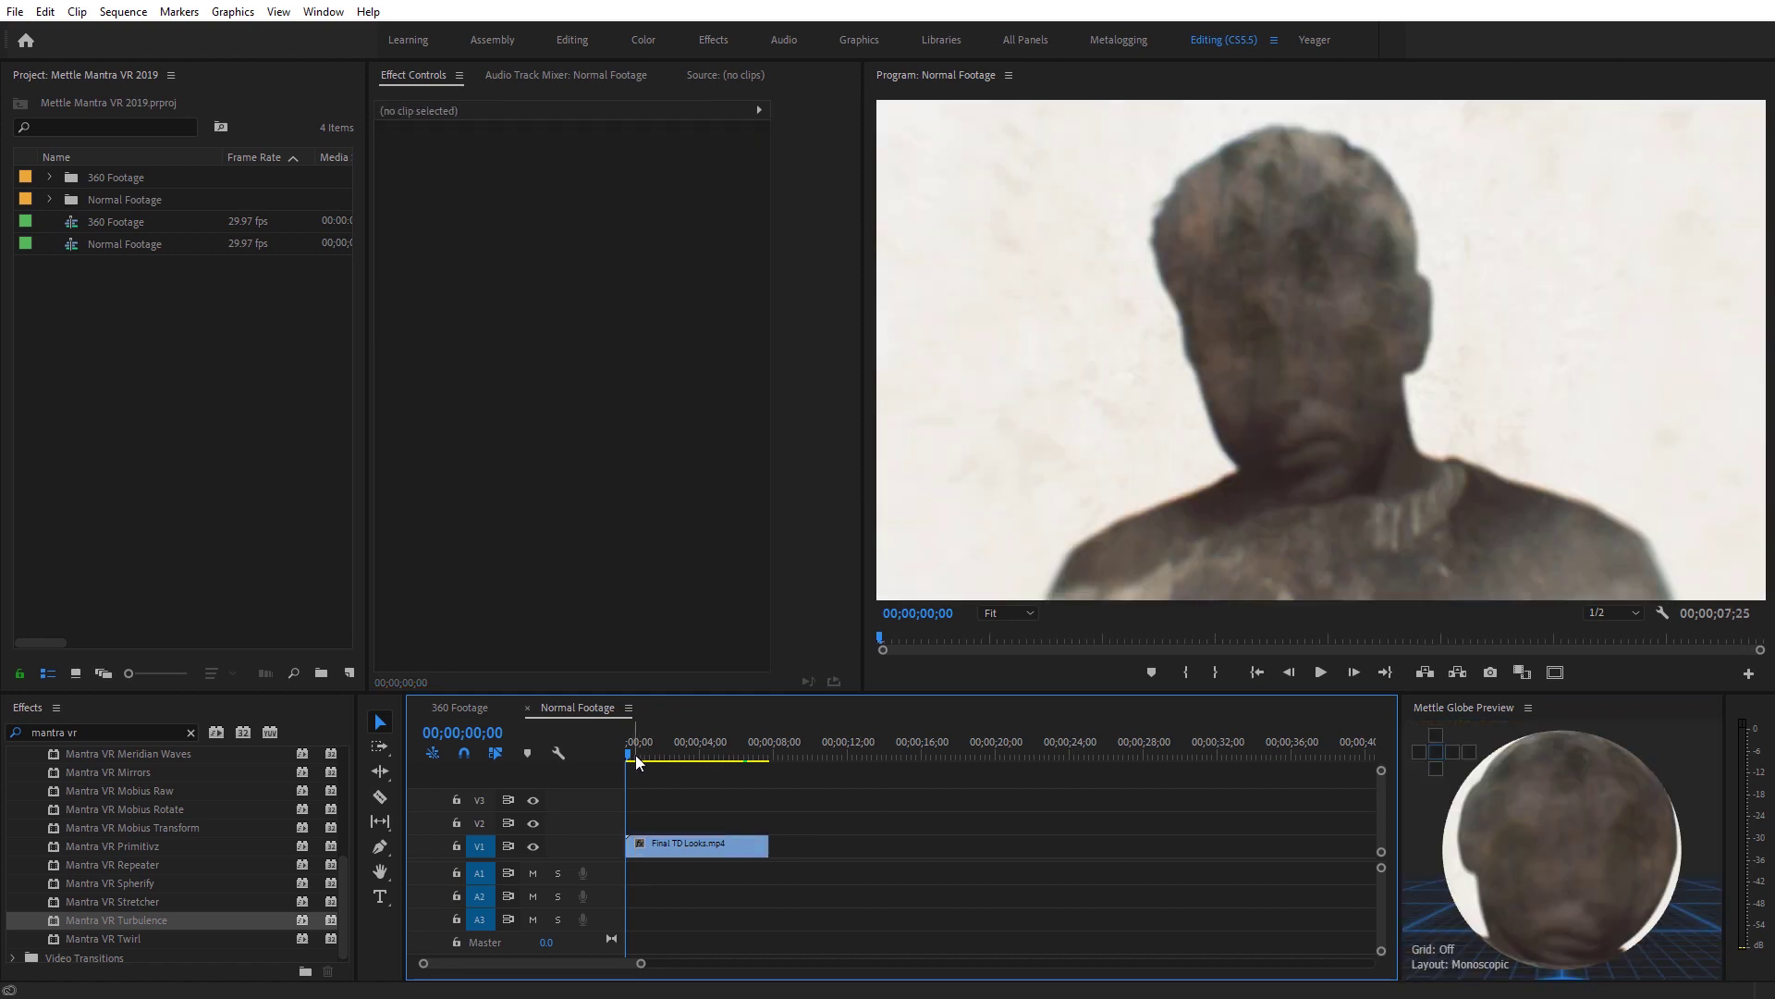
drag(628, 752, 708, 758)
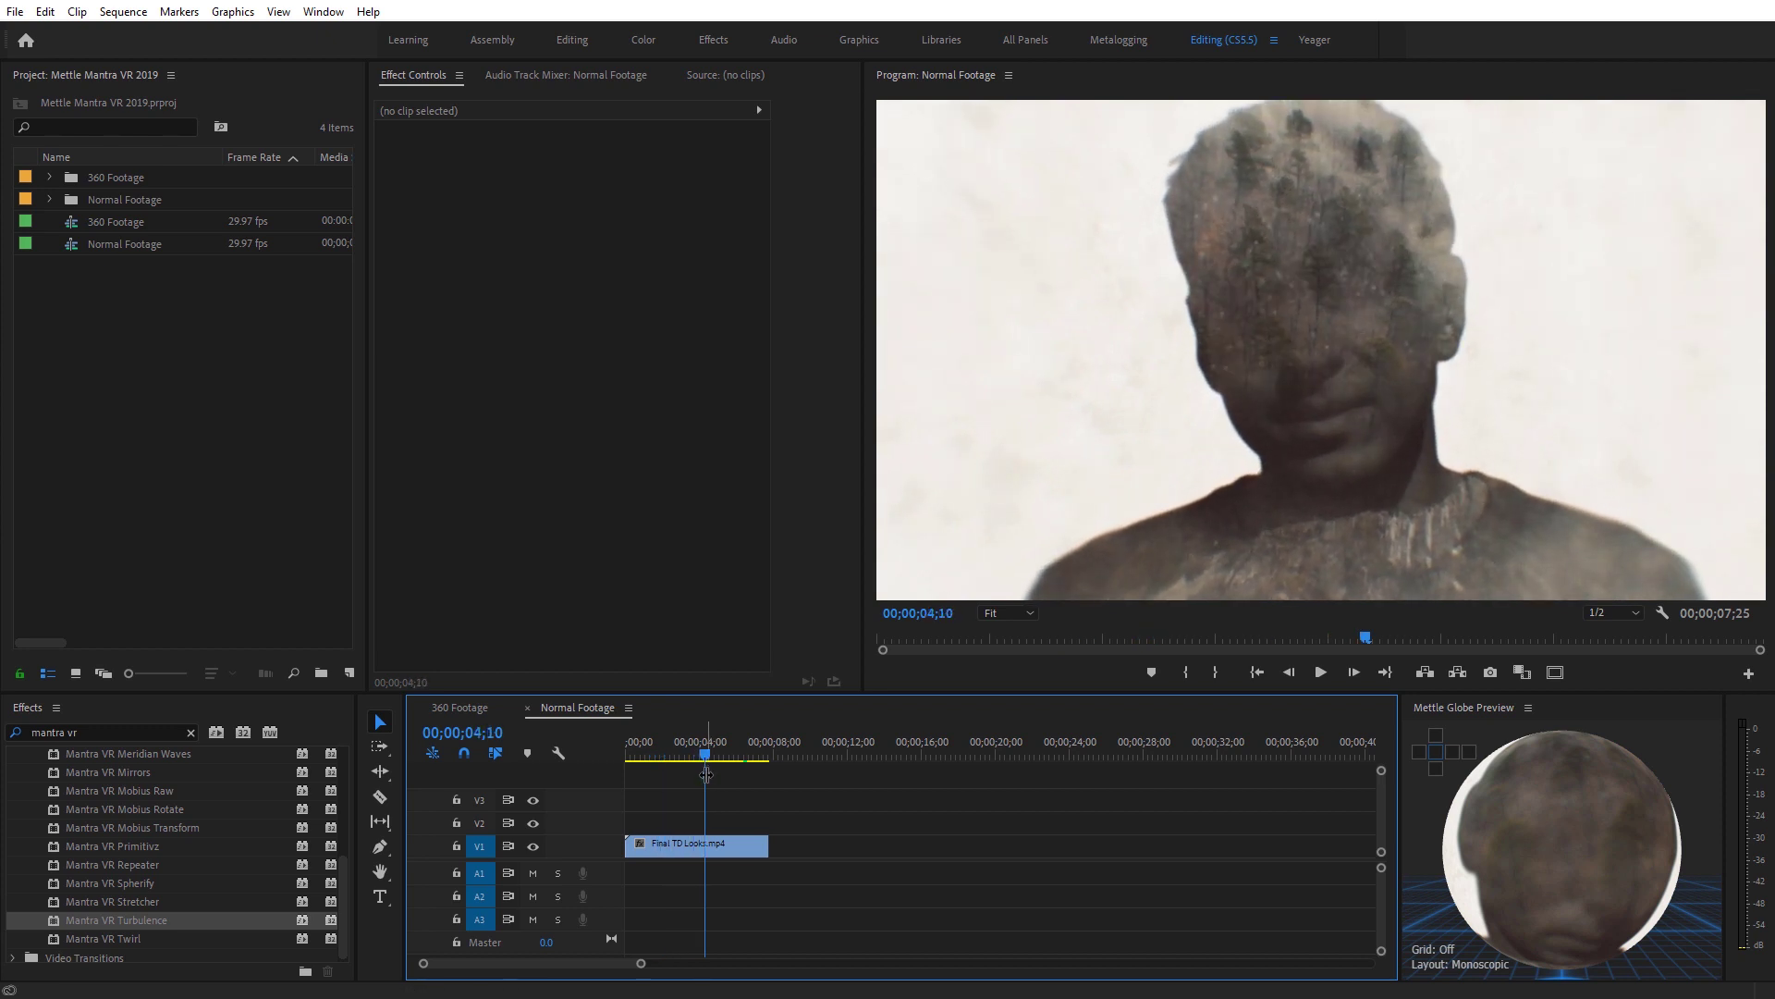
click(685, 842)
click(380, 796)
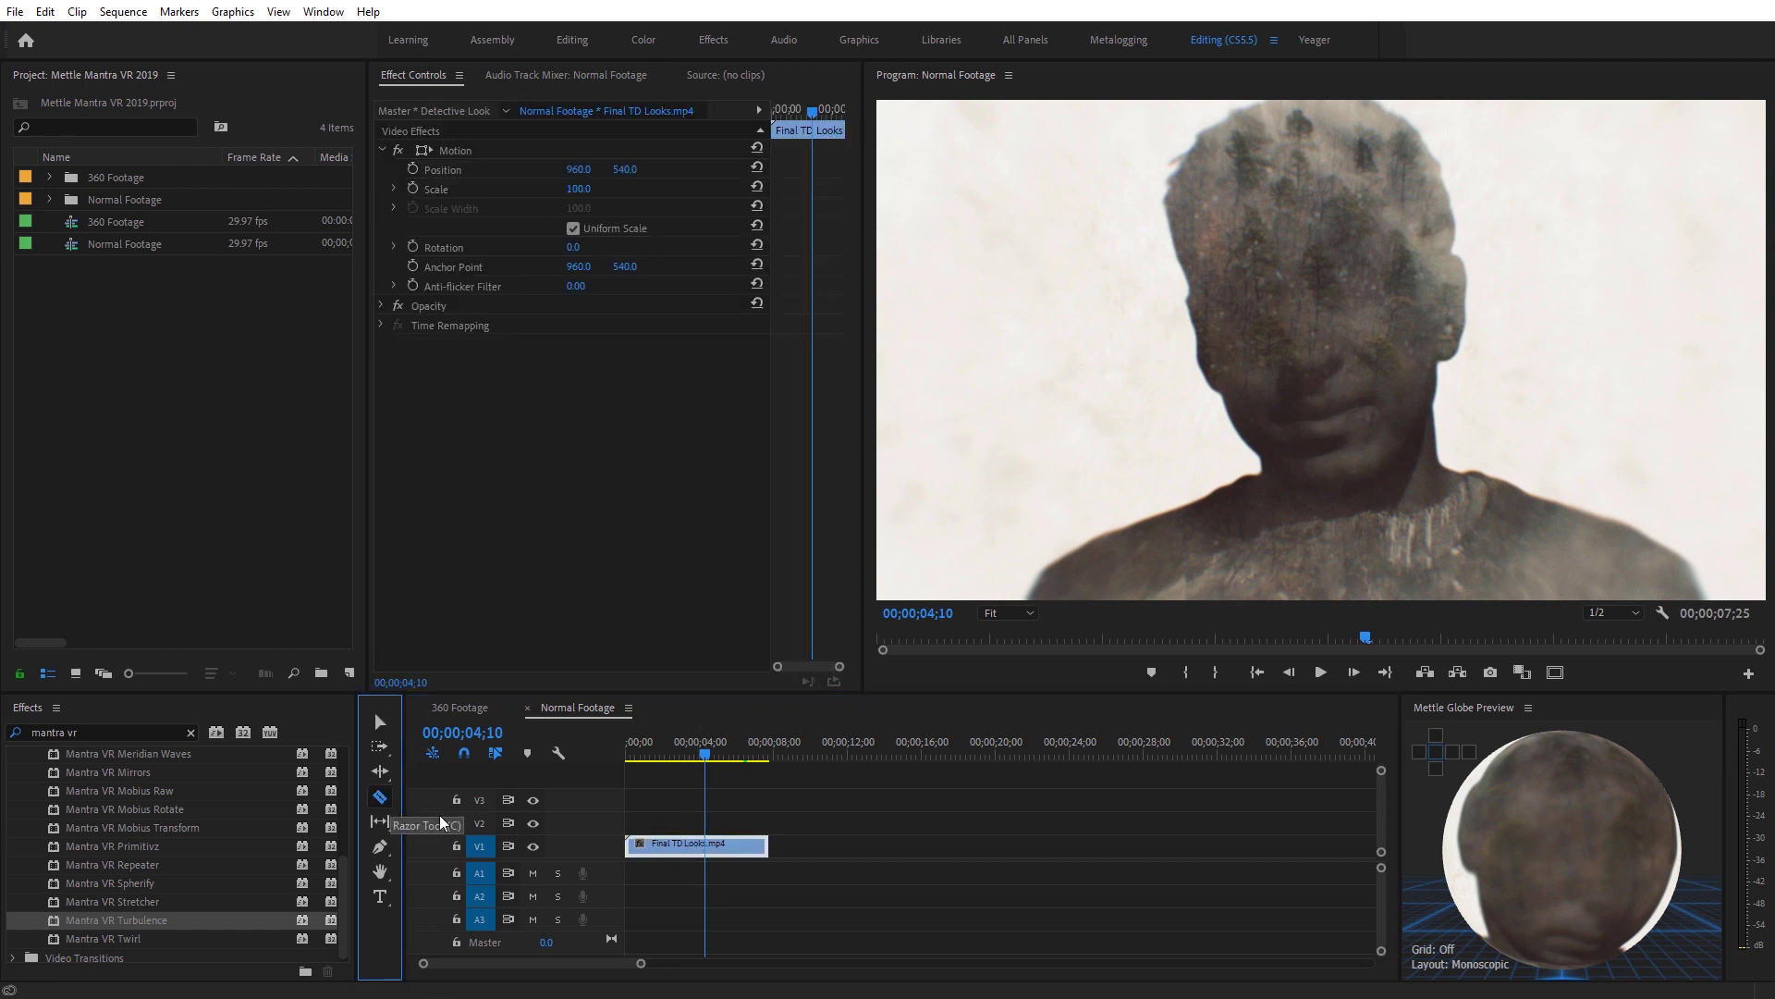
click(707, 845)
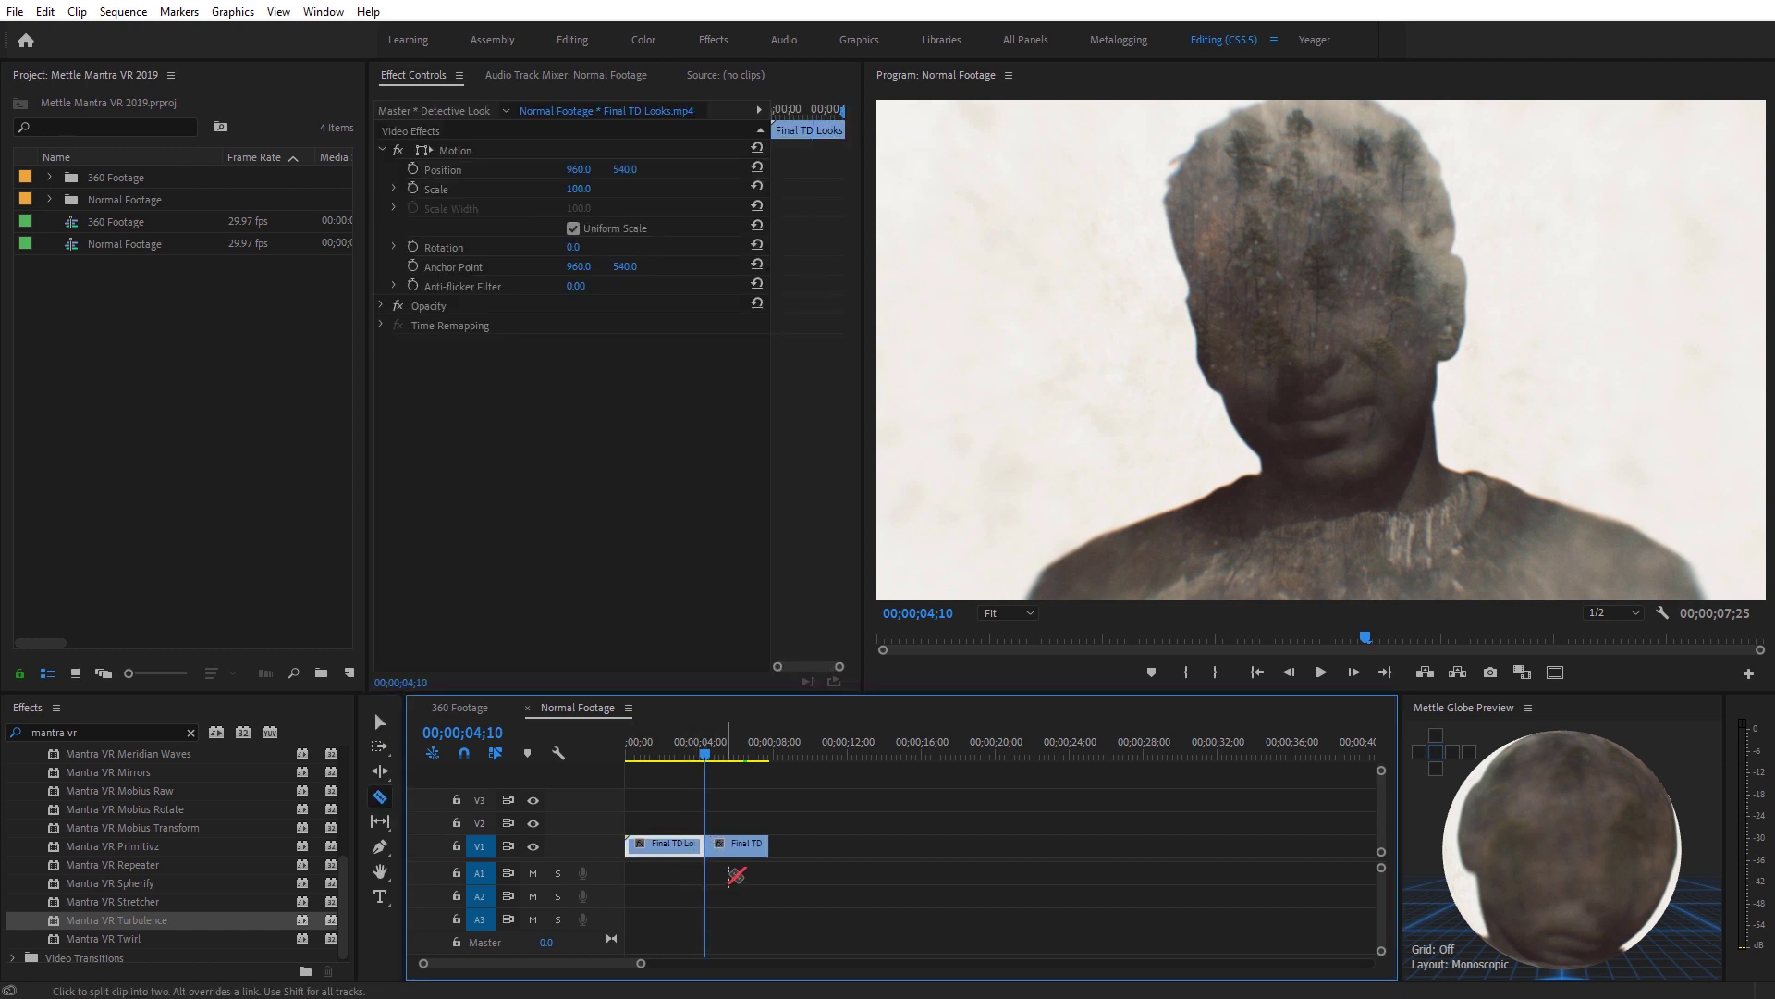
key(v)
Add a frame hold to the second segment of the Final TD Looks.mp4 clip.
click(738, 849)
right_click(731, 845)
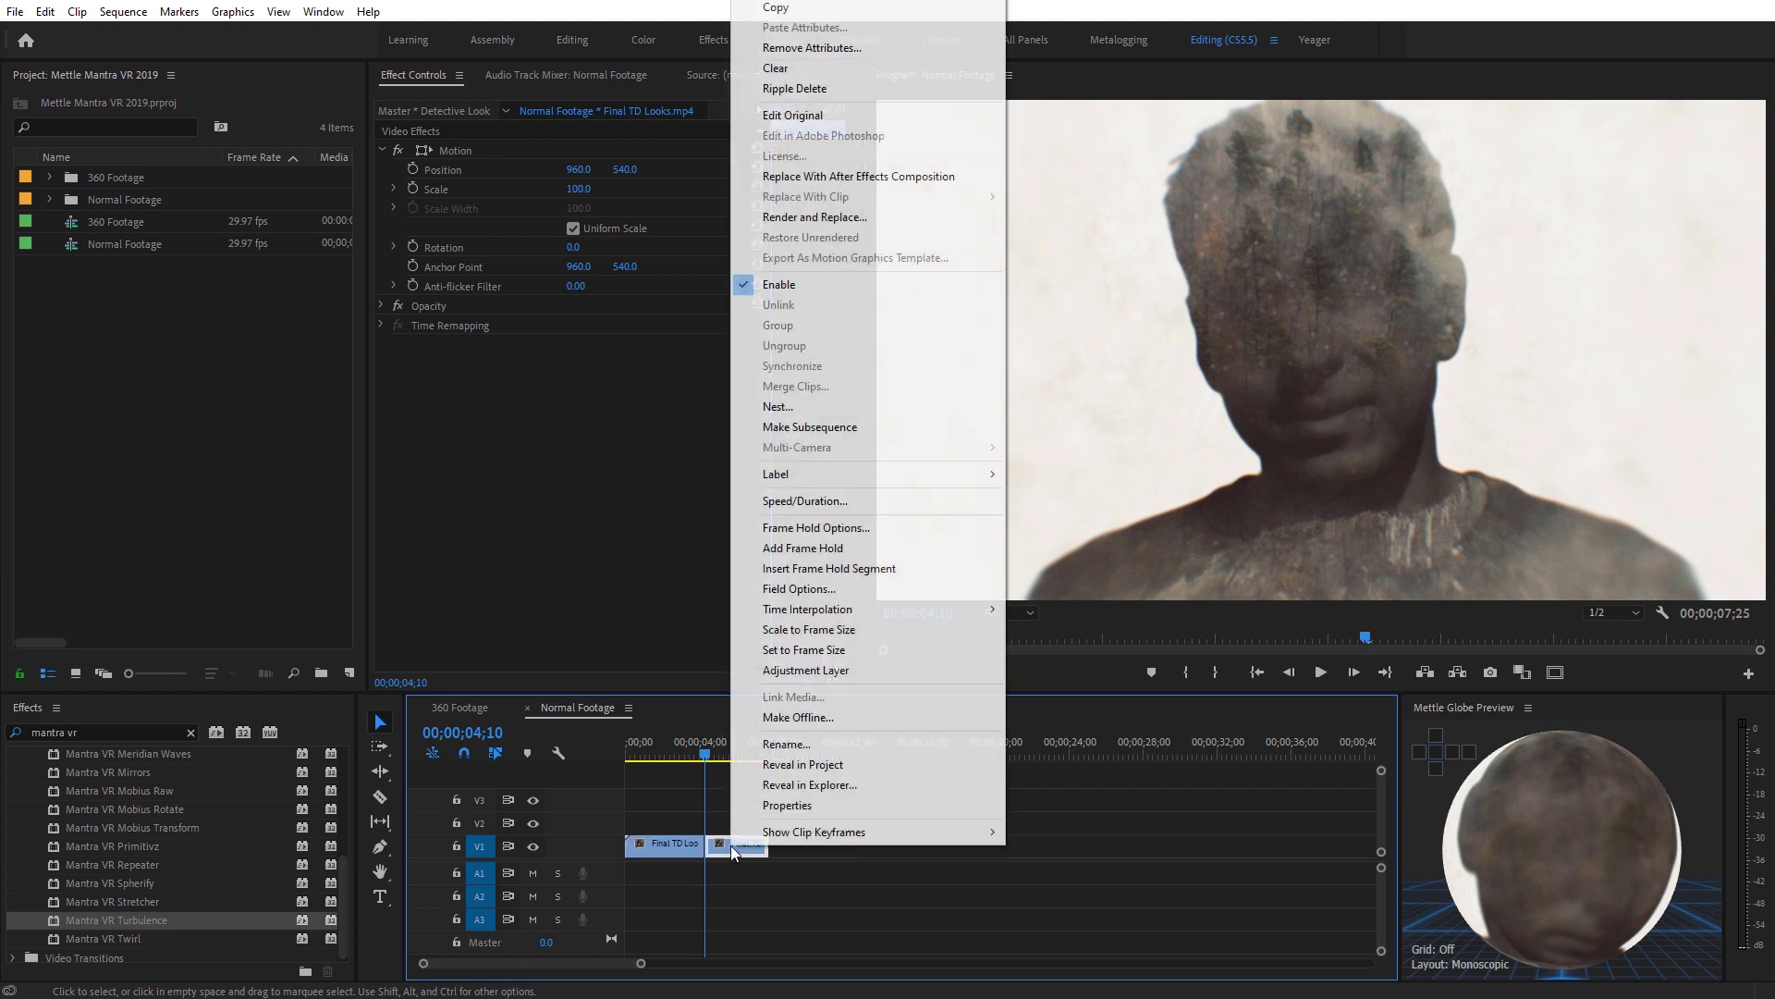
click(843, 548)
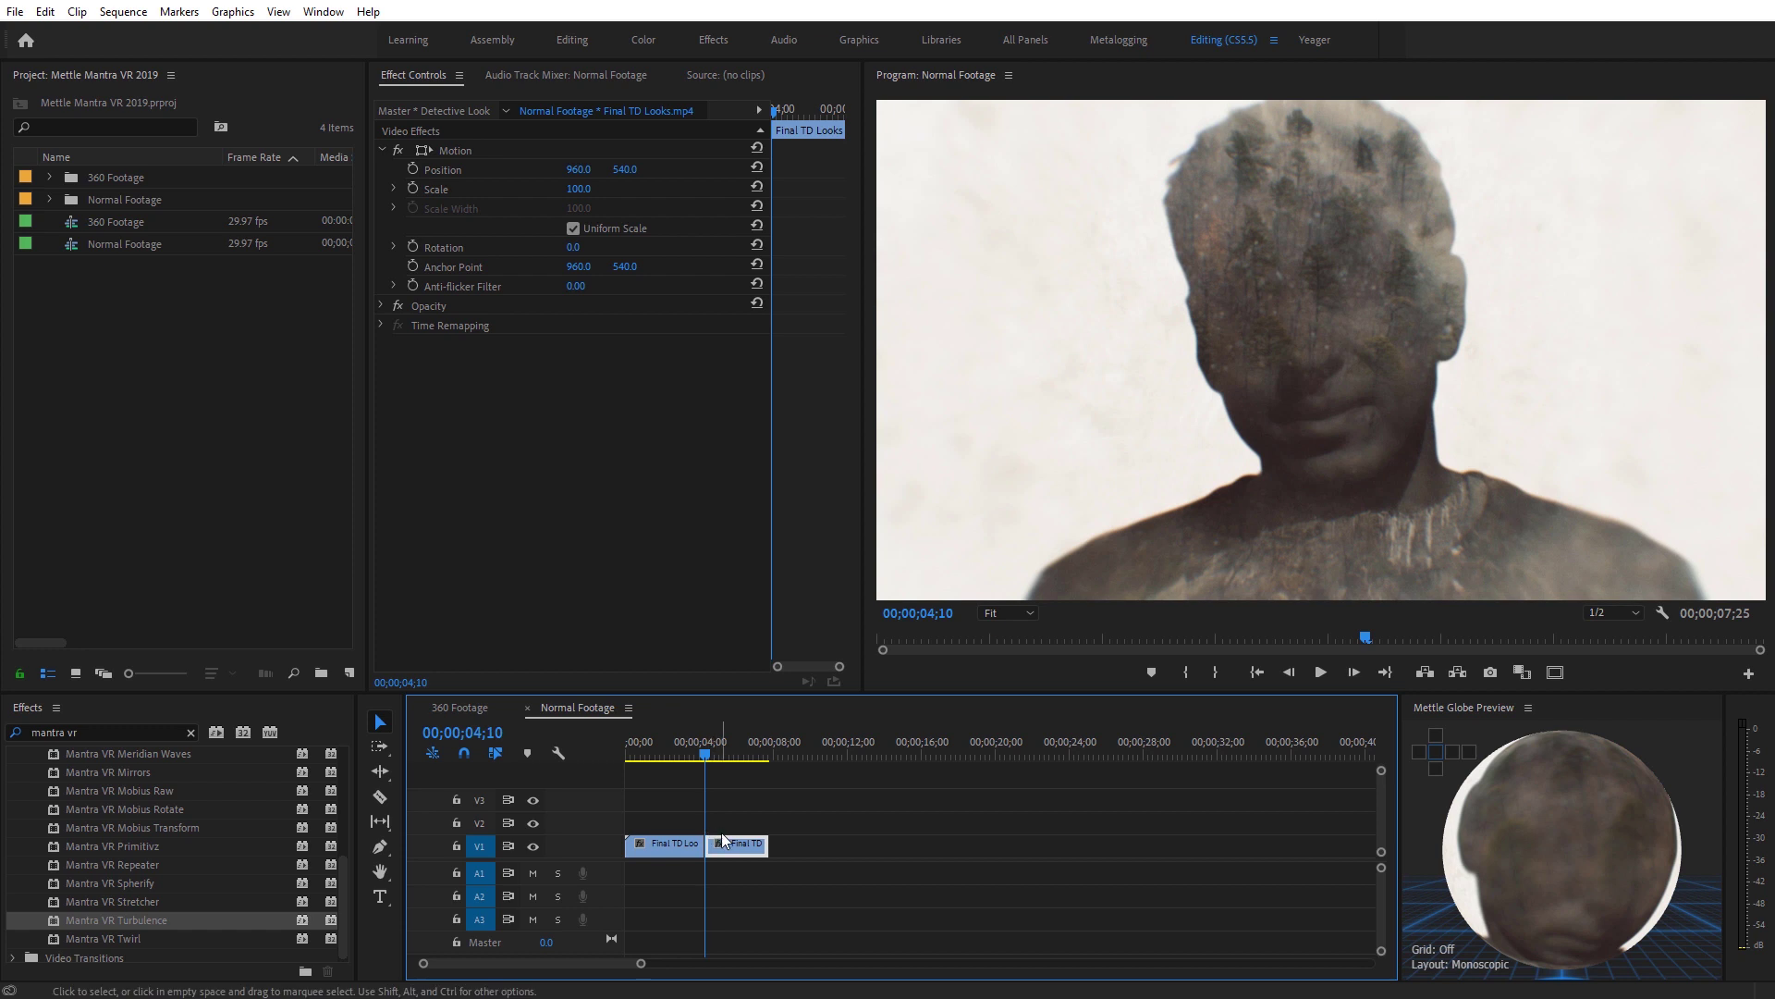
Apply Mantra VR Turbulence to the frozen Final TD Looks.mp4 segment with Rectilinear (Flat) Frame Layout.
drag(96, 918, 736, 851)
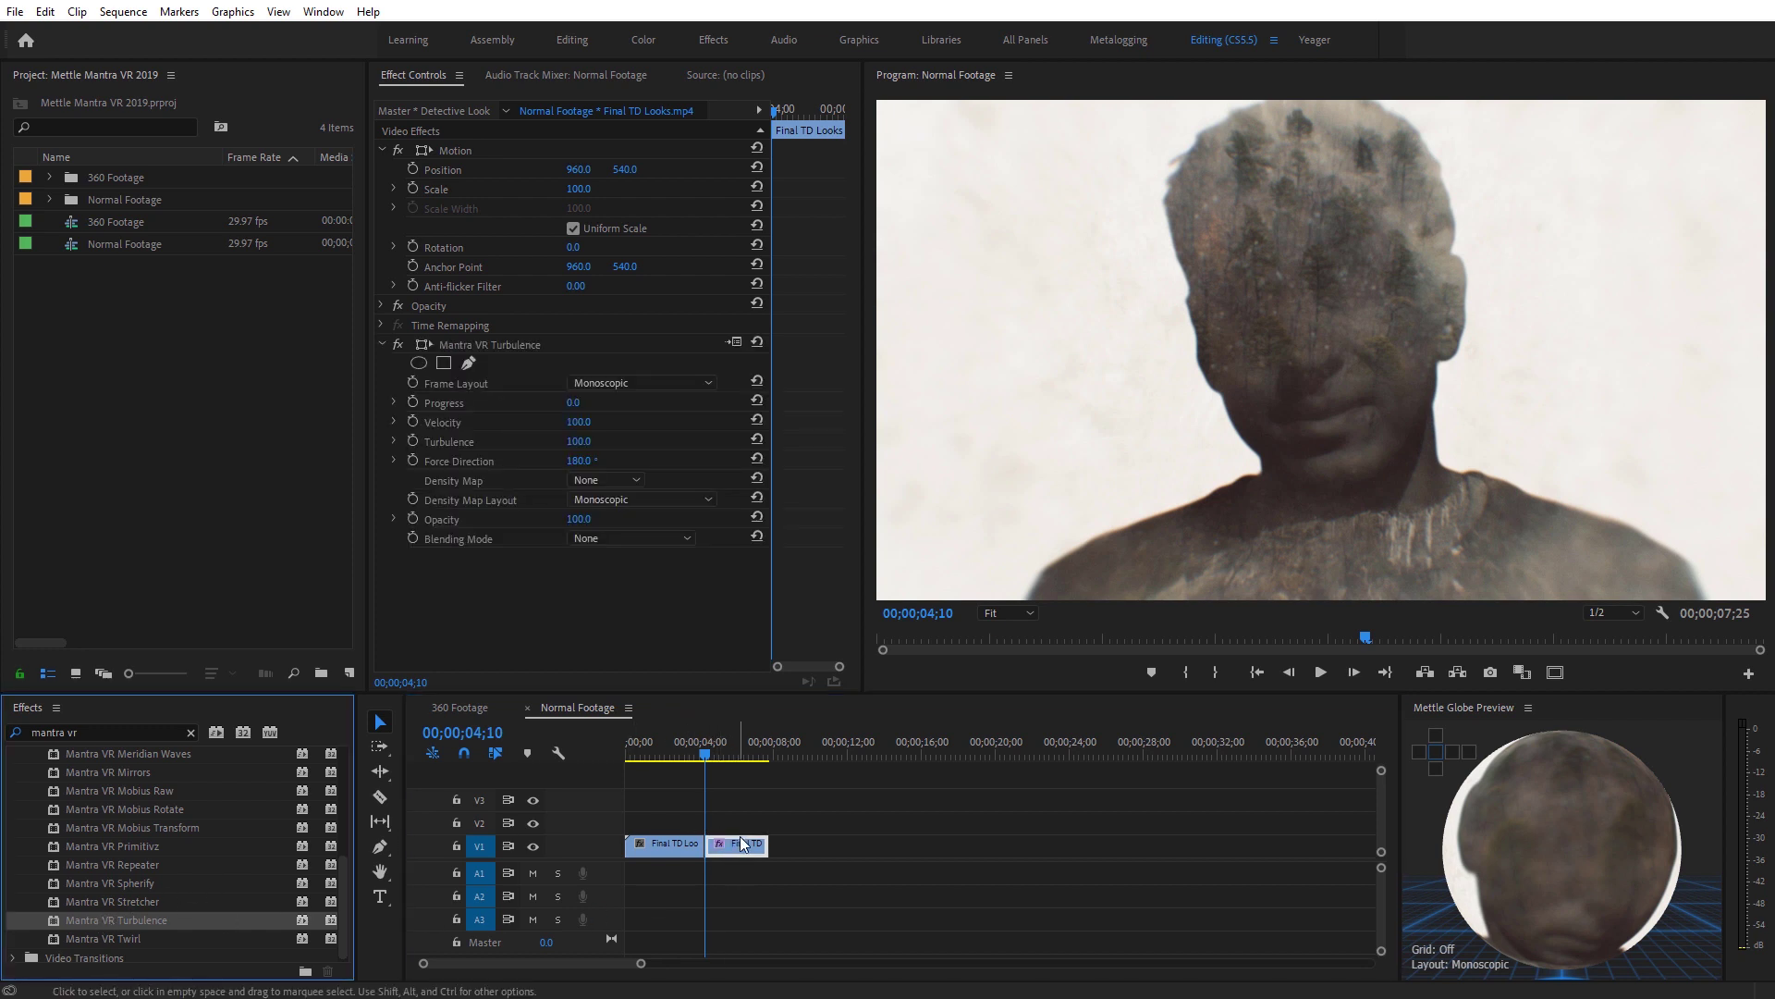
click(658, 383)
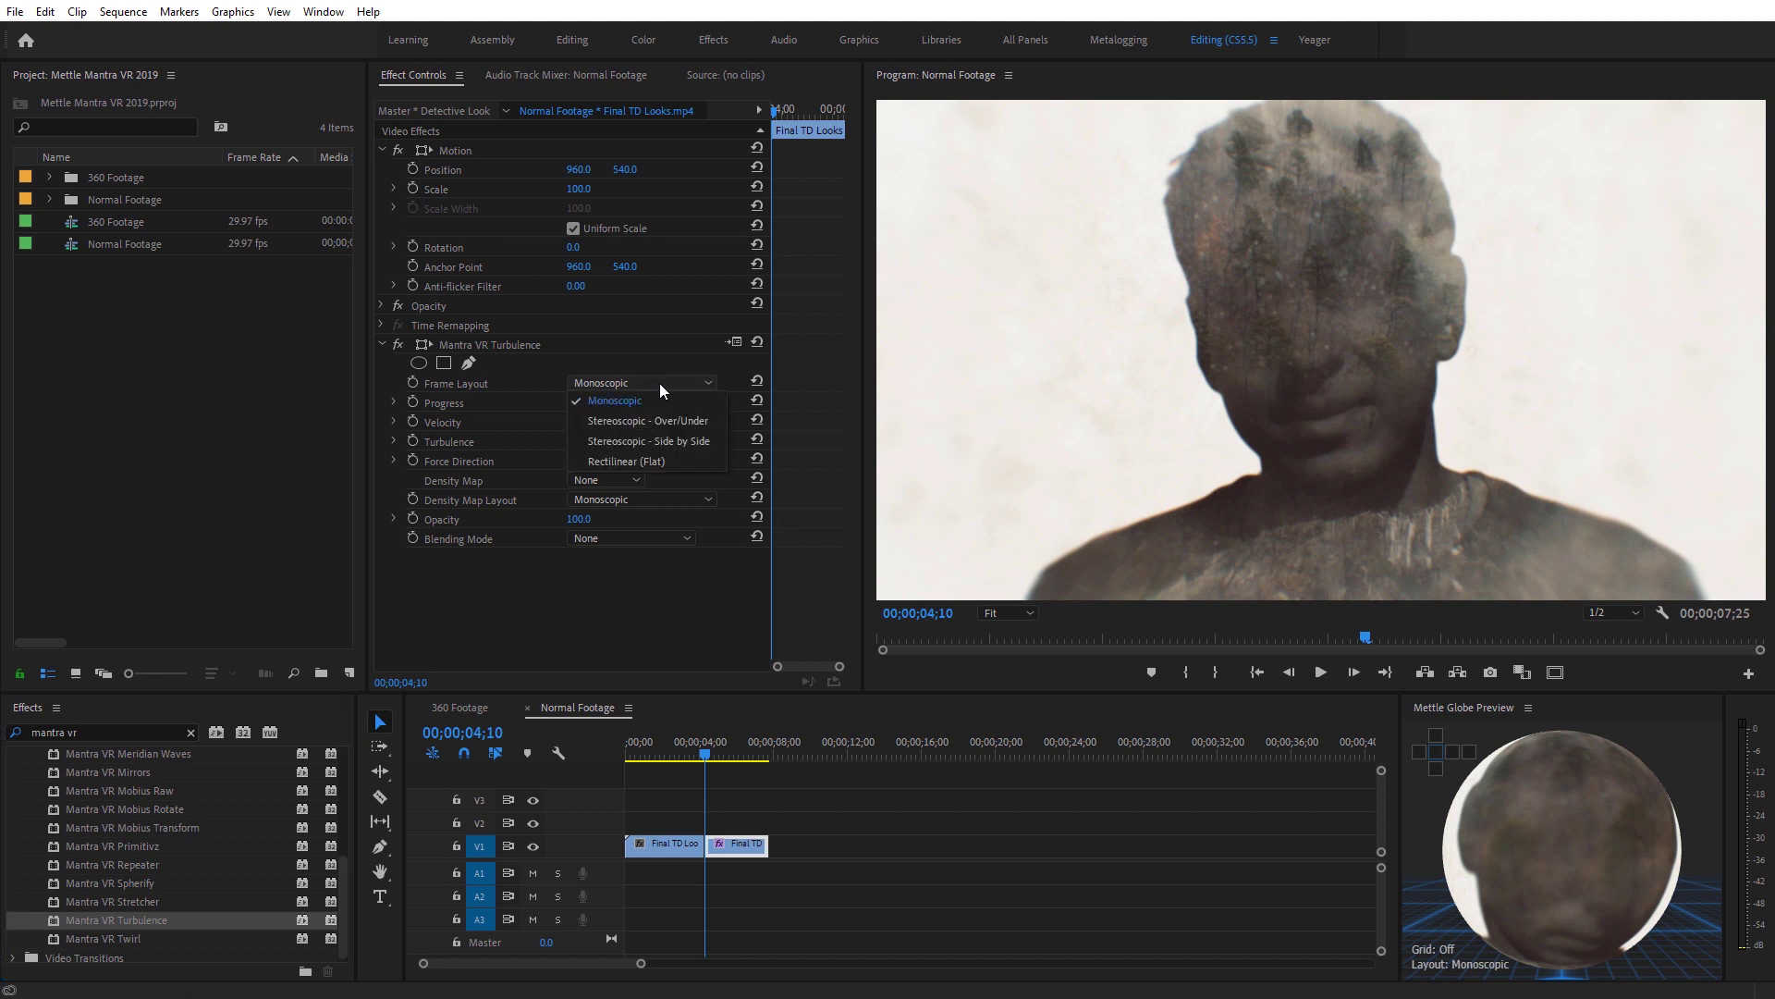
click(660, 457)
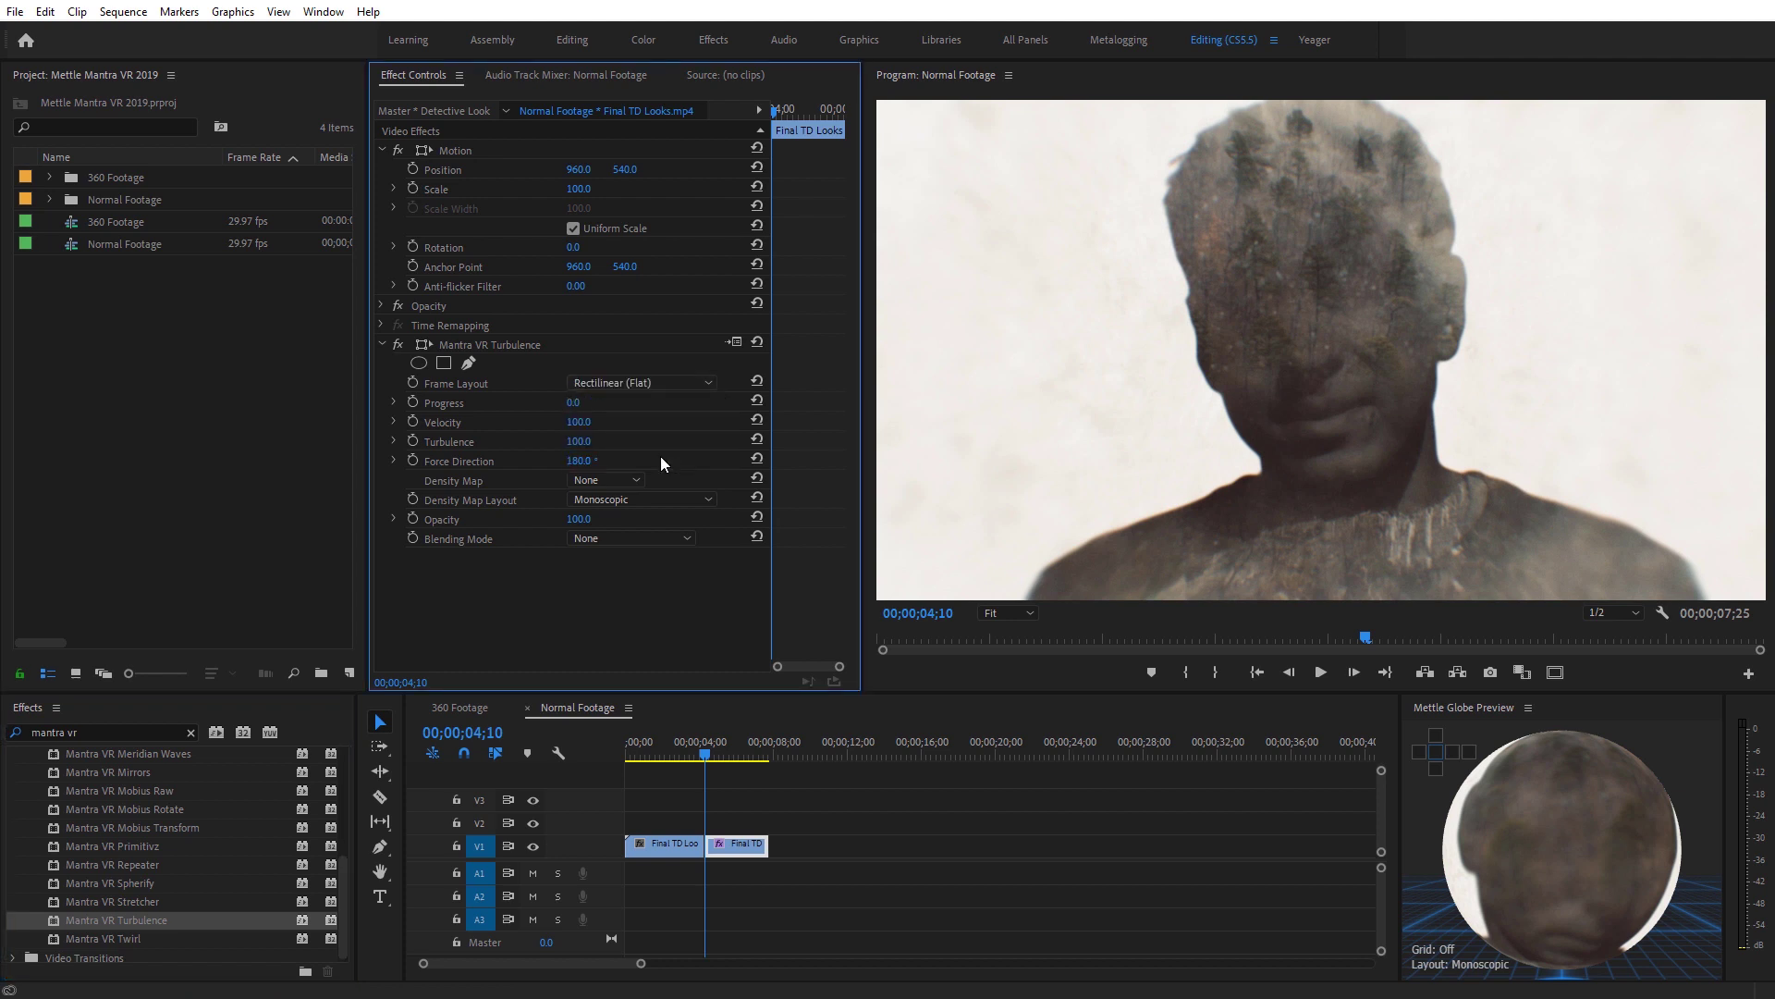
Keyframe Turbulence Progress from 0 at 00;00;04;10 to 12 at 00;00;06;01, and set the Turbulence amount to 0.
click(414, 403)
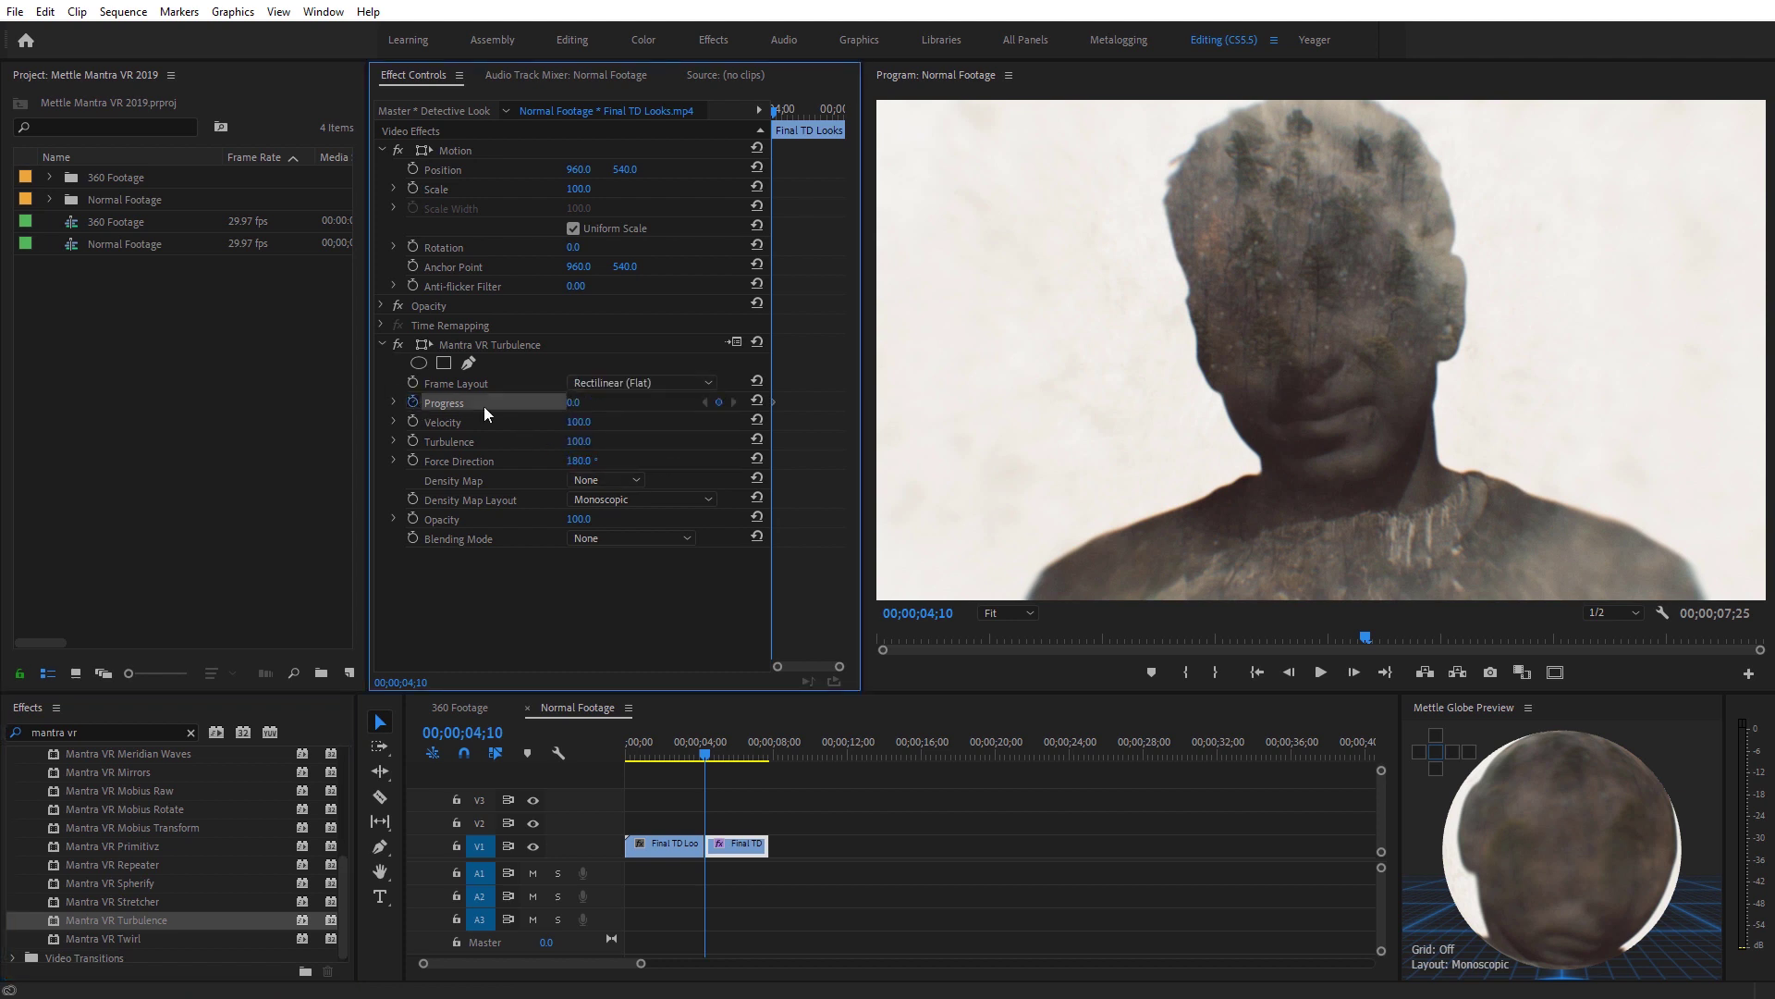
click(706, 747)
key(space)
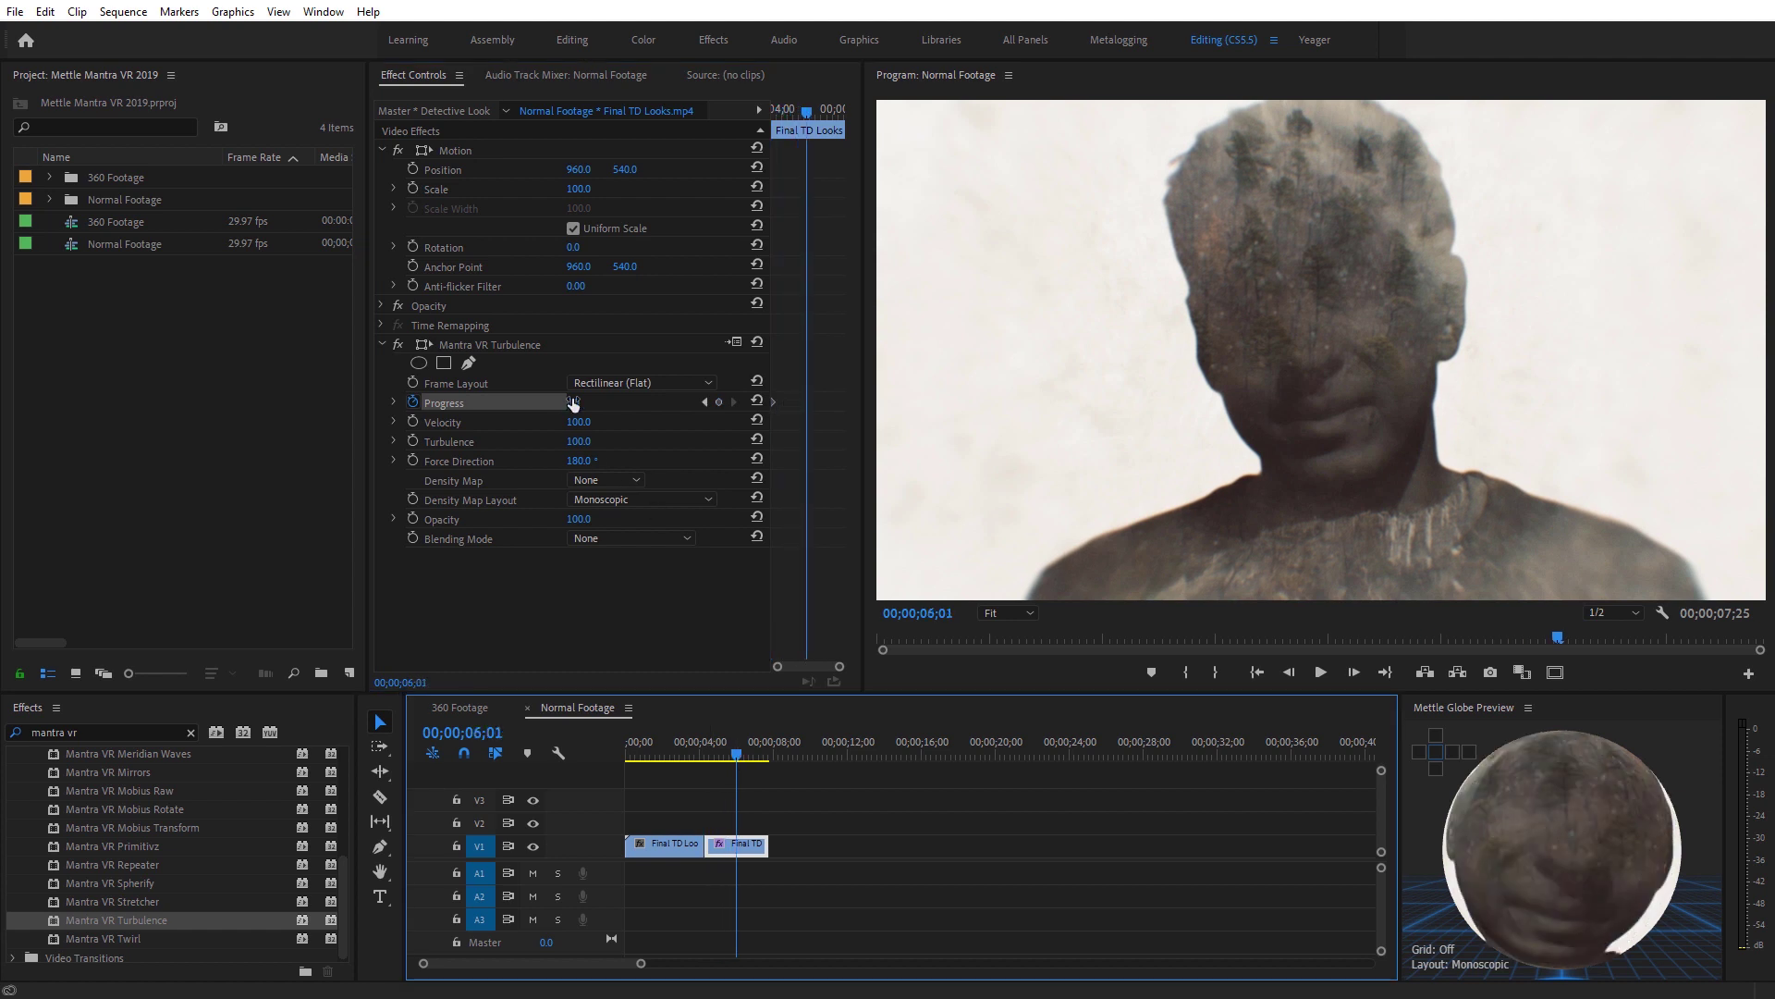
mouse_move(573, 404)
mouse_down()
mouse_move(588, 413)
mouse_move(571, 412)
mouse_up()
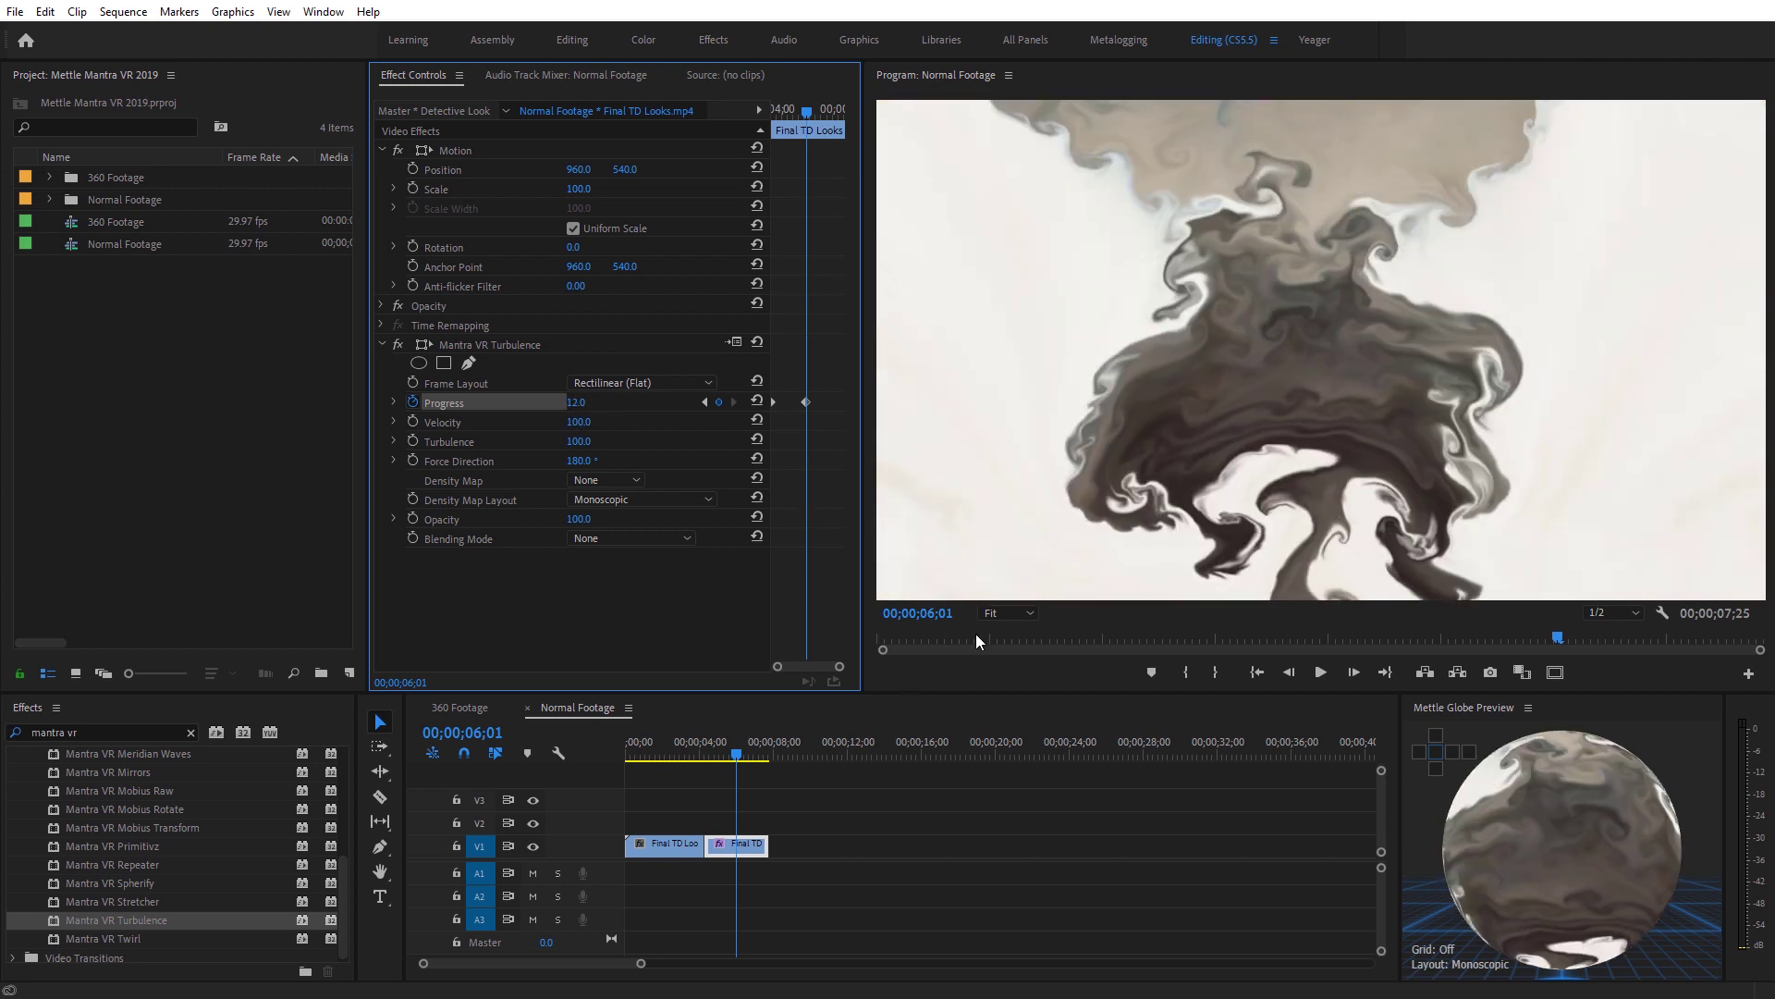
drag(586, 448, 429, 444)
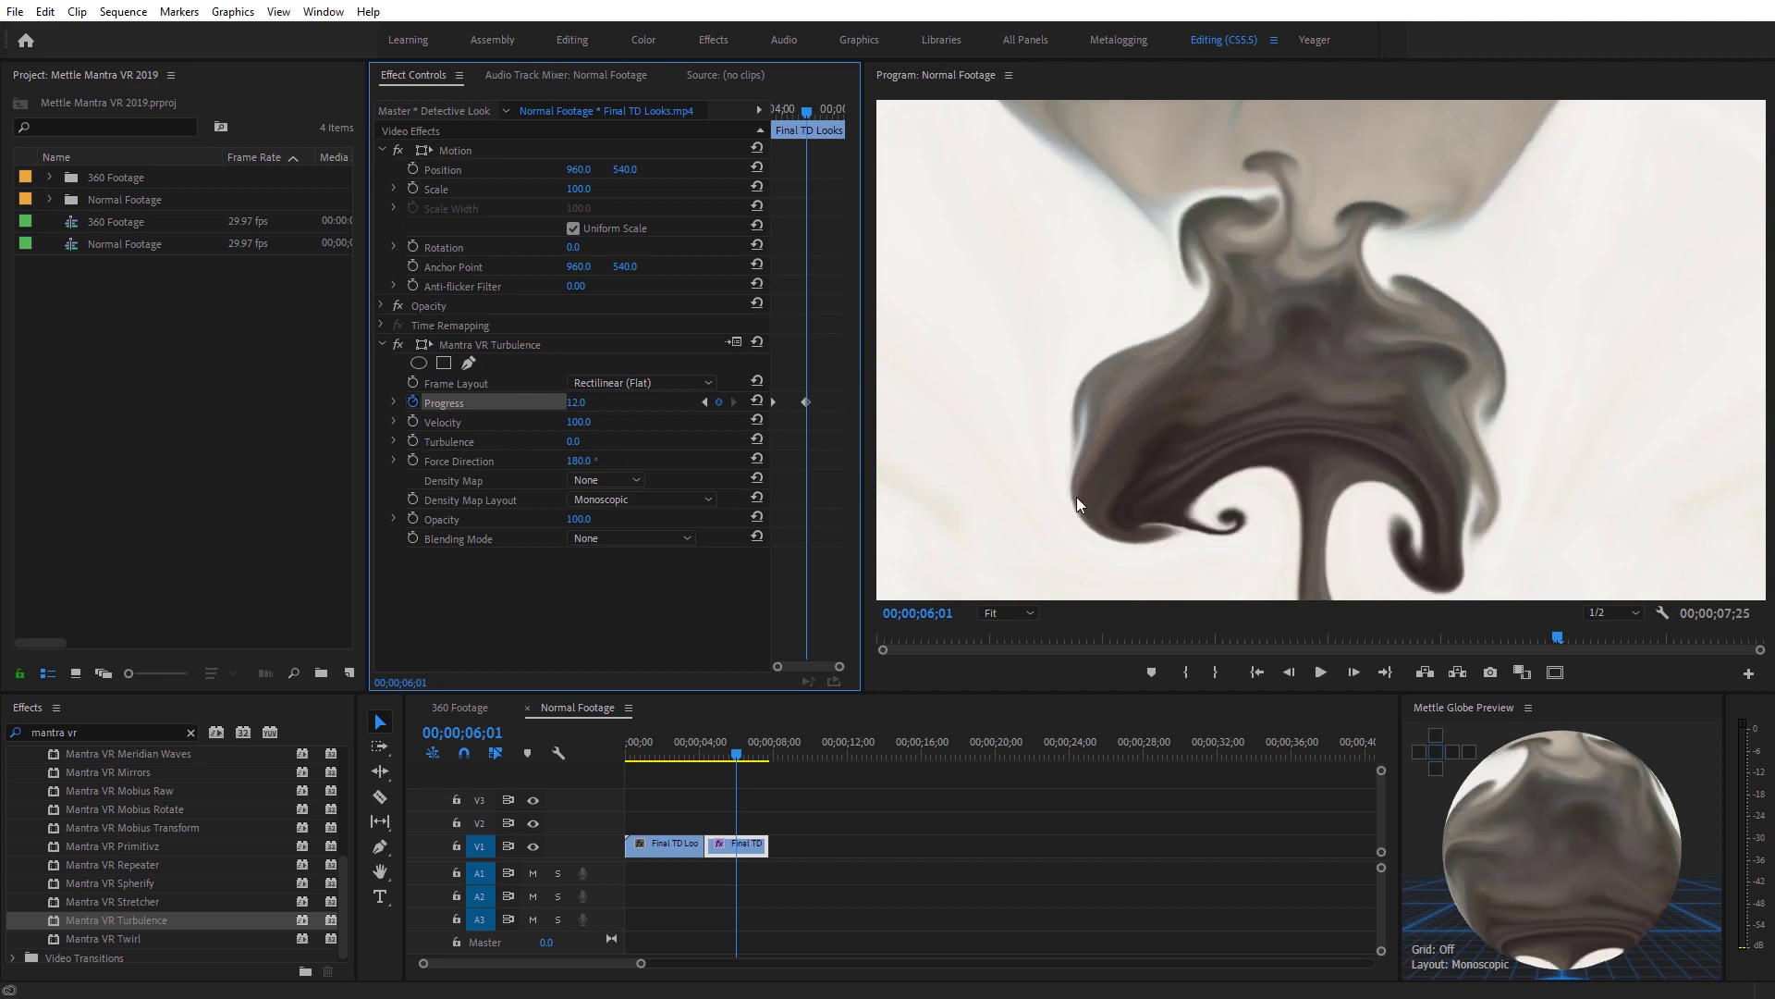